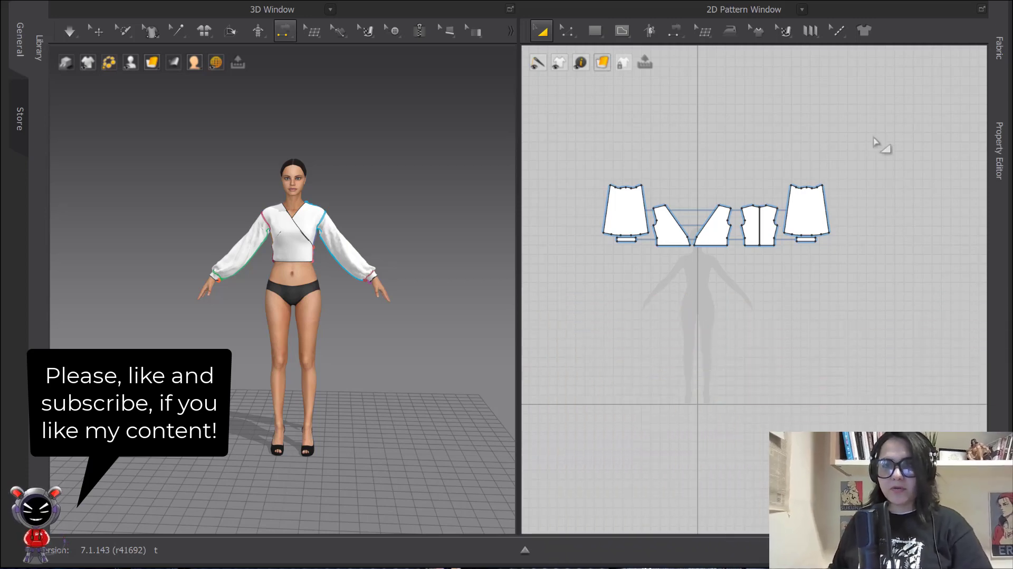
Tear off the Pleats flyout into a floating panel and activate Pleats Fold
click(811, 30)
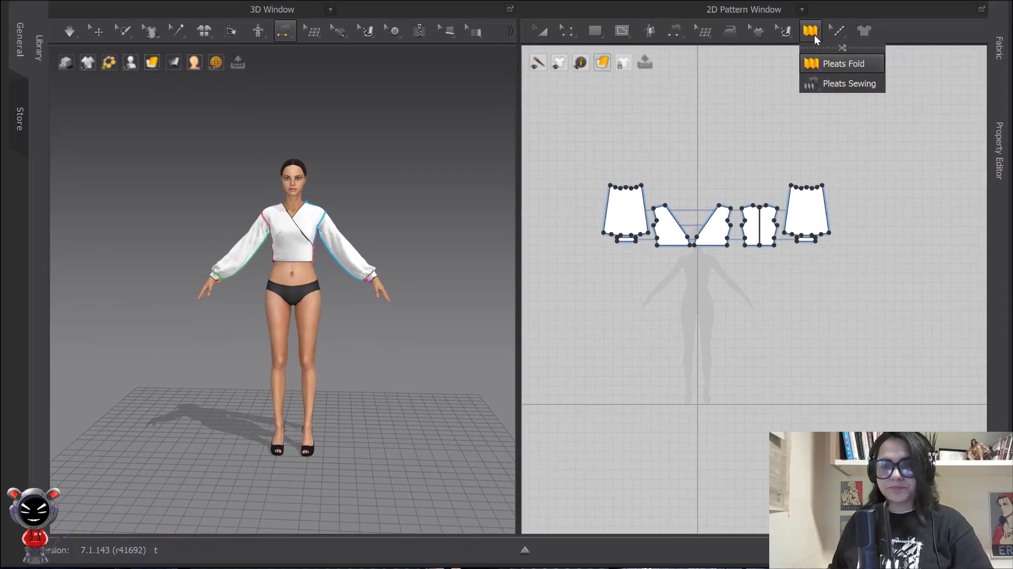
click(773, 64)
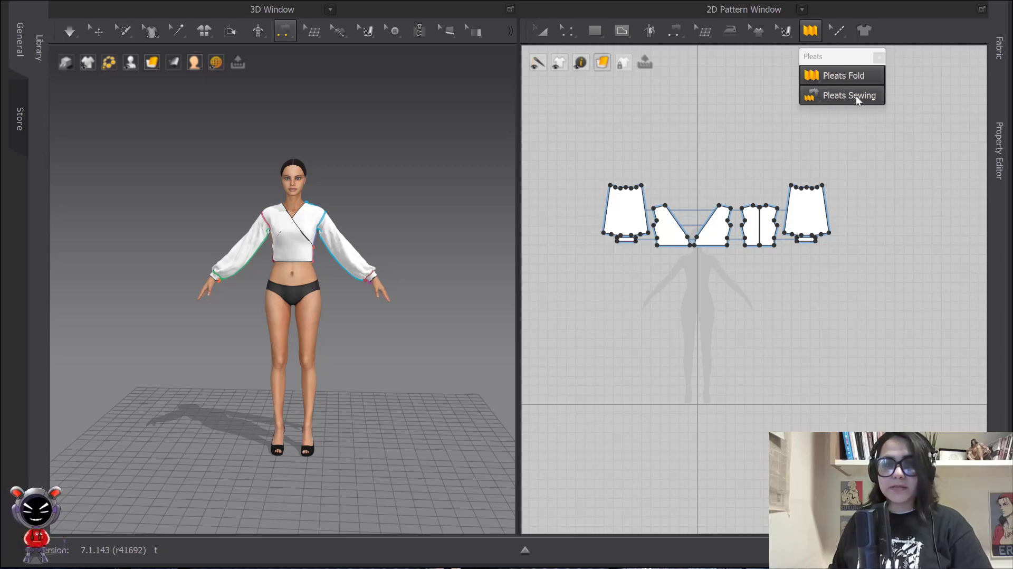
click(839, 74)
scroll(686, 175, up, 8)
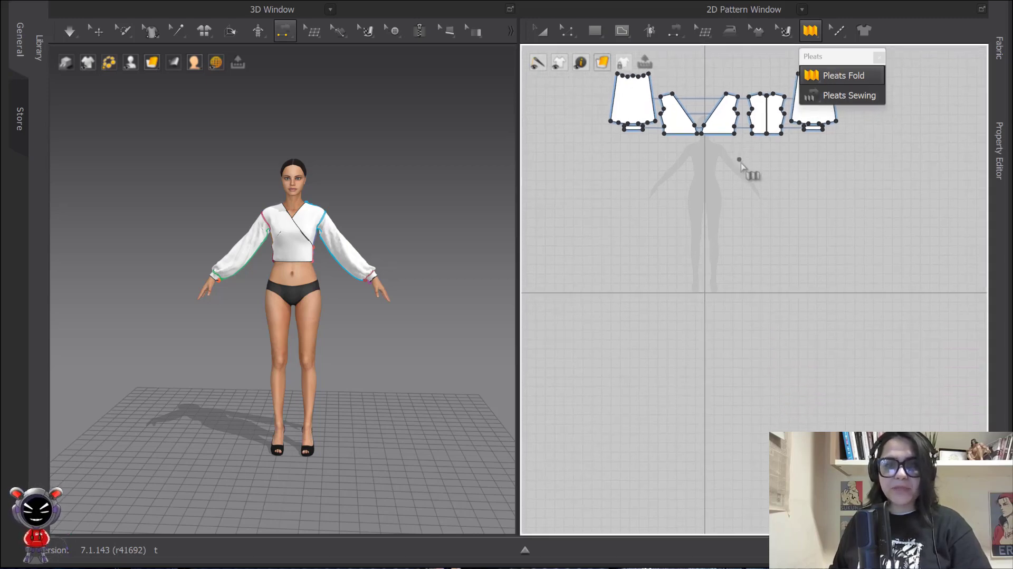
Draw a rectangle across the avatar's waist with the Rectangle tool
right_drag(743, 248, 707, 204)
click(603, 24)
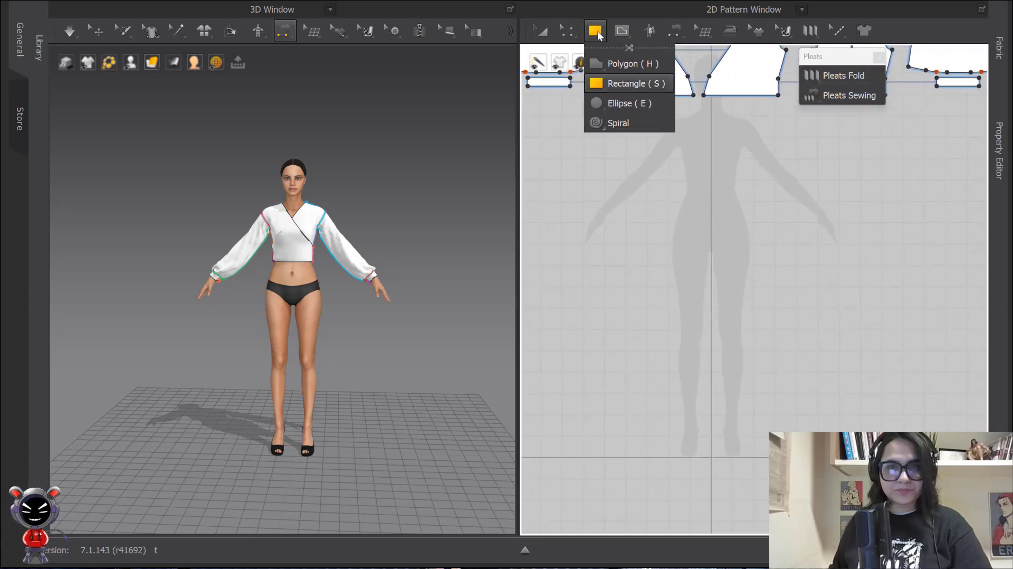
click(598, 81)
scroll(289, 282, up, 5)
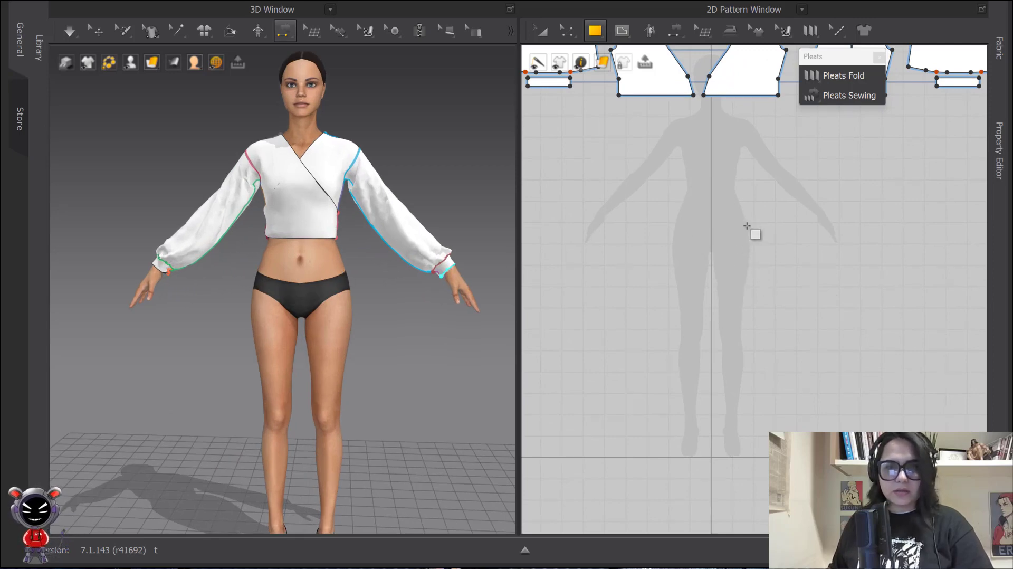
scroll(735, 207, up, 3)
mouse_move(735, 208)
middle_down()
mouse_move(798, 251)
mouse_move(725, 214)
middle_up()
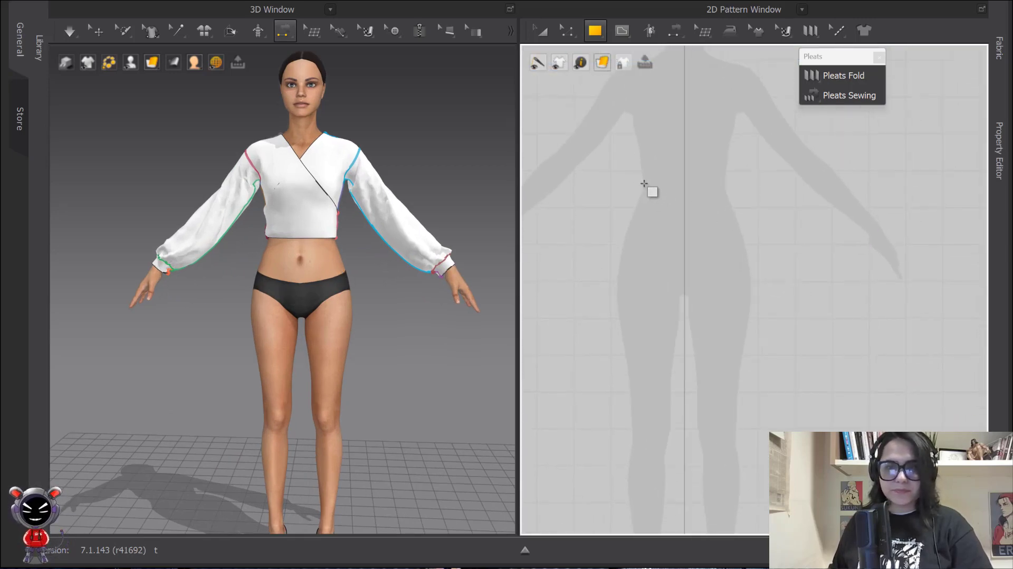
drag(635, 187, 734, 206)
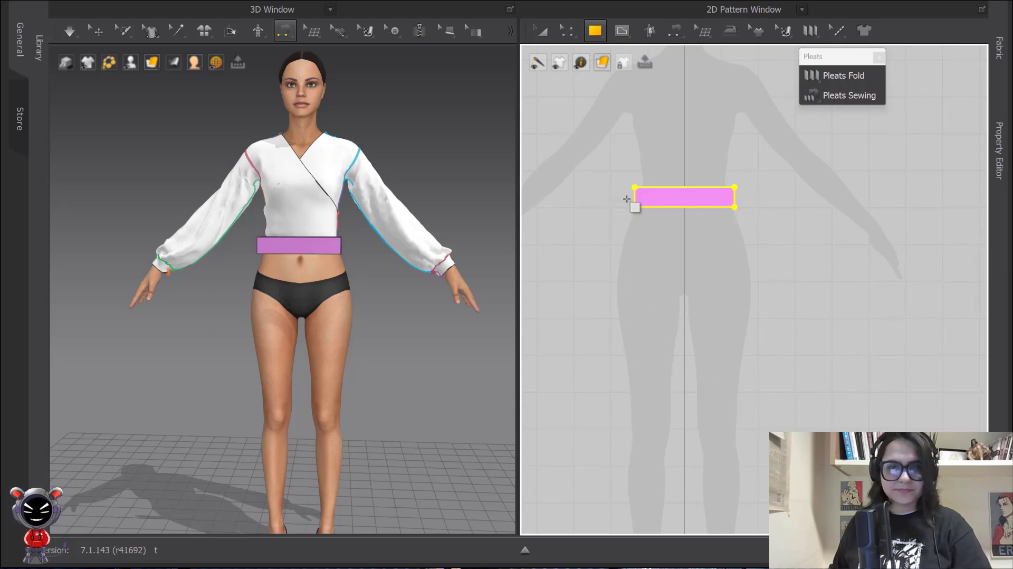
Copy and paste the rectangle, placing the duplicate to the right of the original
click(541, 31)
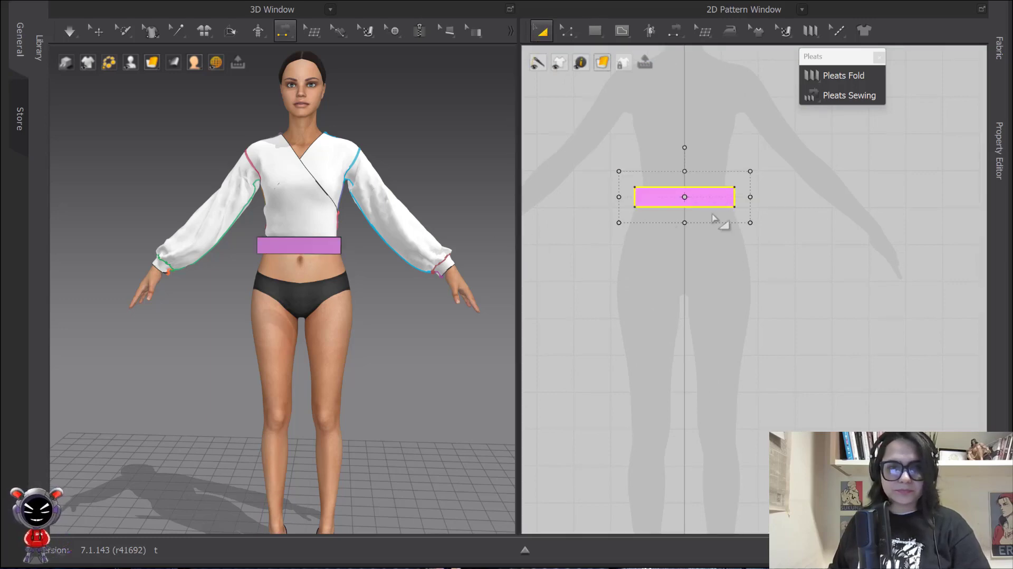
key(ctrl+c)
key(ctrl+v)
click(823, 197)
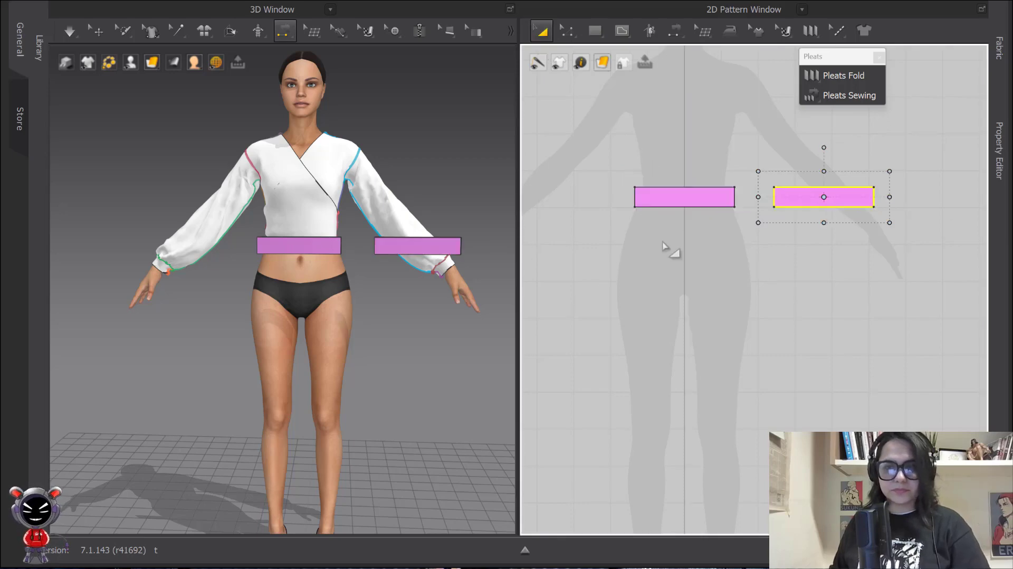
click(406, 237)
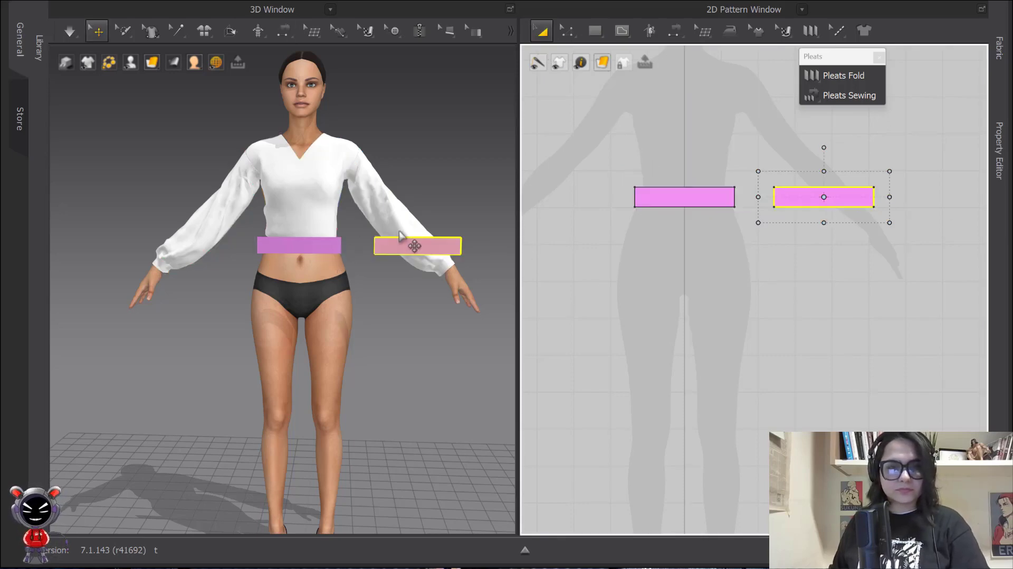
Flip the copied rectangle horizontally and slide it around behind the avatar's waist
right_click(405, 239)
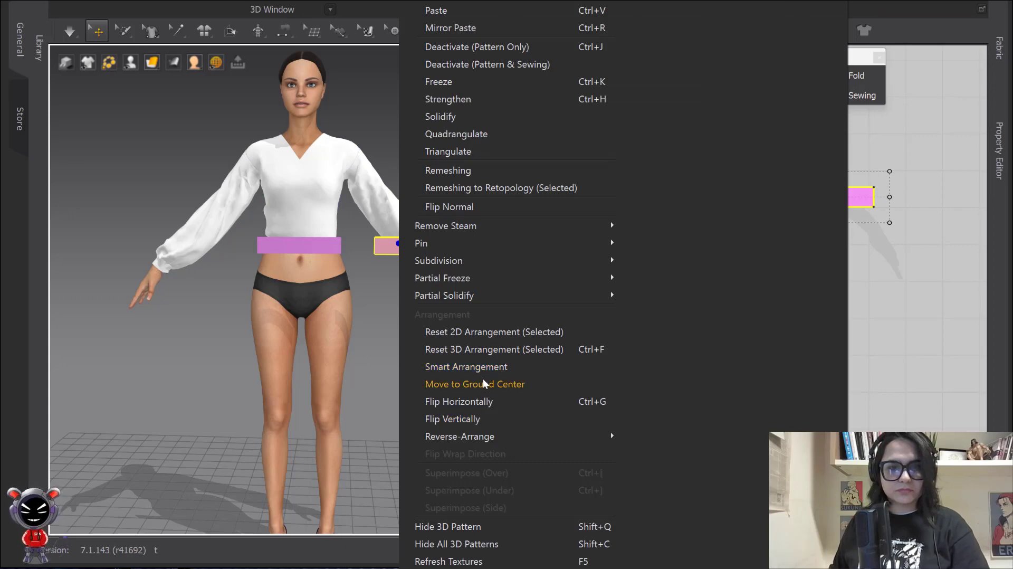
click(476, 396)
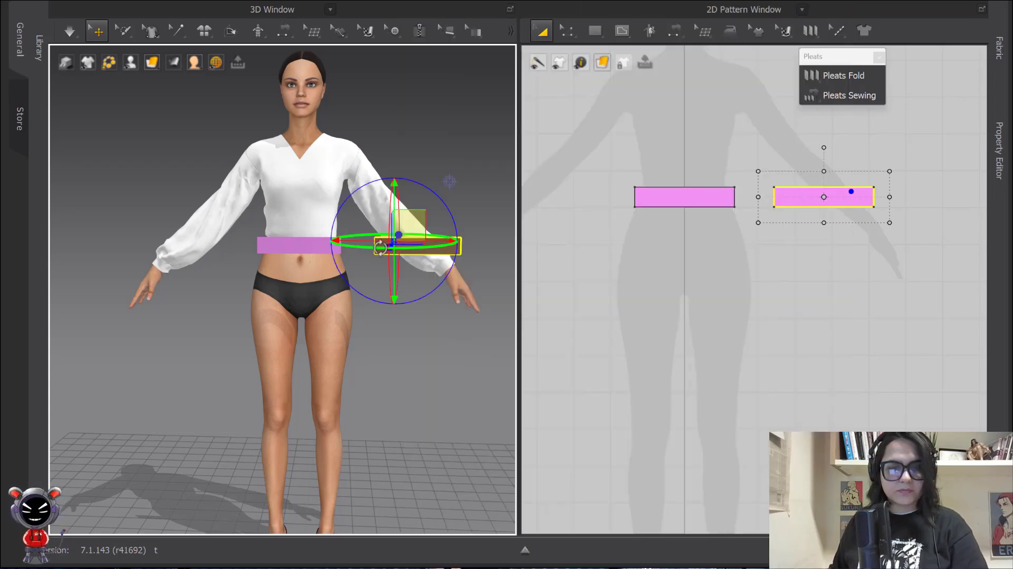
right_drag(380, 247, 444, 248)
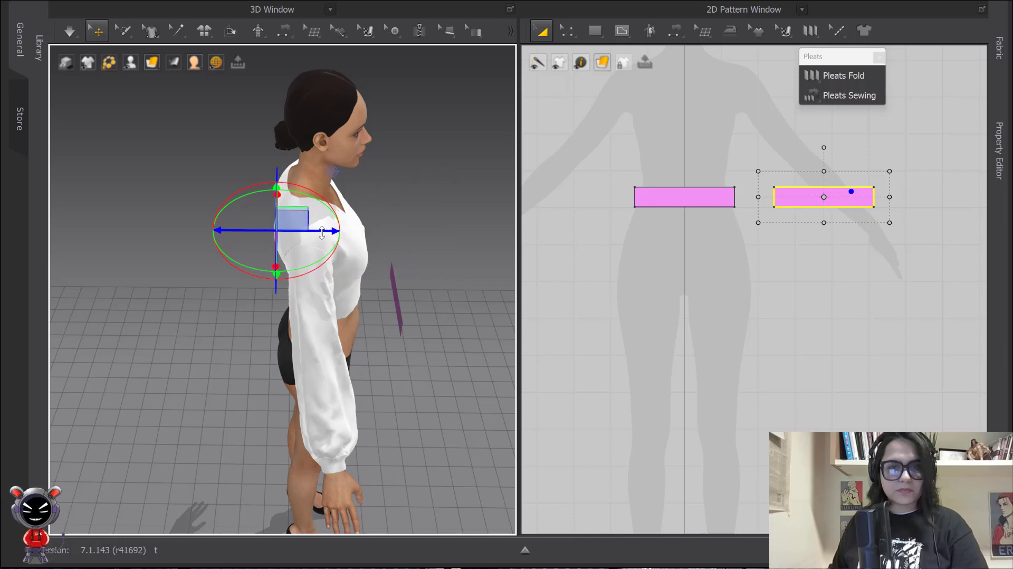
drag(322, 233, 311, 230)
right_drag(282, 220, 318, 254)
drag(318, 283, 440, 350)
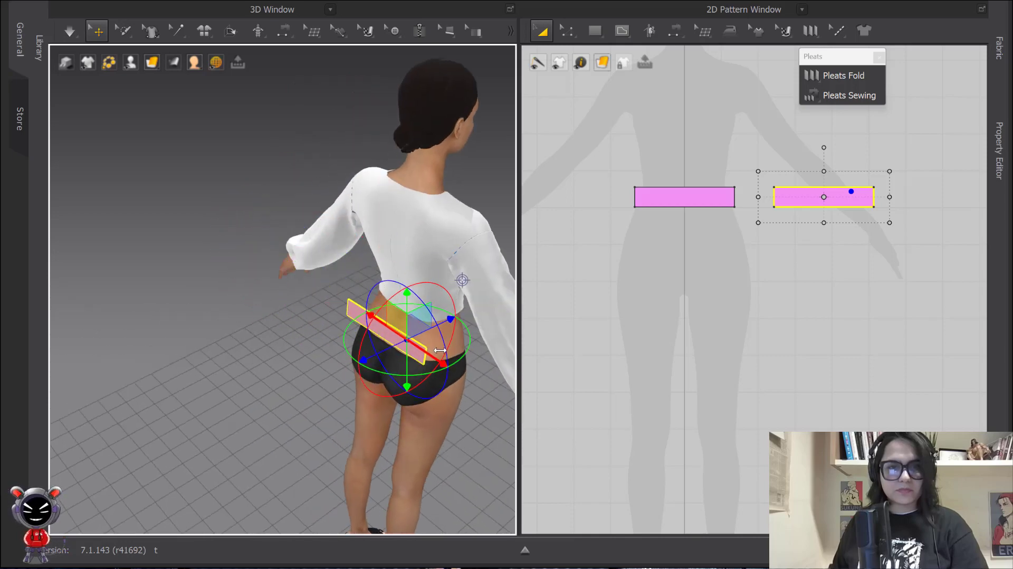
right_drag(440, 350, 411, 362)
Sew the two rectangles' short ends together and simulate so the band wraps the waist
key(n)
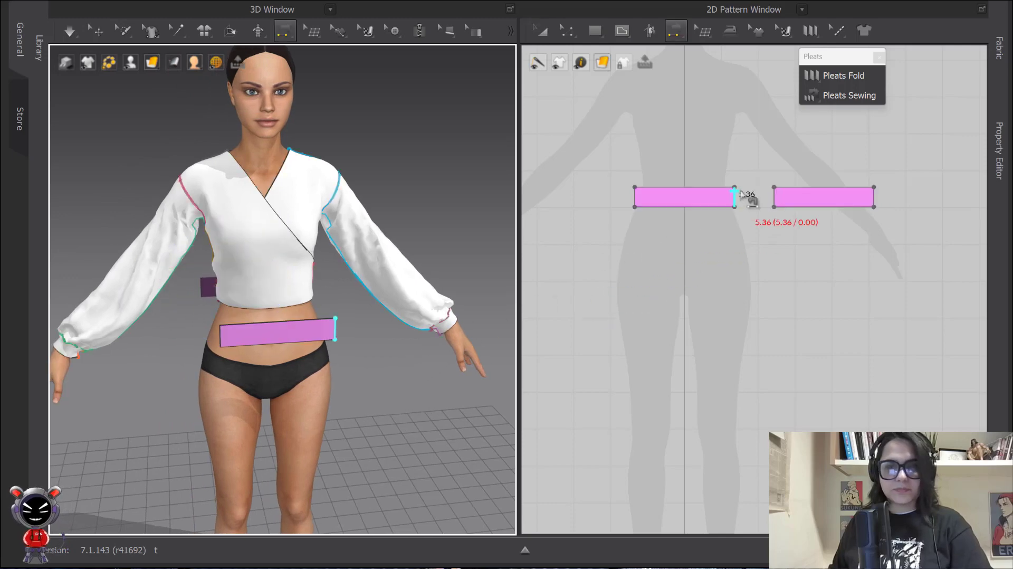
click(636, 196)
click(874, 196)
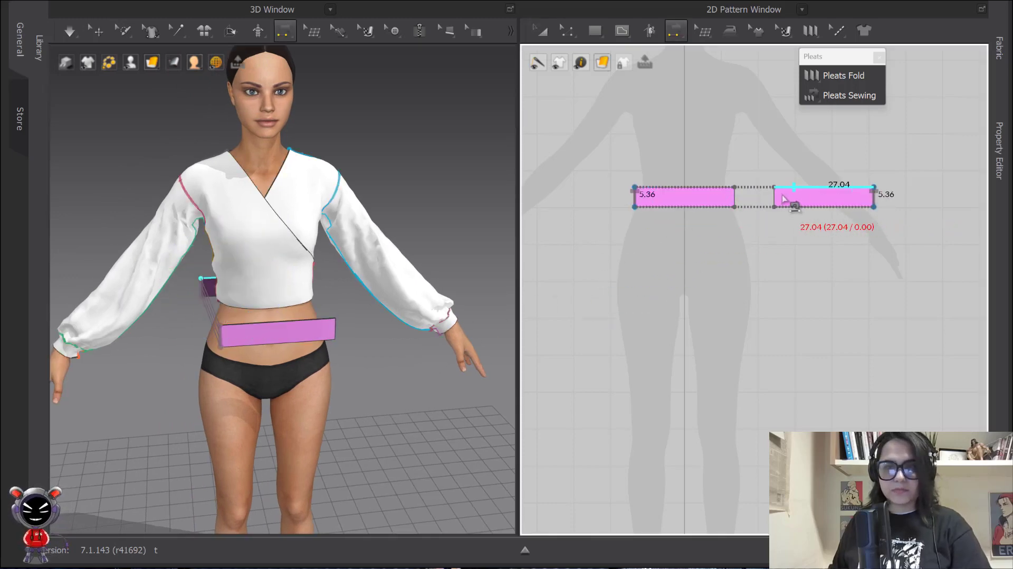
key(space)
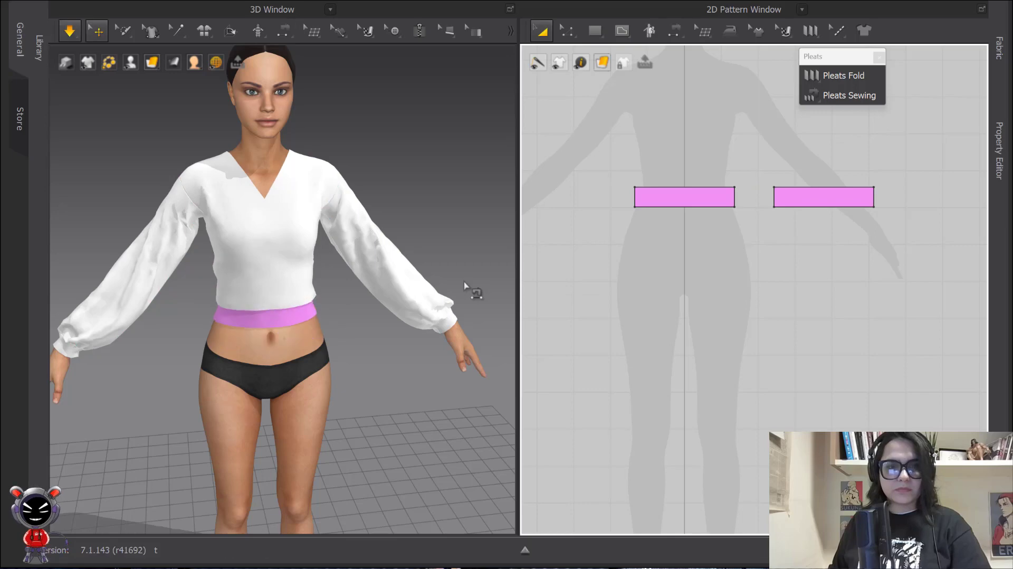
key(n)
Sew the left band's top to the front bodice hem and the right band's top to both back hems
middle_drag(364, 285, 398, 228)
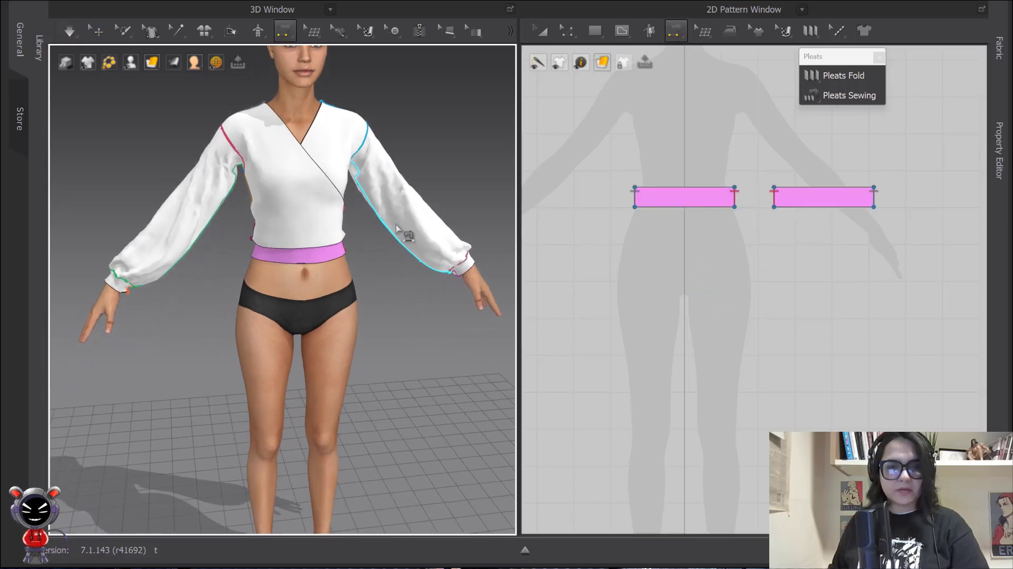
mouse_move(396, 227)
right_down()
mouse_move(400, 192)
mouse_move(401, 217)
right_up()
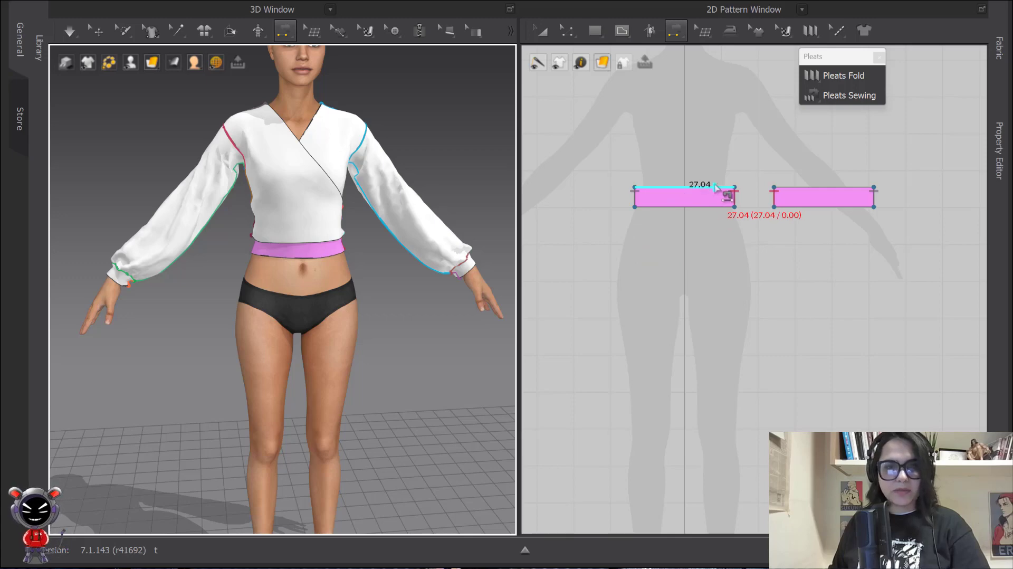
click(715, 189)
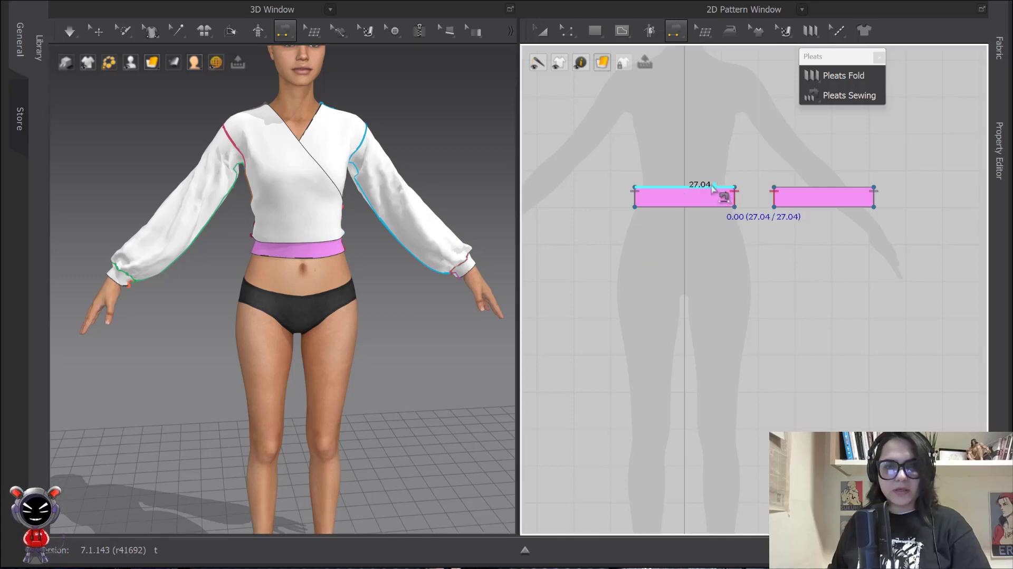
scroll(728, 264, down, 4)
click(659, 240)
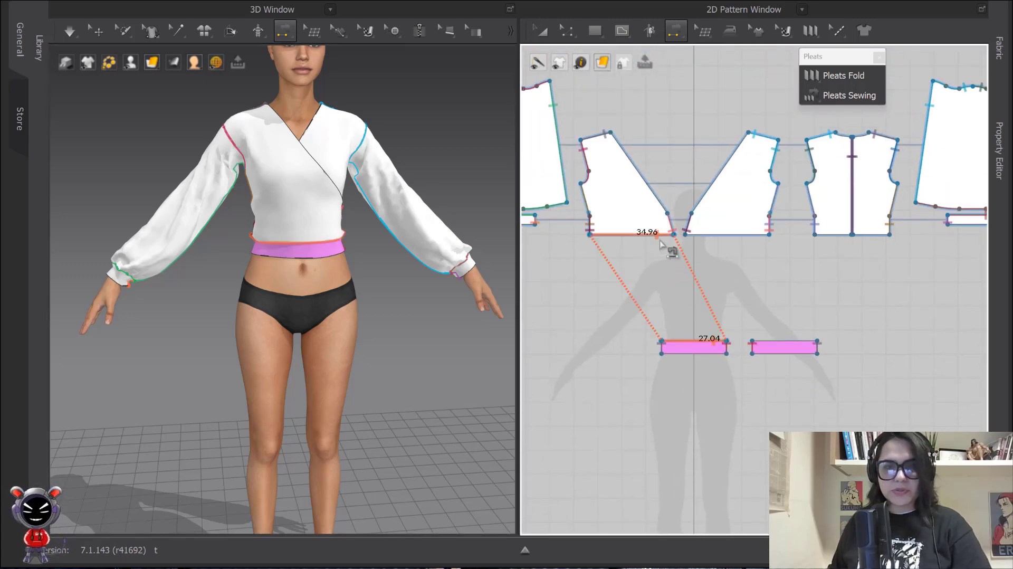
middle_drag(816, 333, 721, 318)
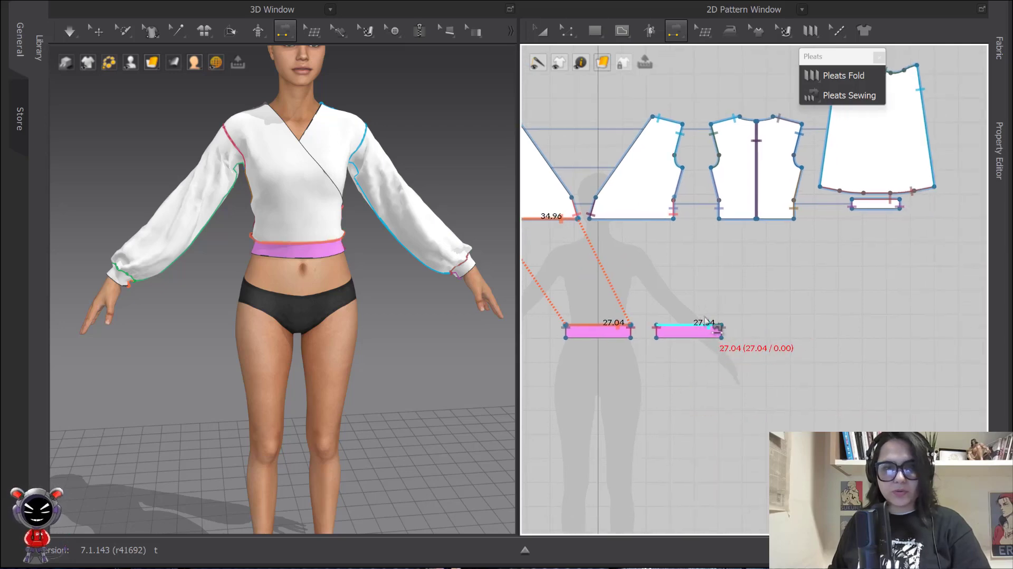
click(715, 330)
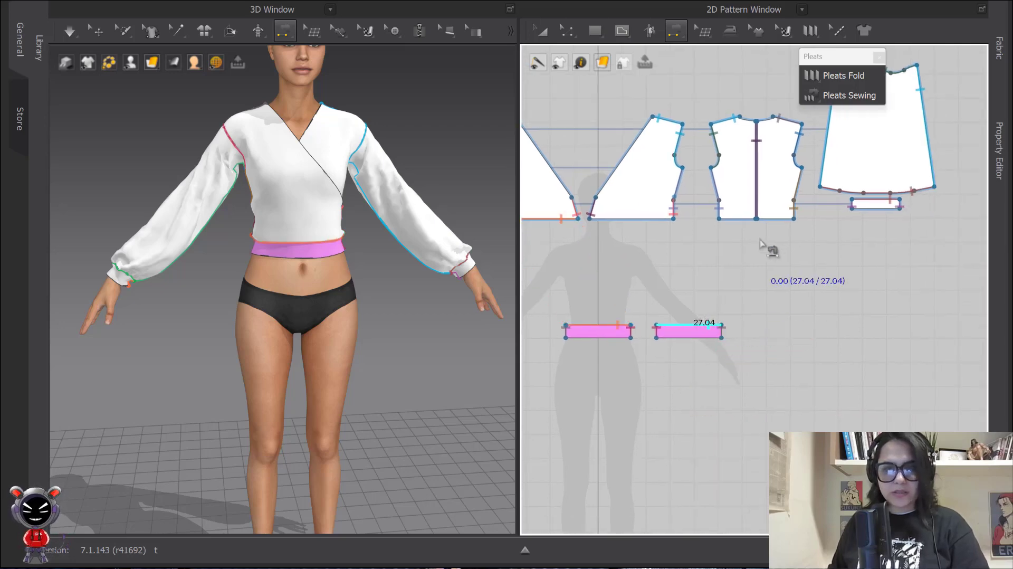
shift+click(782, 221)
click(753, 219)
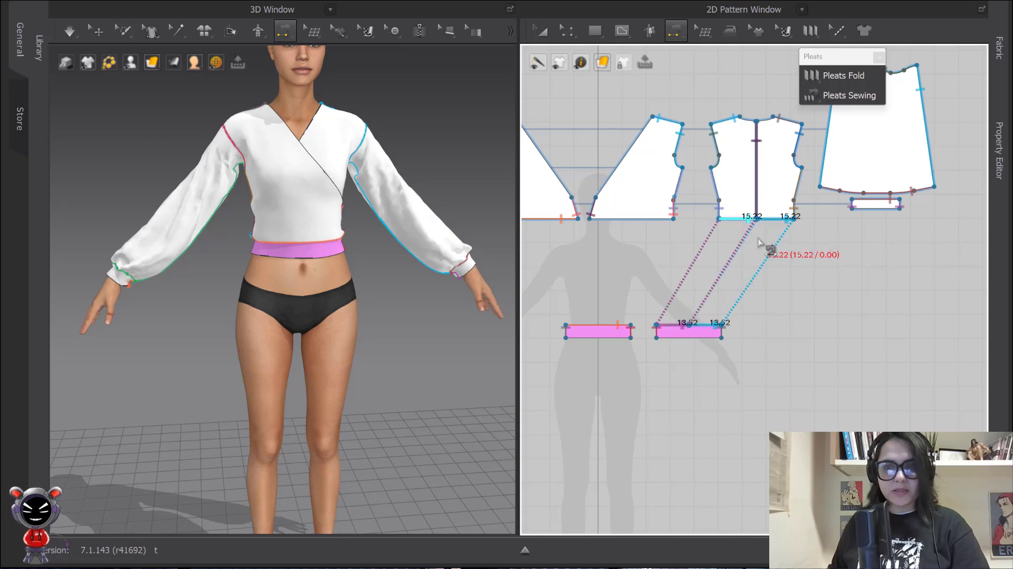
Marquee-select all of the blouse pattern pieces
click(99, 31)
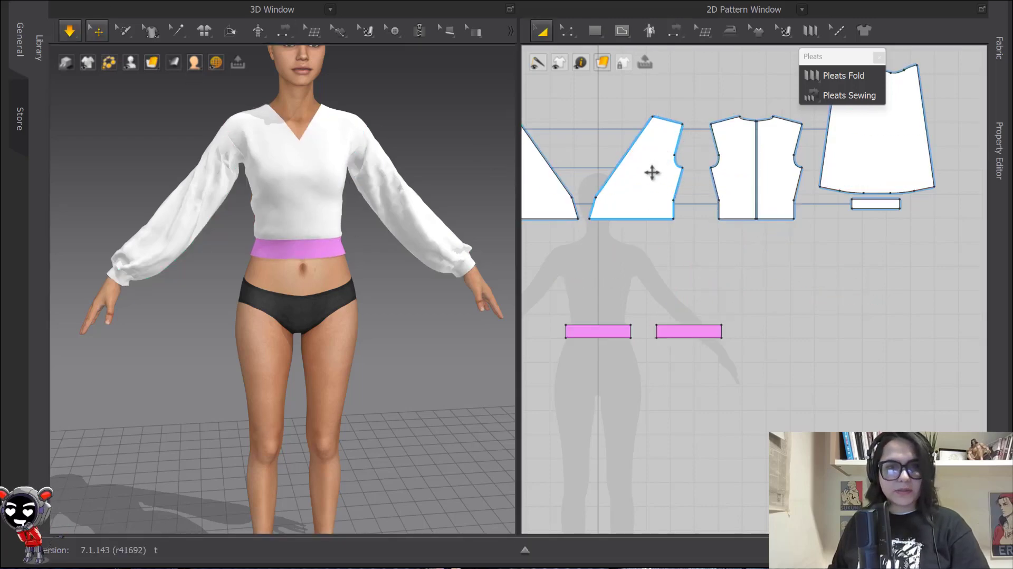
click(543, 32)
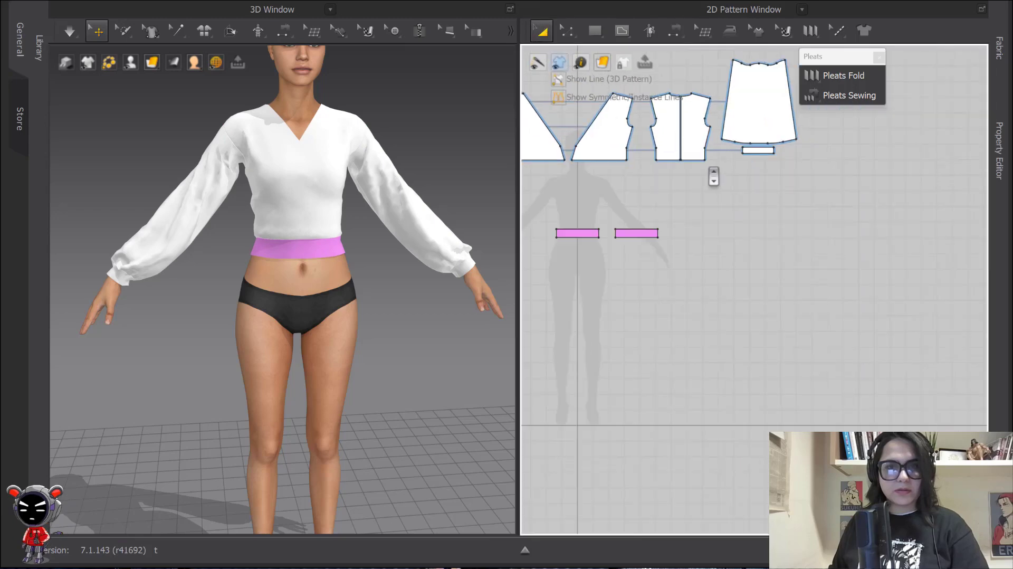
scroll(801, 249, down, 5)
drag(609, 131, 925, 233)
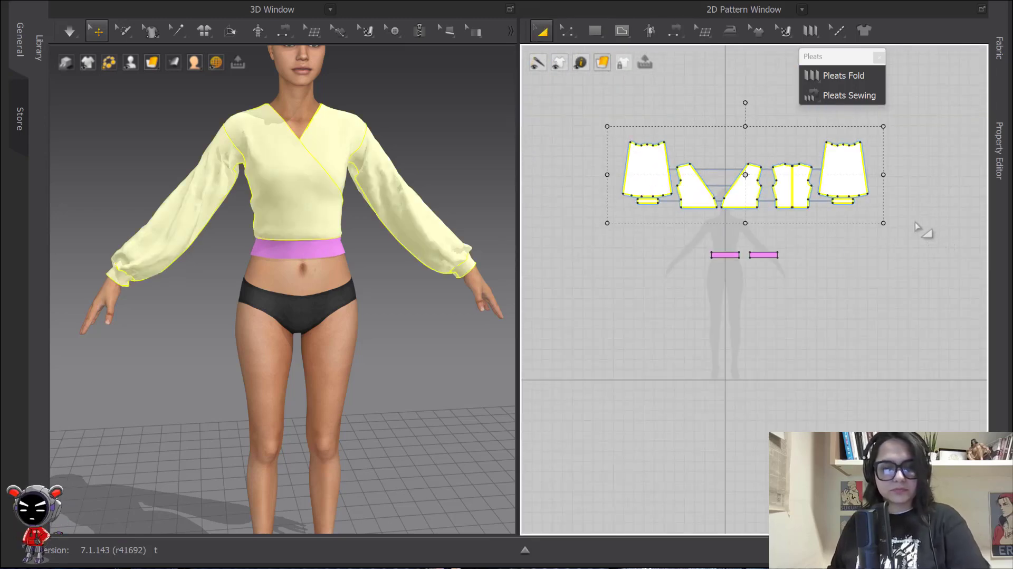
Freeze the selected blouse pieces with Ctrl+K and bring the waistband pieces into view
key(ctrl+k)
click(906, 262)
scroll(409, 263, up, 3)
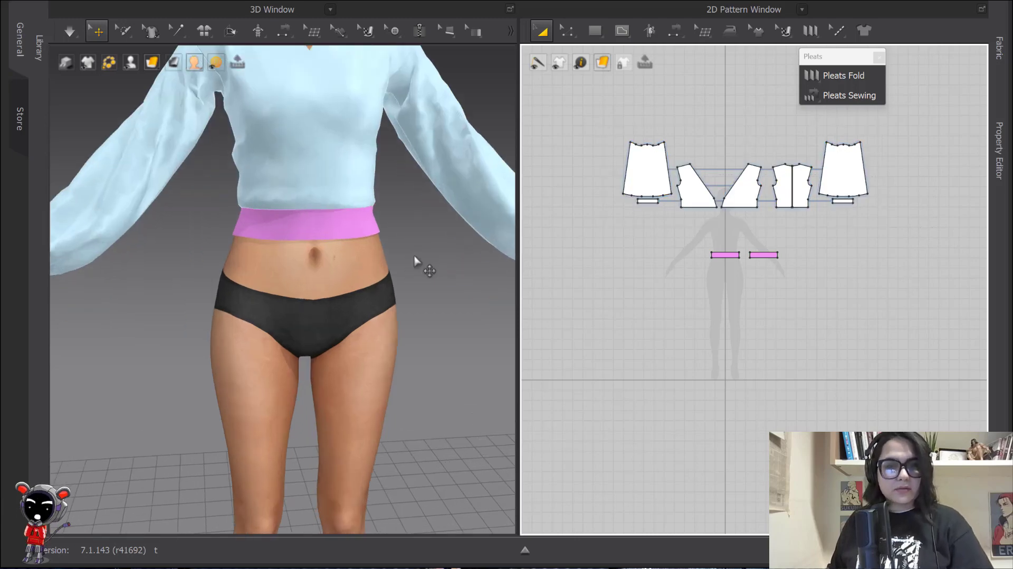
scroll(409, 262, down, 4)
middle_drag(775, 307, 721, 187)
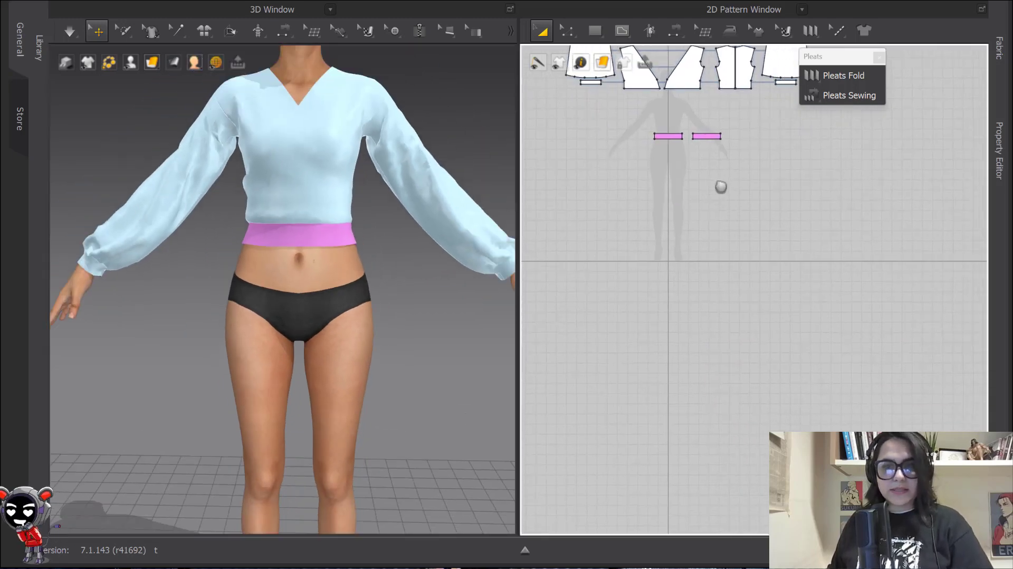
scroll(669, 204, up, 5)
middle_drag(765, 267, 670, 167)
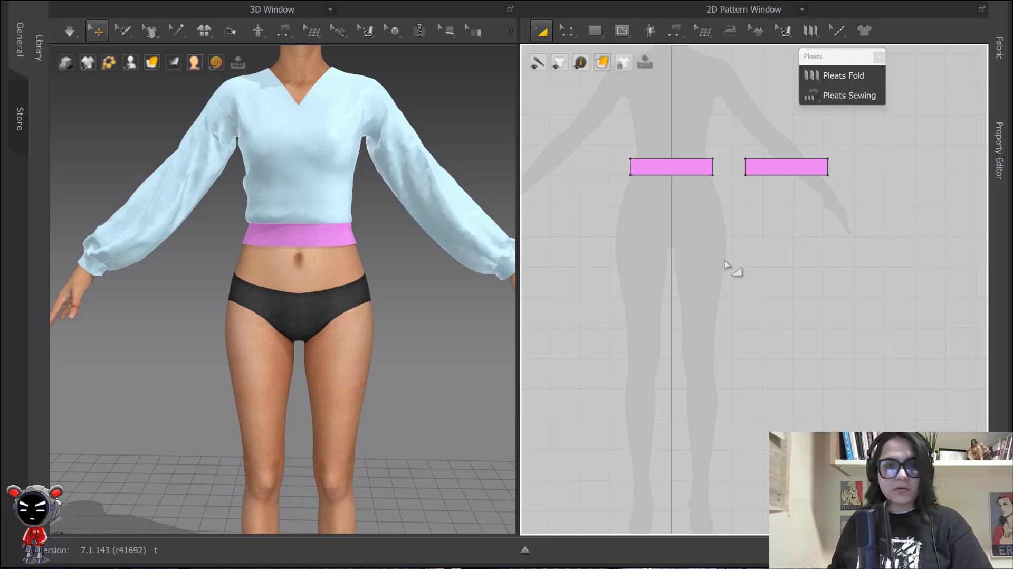
middle_drag(722, 246, 705, 221)
scroll(711, 219, up, 3)
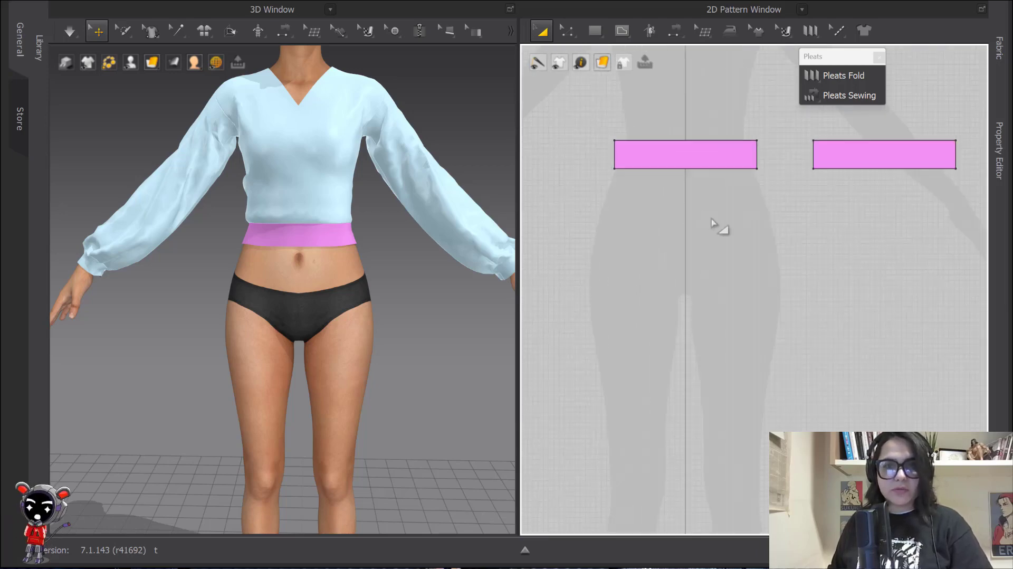
Select the left waistband's 27.04 bottom edge with Edit Pattern
key(z)
click(685, 169)
scroll(715, 192, up, 1)
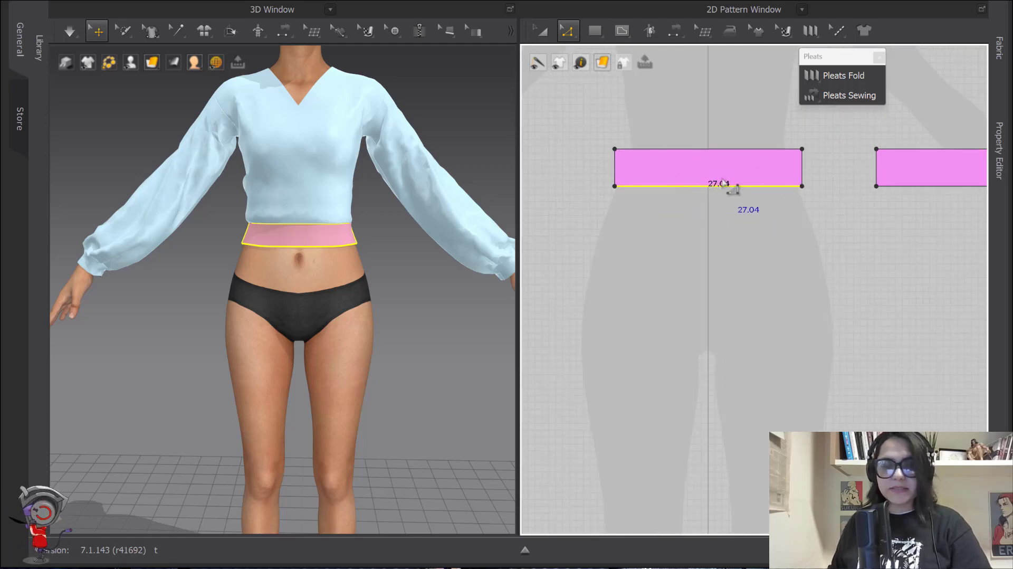
key(a)
click(699, 171)
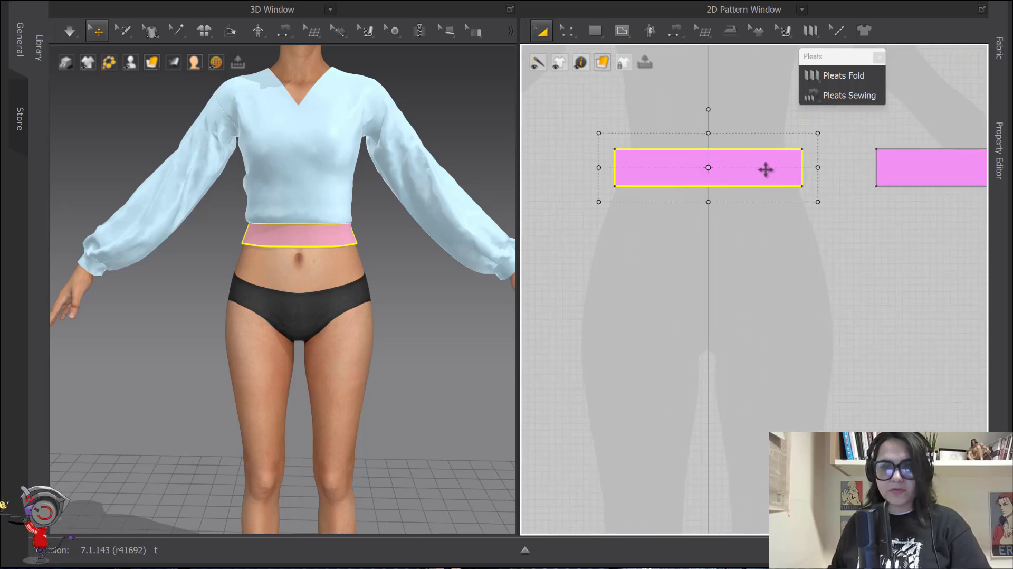
scroll(753, 237, down, 3)
middle_drag(786, 266, 729, 264)
click(735, 262)
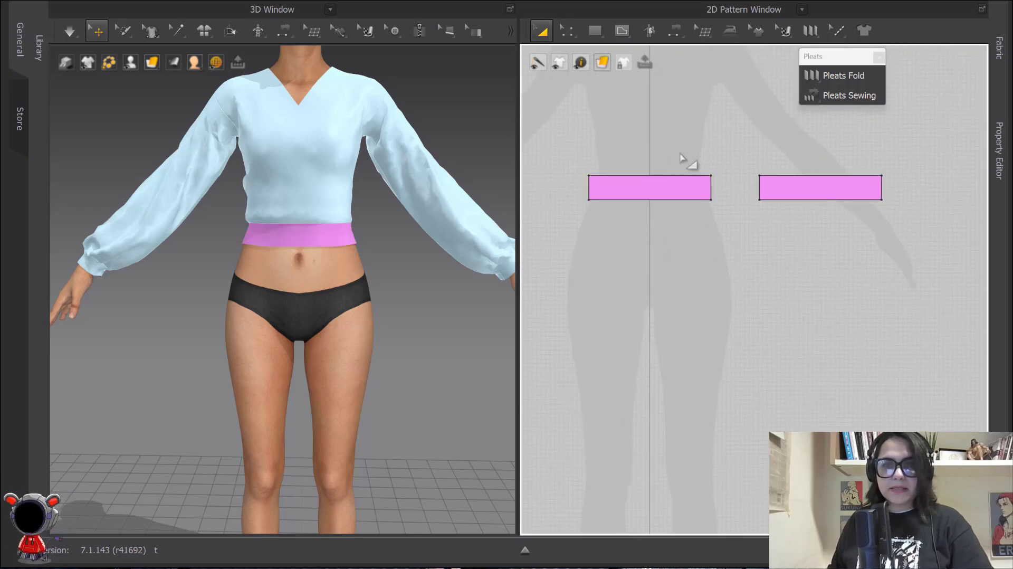
click(597, 32)
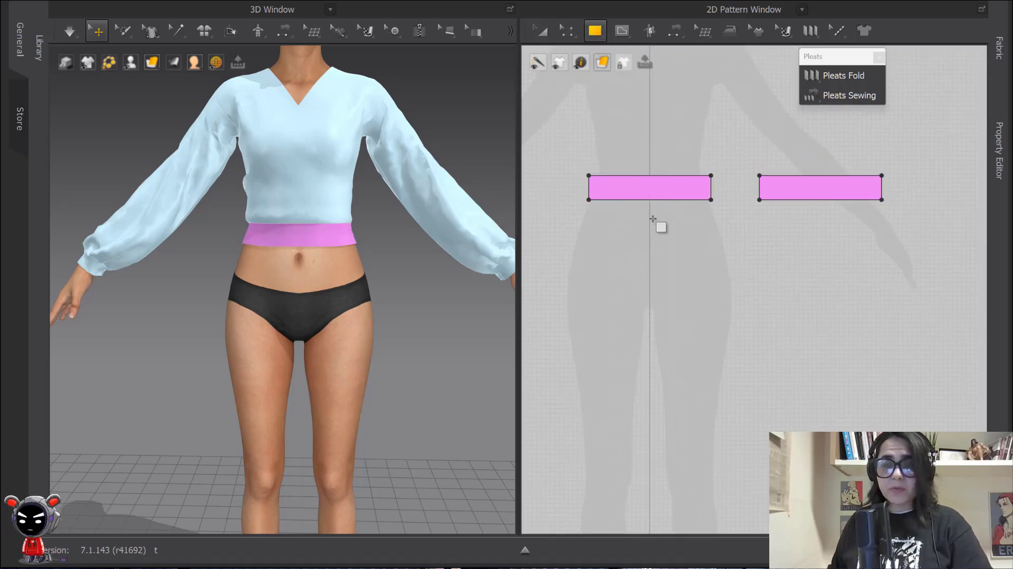
scroll(660, 206, down, 2)
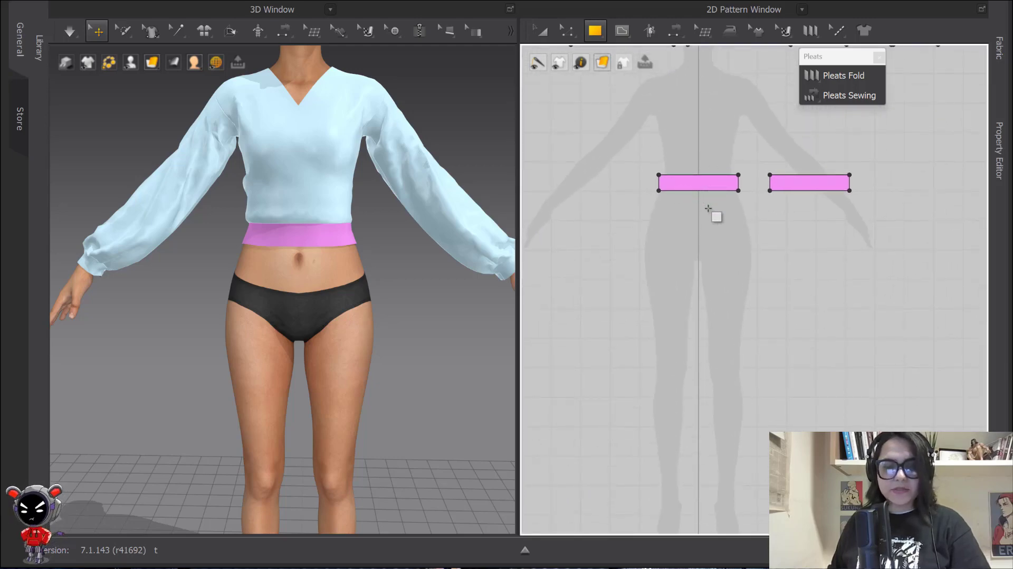
key(z)
click(716, 191)
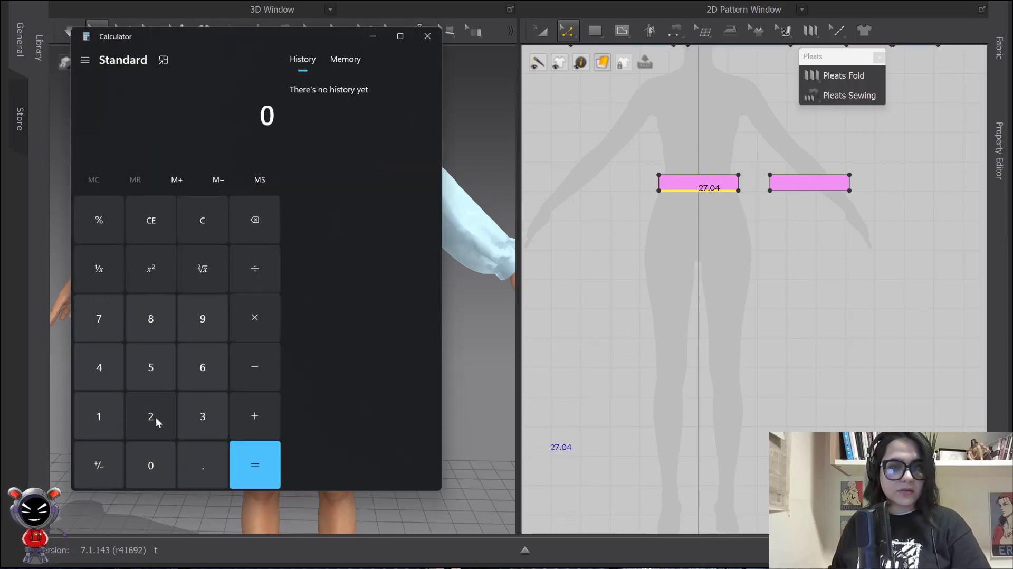
Calculate 27 × 3 = 81 in Calculator, then close it
click(152, 415)
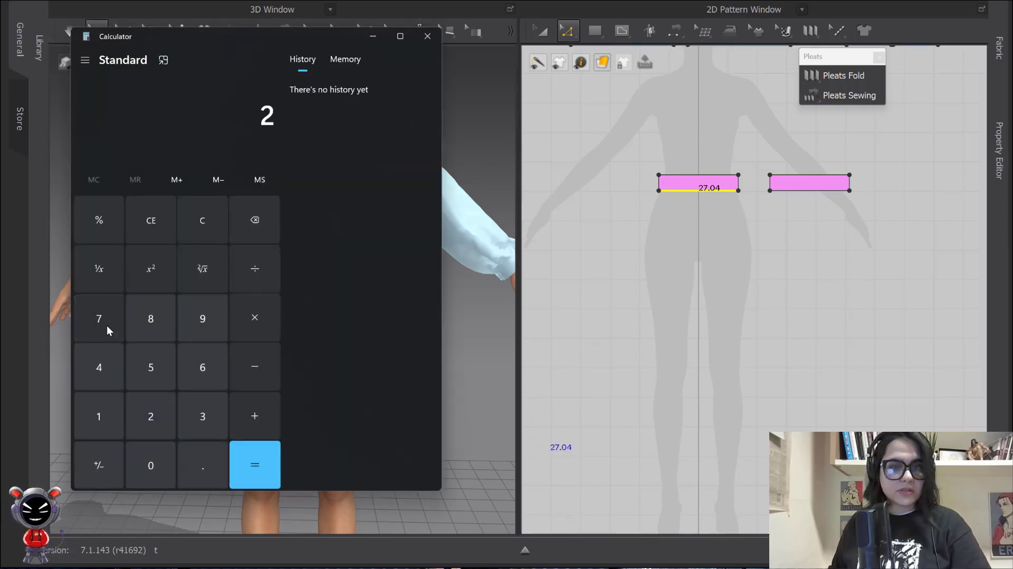
click(106, 325)
click(254, 319)
click(197, 413)
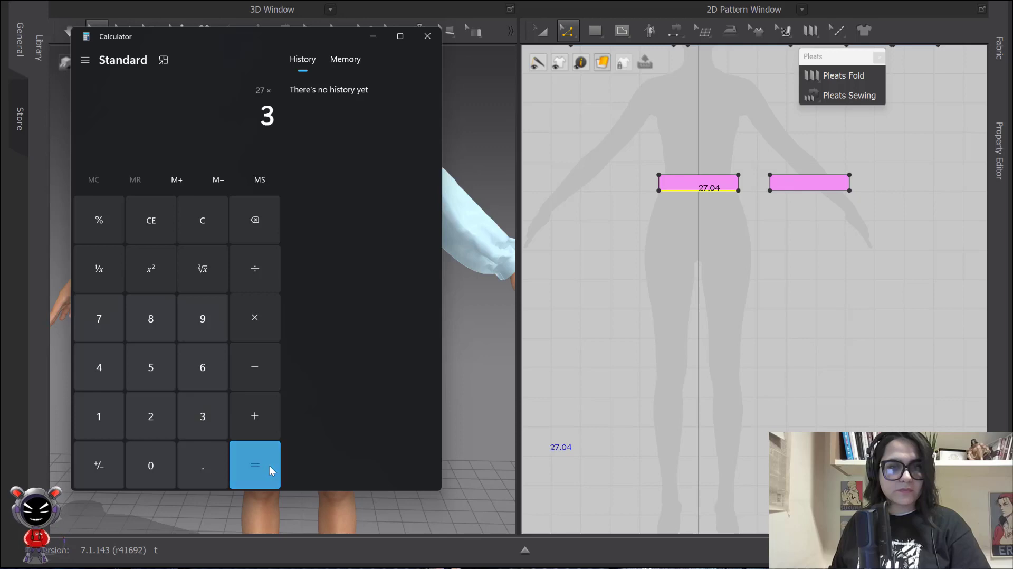
click(270, 465)
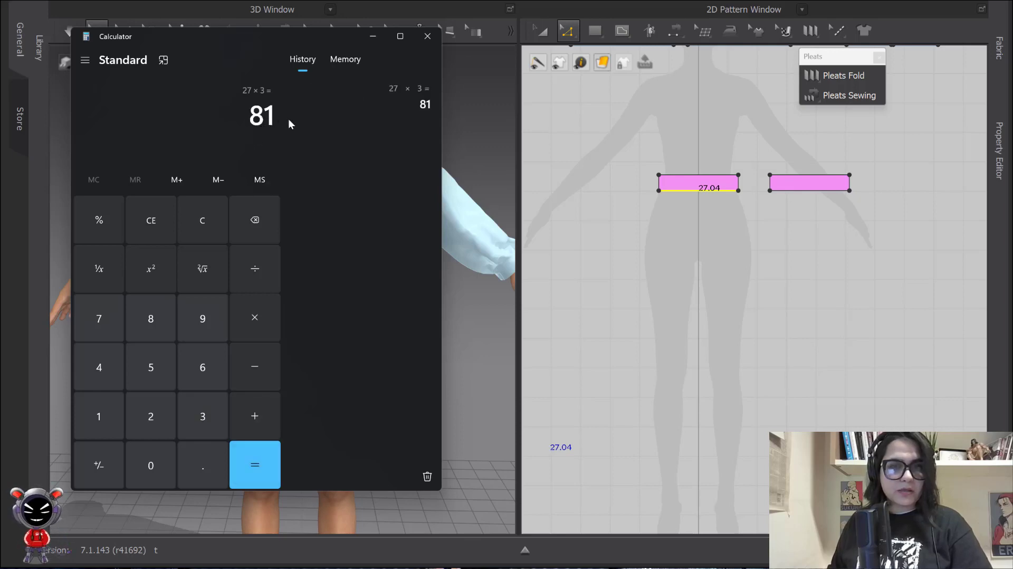
click(432, 41)
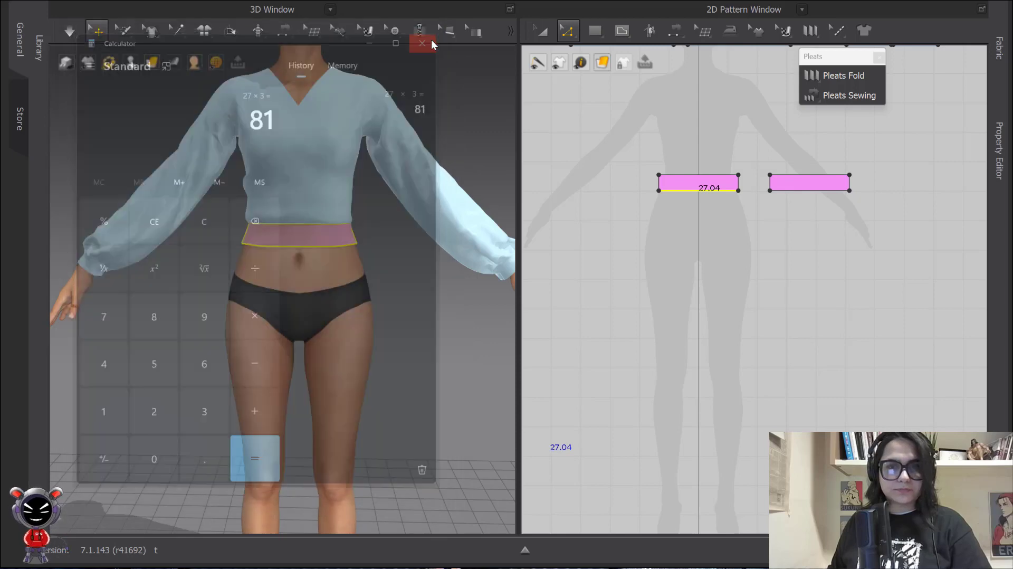
Create an 81 × 50 cm rectangle on the pattern canvas
click(595, 32)
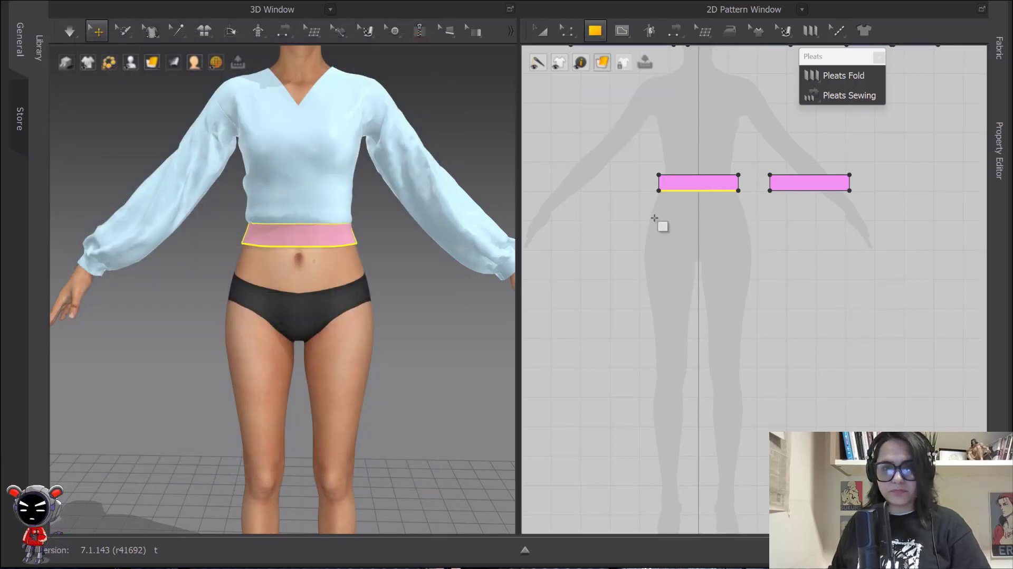
click(642, 218)
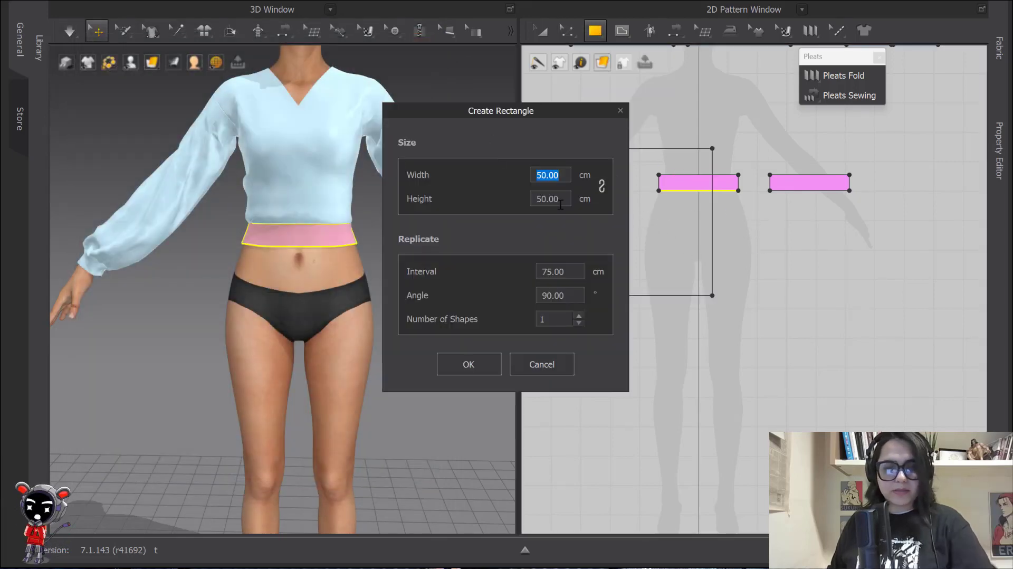
text(81)
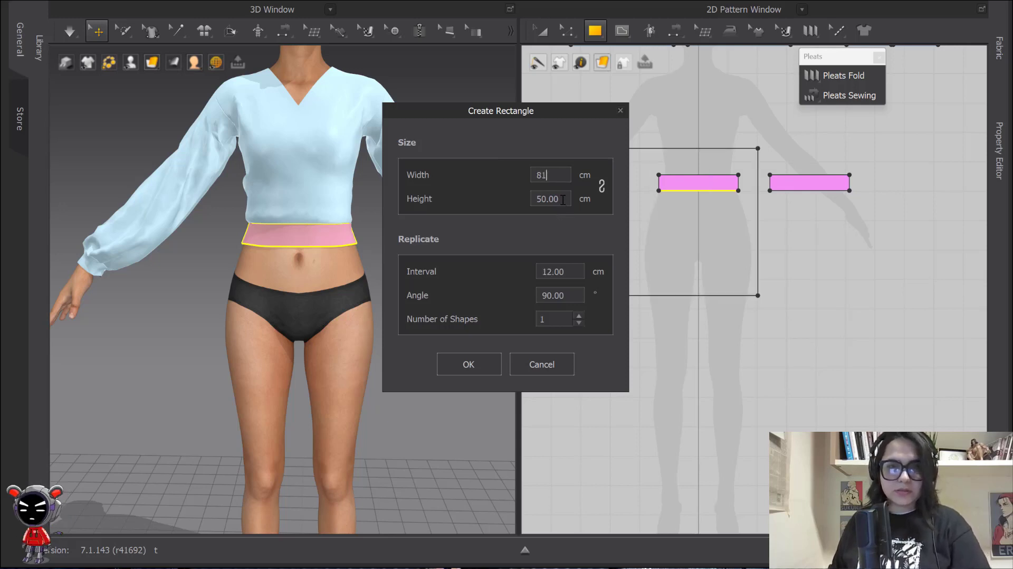
click(464, 368)
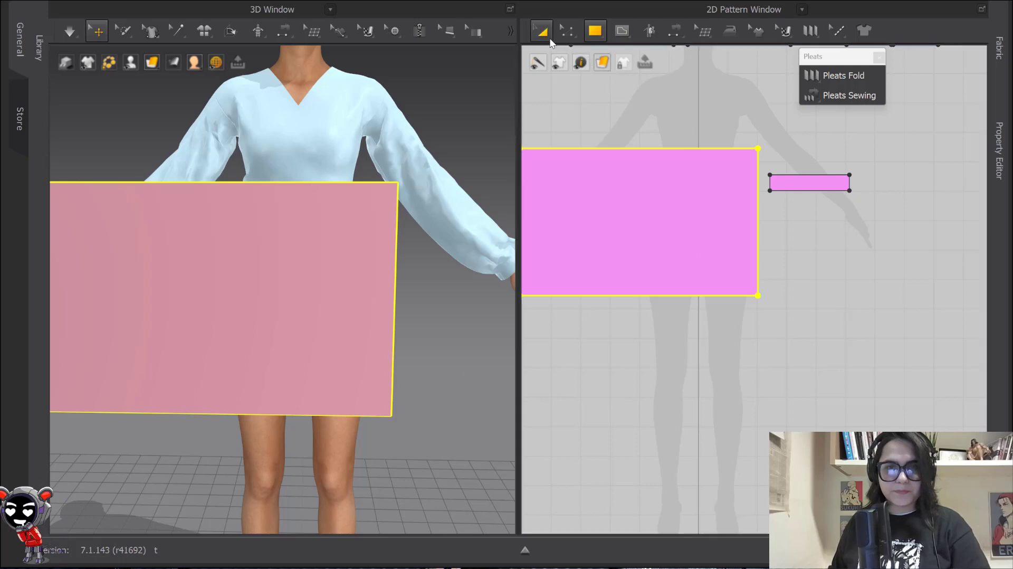
Move the 81 cm panel below the waistband strips and check its 81.00 top edge
click(544, 36)
scroll(666, 211, down, 2)
drag(664, 198, 698, 244)
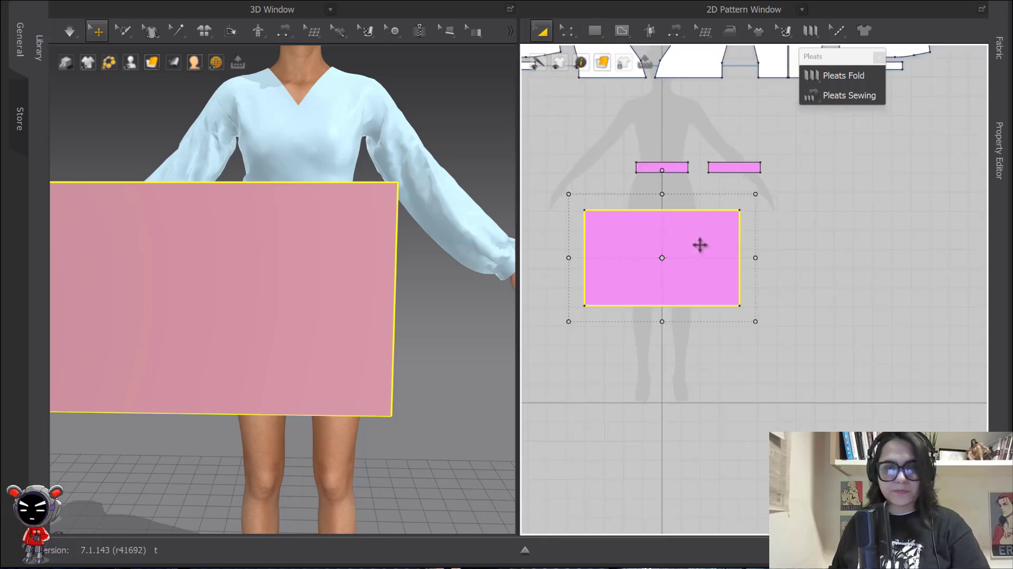
scroll(702, 248, up, 5)
mouse_move(717, 250)
middle_down()
mouse_move(664, 204)
mouse_move(710, 242)
middle_up()
key(z)
click(659, 240)
scroll(662, 243, down, 3)
Nudge the panel back up closer to the strips and deselect it
key(a)
drag(710, 262, 722, 238)
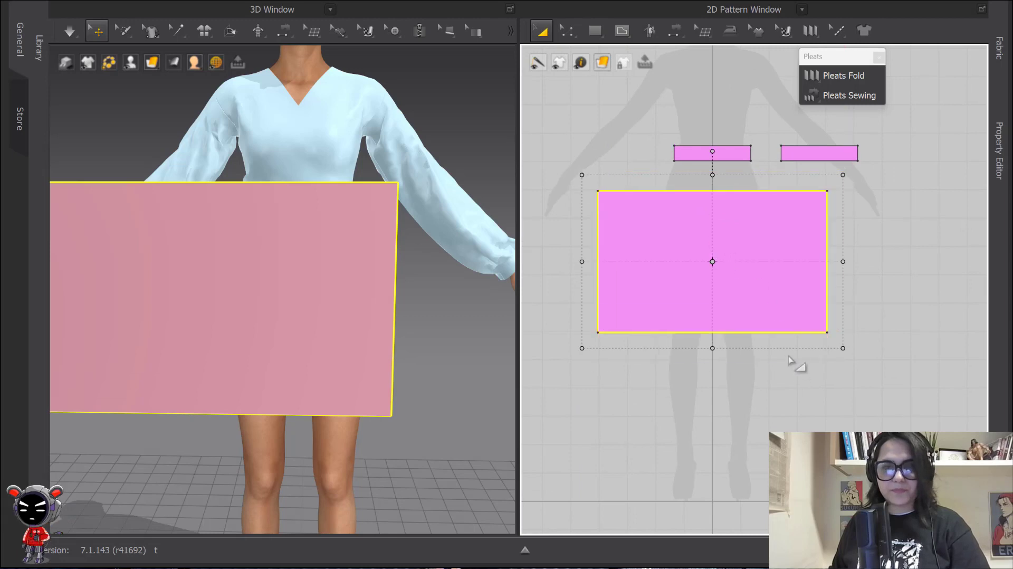
click(771, 362)
scroll(812, 229, up, 3)
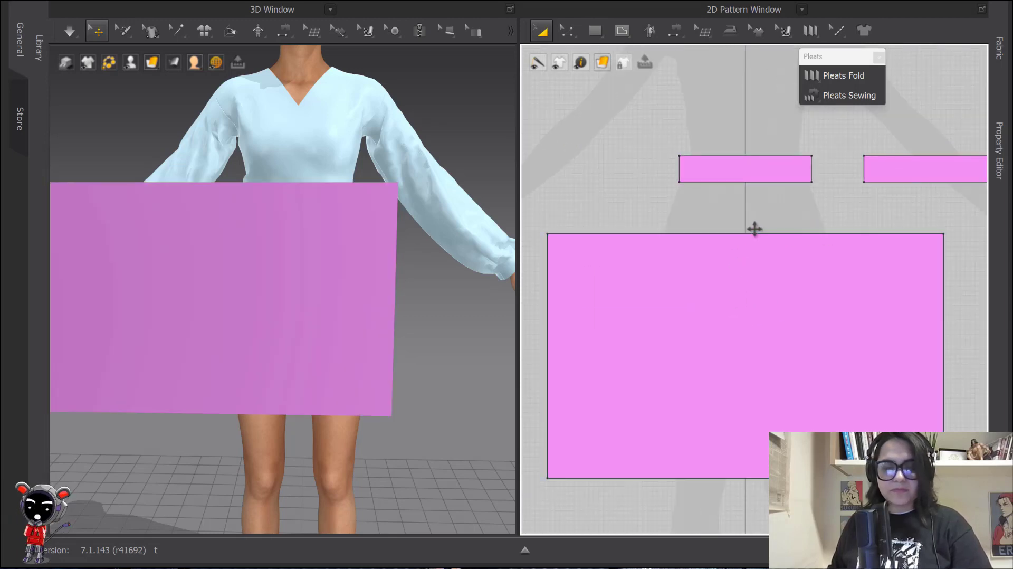
scroll(738, 216, down, 3)
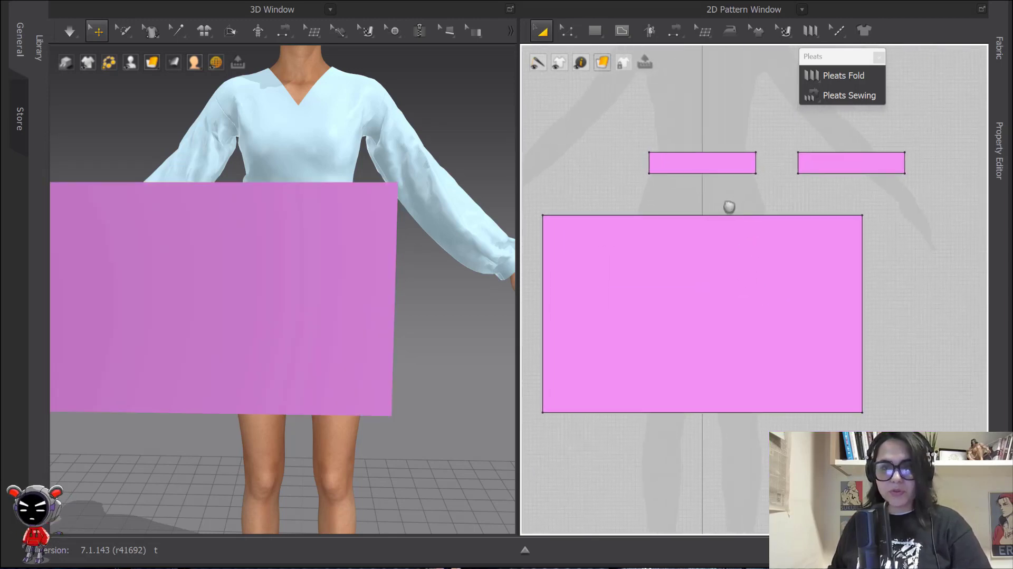
key(z)
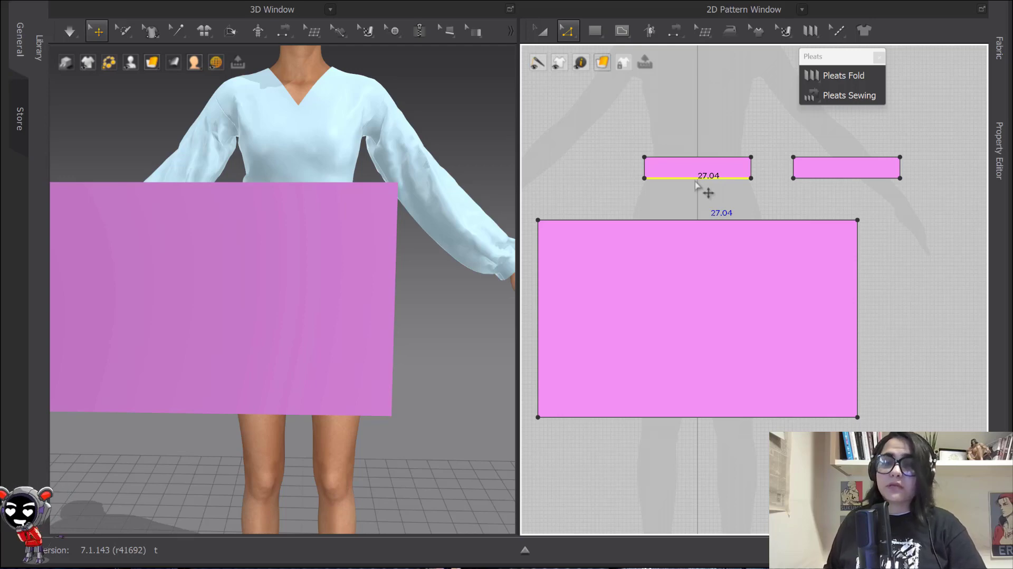
Select the skirt panel, then the left strip's 27.04 bottom edge
key(a)
click(703, 295)
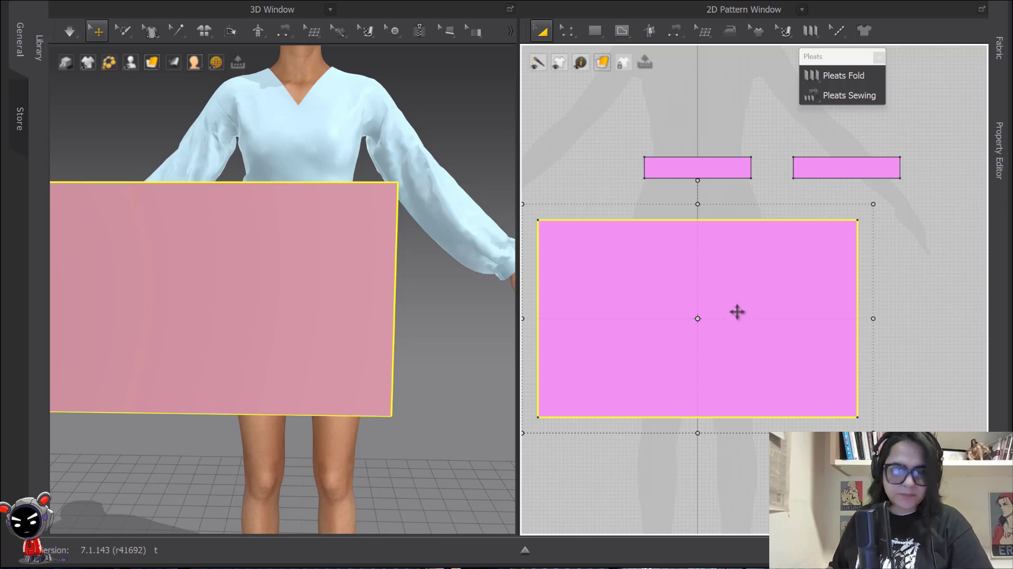
key(z)
scroll(697, 197, up, 2)
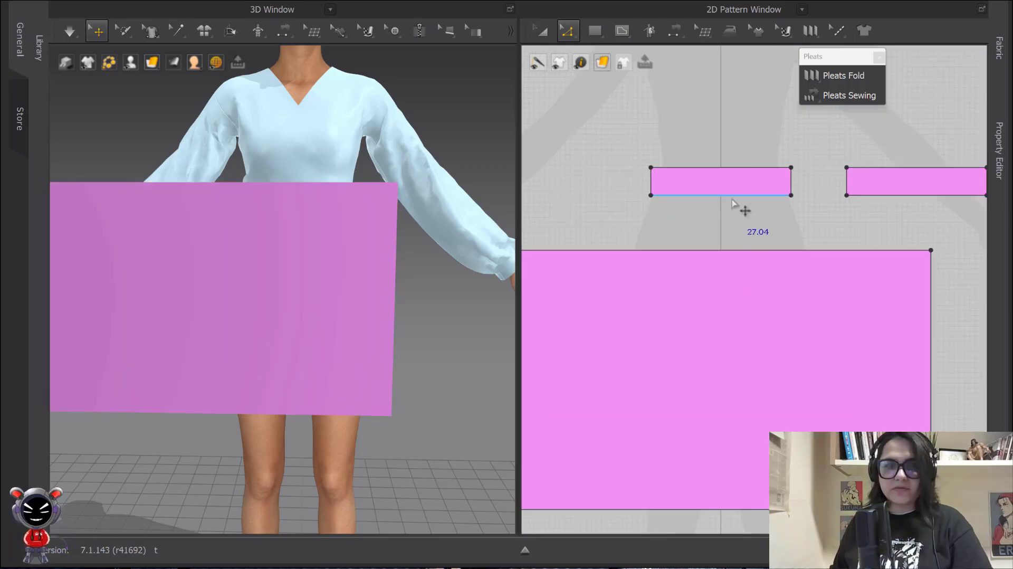
click(733, 200)
Uniformly split that bottom edge into 15 equal segments
right_click(733, 201)
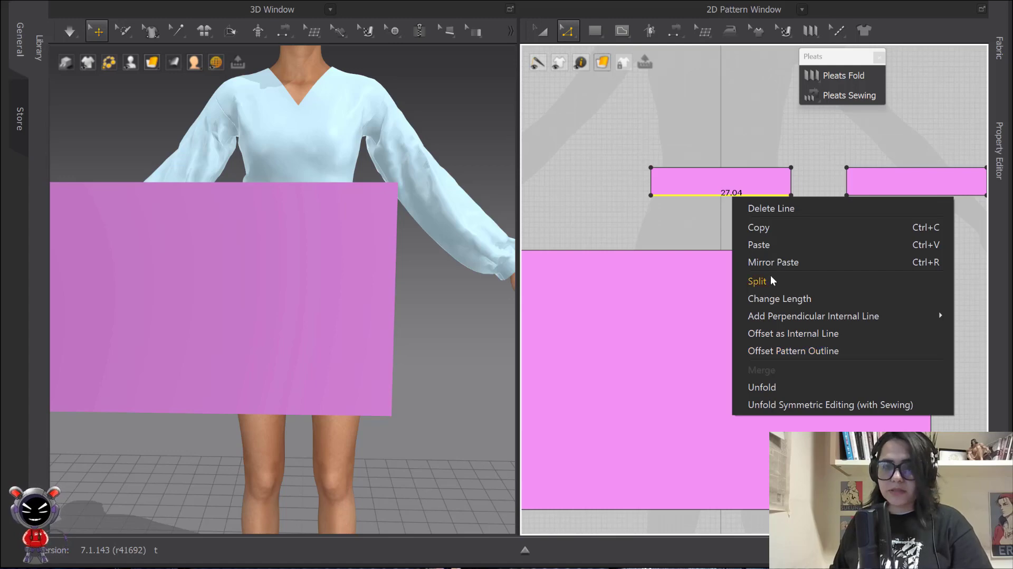
click(758, 281)
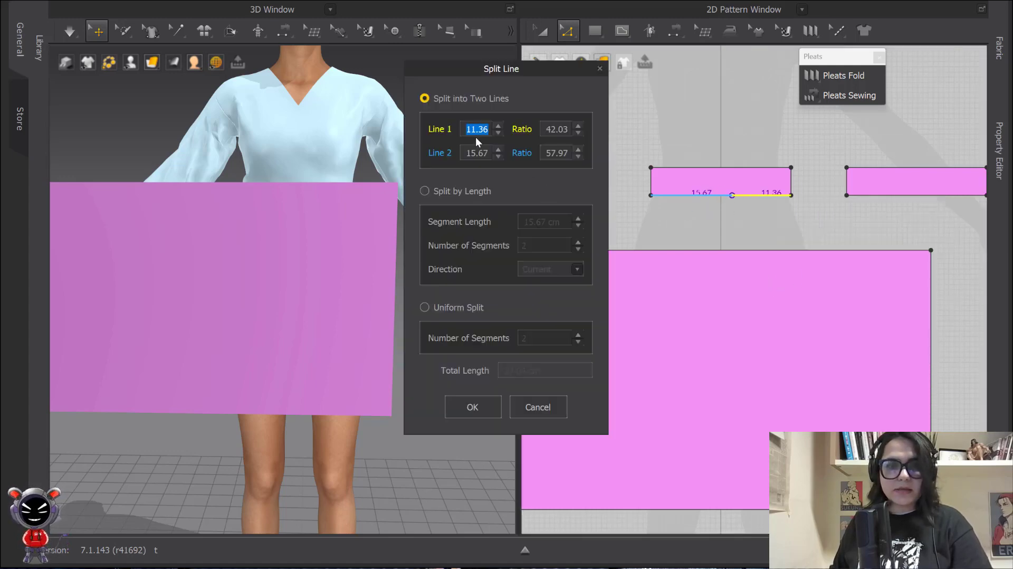
click(423, 308)
double_click(537, 341)
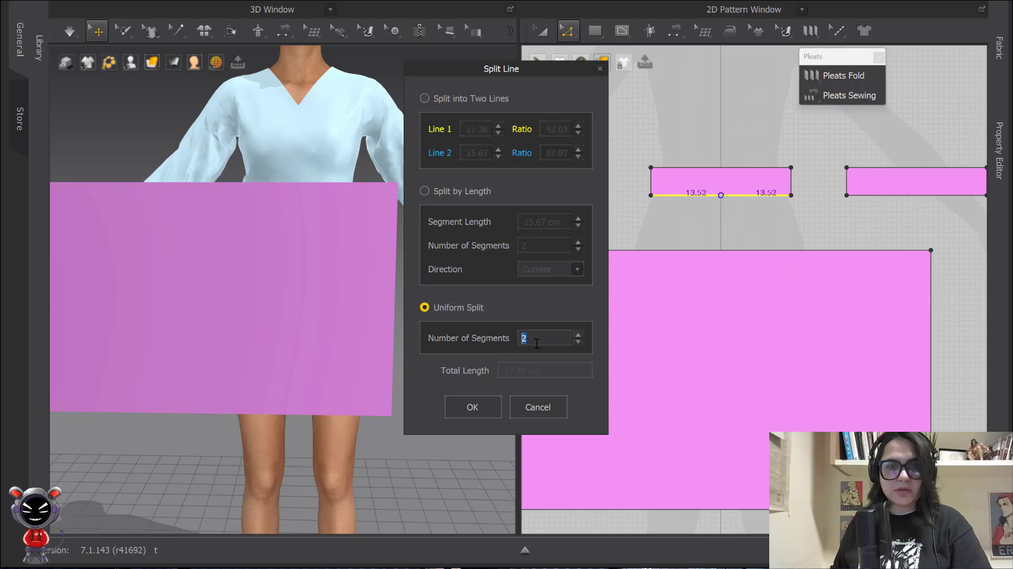
text(15)
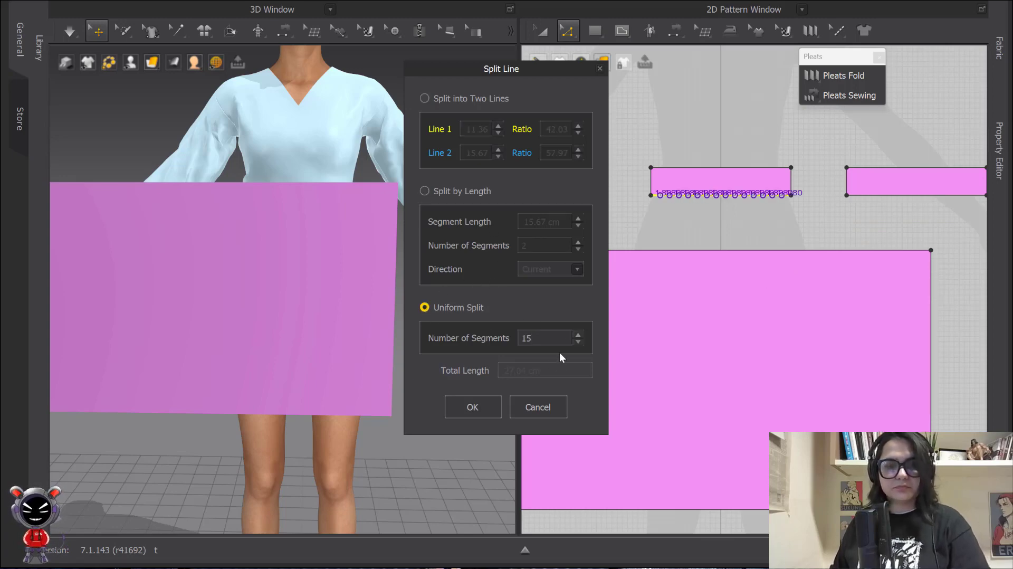
click(472, 407)
scroll(686, 240, down, 4)
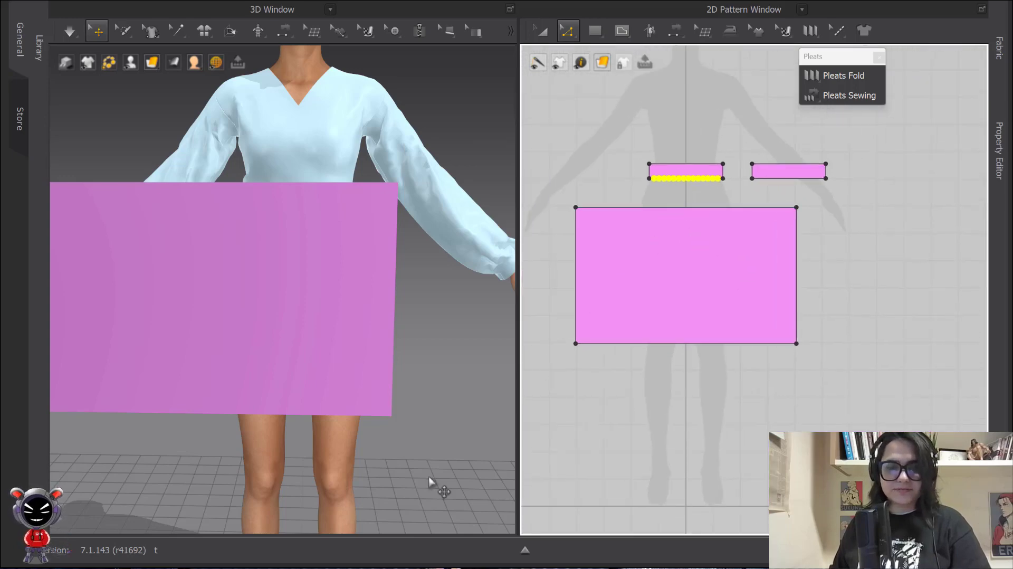
click(496, 568)
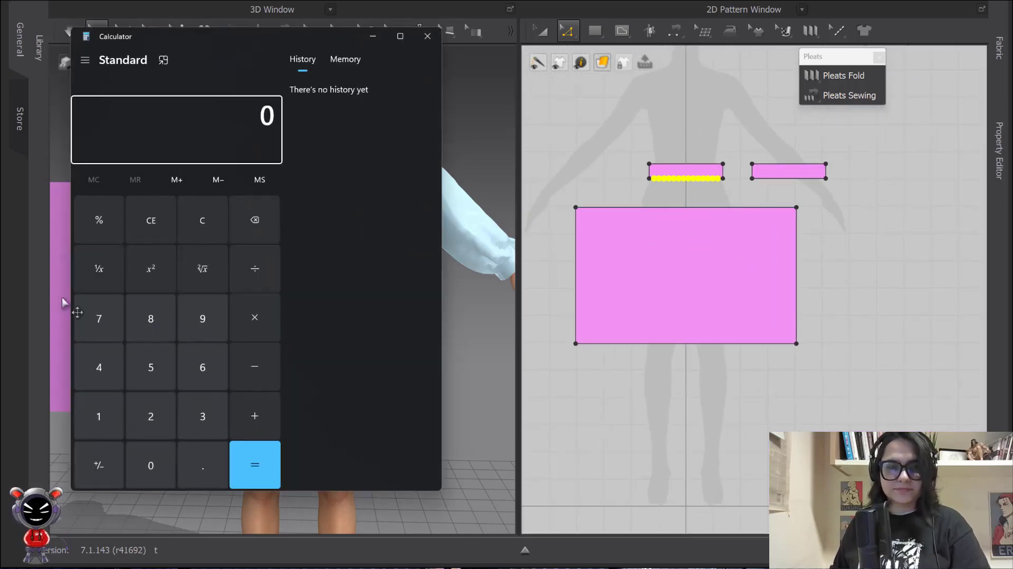
Calculate 15 × 3 = 45 in Calculator and minimize it
click(100, 417)
click(150, 367)
click(255, 317)
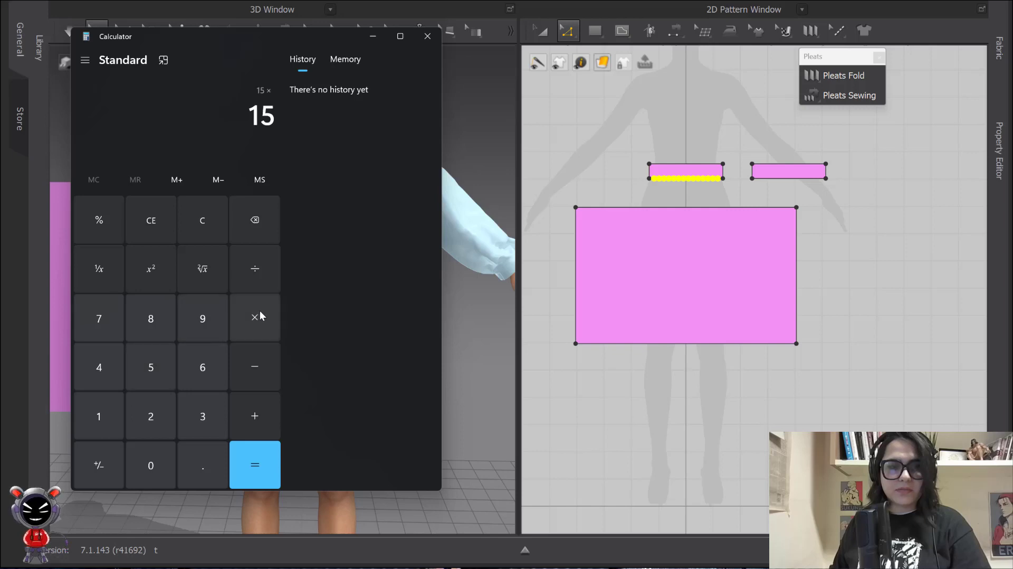
click(194, 412)
click(253, 463)
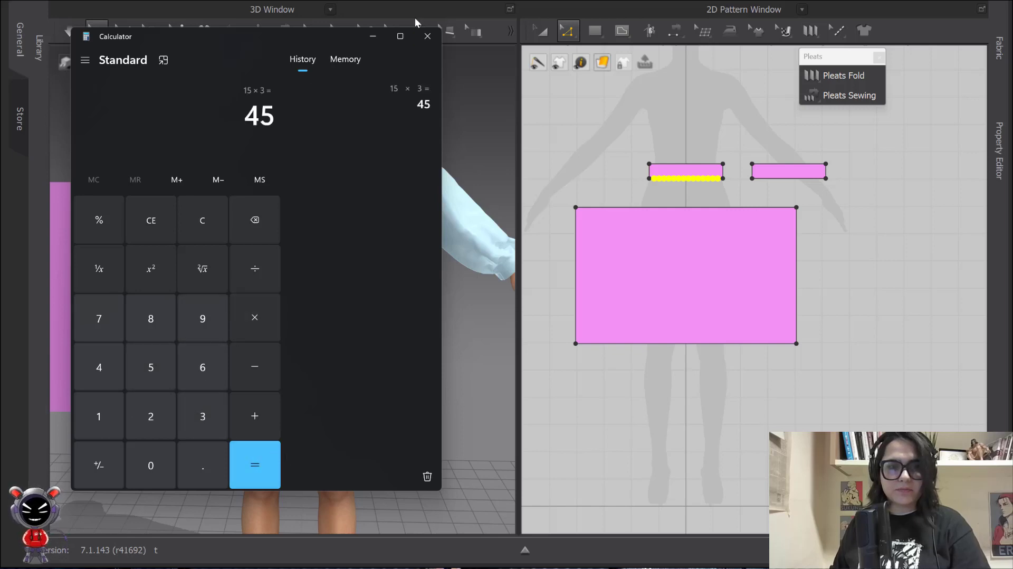
click(373, 37)
Uniformly split the panel's 81.00 top edge into 40 segments, then select both side edges
click(750, 208)
right_click(743, 207)
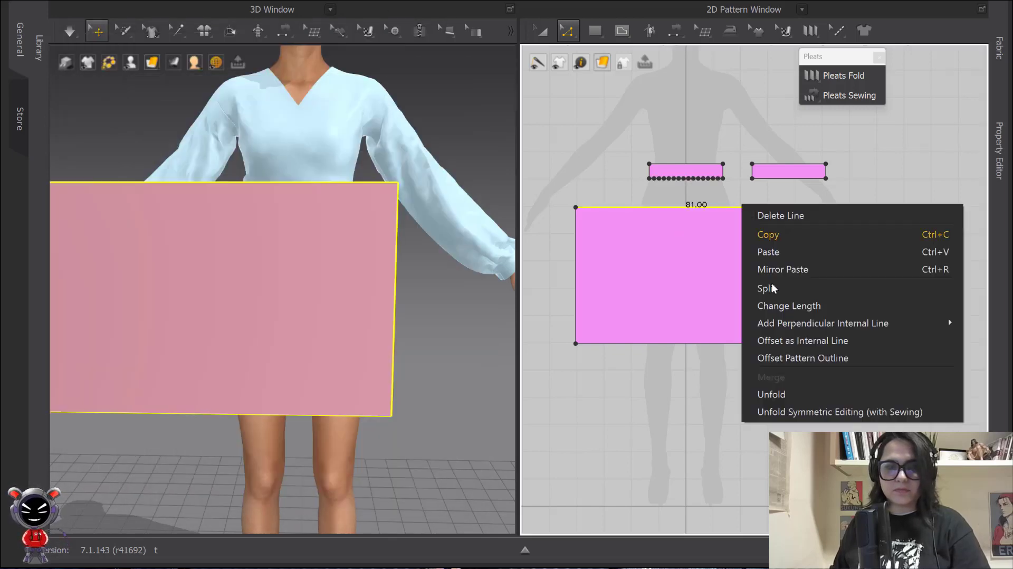
click(792, 288)
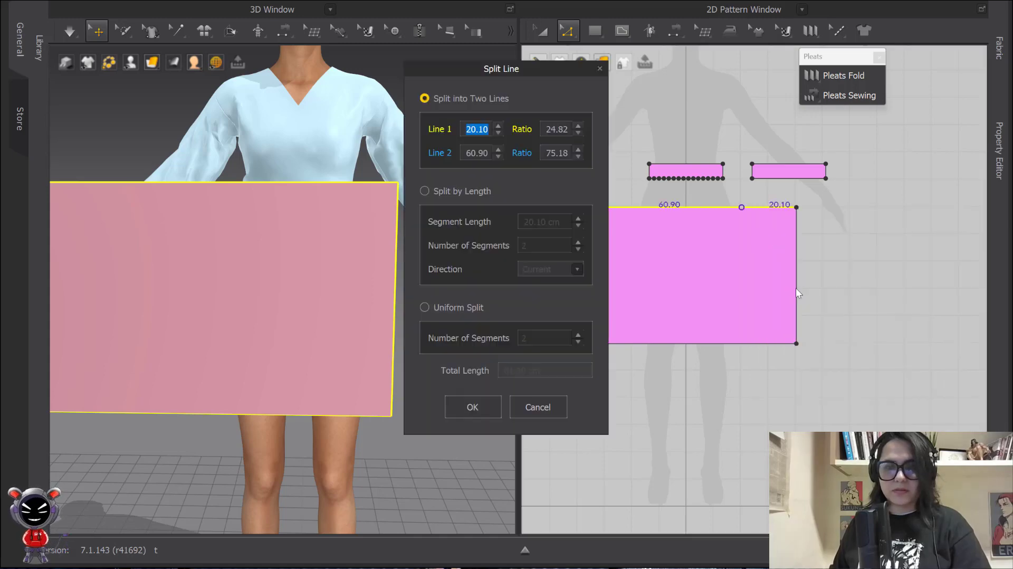
click(424, 309)
text(40)
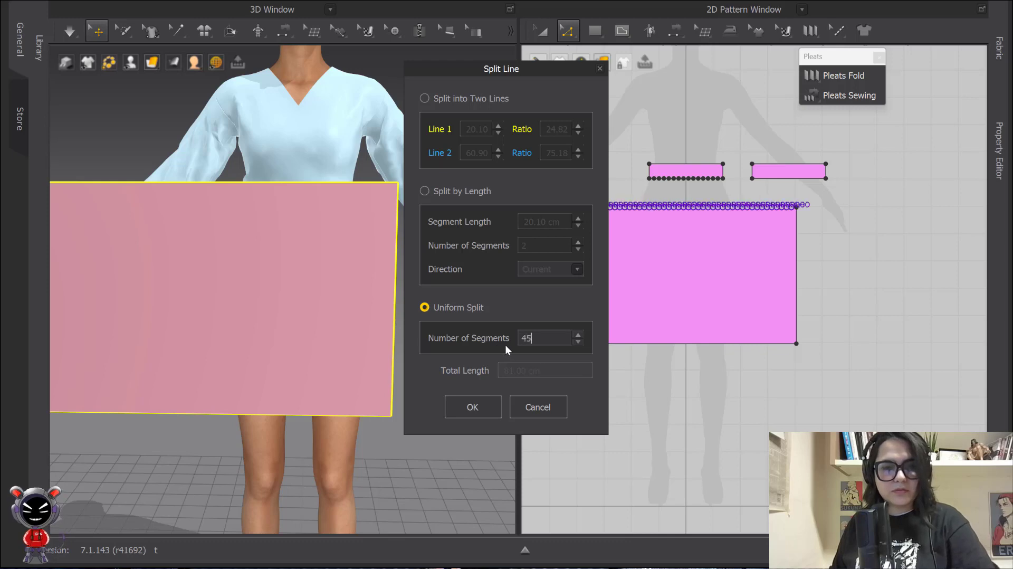
click(478, 406)
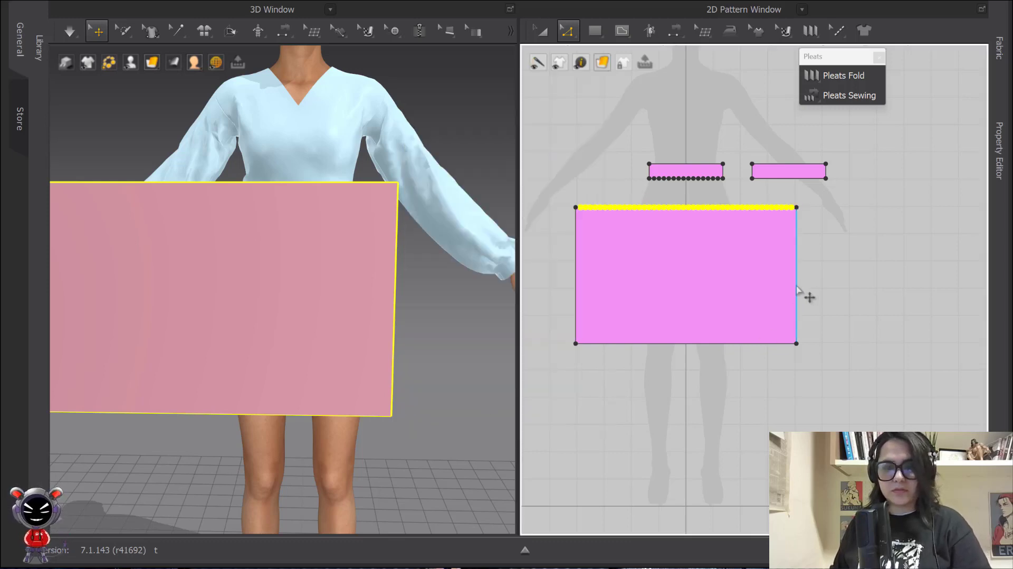
click(797, 294)
shift+click(576, 285)
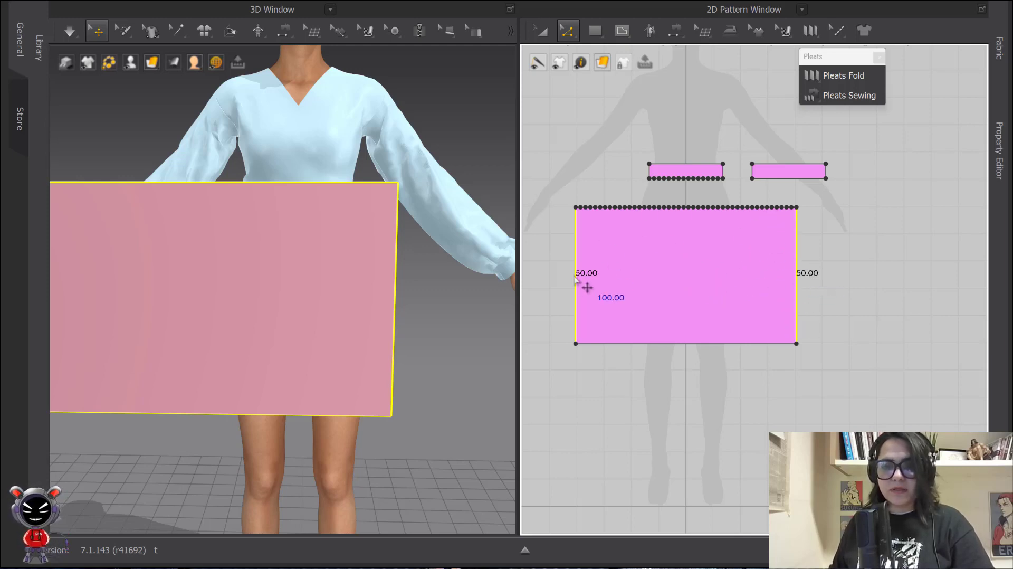
Offset the side edge into 44 internal lines spaced 1.80 cm apart across the panel
right_click(797, 275)
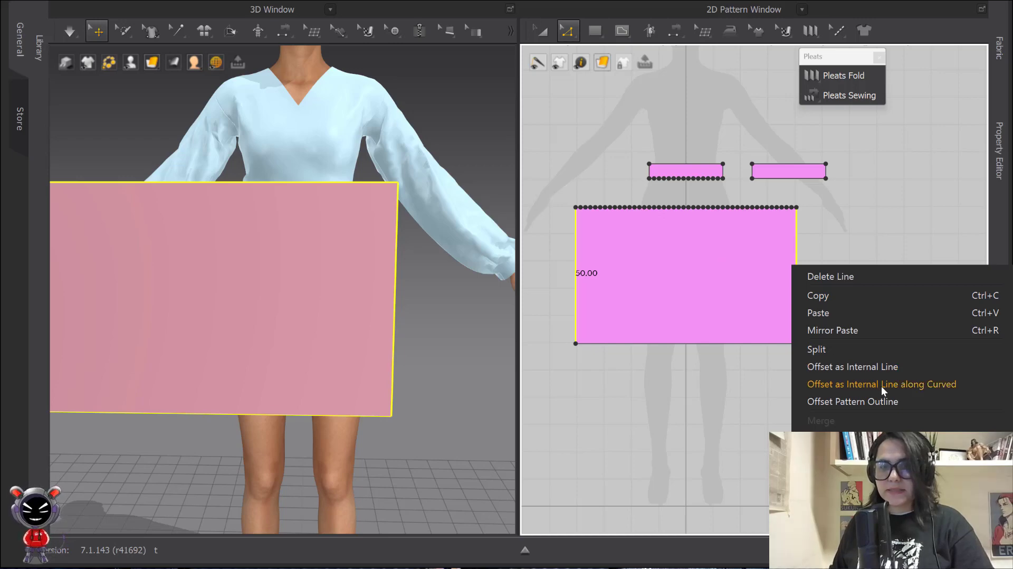
click(926, 383)
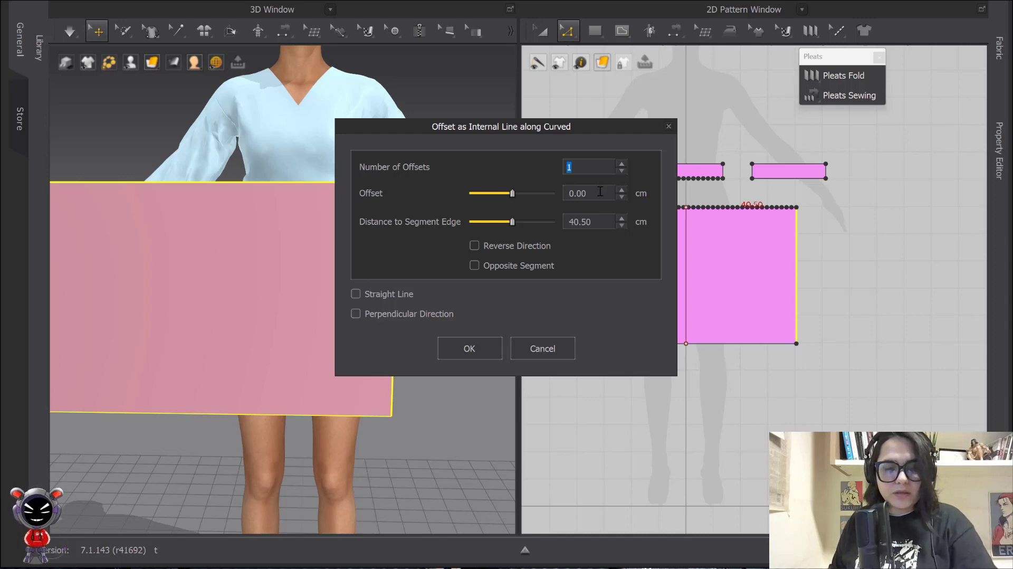
text(44)
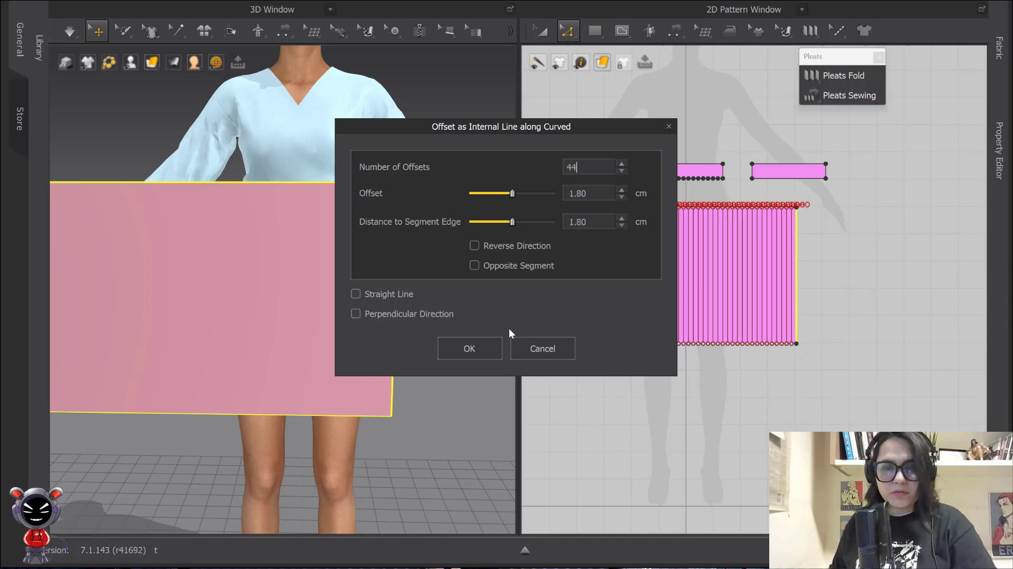
click(486, 346)
scroll(809, 253, up, 8)
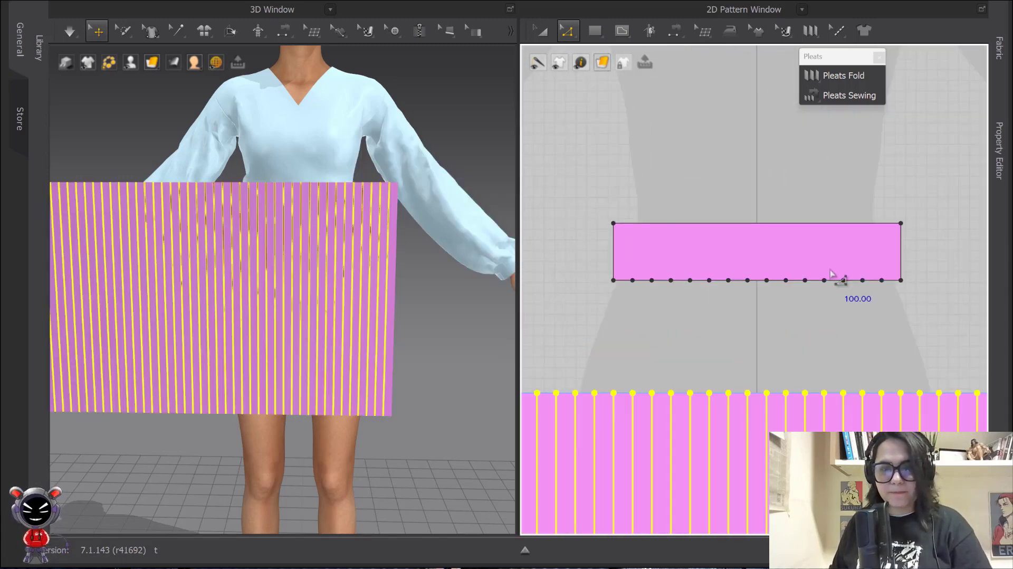
scroll(727, 312, down, 4)
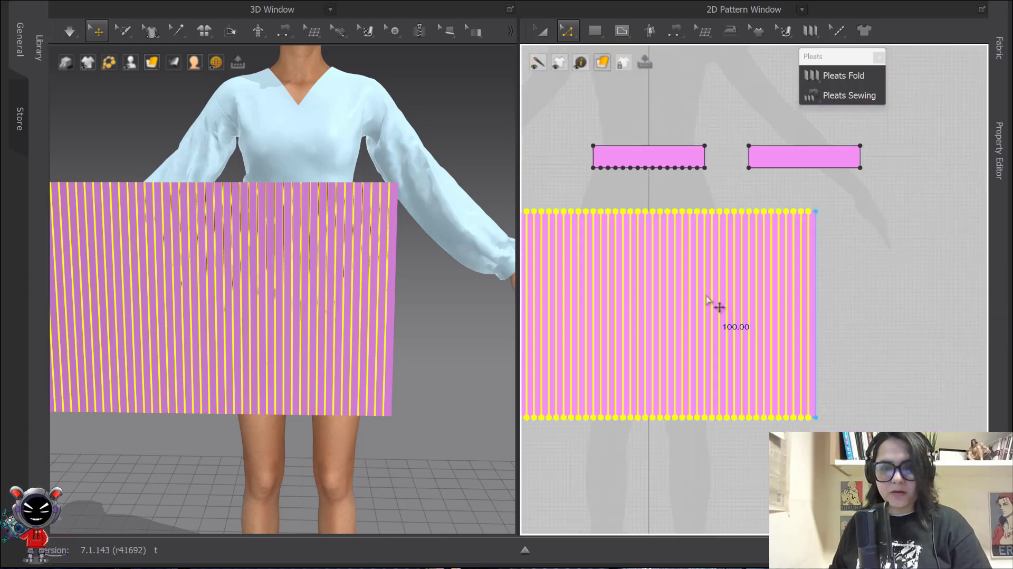
scroll(701, 295, down, 2)
Extend the selected internal lines to the skirt panel outline, adding points on its top and bottom edges
middle_drag(666, 274, 727, 288)
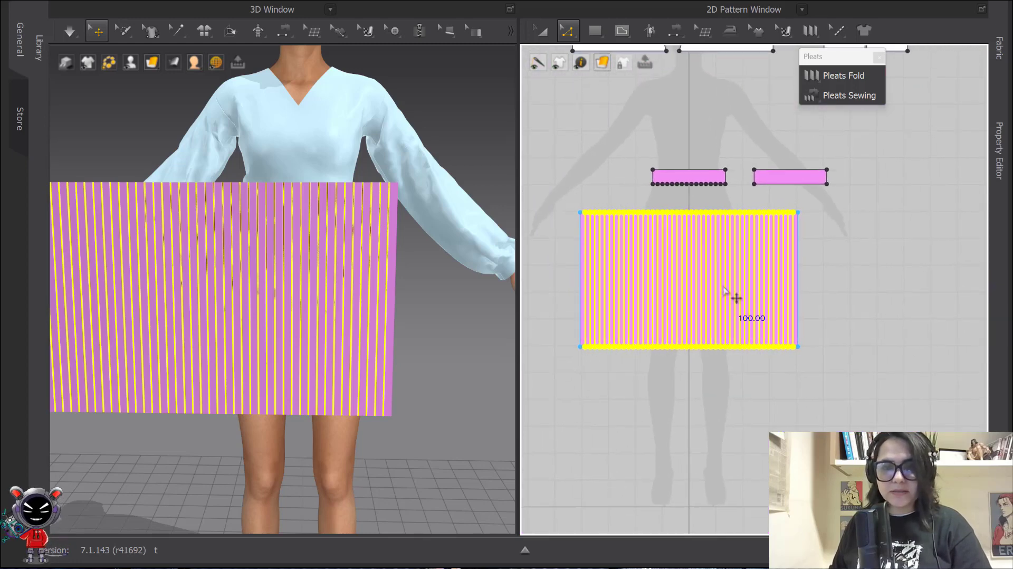
right_click(726, 288)
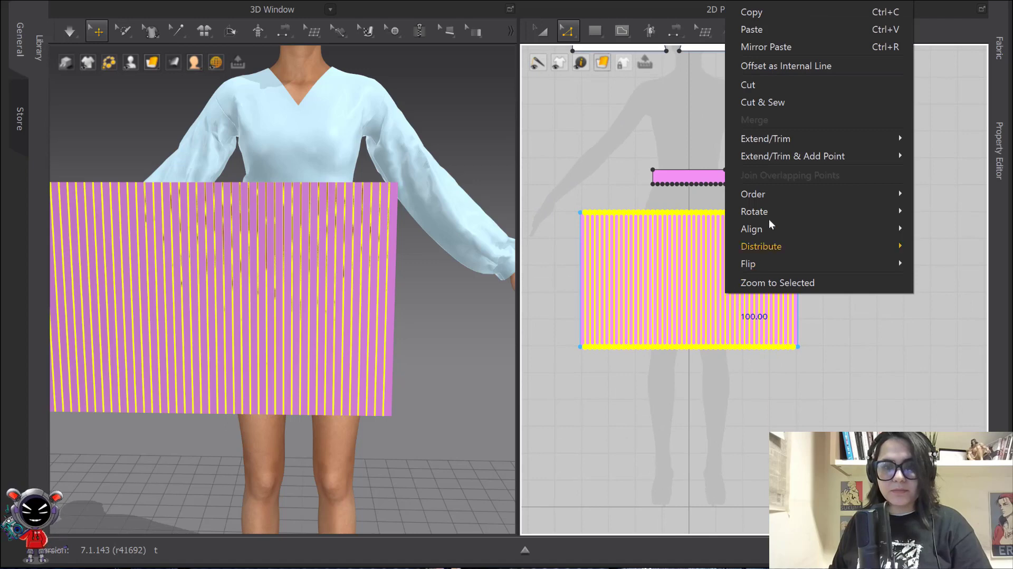
mouse_move(792, 160)
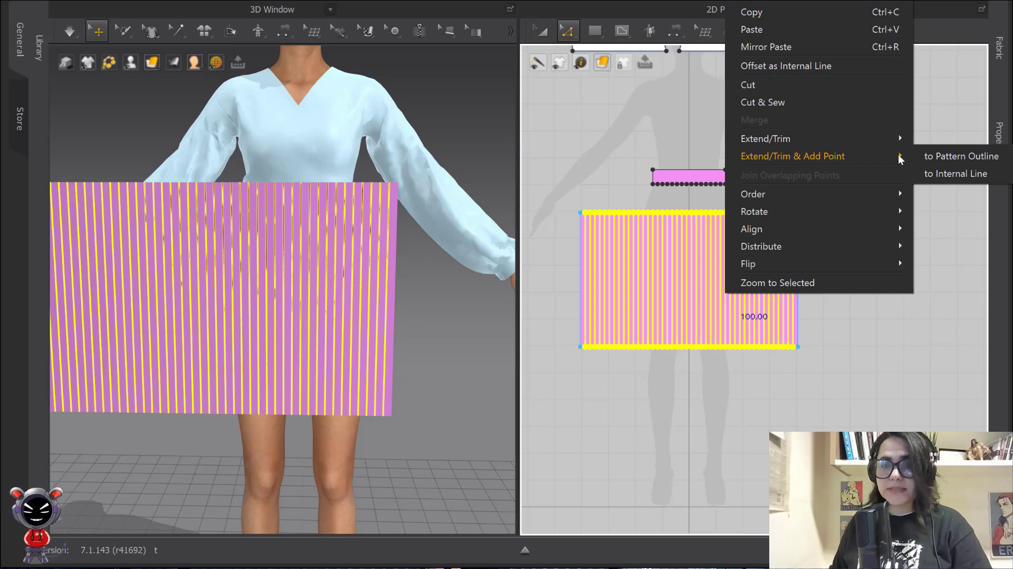
click(968, 156)
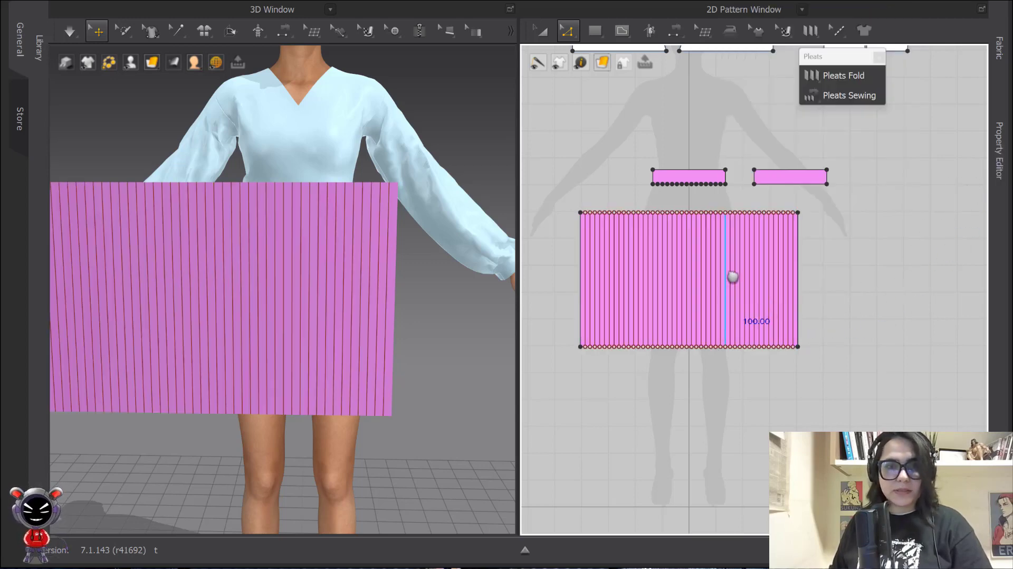
middle_drag(733, 276, 733, 177)
scroll(818, 161, up, 6)
scroll(819, 161, down, 7)
middle_drag(819, 187, 787, 185)
scroll(804, 234, up, 3)
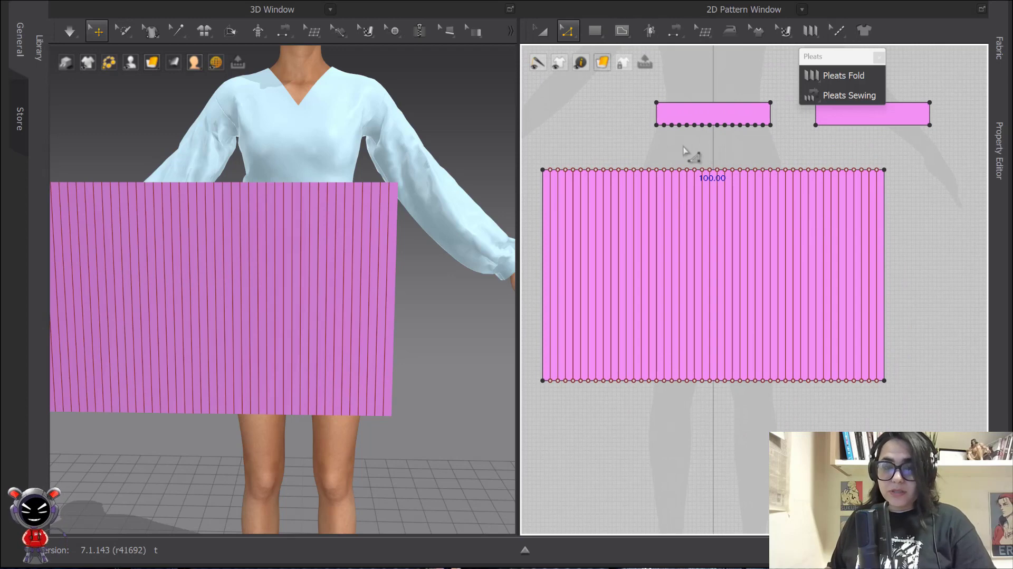
Draw a pleat fold line across the skirt panel from its left edge to its right edge
click(818, 31)
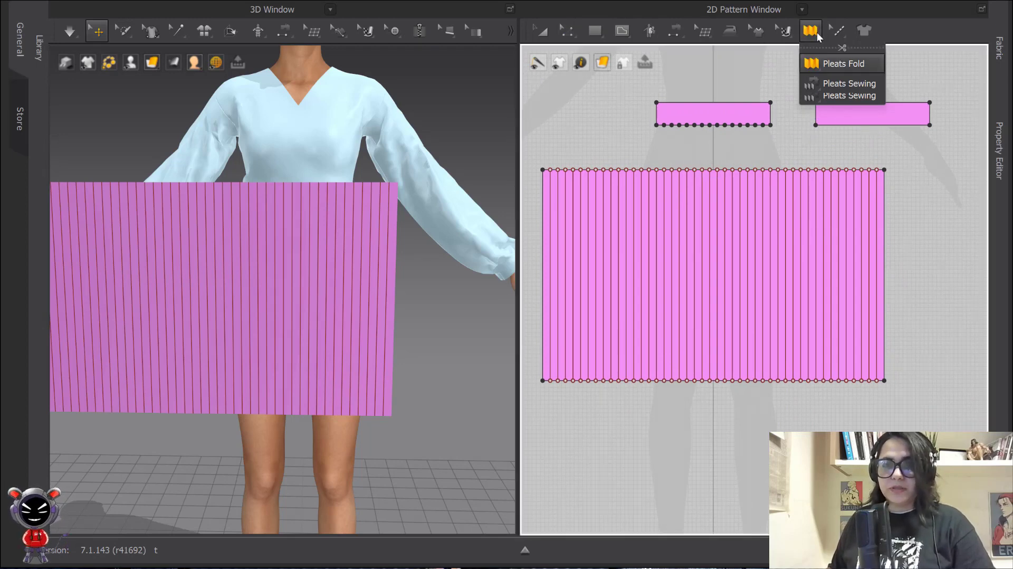
click(906, 133)
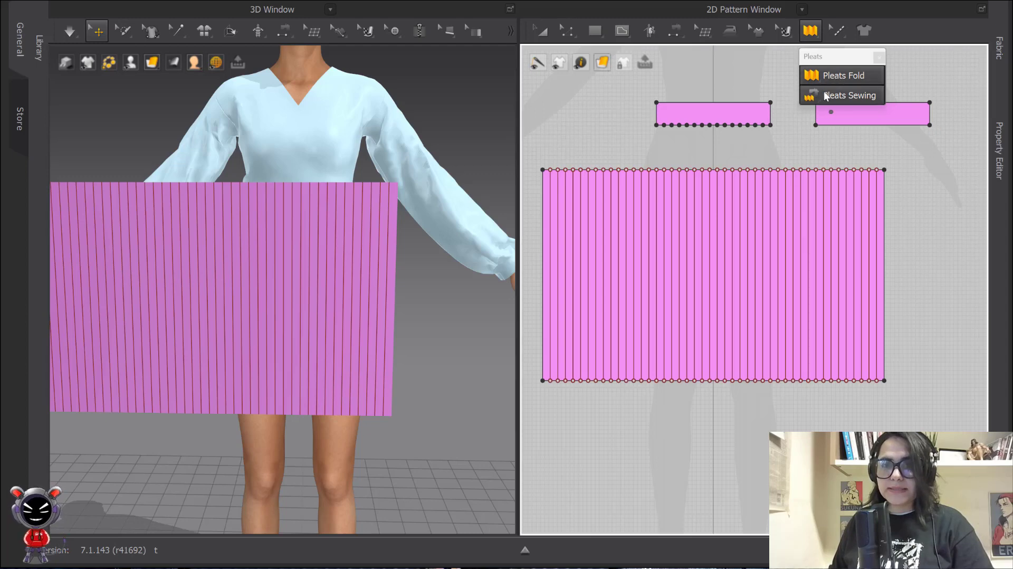
click(546, 200)
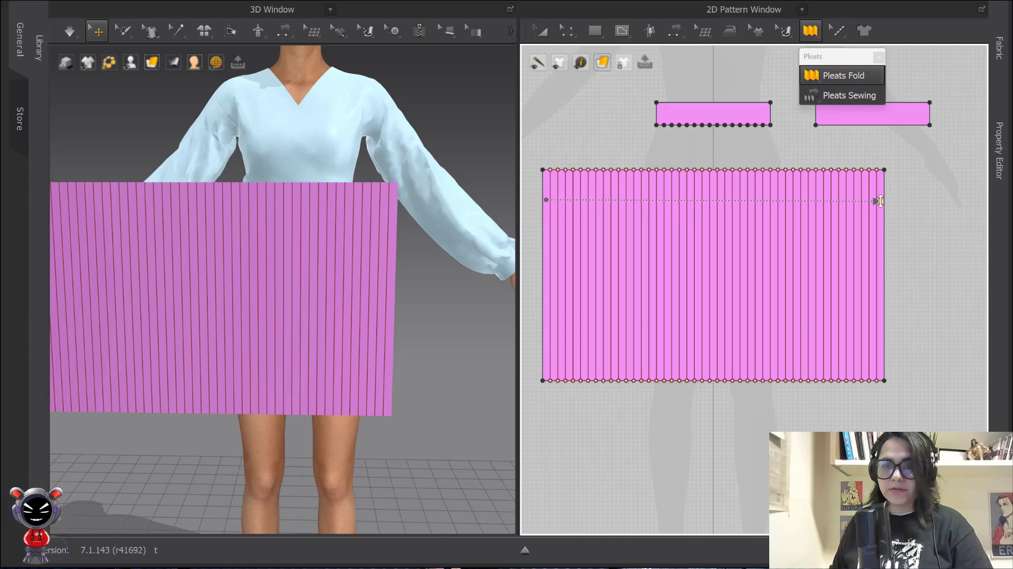
click(880, 201)
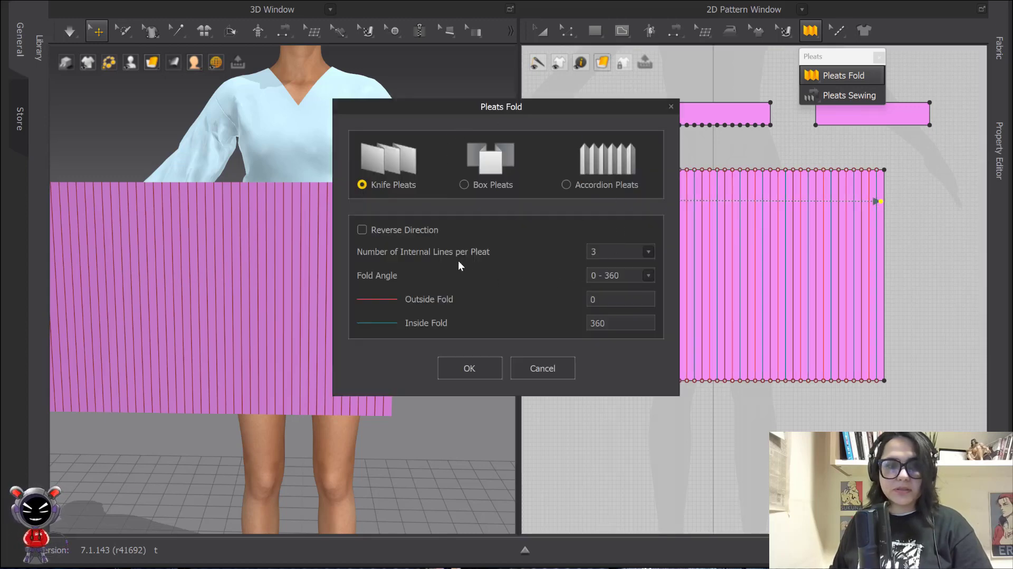
drag(522, 109, 437, 99)
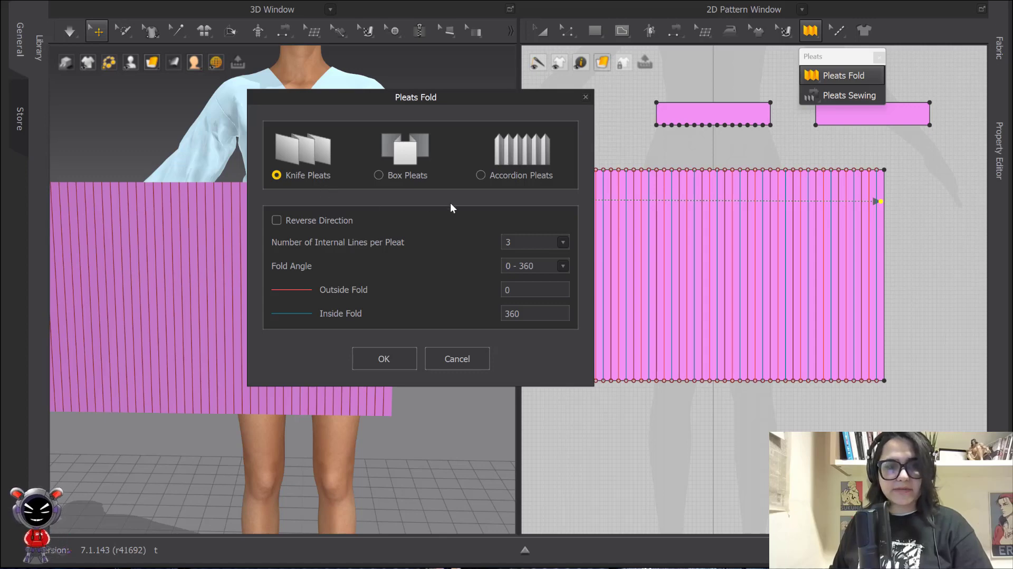
Apply Accordion Pleats with 3 lines per pleat, 0–360 fold angle, and Reverse Direction off
click(480, 174)
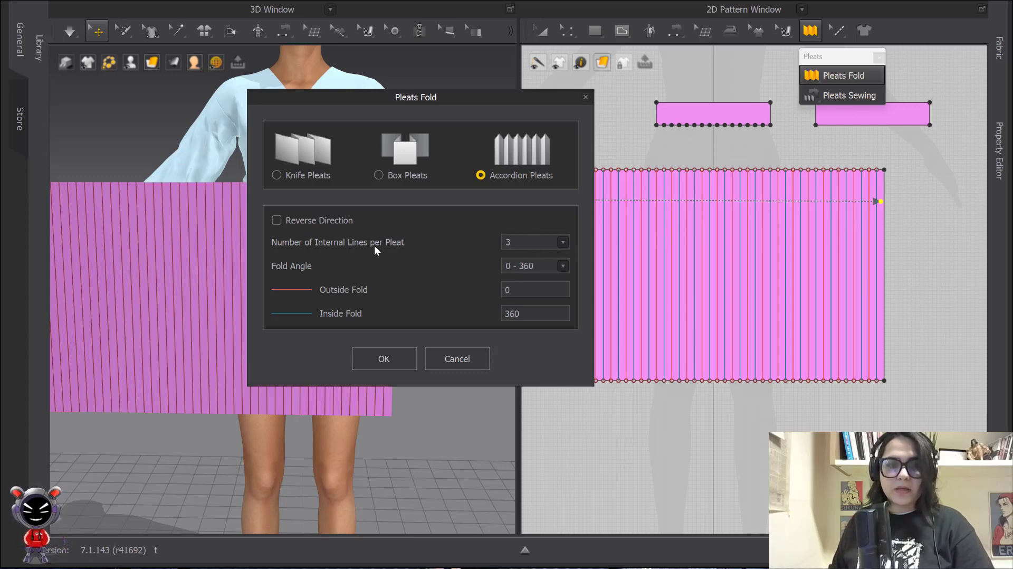
click(562, 243)
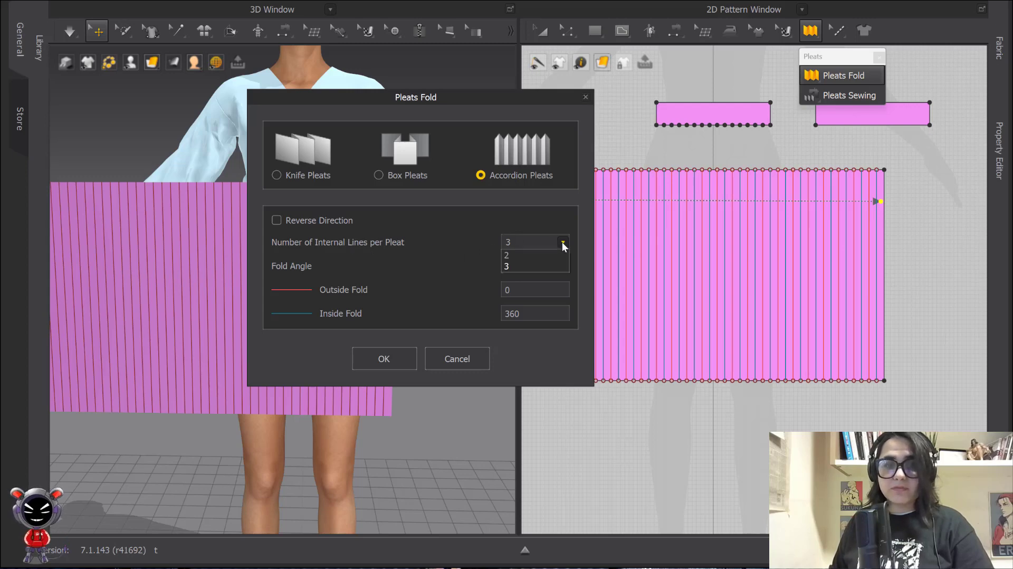
click(520, 243)
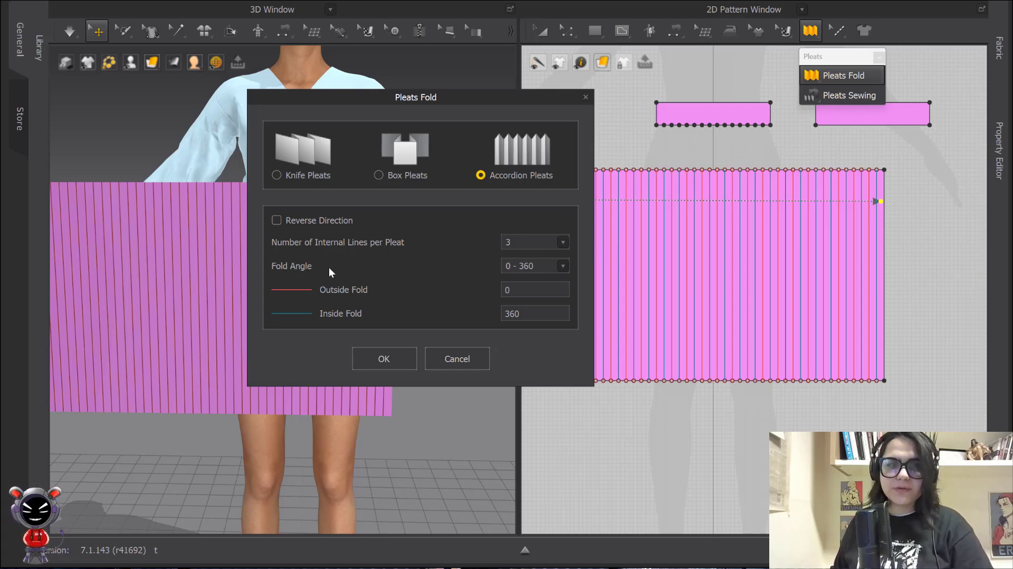
click(522, 269)
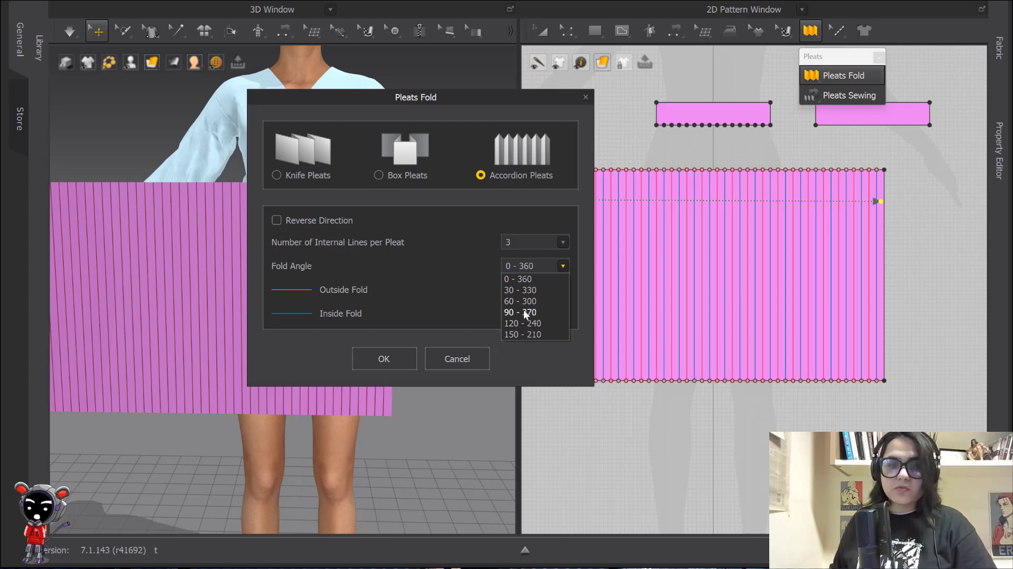
click(431, 281)
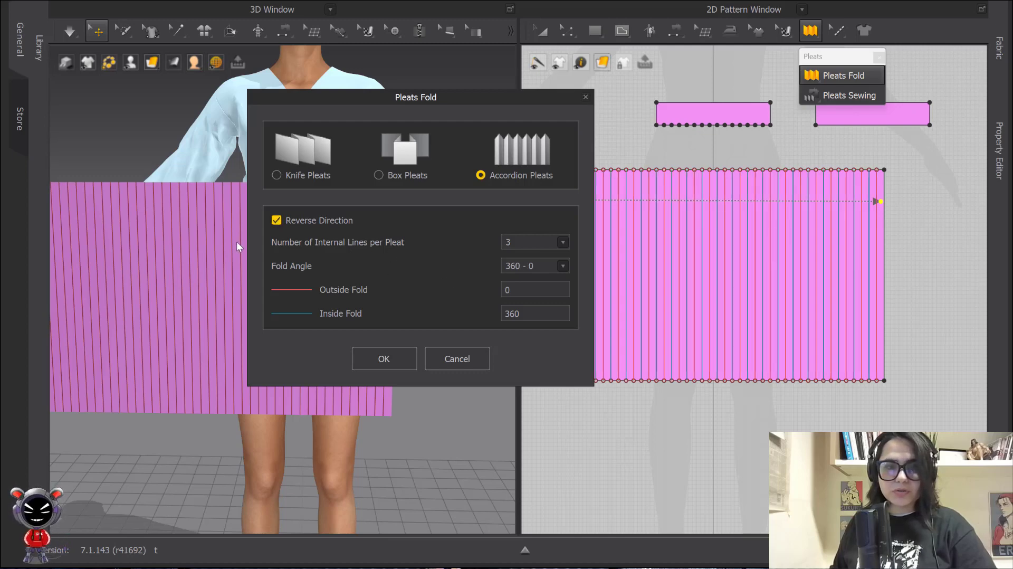
click(275, 220)
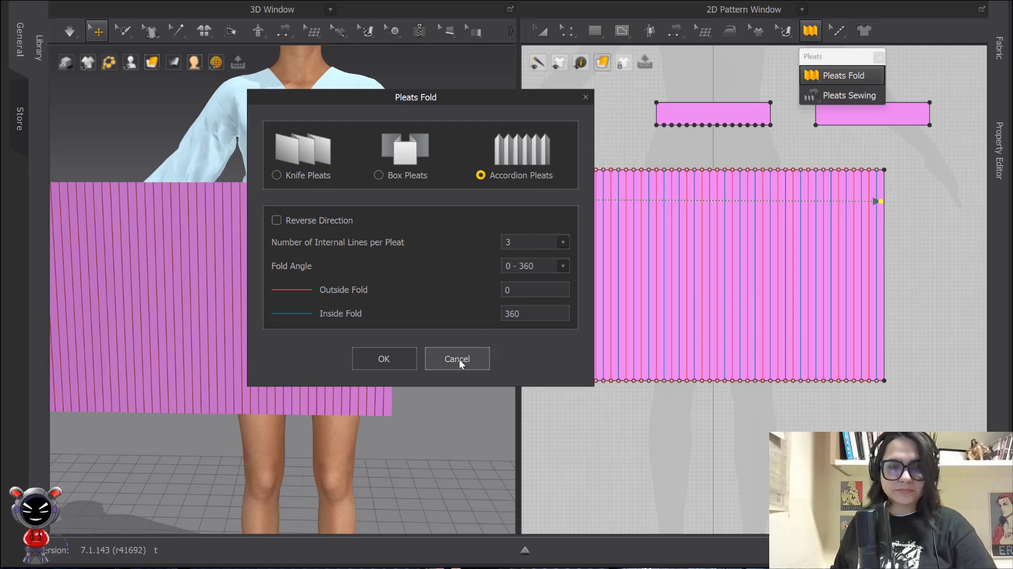
click(397, 357)
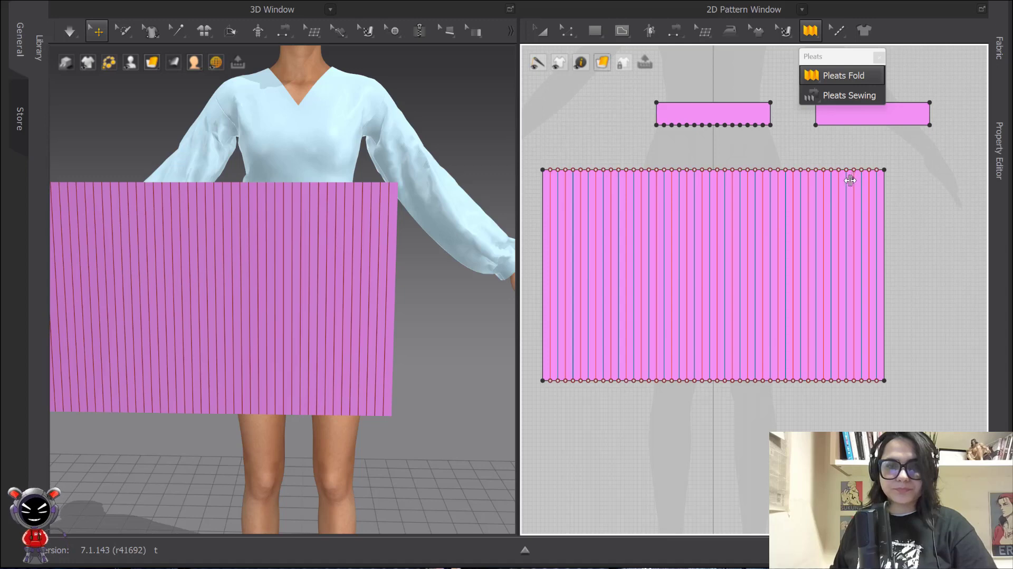
scroll(656, 227, up, 5)
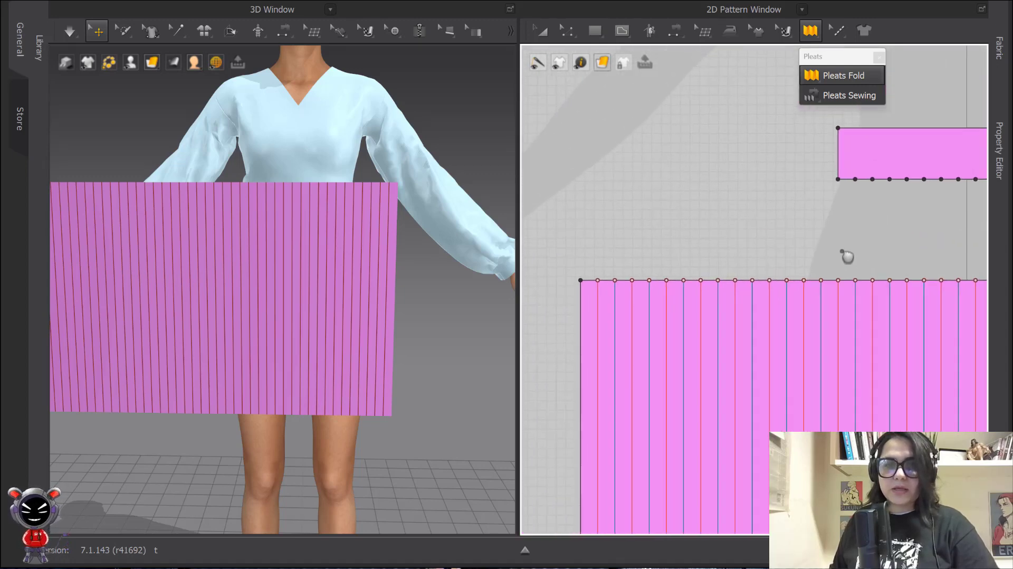
click(828, 96)
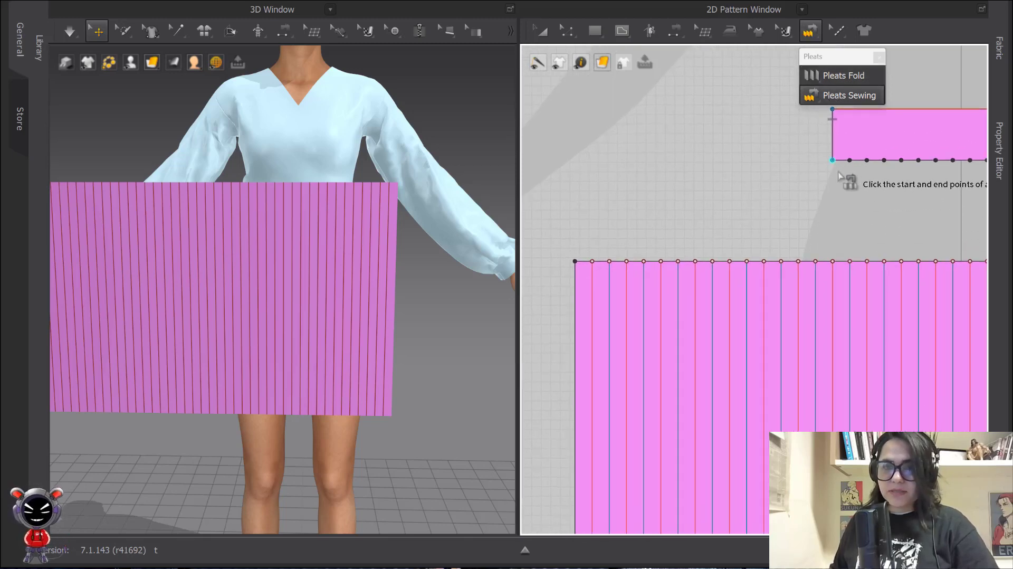
scroll(820, 216, down, 1)
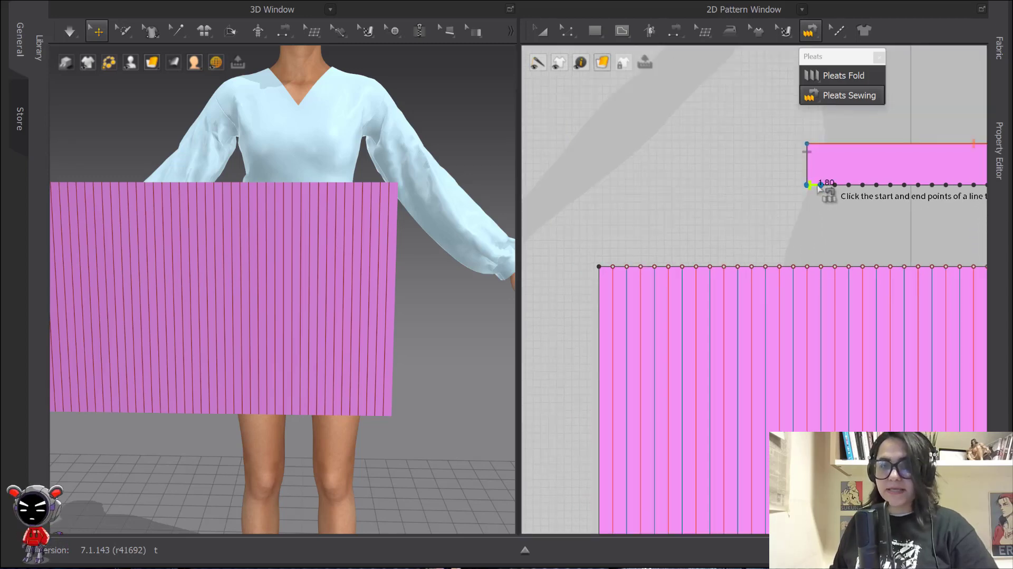
click(819, 185)
scroll(845, 258, down, 3)
middle_drag(846, 258, 786, 247)
scroll(734, 193, up, 3)
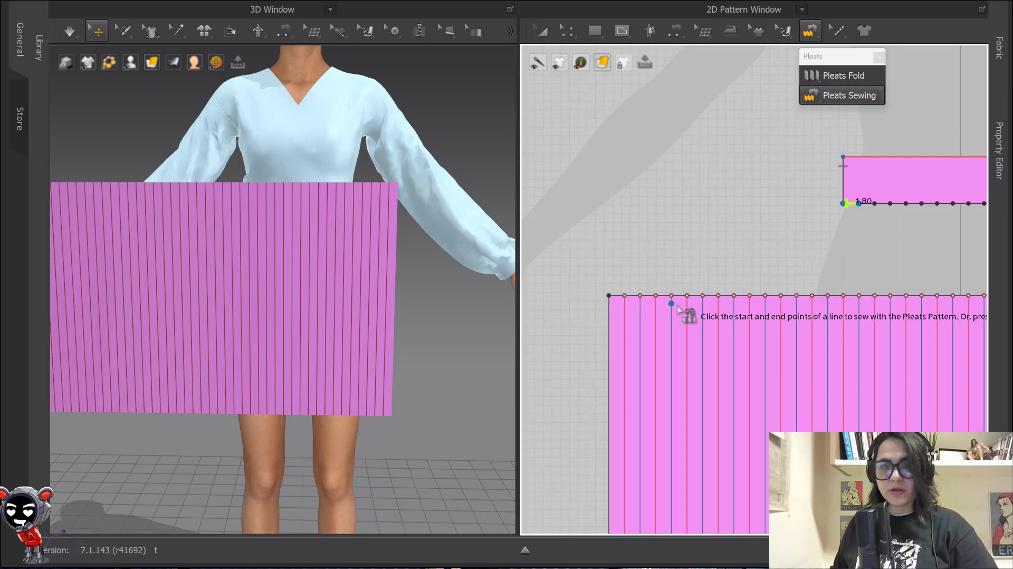
scroll(647, 255, down, 1)
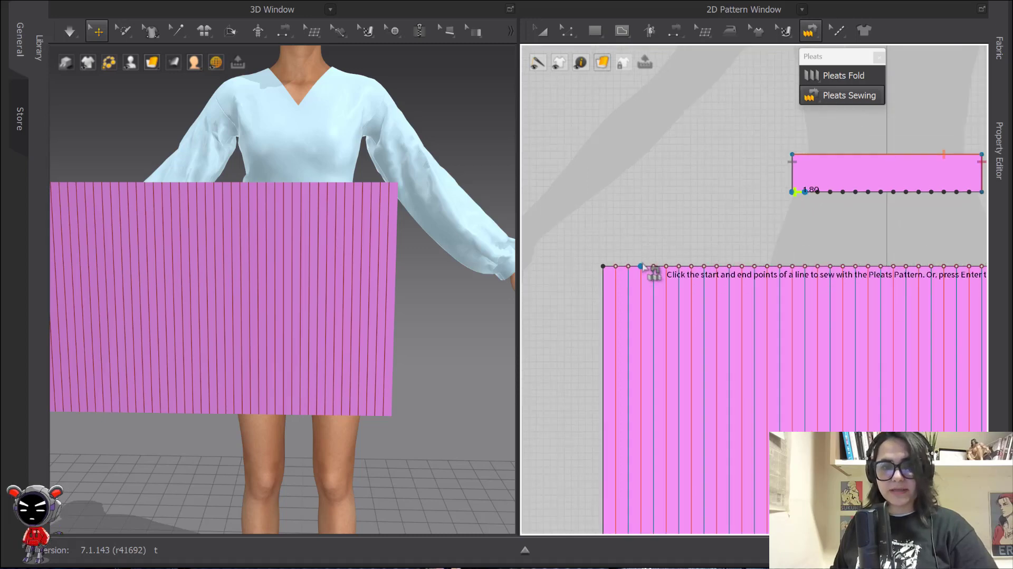
scroll(659, 285, up, 2)
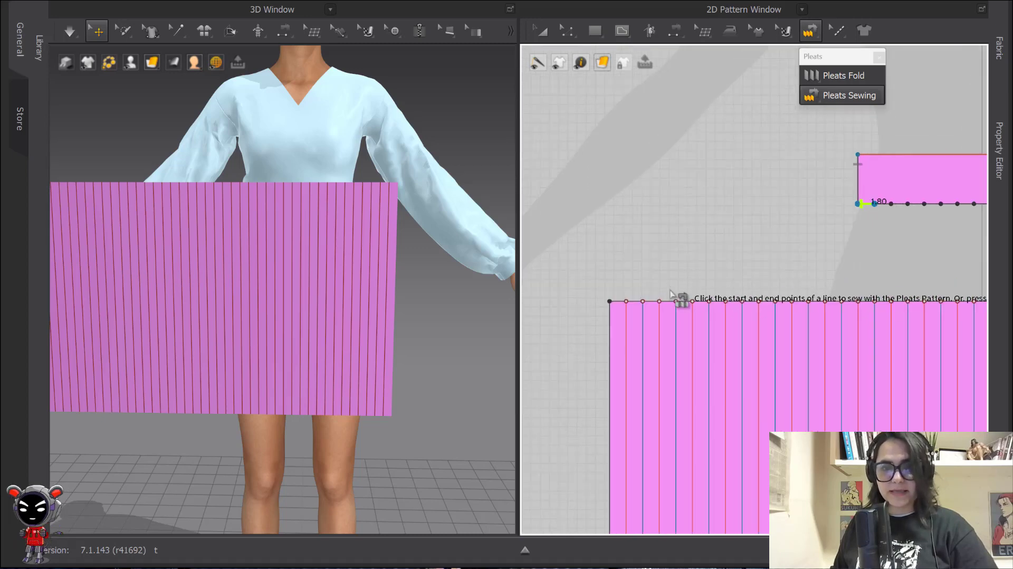
click(610, 301)
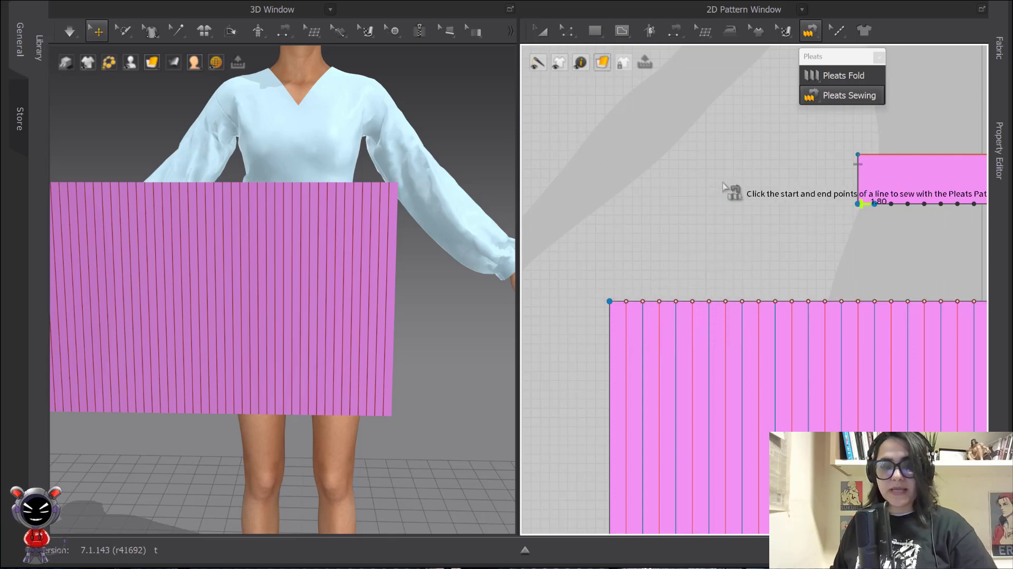
key(z)
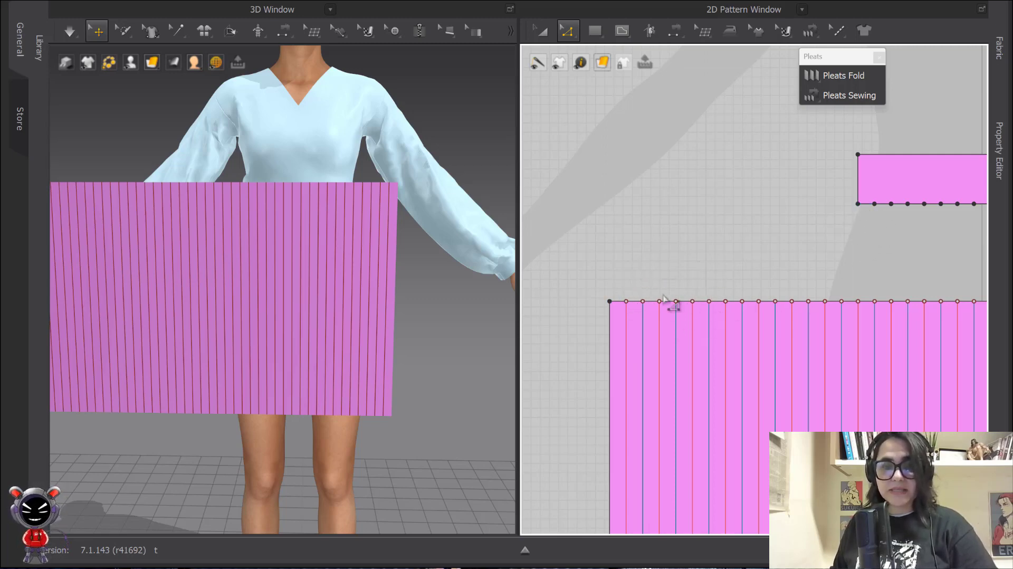
Pleat-sew the left waistband piece's bottom edge to the full top edge of the pleated panel
right_click(792, 327)
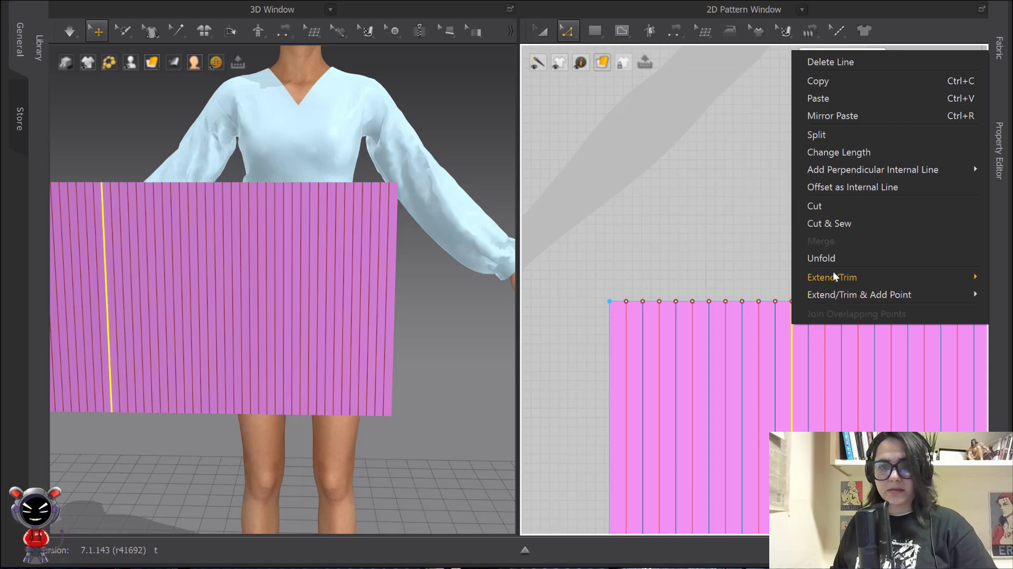
mouse_move(871, 294)
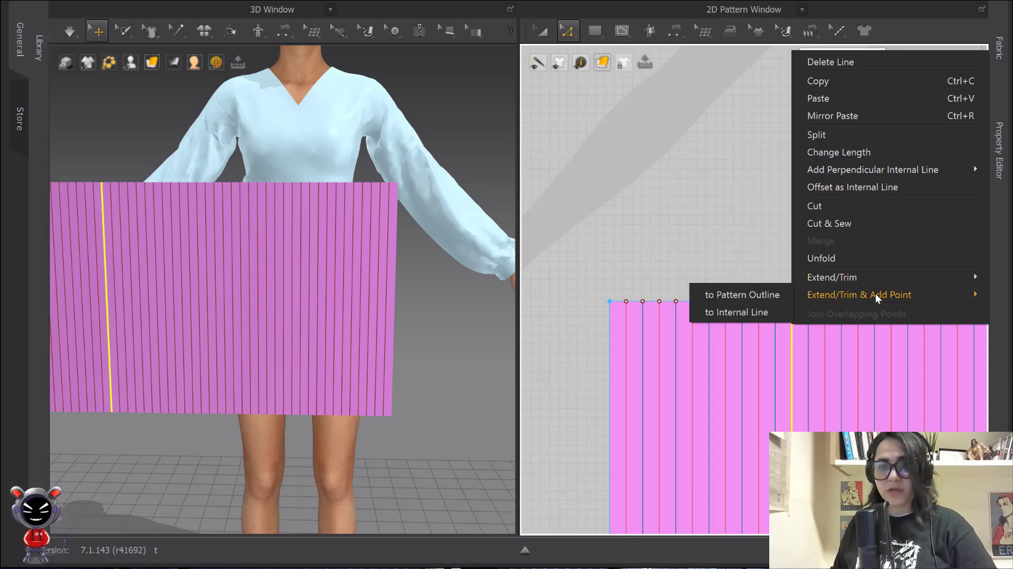
click(644, 234)
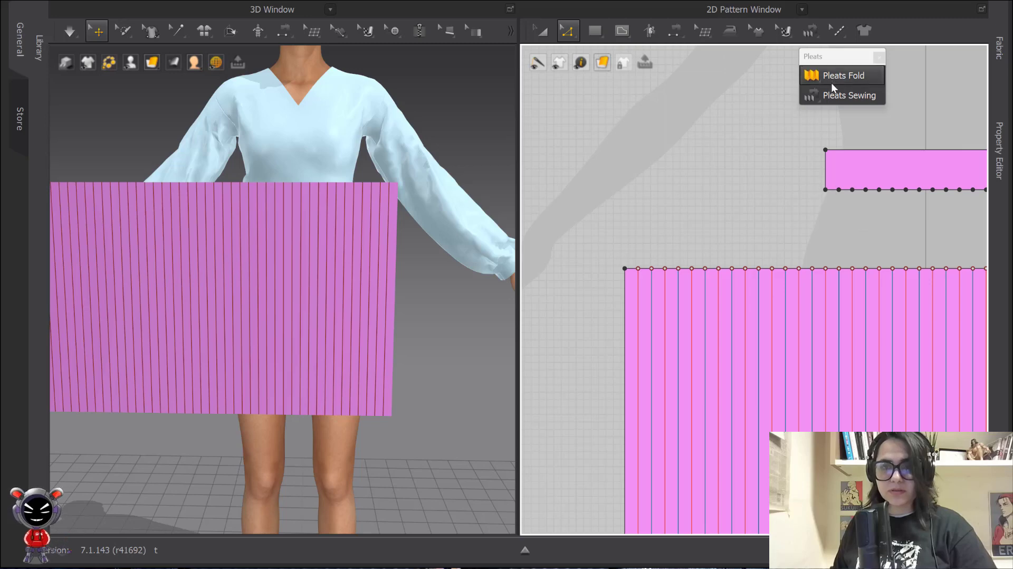
click(839, 95)
scroll(823, 211, down, 3)
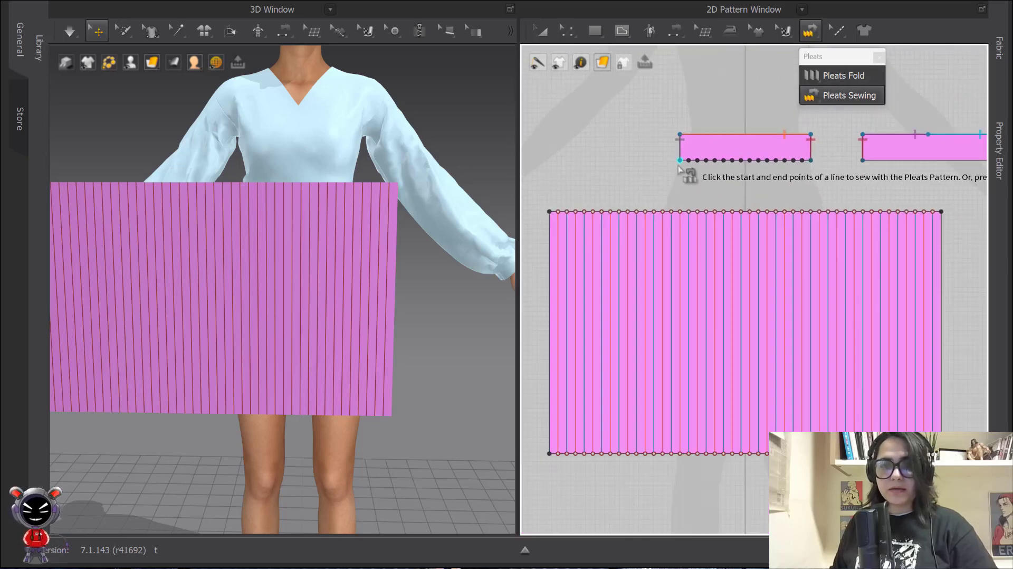
click(811, 163)
click(549, 211)
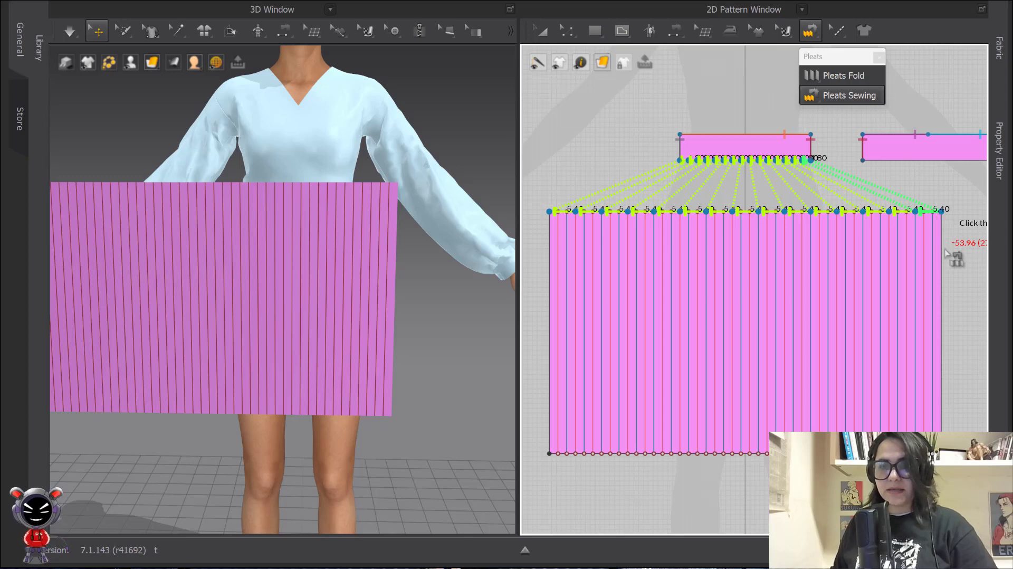
click(916, 272)
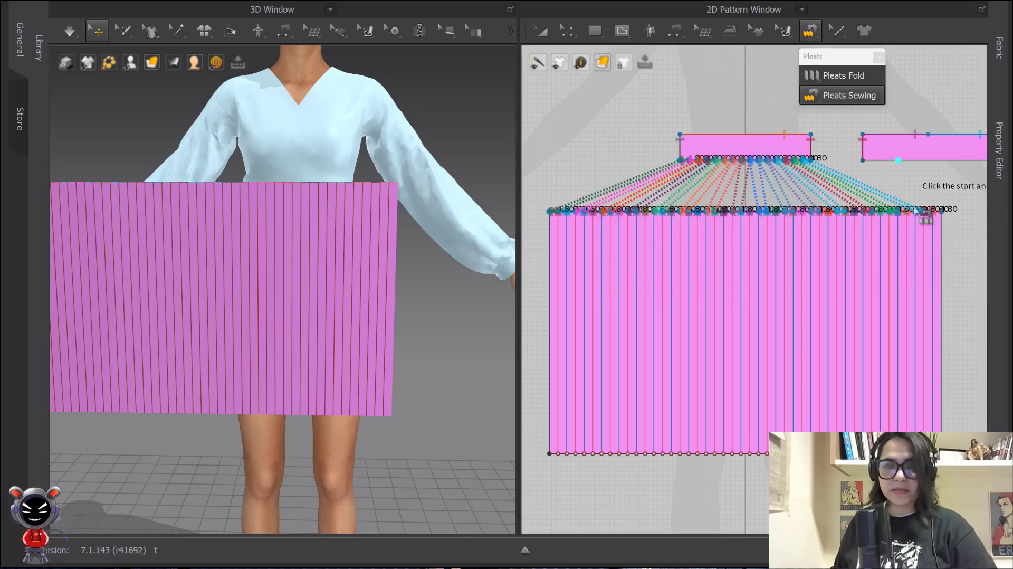
click(542, 30)
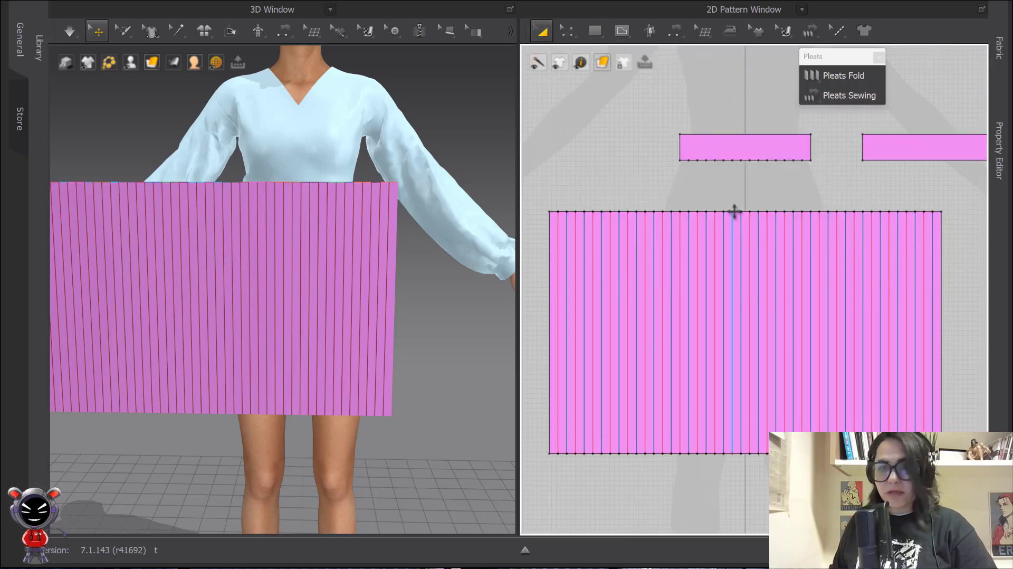
Position the pleated panel in front of the avatar's hips, just below the waistband
middle_drag(339, 265, 398, 149)
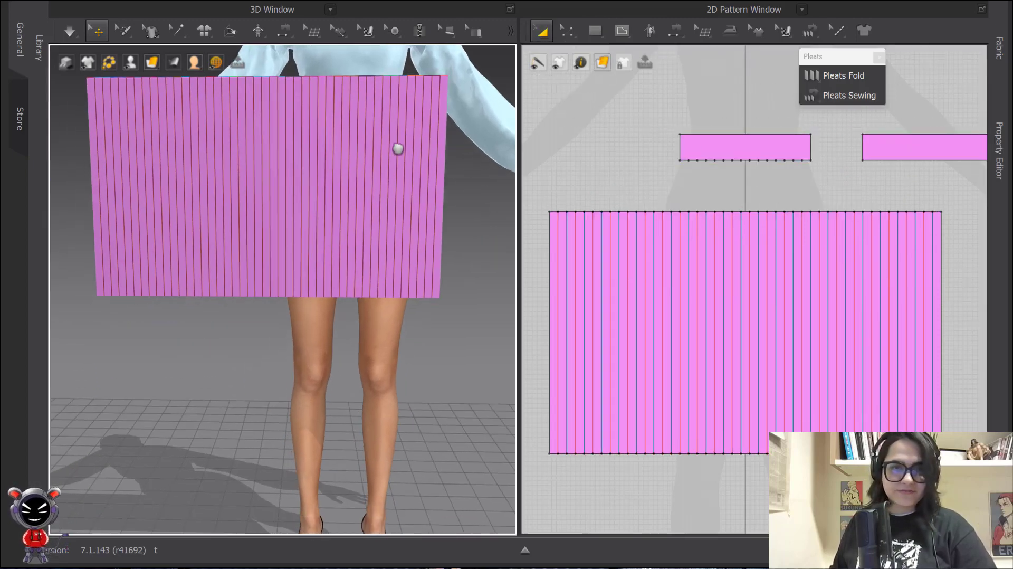
drag(359, 184, 421, 256)
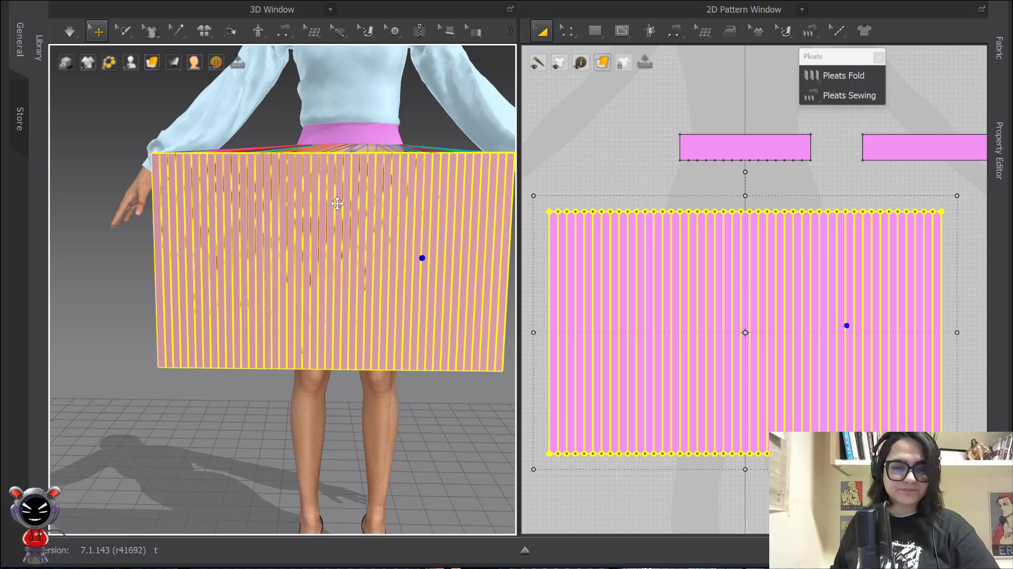
right_drag(337, 204, 355, 222)
scroll(355, 221, up, 1)
middle_drag(355, 222, 316, 296)
drag(321, 273, 352, 255)
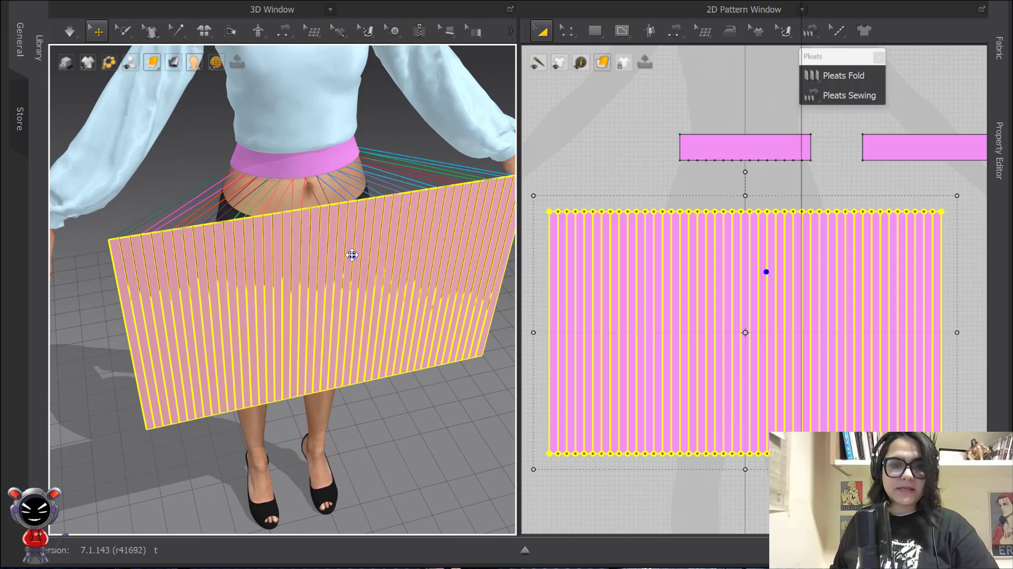
Apply Strengthen to the pleated panel
right_click(352, 255)
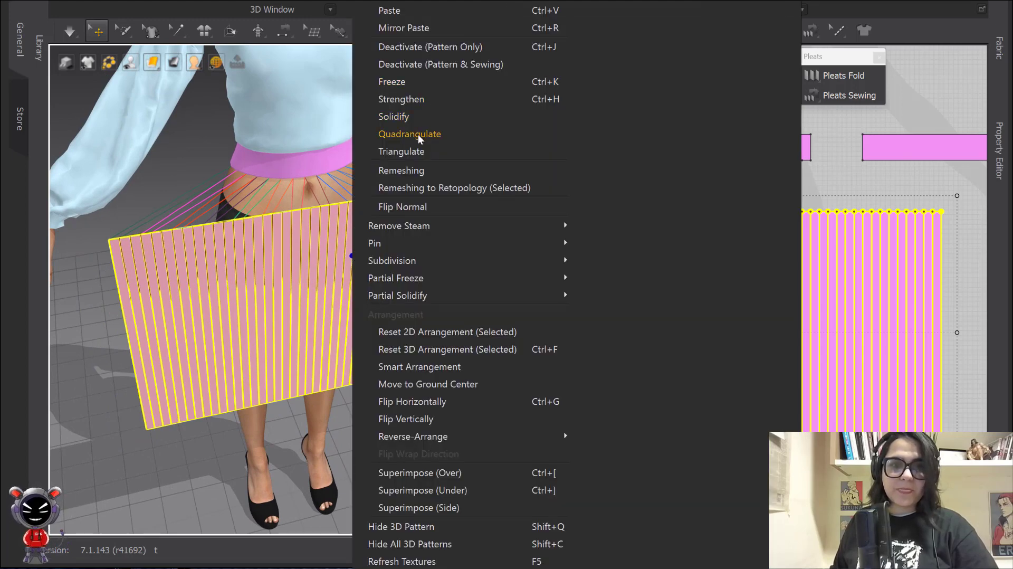
click(417, 100)
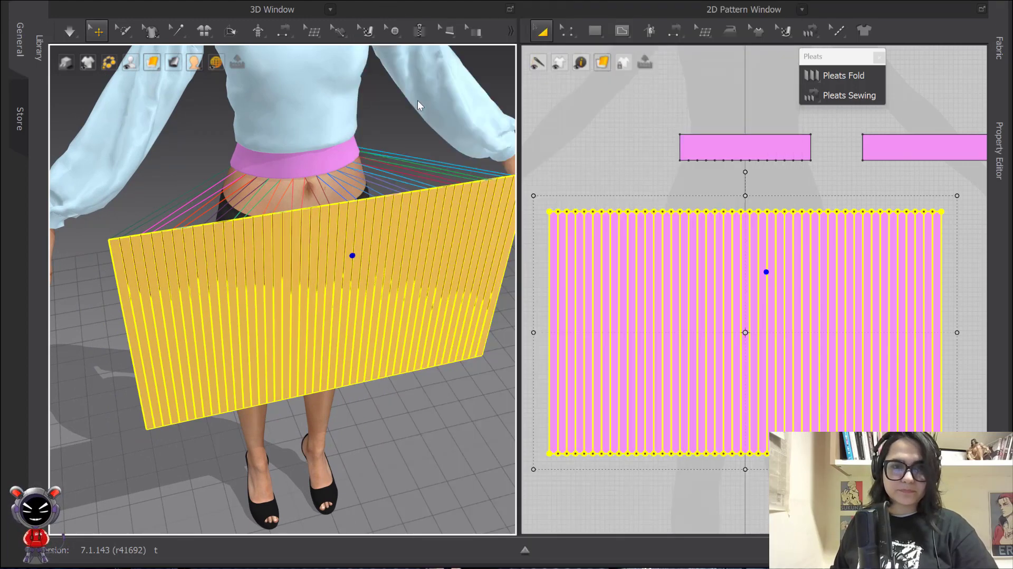
scroll(335, 190, up, 2)
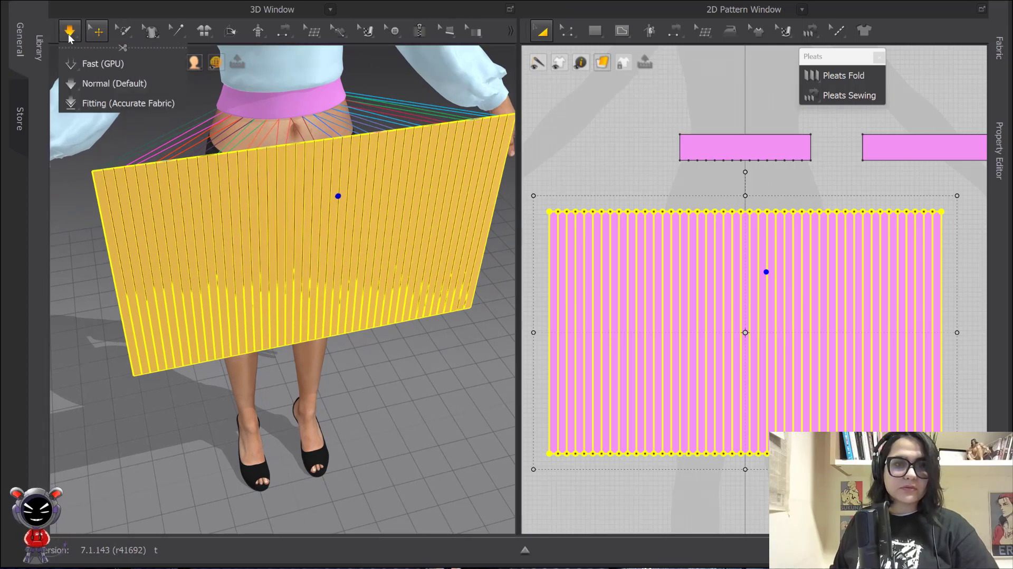
Simulate the pleated skirt on the avatar, tugging its hem to test the drape, then stop
click(69, 38)
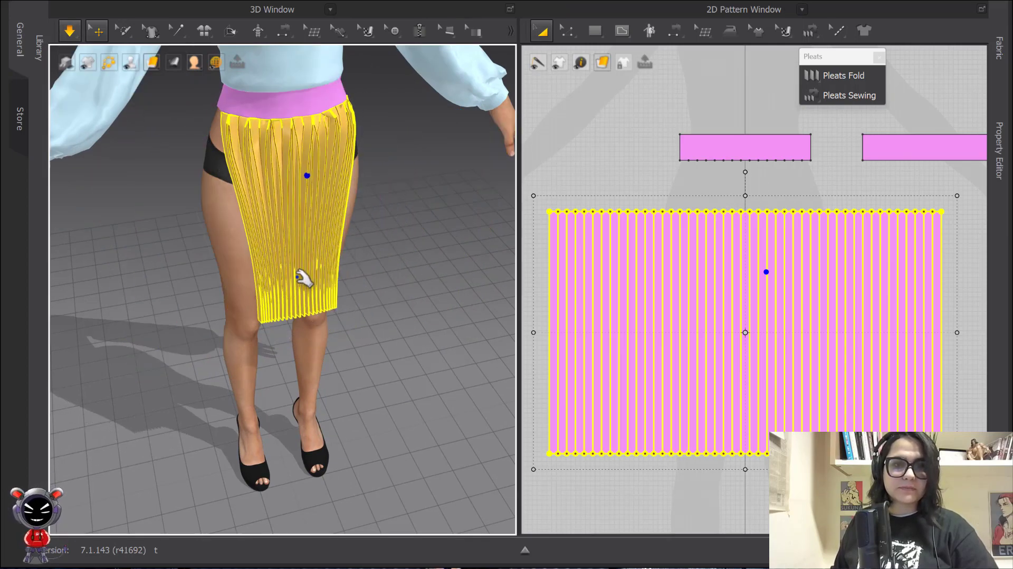
drag(267, 282, 148, 339)
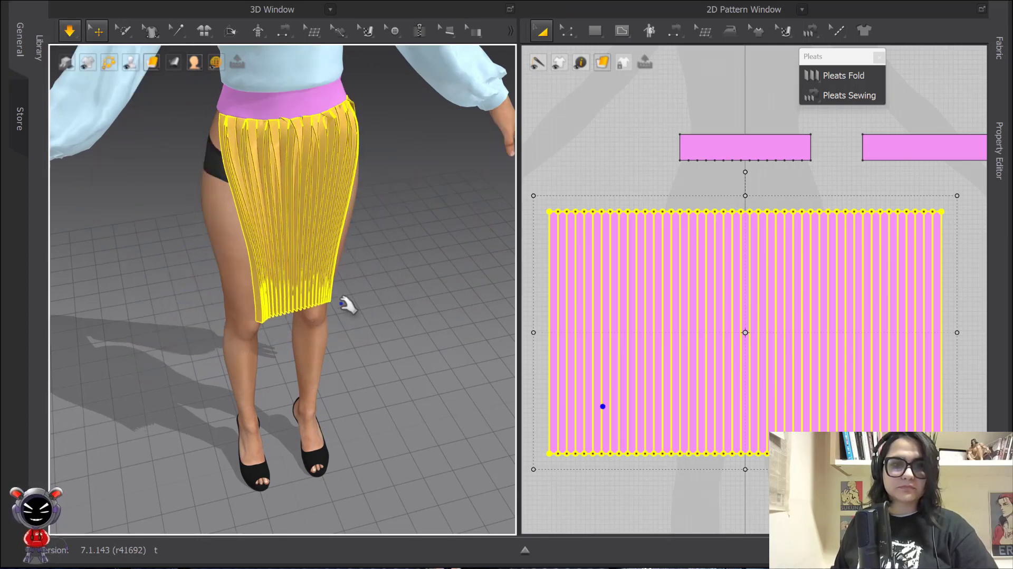
click(378, 240)
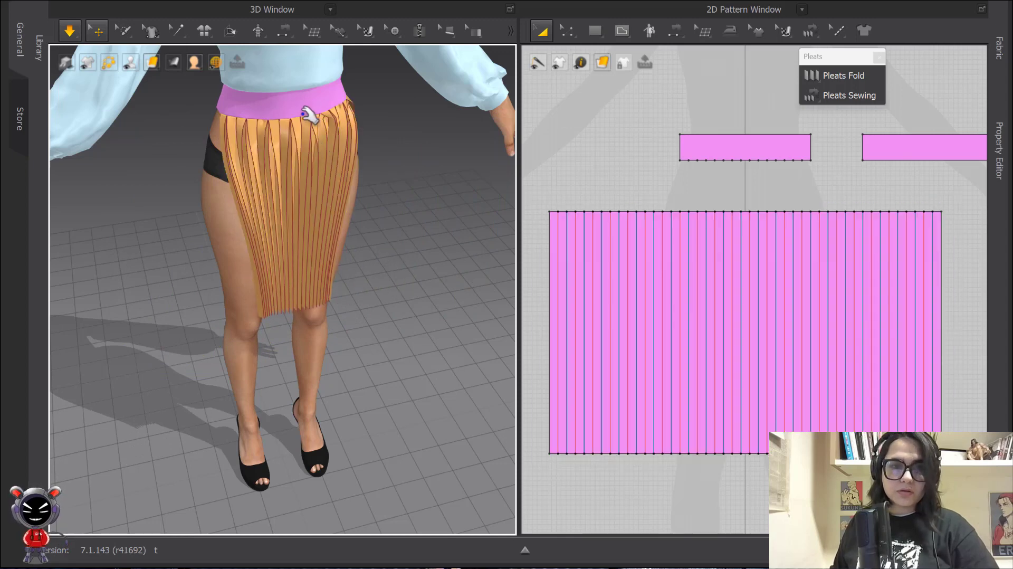
key(space)
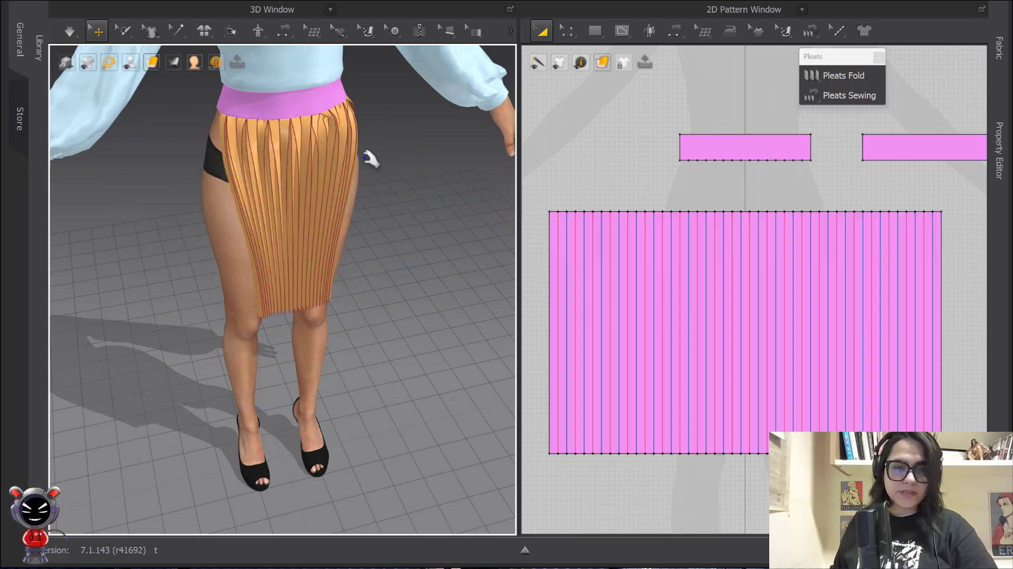
Delete the pleat seams joining the panel's top edge to the waistband using Edit Sewing
right_drag(371, 158, 332, 131)
scroll(679, 154, down, 2)
middle_drag(675, 160, 676, 188)
key(b)
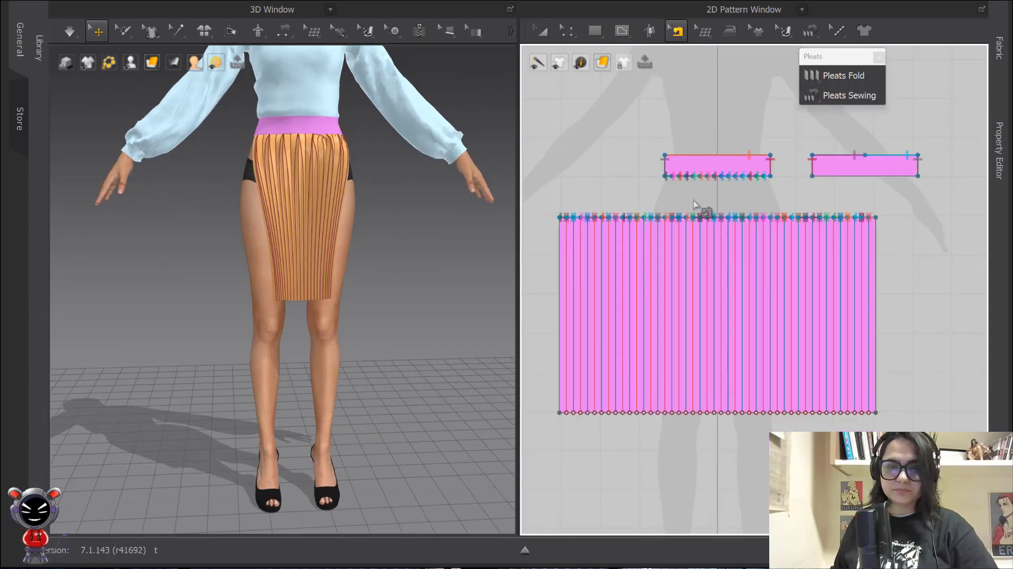
click(542, 32)
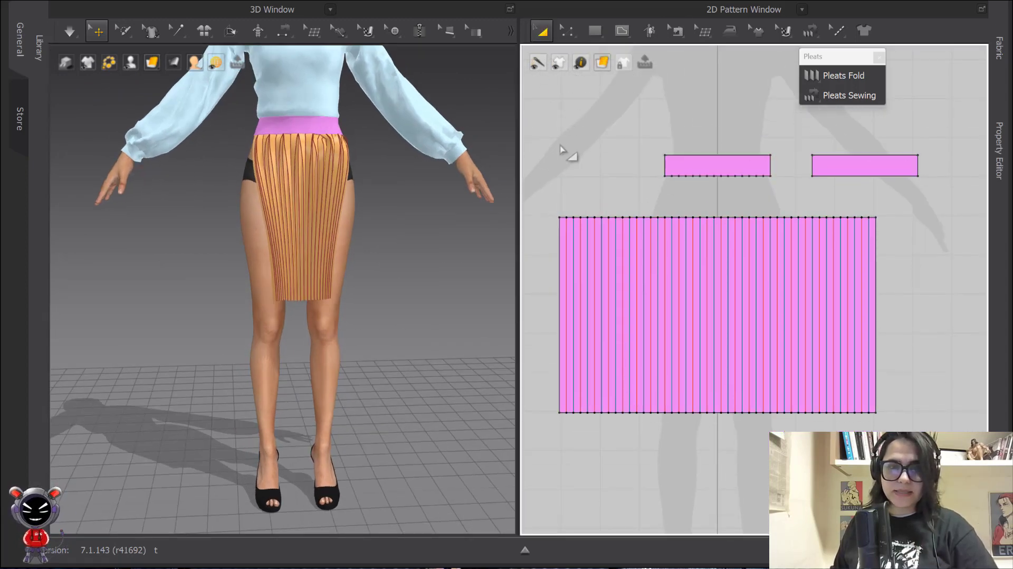
key(b)
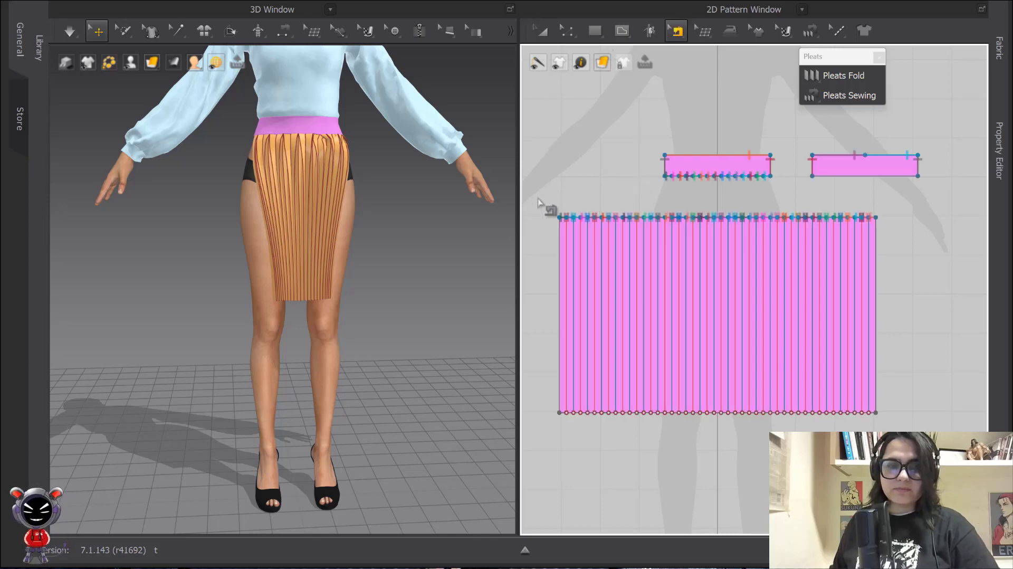
drag(537, 200, 897, 236)
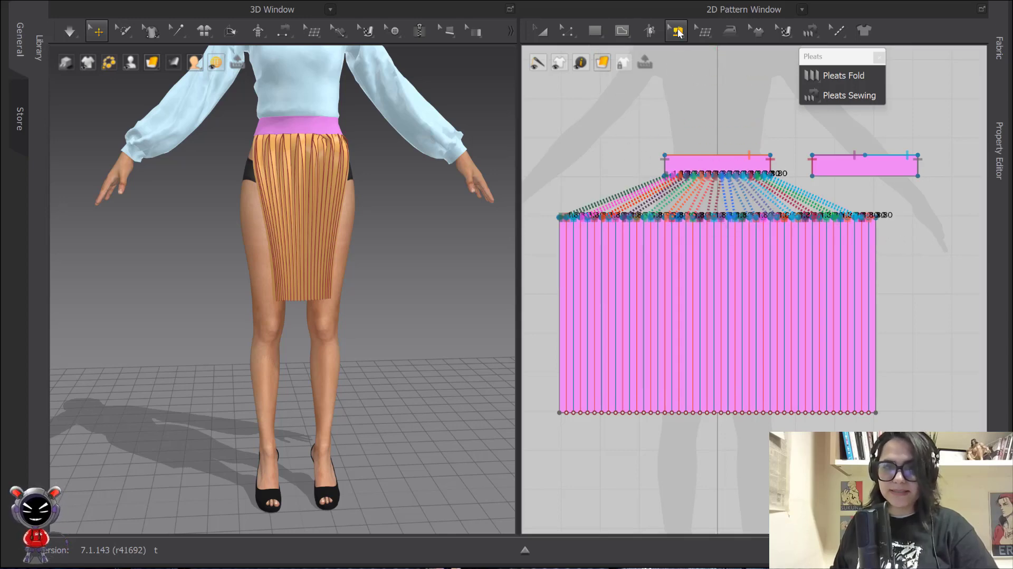
click(678, 31)
click(705, 63)
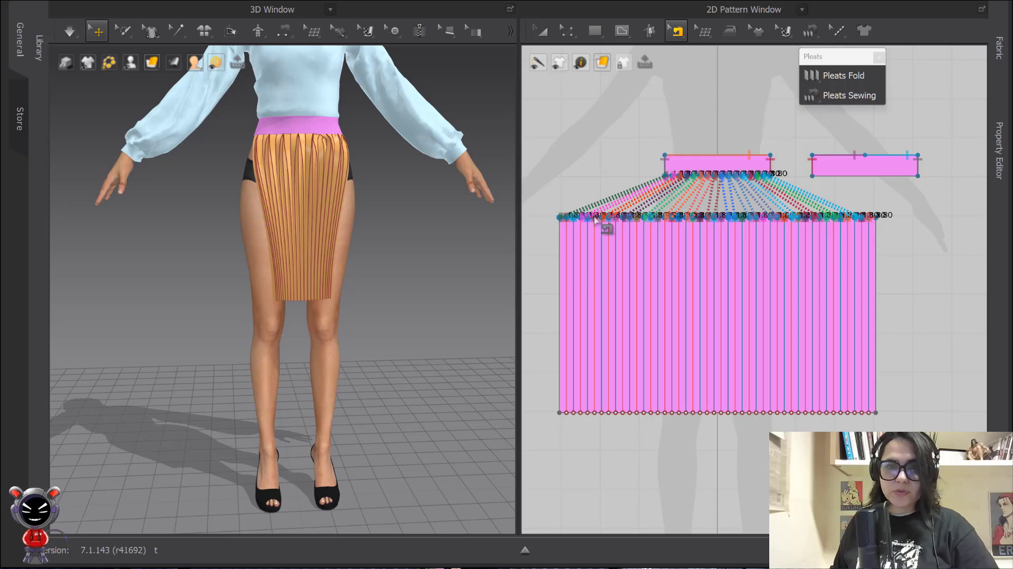
right_click(624, 216)
click(704, 278)
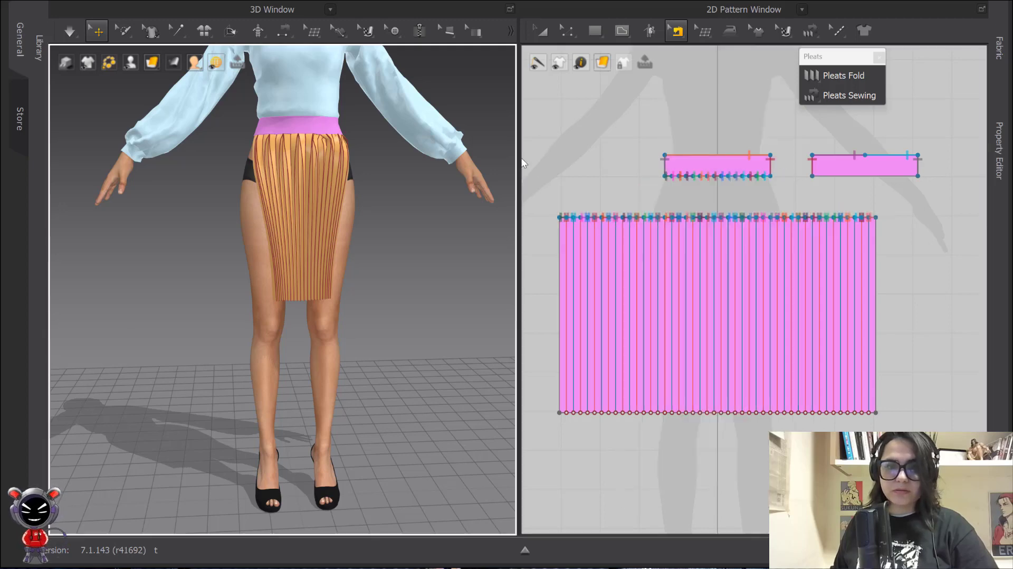
drag(538, 178, 909, 240)
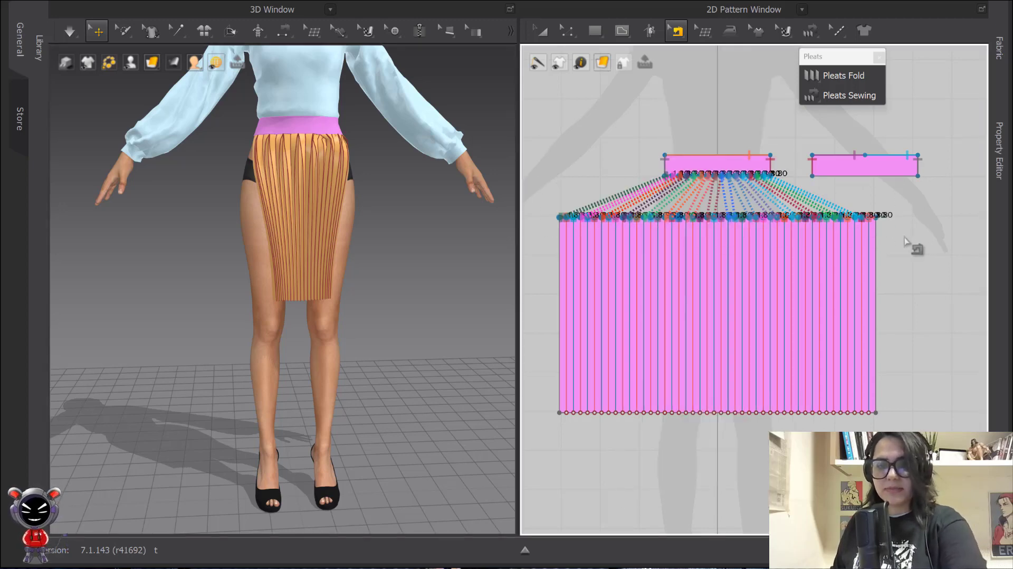
click(903, 243)
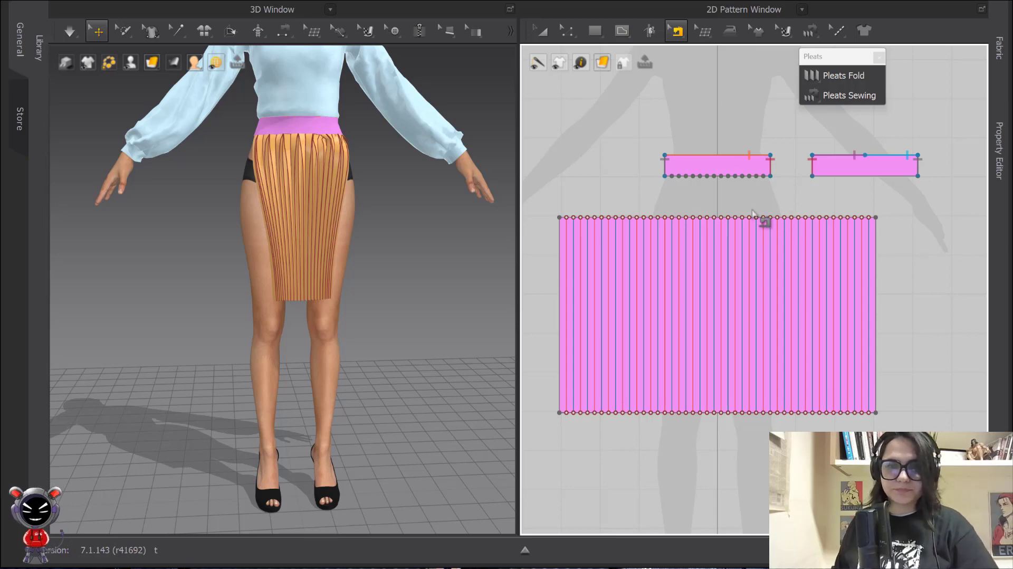
click(677, 31)
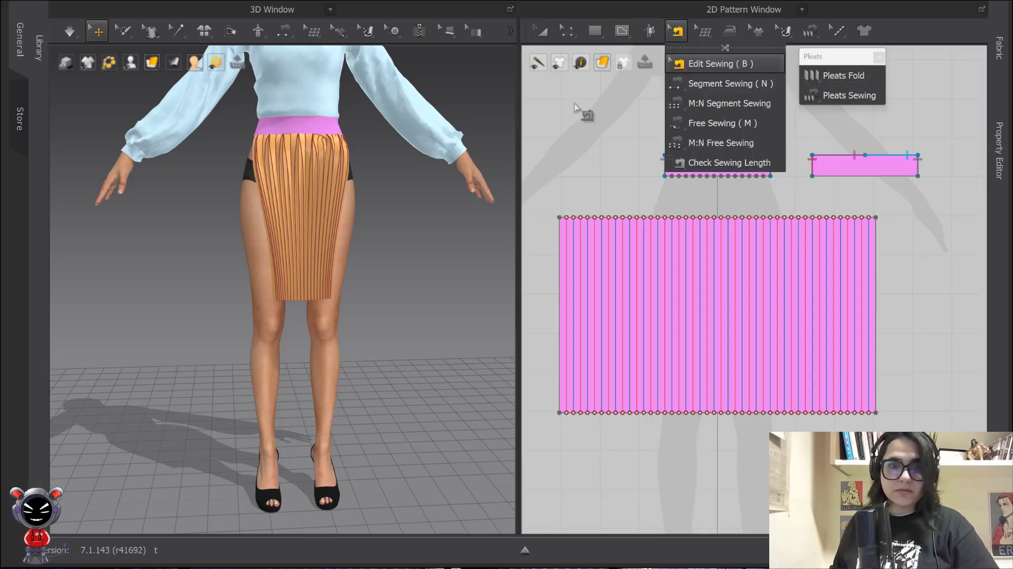
Reset the skirt panel's 3D arrangement so it lies flat in front of the avatar
right_click(289, 201)
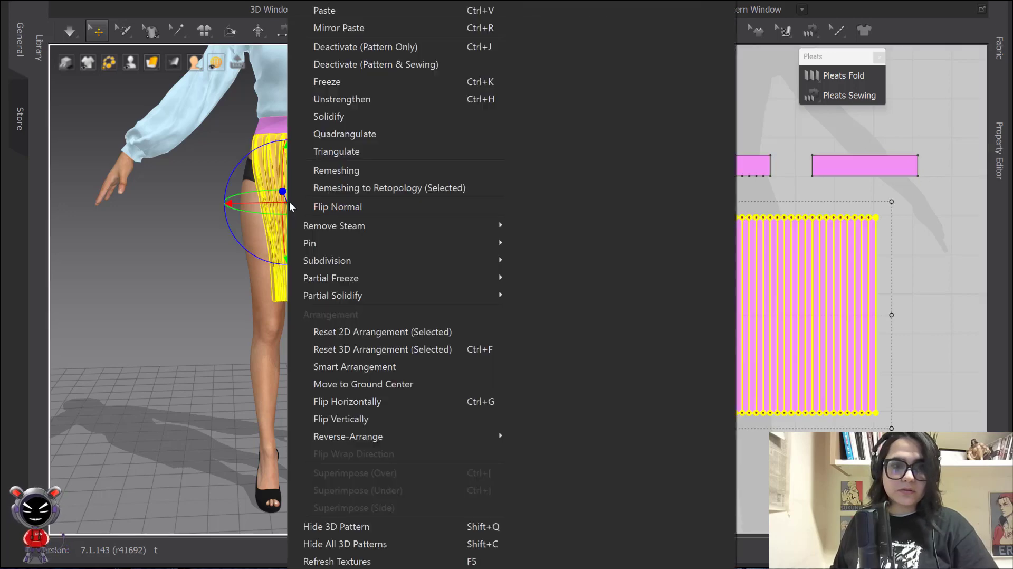
click(369, 348)
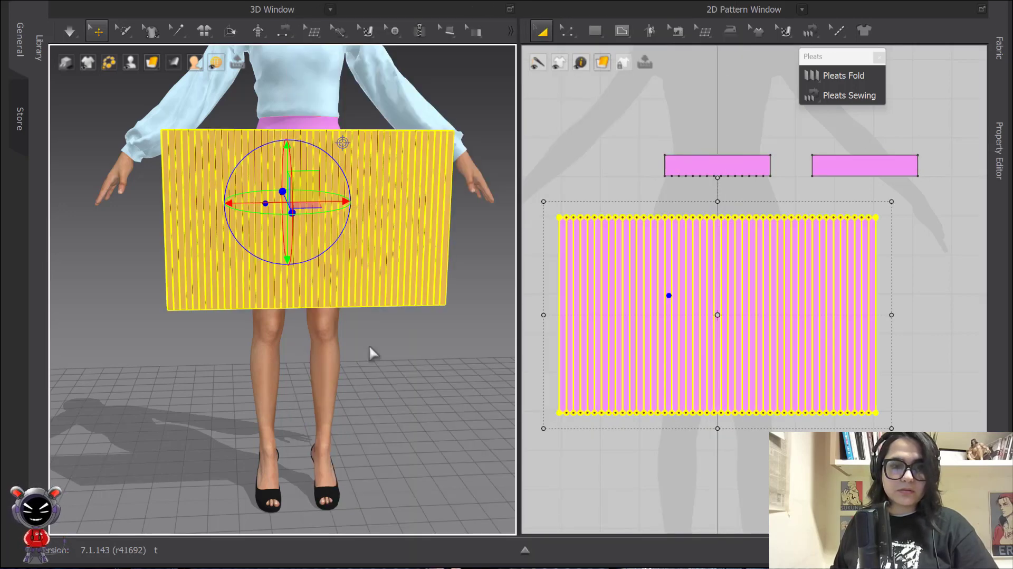
click(657, 198)
Free-sew the waistband's 27.04 bottom edge to the skirt panel's full top edge
click(676, 31)
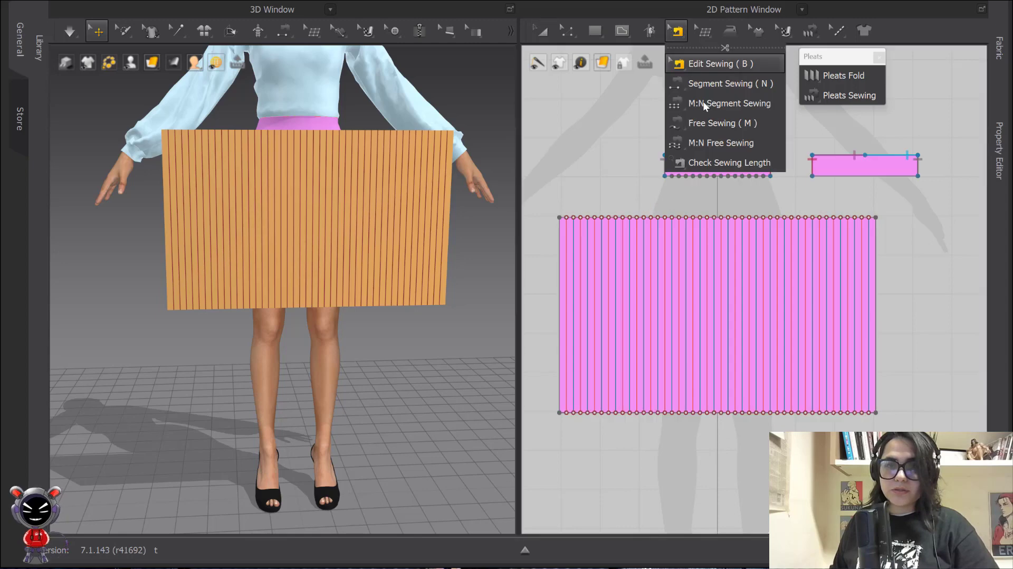
click(713, 122)
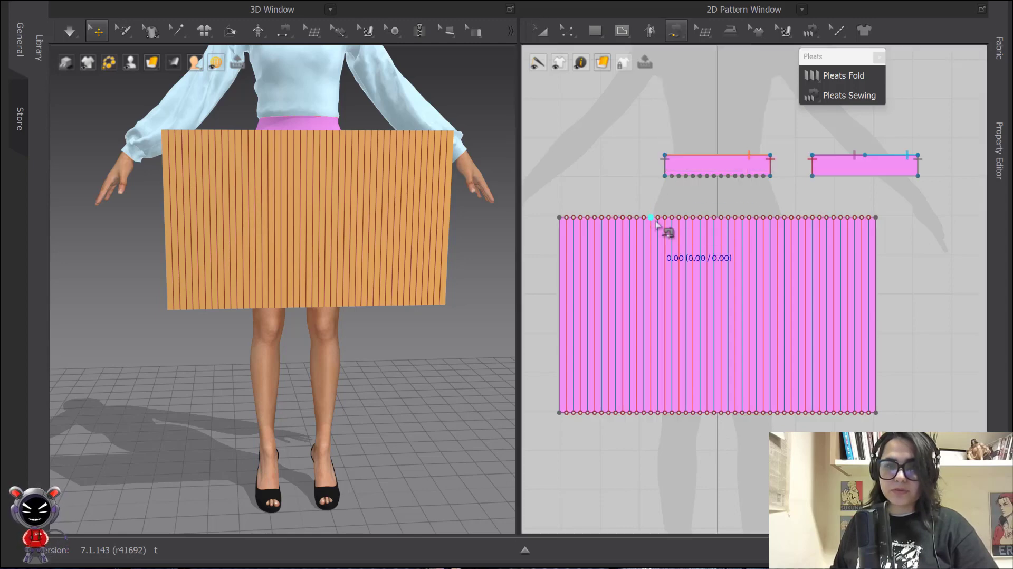
click(666, 176)
click(770, 176)
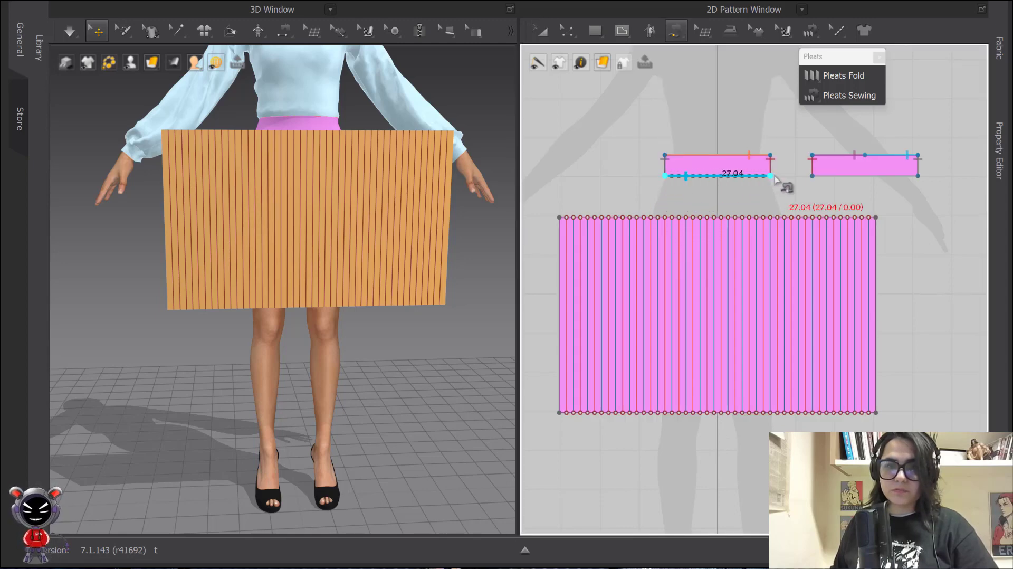
click(560, 217)
click(876, 217)
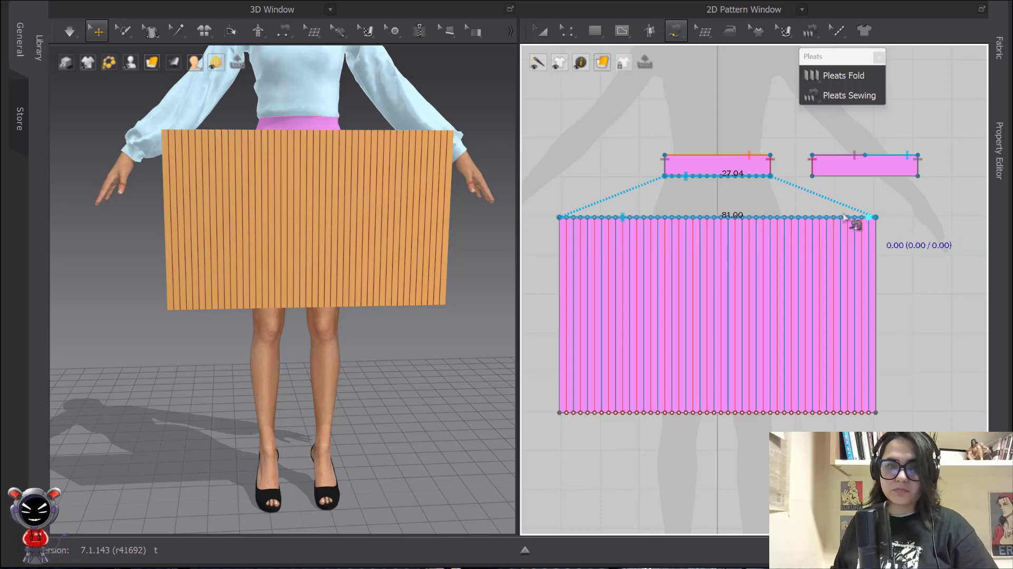
key(q)
click(69, 32)
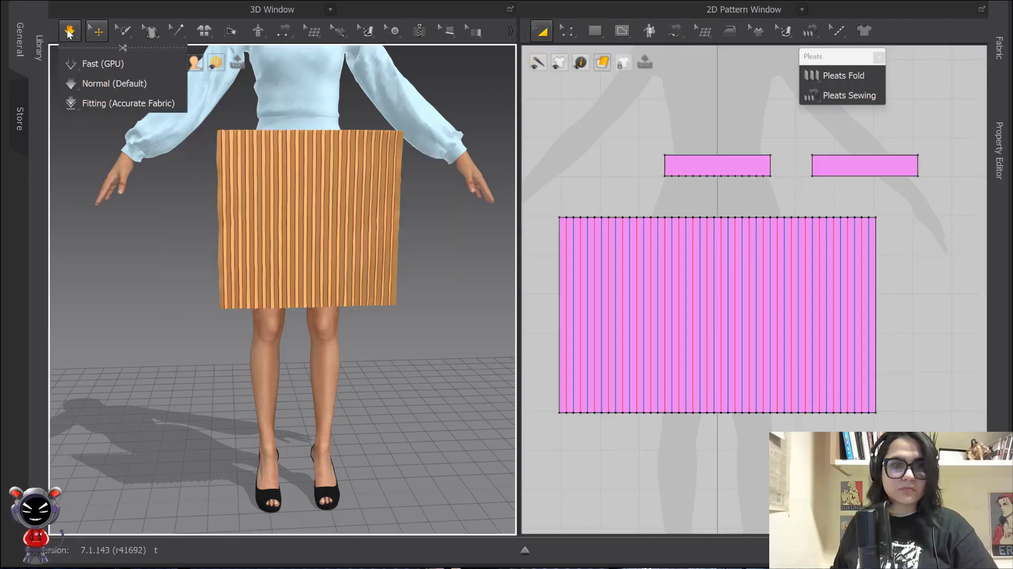
Resume the simulation and pull the pleated skirt's hem out to the right
scroll(325, 169, up, 8)
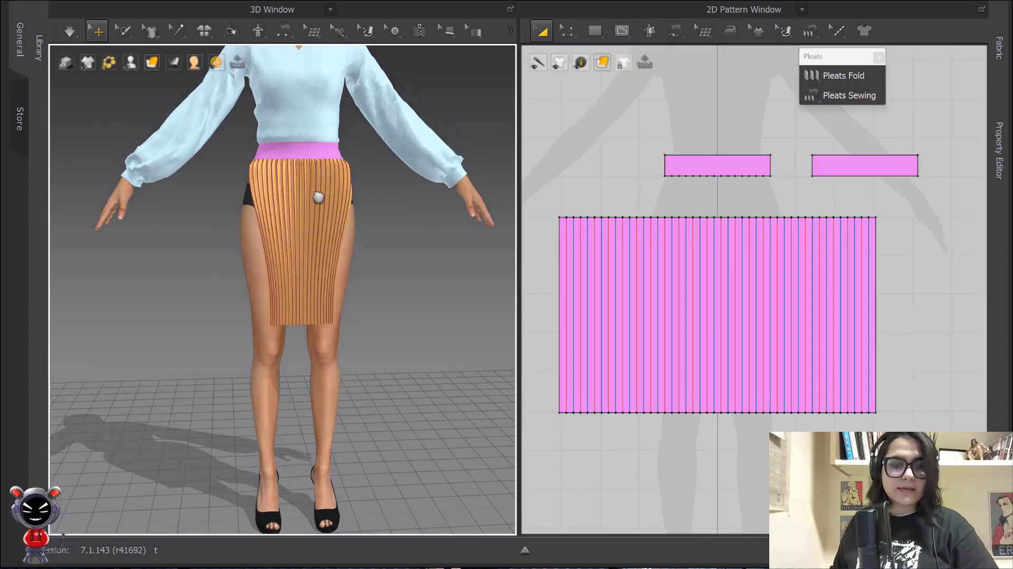
middle_drag(327, 197, 328, 234)
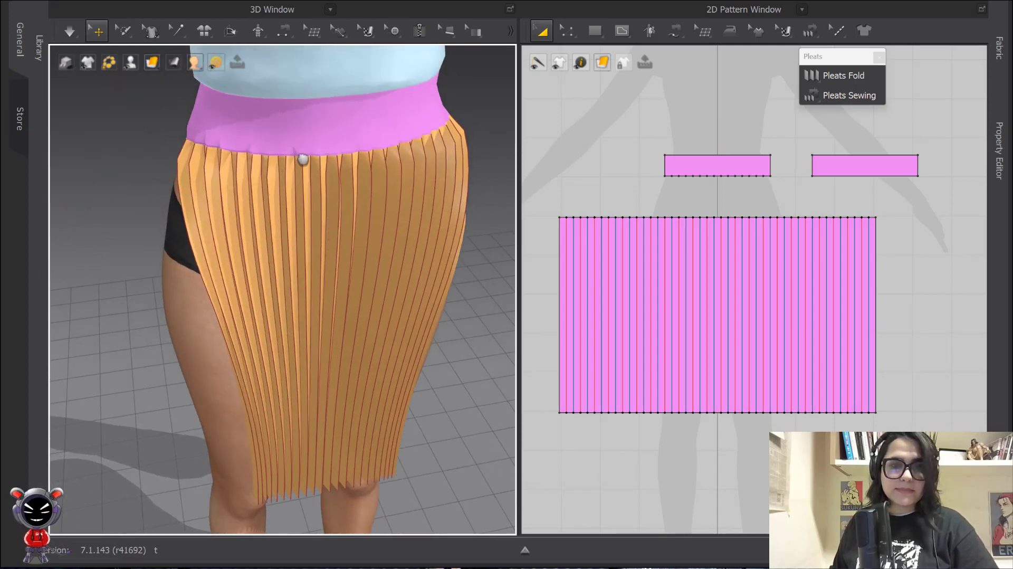
scroll(375, 200, down, 4)
key(2)
scroll(374, 253, down, 2)
middle_drag(373, 227, 348, 94)
key(space)
drag(329, 292, 393, 303)
key(space)
click(395, 308)
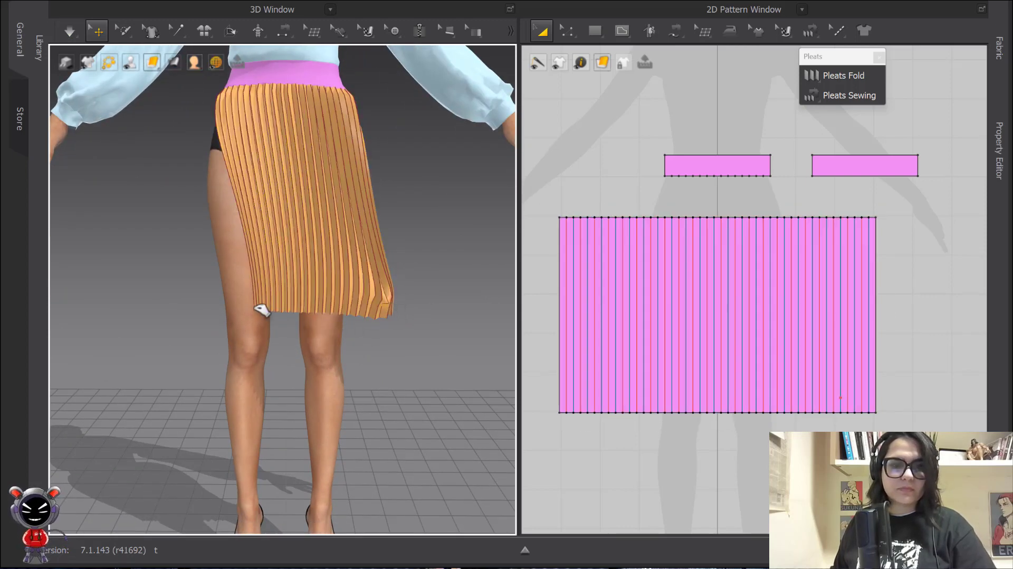
Pull the hem out to the left and pin its left corner so the skirt flares evenly
click(265, 307)
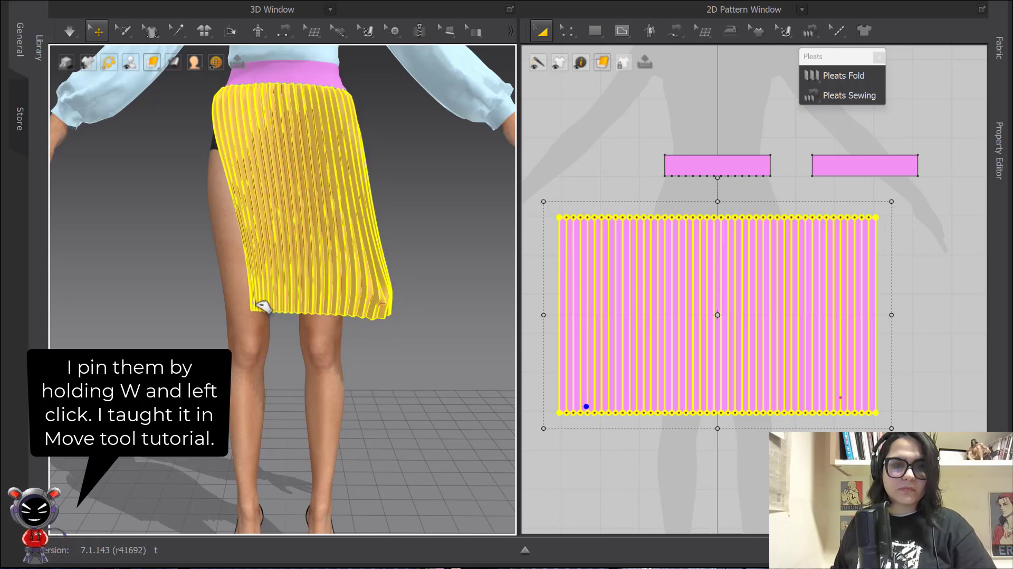
drag(258, 303, 175, 312)
key(w)
key(space)
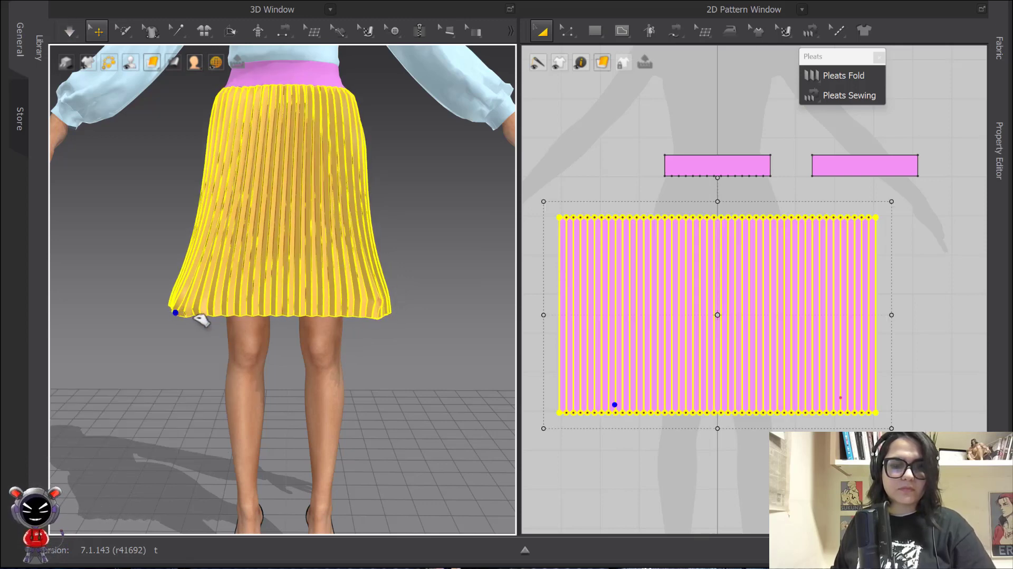
key(w)
click(183, 297)
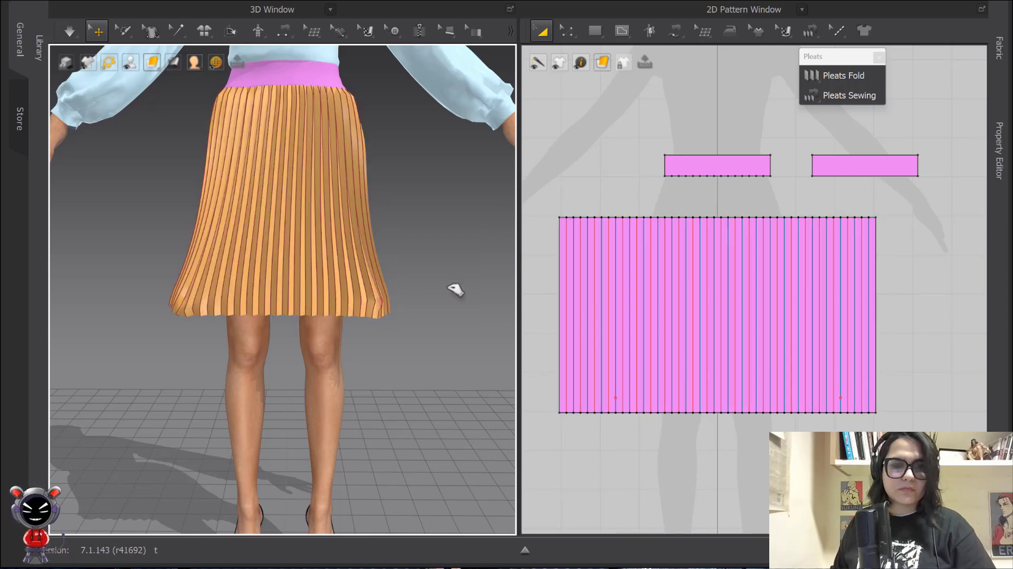
Copy and paste the pleated panel pattern, then flip the copy horizontally
scroll(762, 237, down, 3)
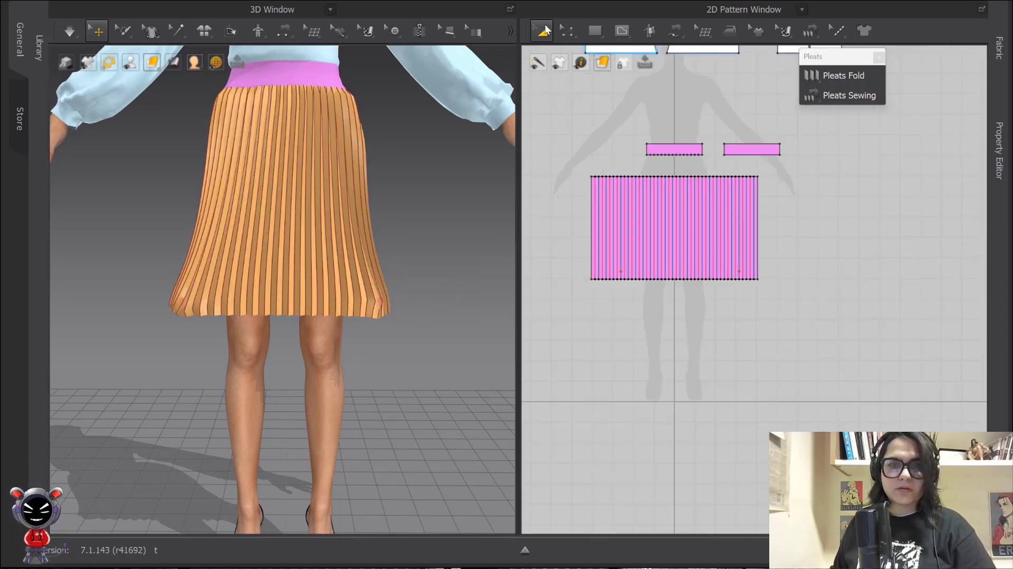
scroll(612, 156, down, 2)
middle_drag(612, 157, 524, 151)
scroll(671, 224, up, 3)
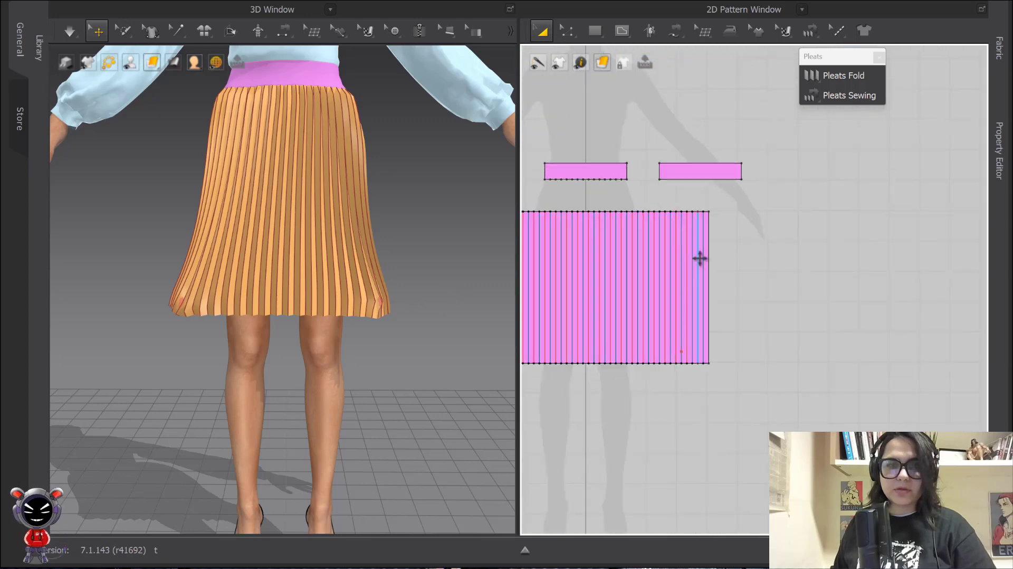
scroll(721, 285, up, 5)
middle_drag(721, 285, 673, 172)
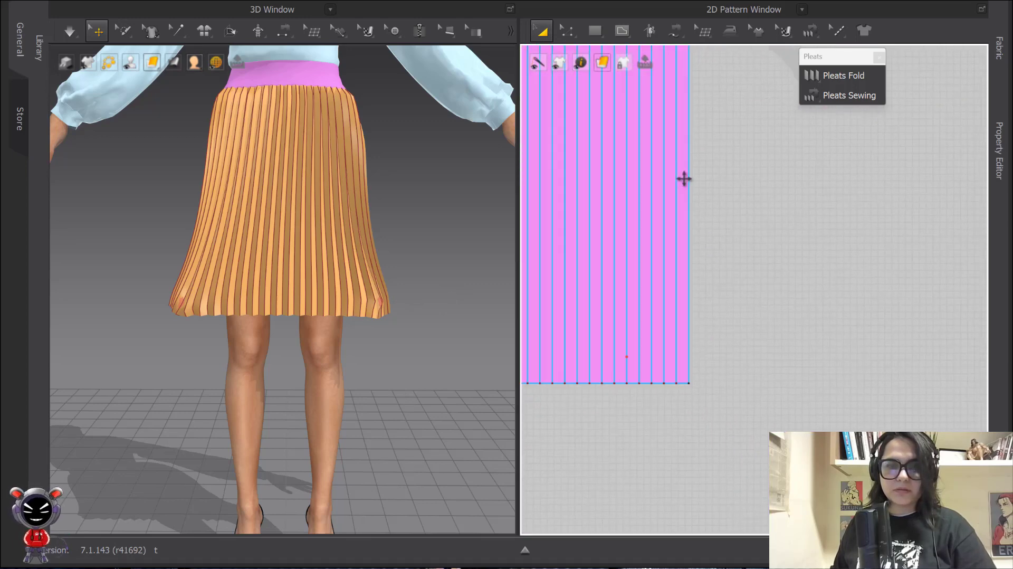
click(685, 180)
scroll(689, 188, down, 4)
key(ctrl+c)
key(ctrl+v)
scroll(728, 197, down, 2)
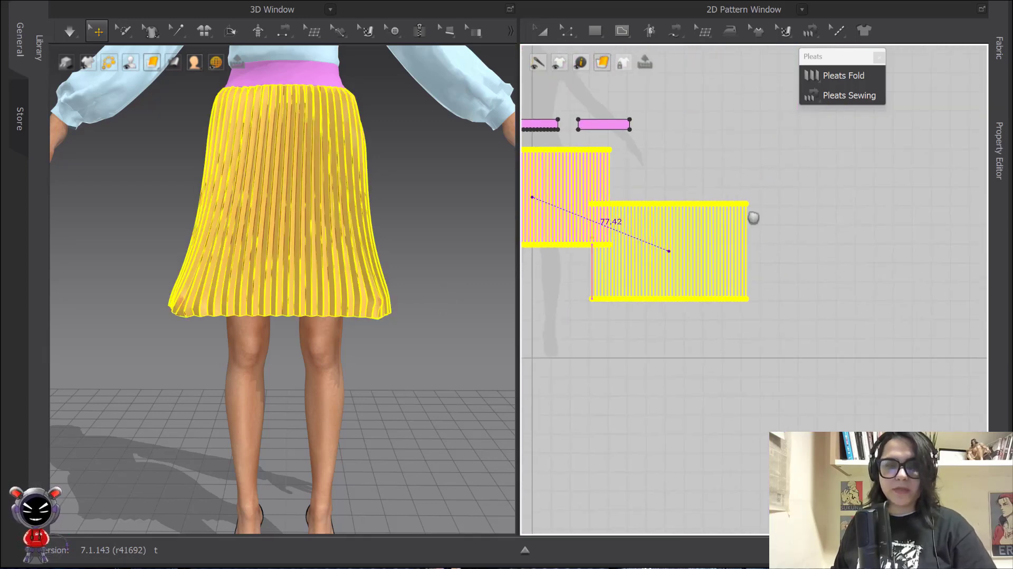
click(753, 211)
scroll(302, 216, down, 6)
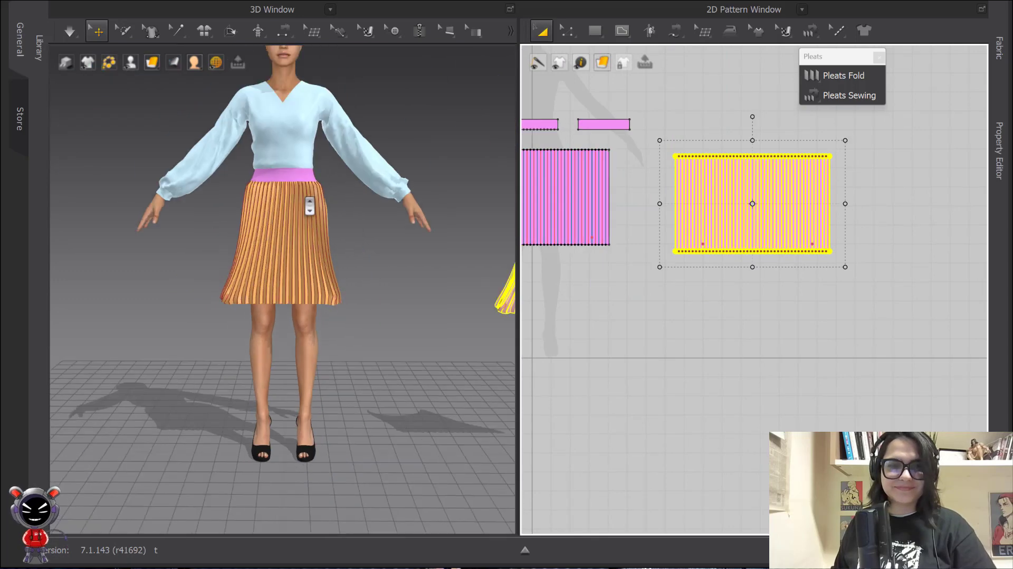
right_click(470, 285)
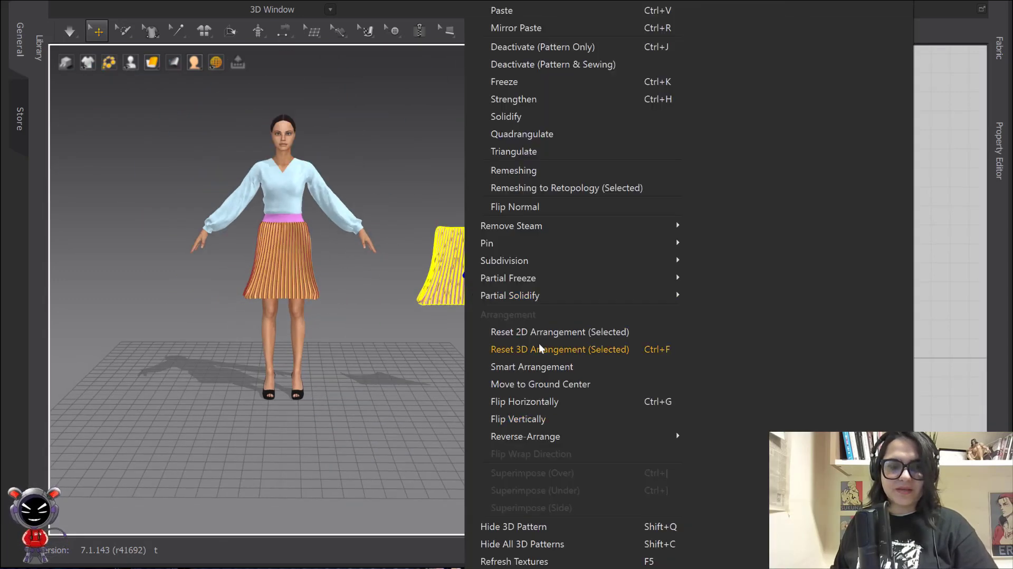
click(534, 401)
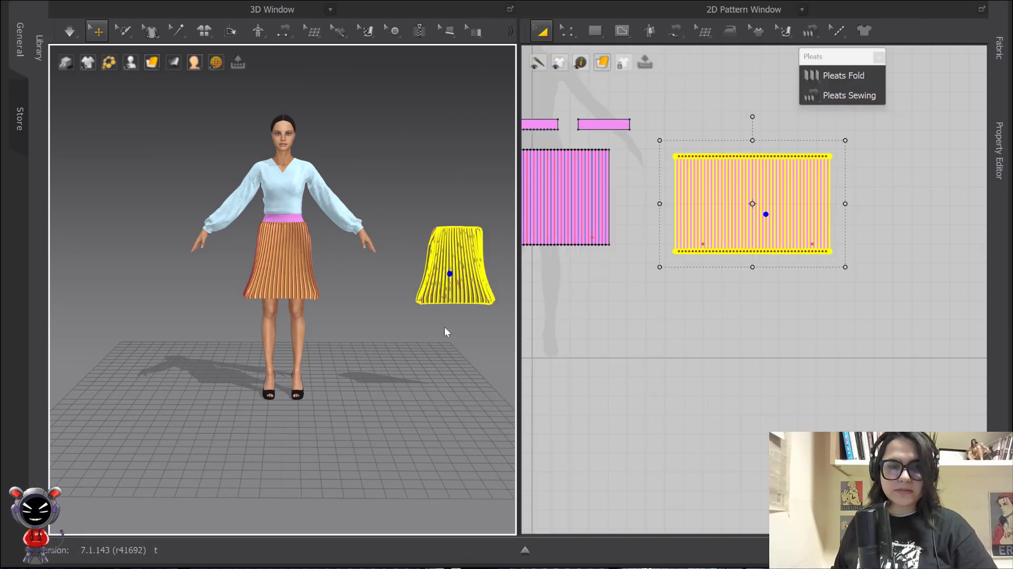
Move the flipped copy around behind the avatar onto her back waist
mouse_move(446, 332)
right_down()
mouse_move(439, 317)
mouse_move(451, 318)
right_up()
drag(413, 275, 299, 321)
right_drag(305, 319, 264, 428)
drag(247, 446, 278, 418)
right_drag(164, 393, 237, 425)
drag(244, 425, 270, 402)
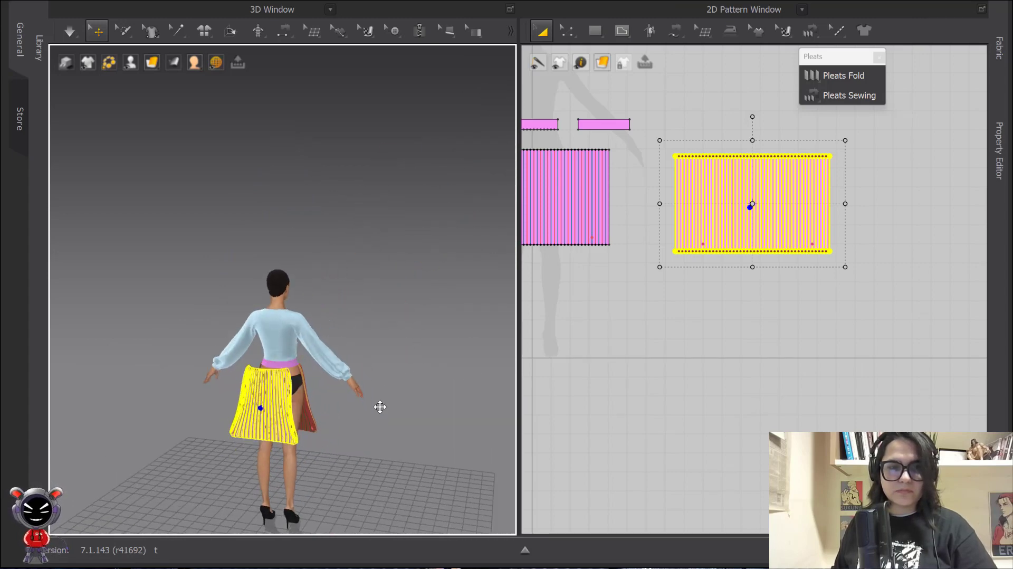
right_drag(380, 406, 228, 406)
click(755, 343)
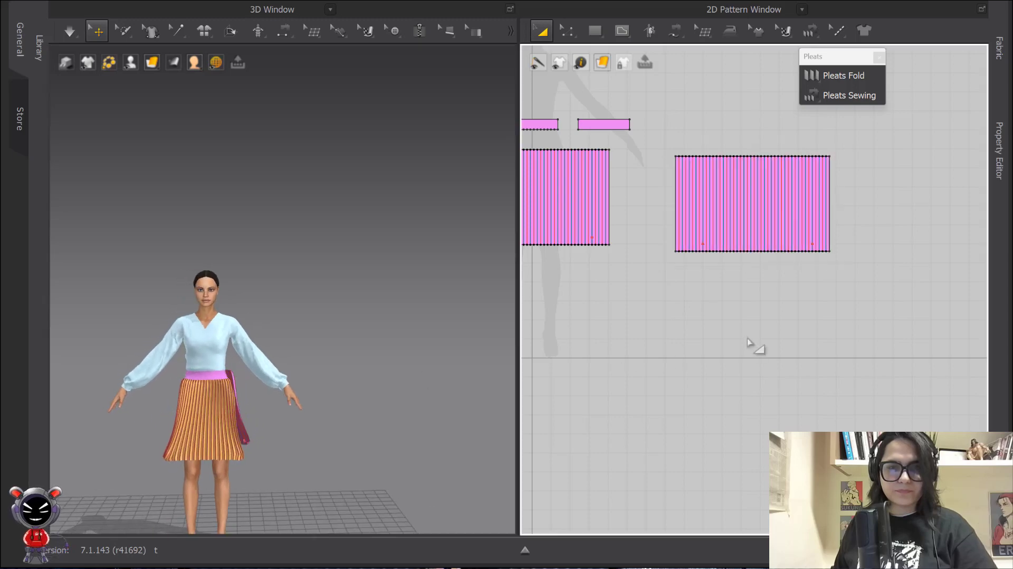
Segment-sew the 50 cm side edges of the front and back pleated panels together
key(n)
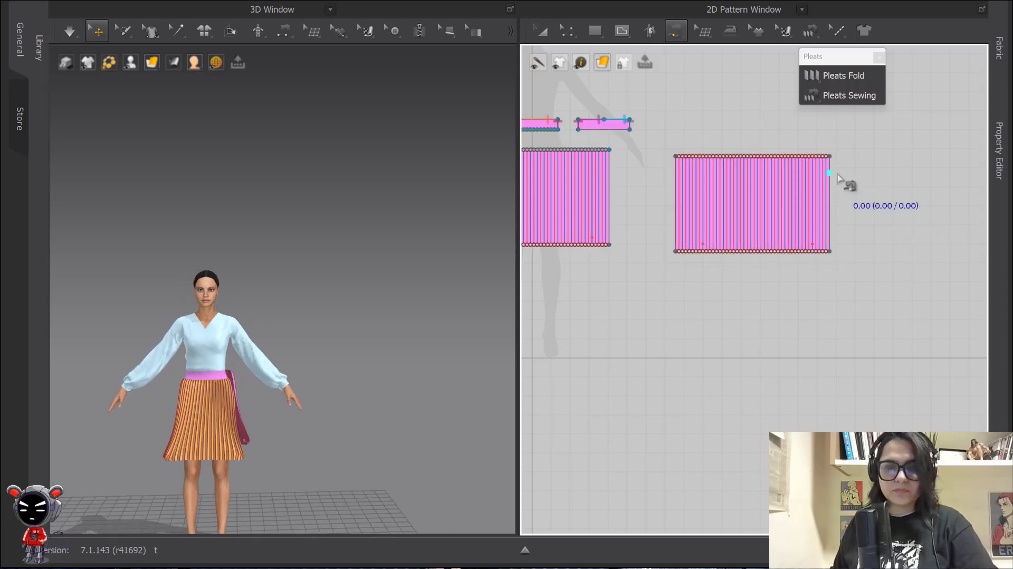
middle_drag(842, 178, 952, 184)
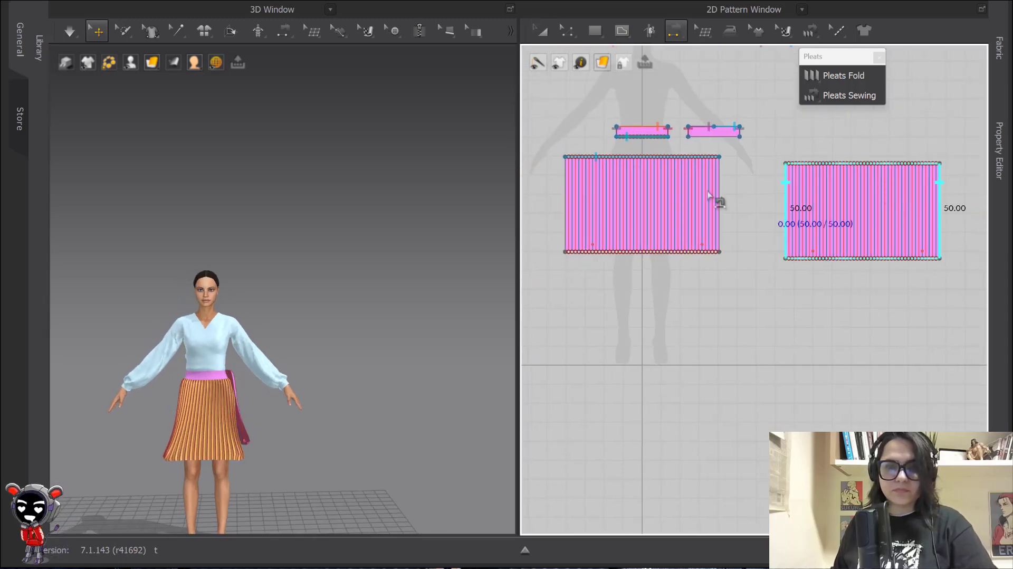
click(559, 174)
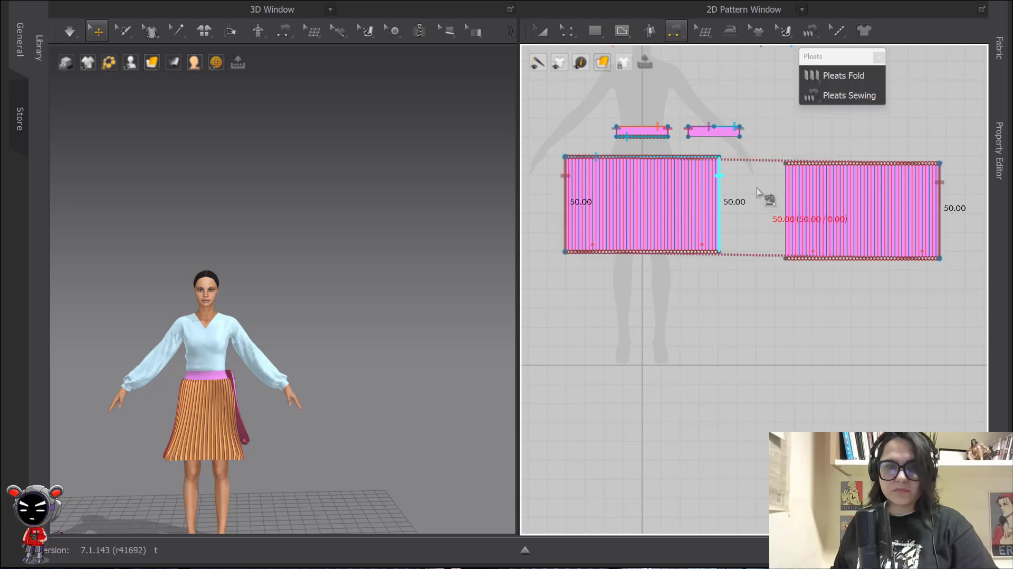
scroll(781, 192, up, 3)
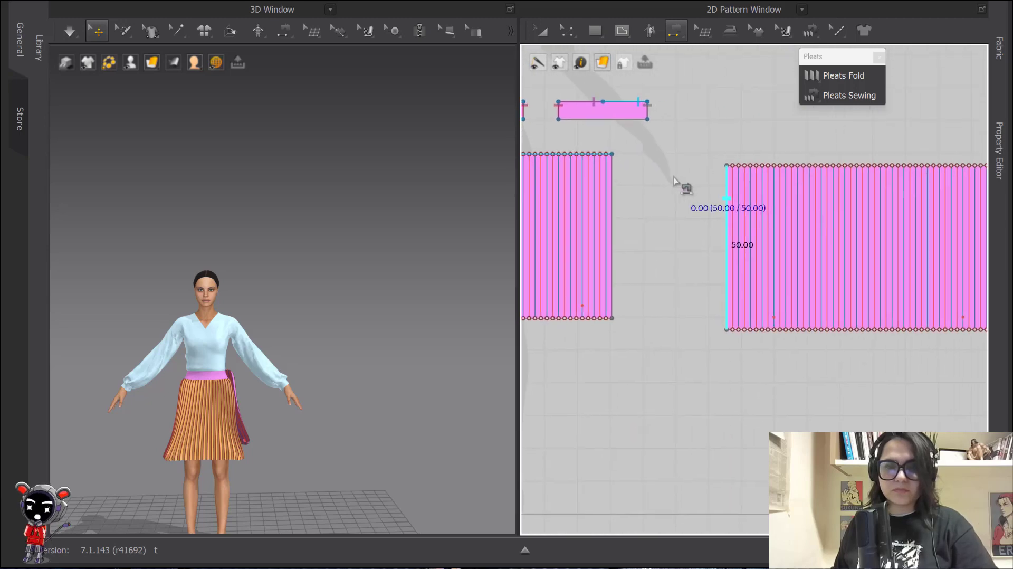
click(580, 121)
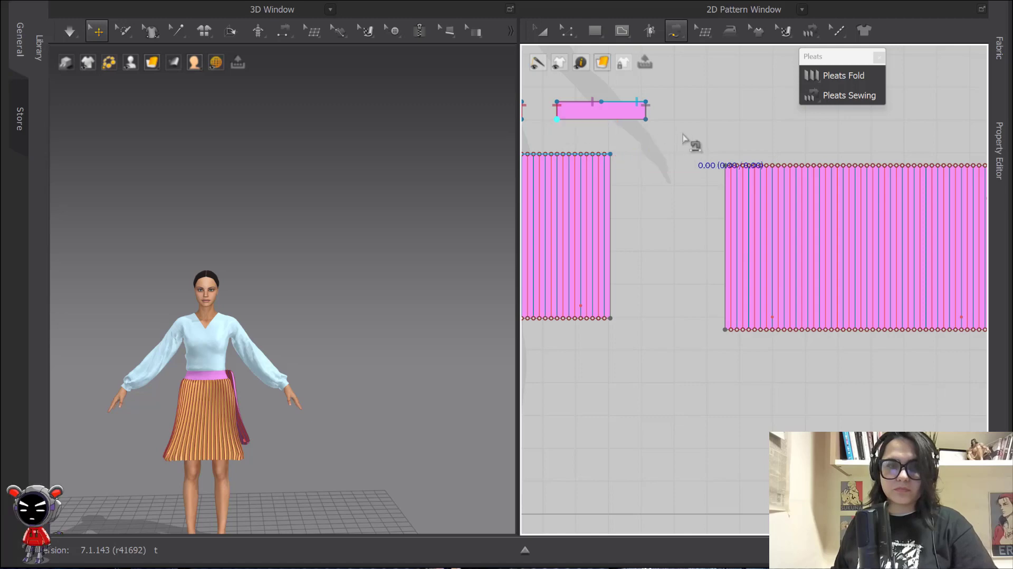
middle_drag(668, 171, 820, 184)
scroll(768, 174, up, 4)
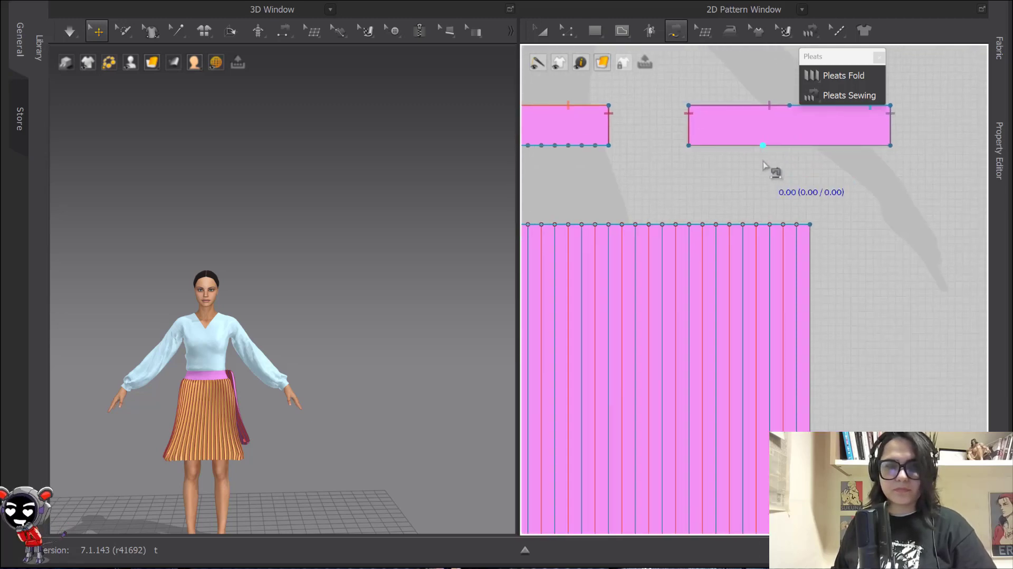
Uniformly split the back waistband's 27.04 lower edge into 15 segments
key(z)
right_click(794, 145)
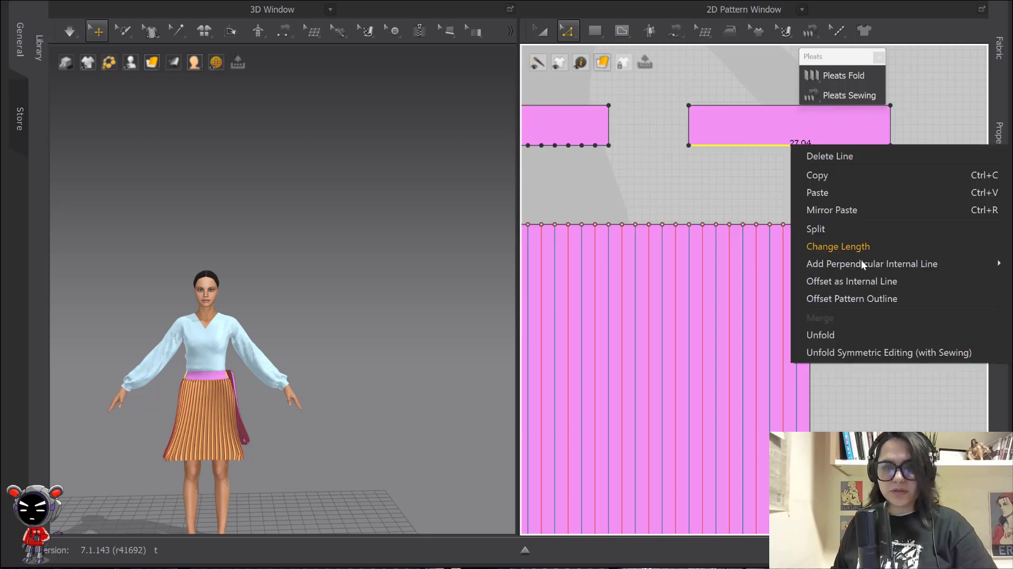
click(831, 229)
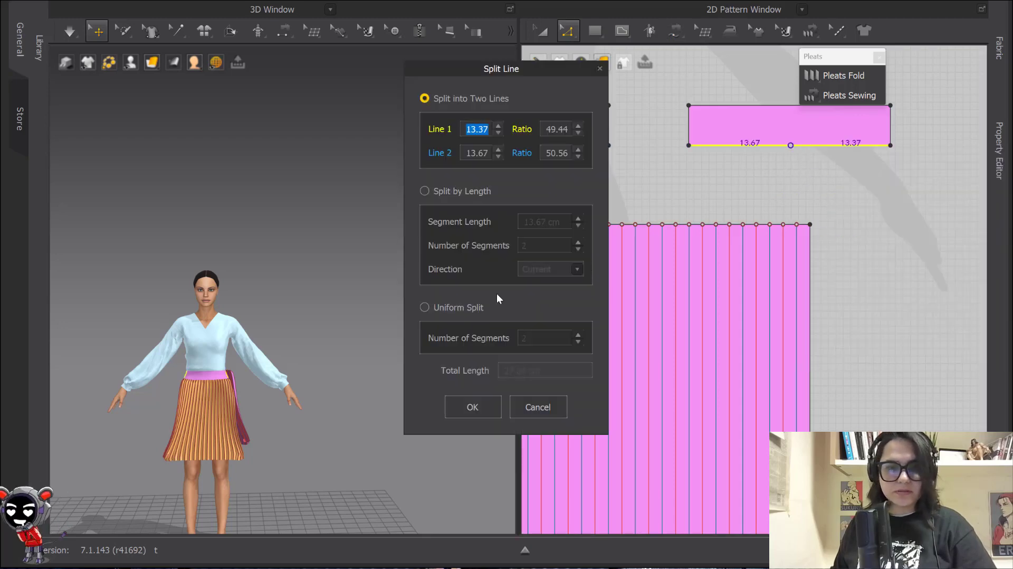
click(427, 308)
text(1)
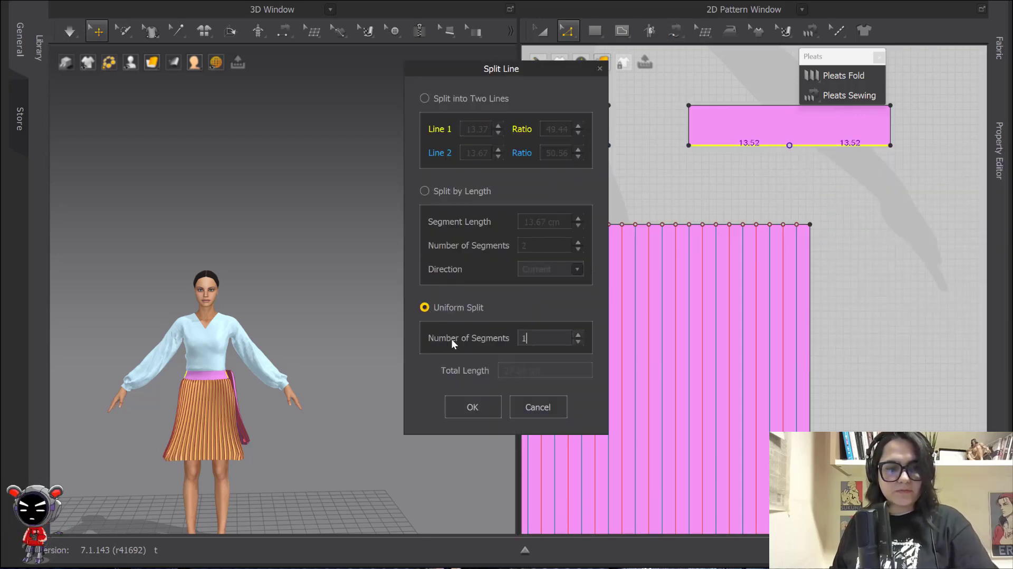
text(5)
click(477, 412)
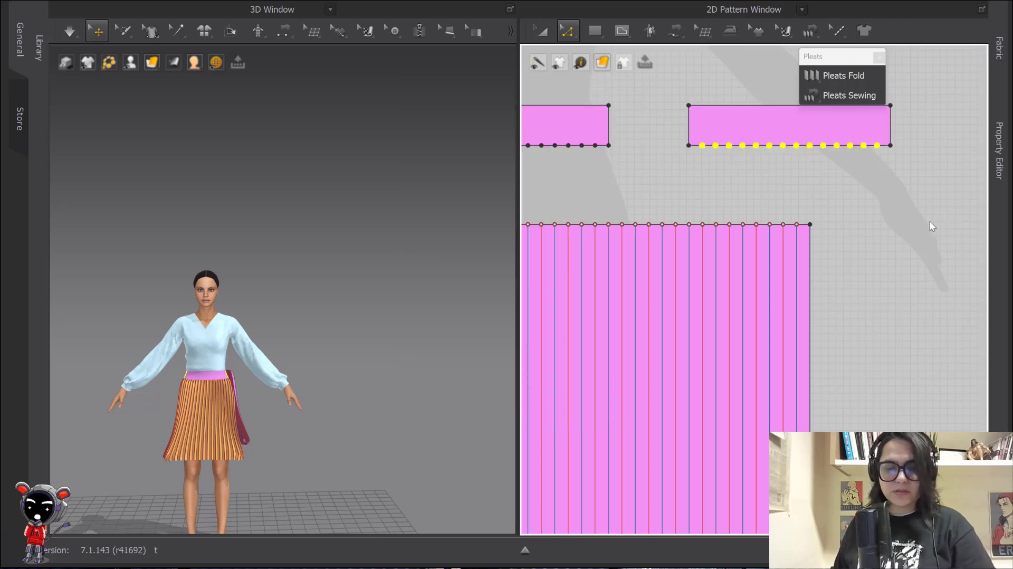
Free-sew the waistband's lower edge to the back panel's top edge and simulate the drape
middle_drag(916, 209, 754, 218)
key(m)
click(528, 154)
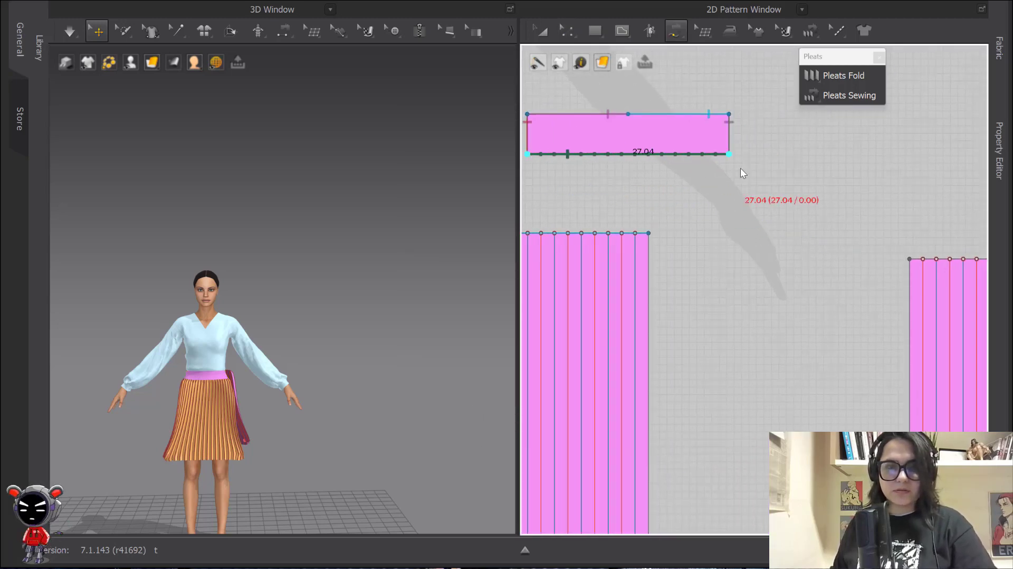
click(737, 160)
scroll(738, 159, down, 3)
middle_drag(819, 239, 614, 212)
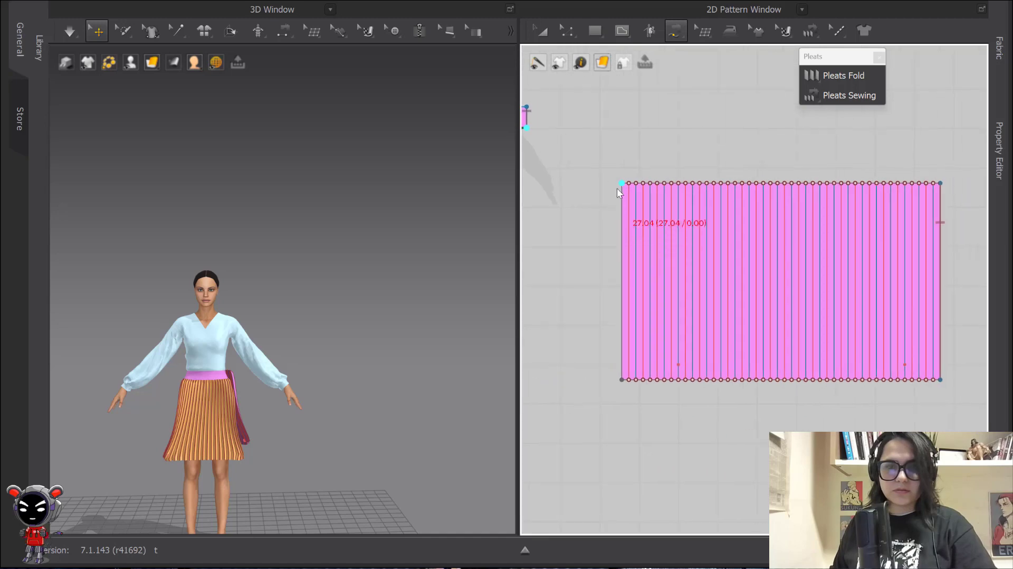
click(616, 188)
click(940, 183)
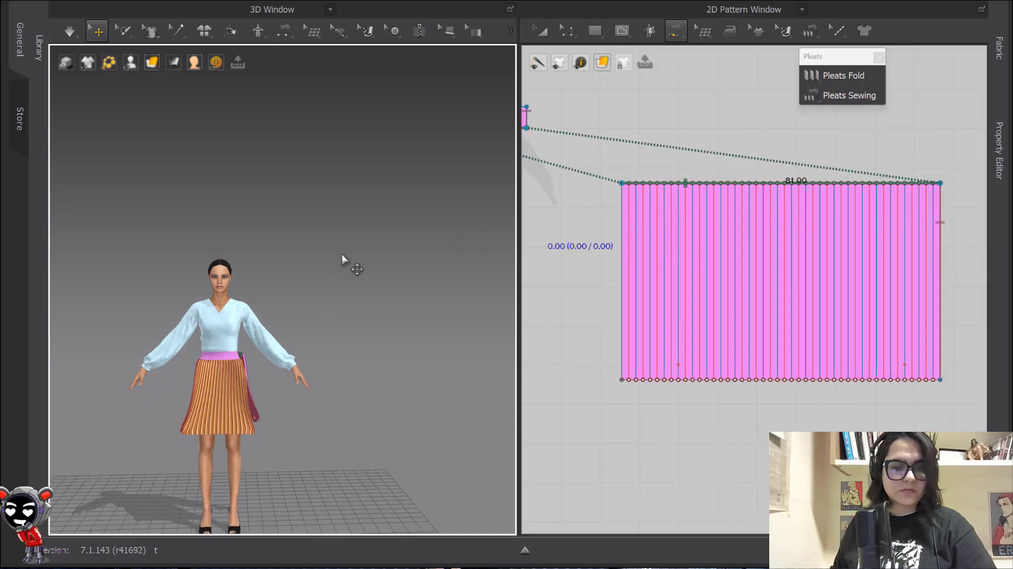
right_drag(346, 264, 369, 285)
key(space)
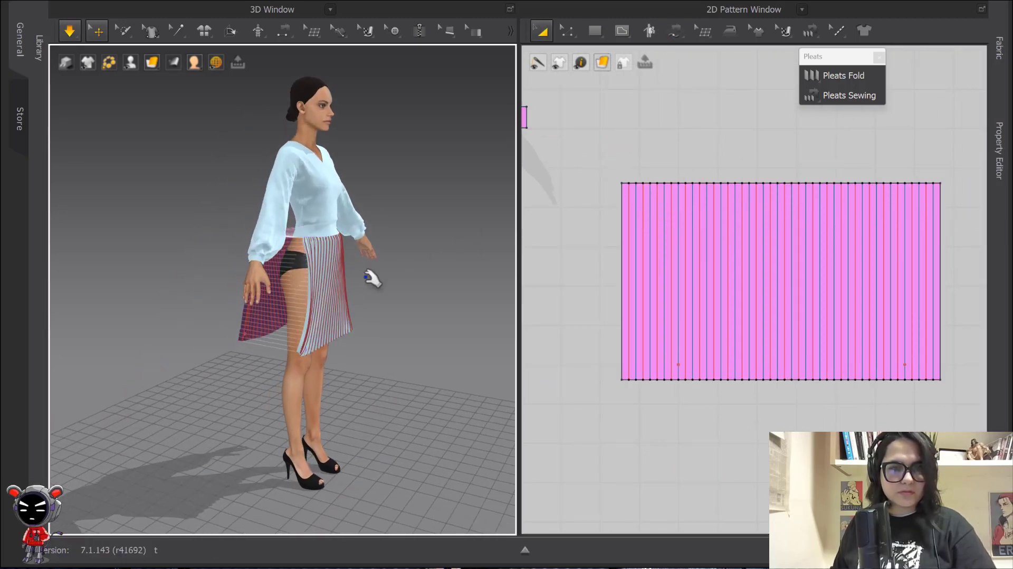
Remove all pins from the pleated skirt, unfreeze it and simulate so it re-drapes
click(542, 32)
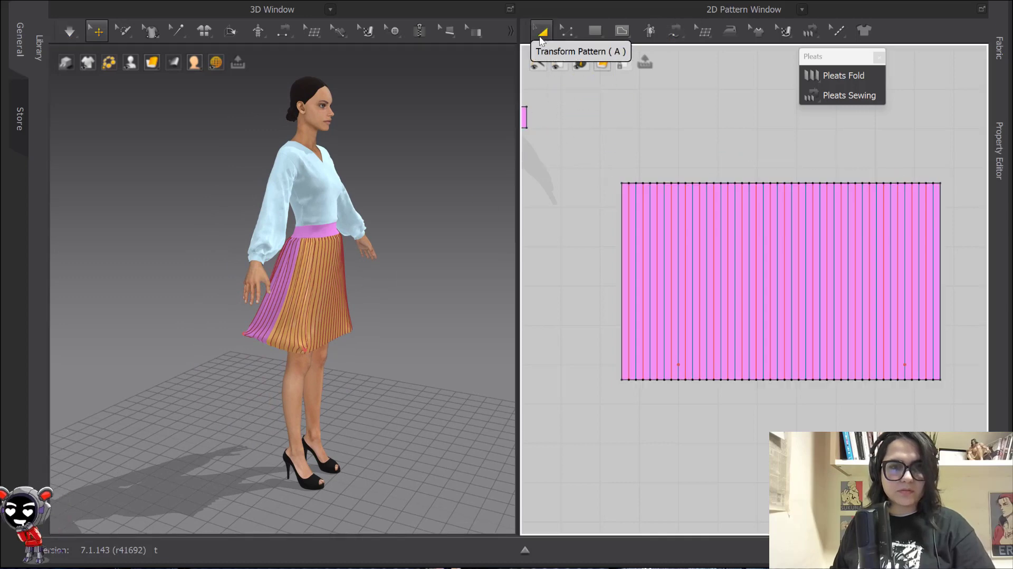
right_click(303, 349)
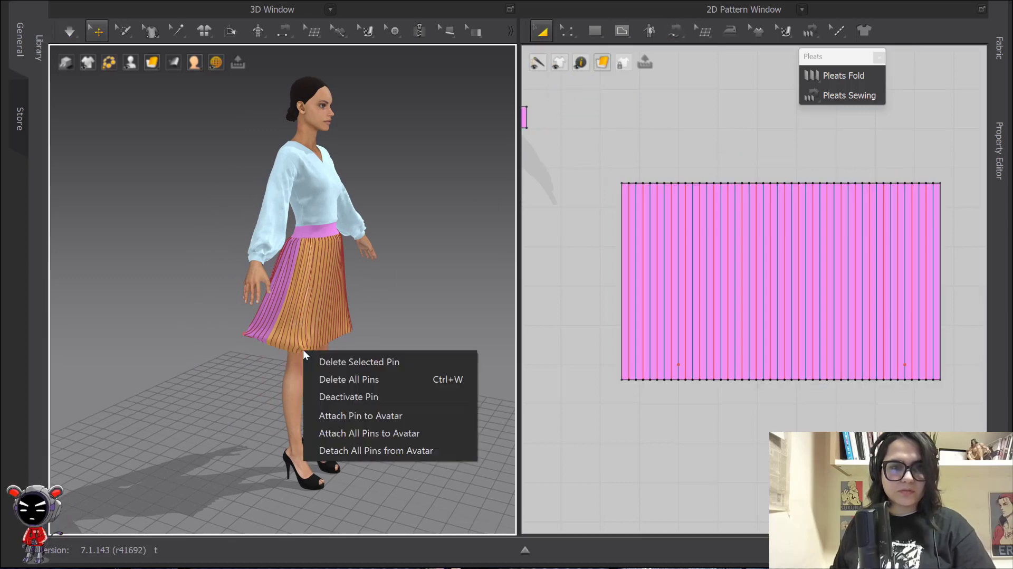
click(344, 380)
right_click(326, 305)
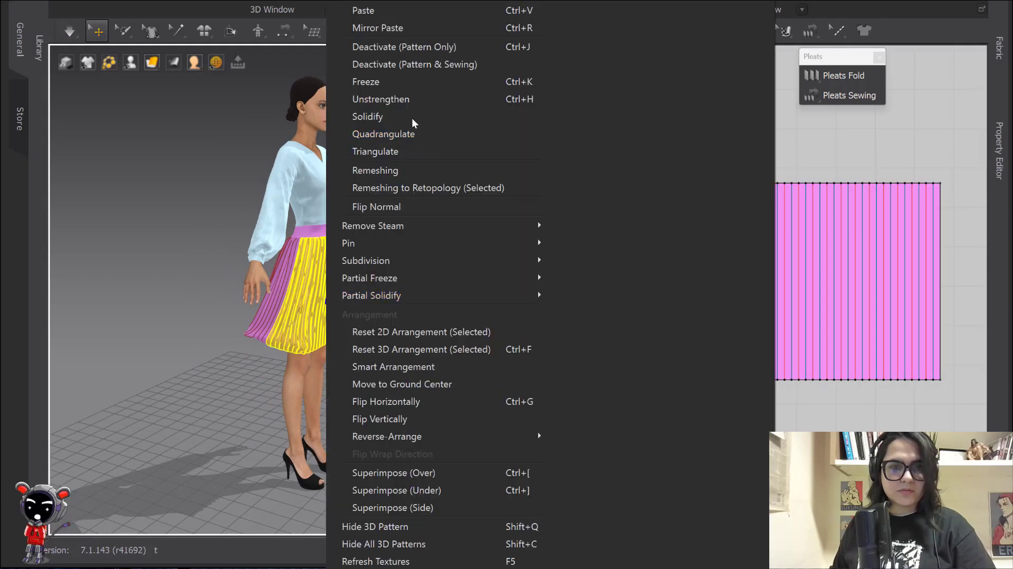
click(409, 100)
key(space)
click(429, 272)
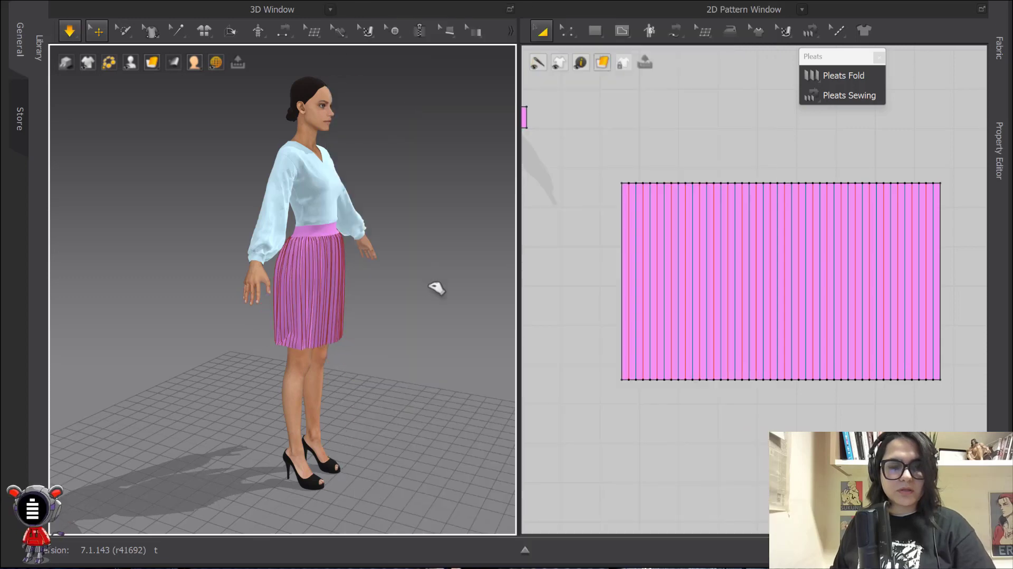
right_drag(430, 287, 376, 288)
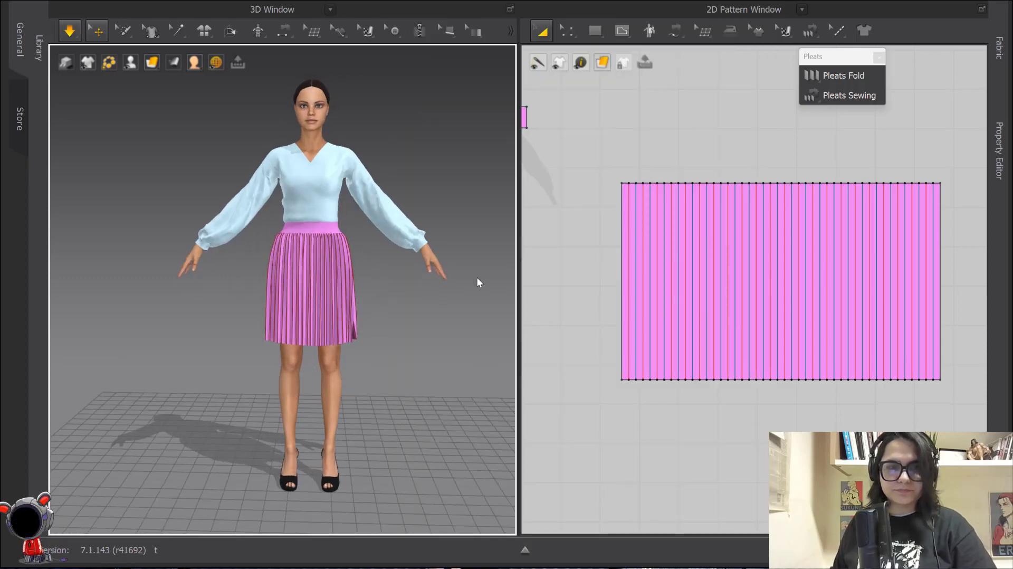
Move the new pink rectangle just below the two waistband strips in the 2D window
click(545, 30)
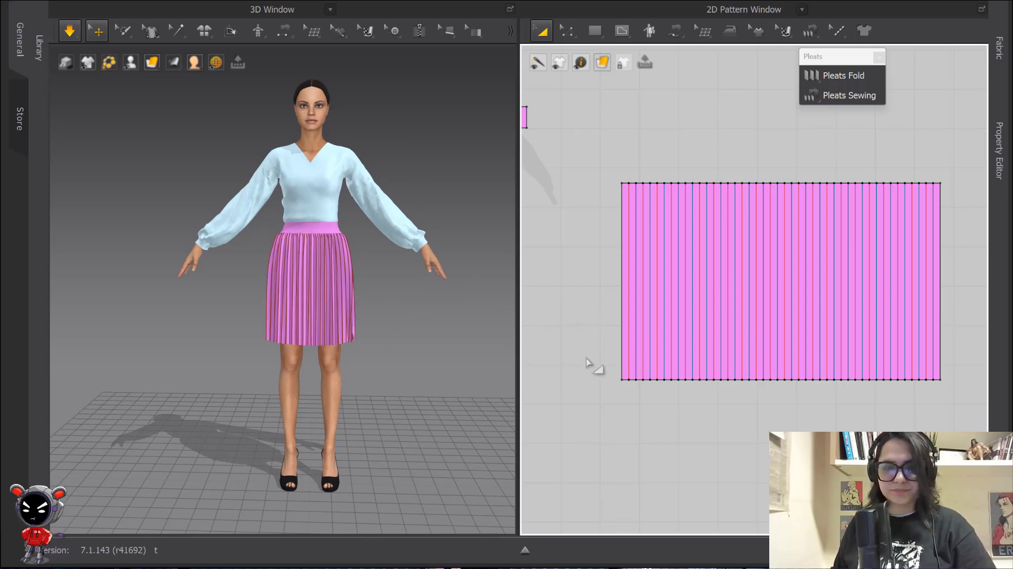
scroll(586, 363, down, 5)
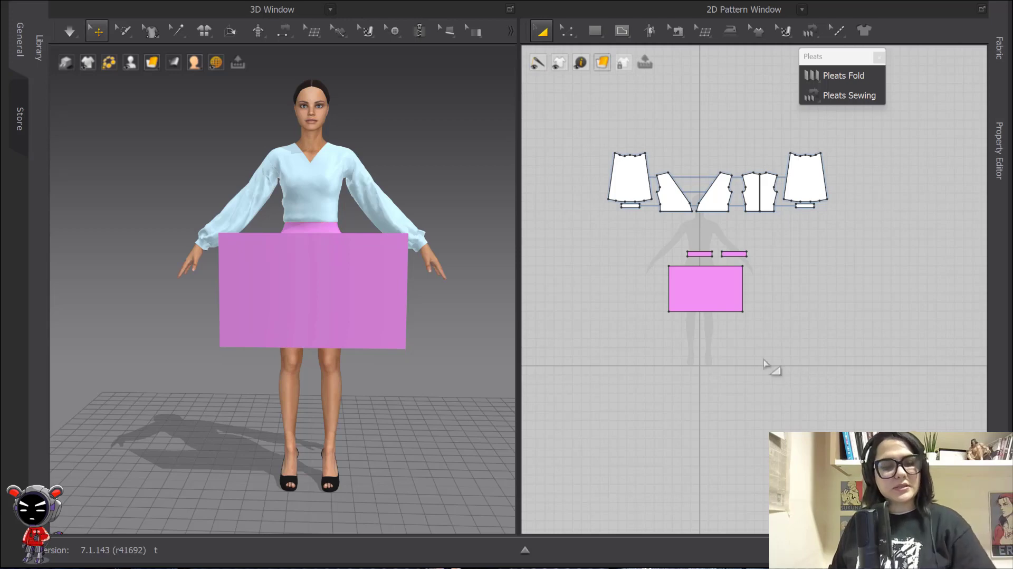
click(739, 288)
scroll(767, 338, up, 2)
scroll(766, 337, up, 4)
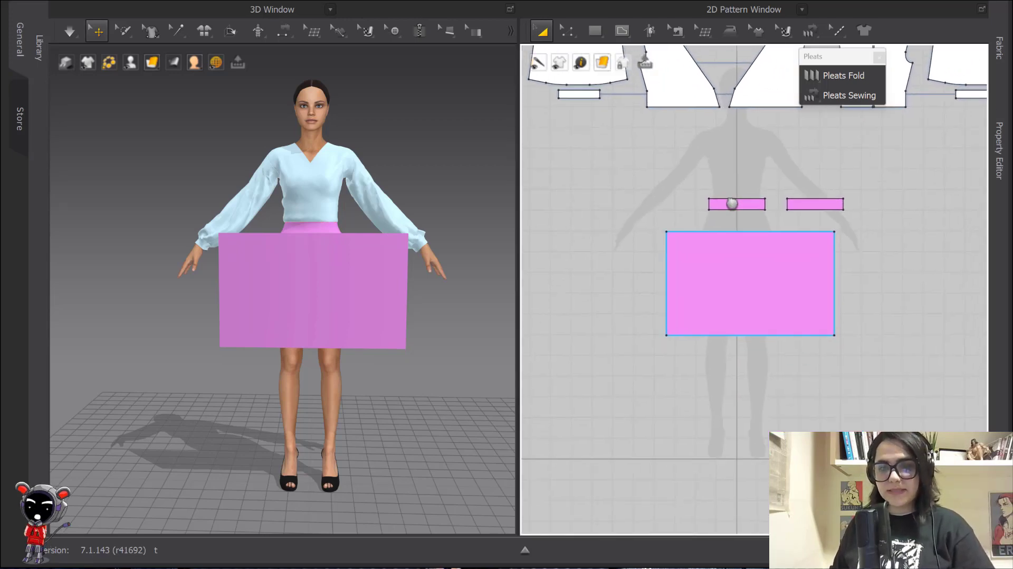
click(761, 268)
drag(764, 268, 771, 278)
click(904, 253)
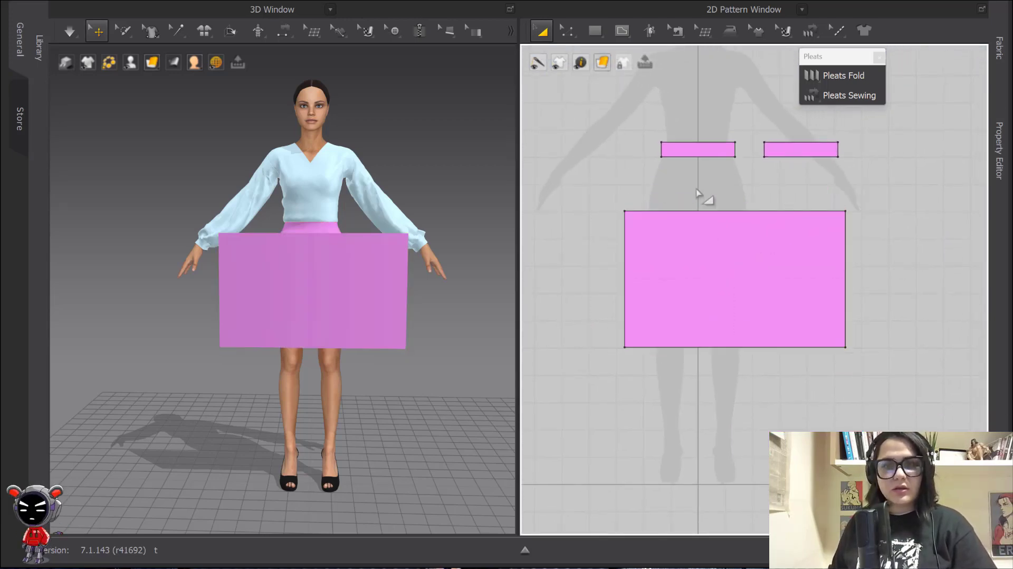
scroll(698, 188, up, 3)
middle_drag(698, 188, 761, 234)
key(z)
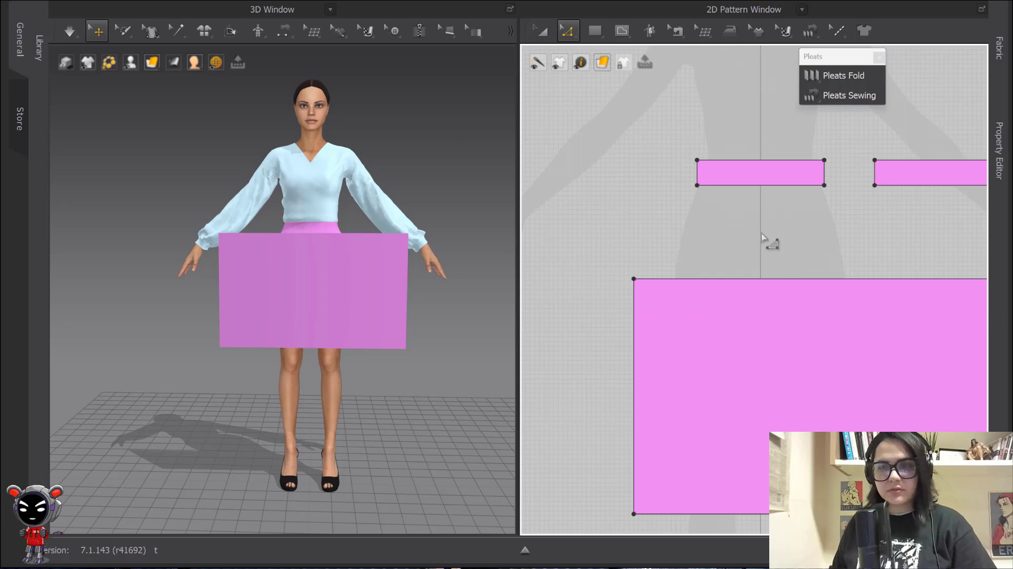
Uniformly split the left waistband's 27.04 bottom edge into 4 equal 6.76 segments
click(775, 185)
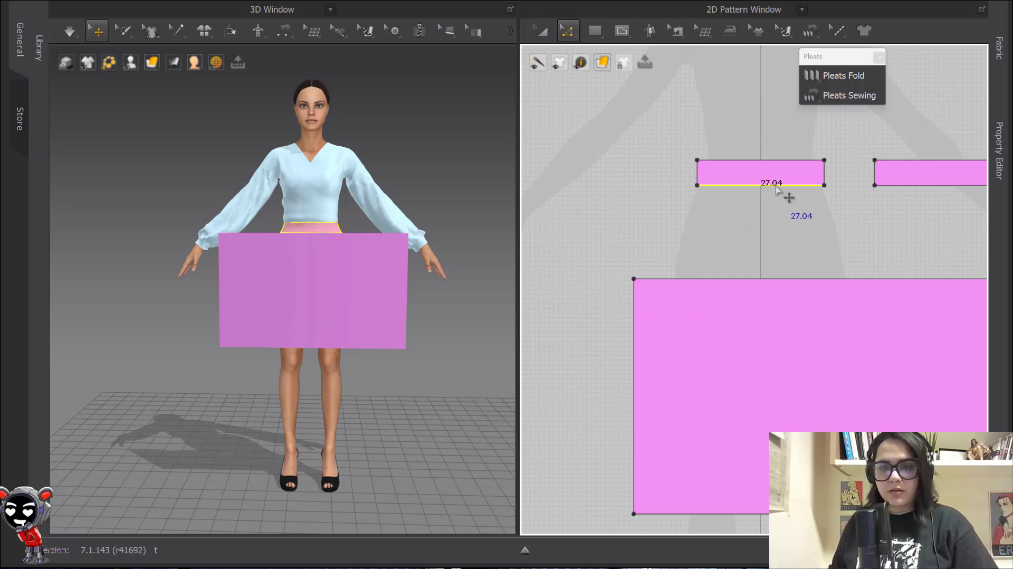
right_click(774, 184)
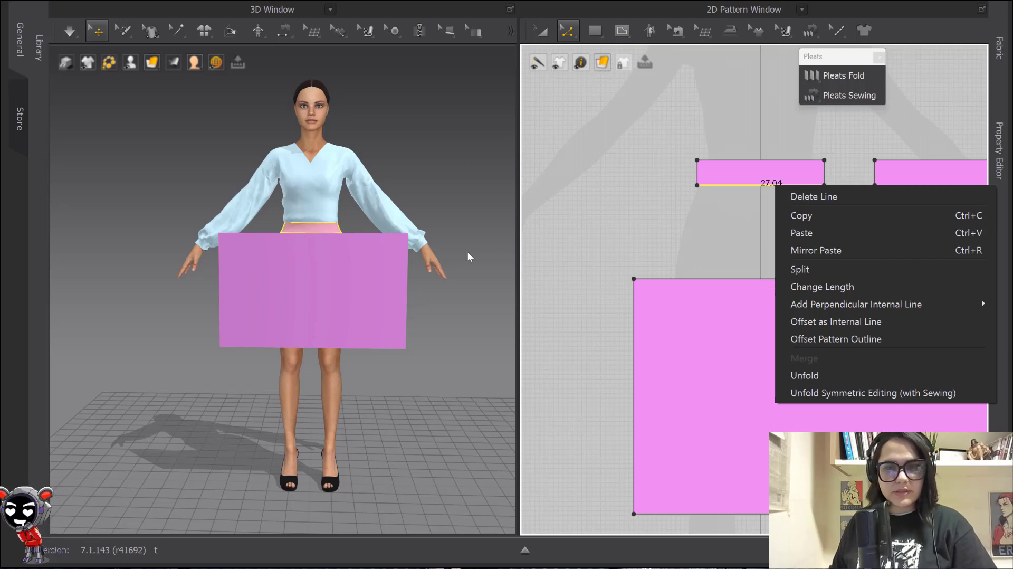
click(801, 270)
click(428, 306)
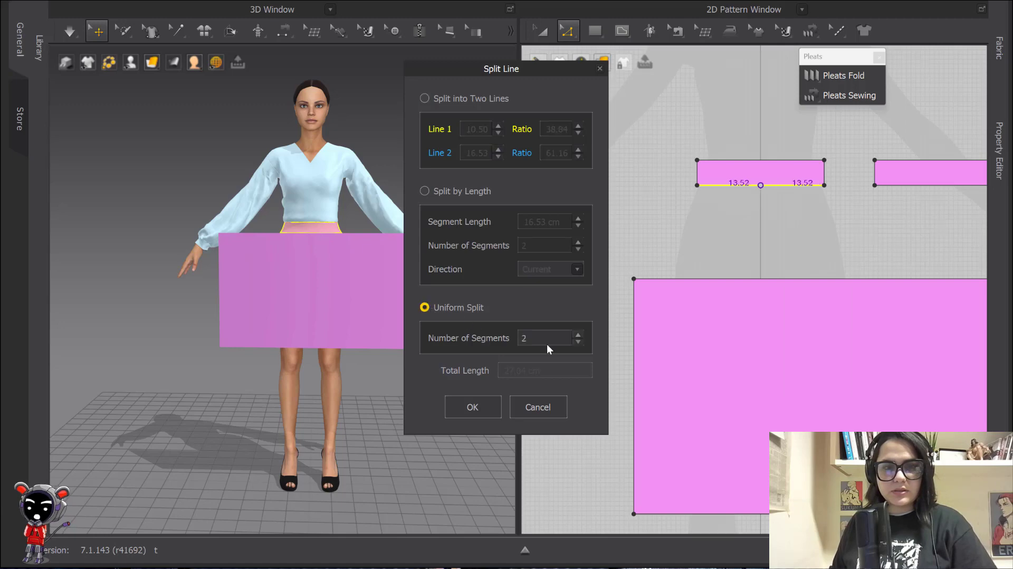
double_click(546, 341)
text(4)
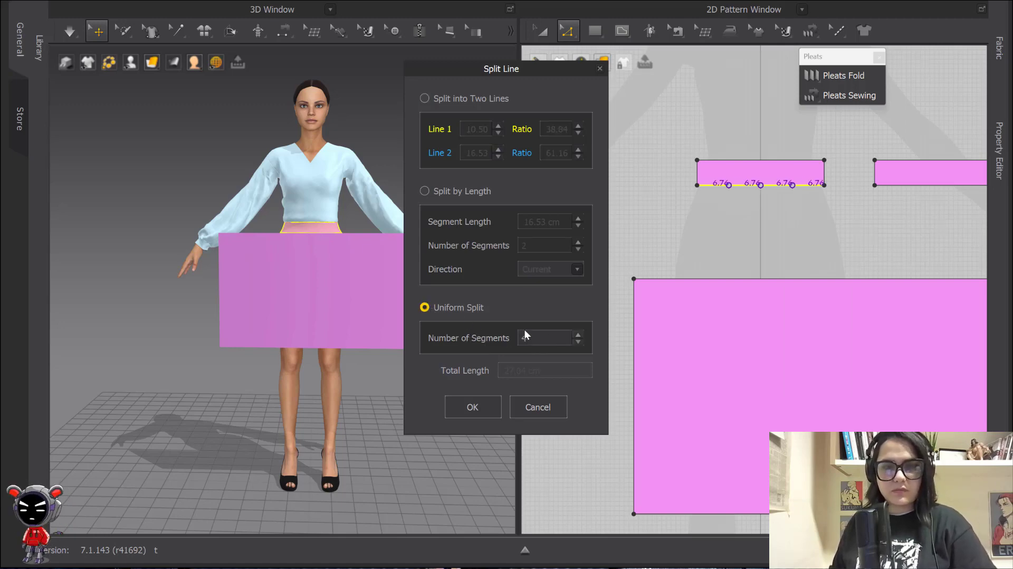
click(473, 408)
middle_drag(793, 234, 735, 247)
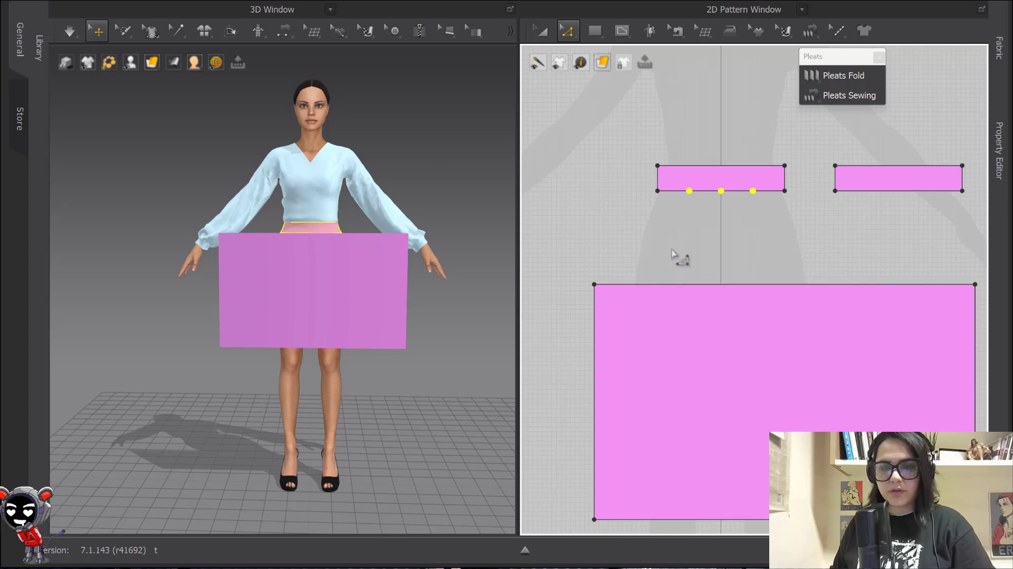
Move the large skirt rectangle up toward the waistband strips
click(647, 285)
right_click(645, 284)
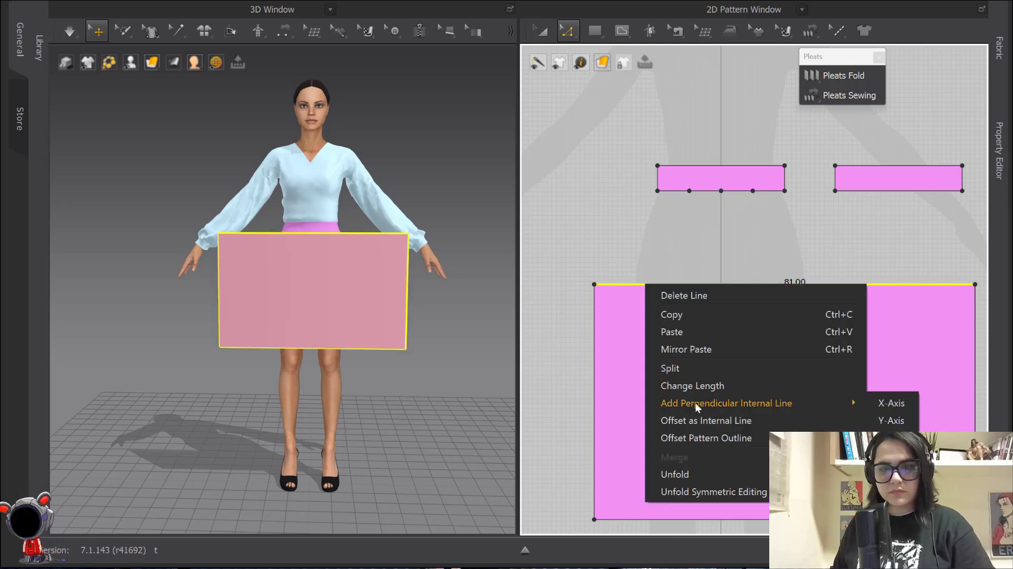
click(701, 254)
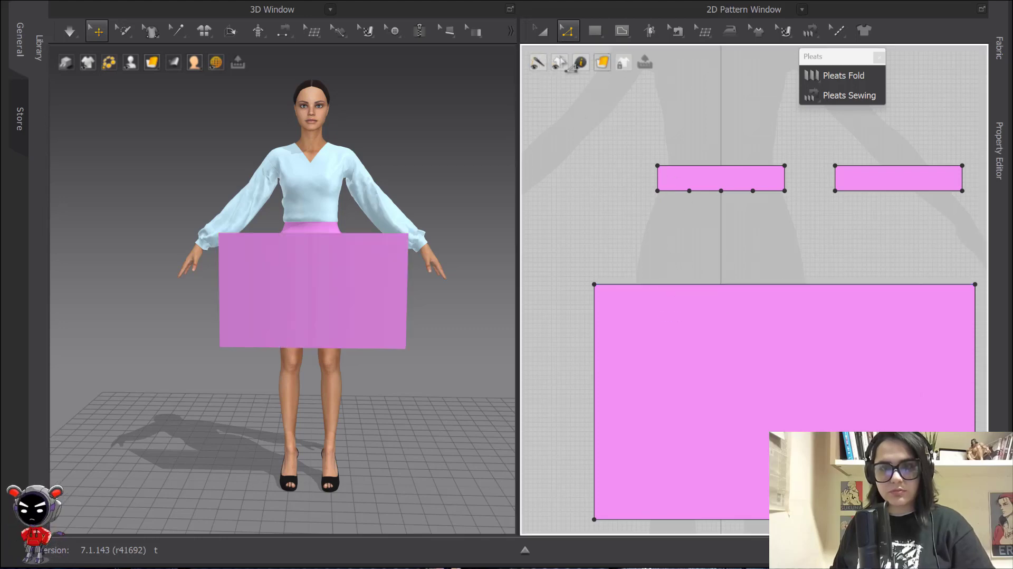
click(542, 31)
drag(739, 357, 738, 328)
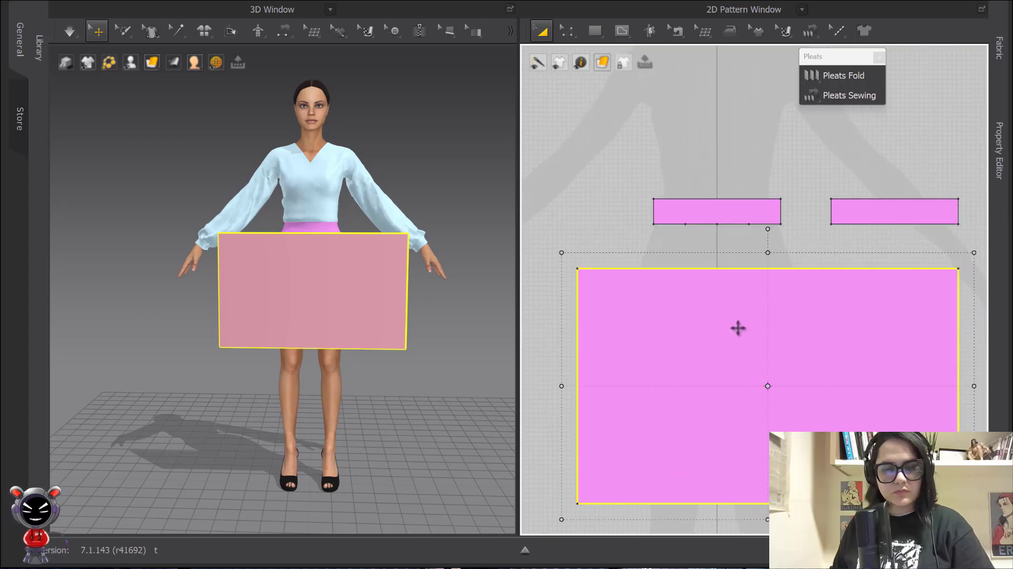
key(z)
right_click(665, 267)
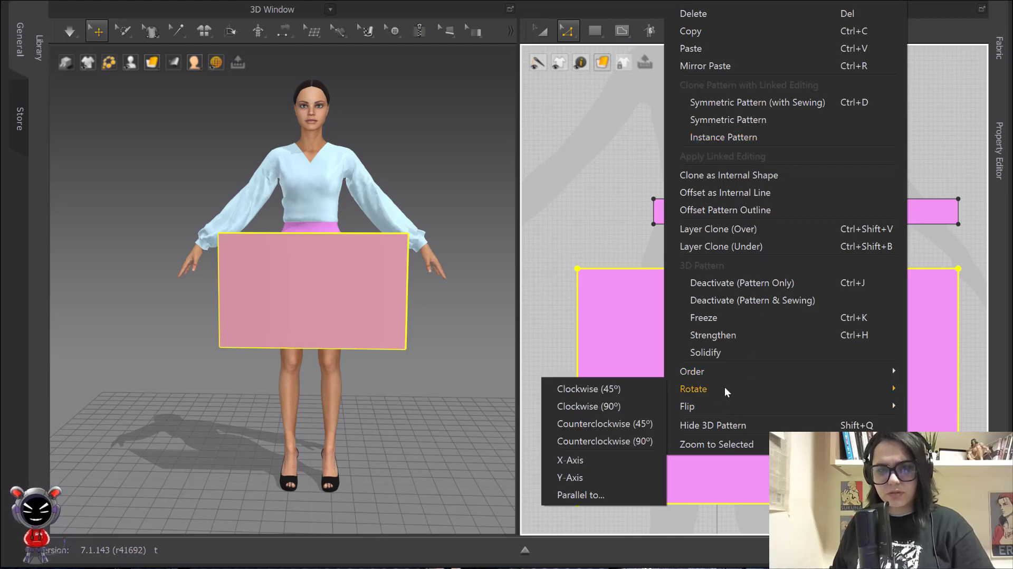
click(552, 217)
Uniformly split the rectangle's 81.00 top edge into 12 segments and move it nearer the waistbands
click(619, 270)
right_click(620, 270)
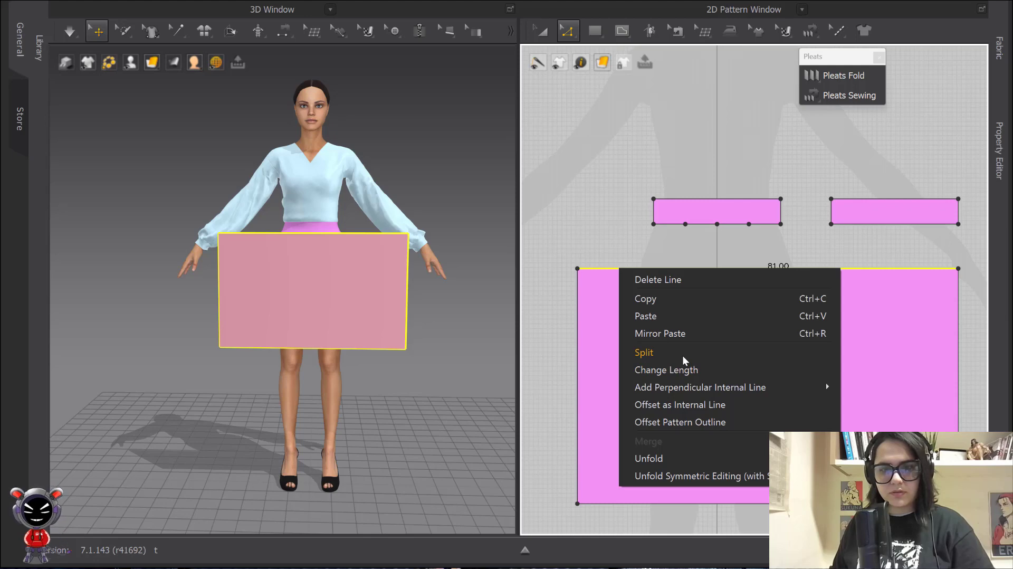
click(682, 353)
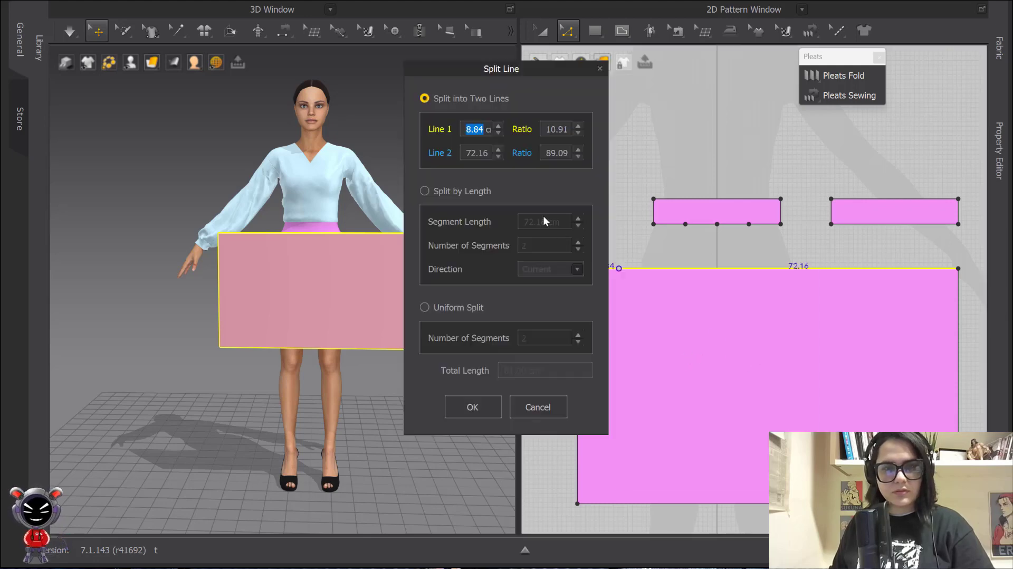
click(424, 307)
double_click(534, 339)
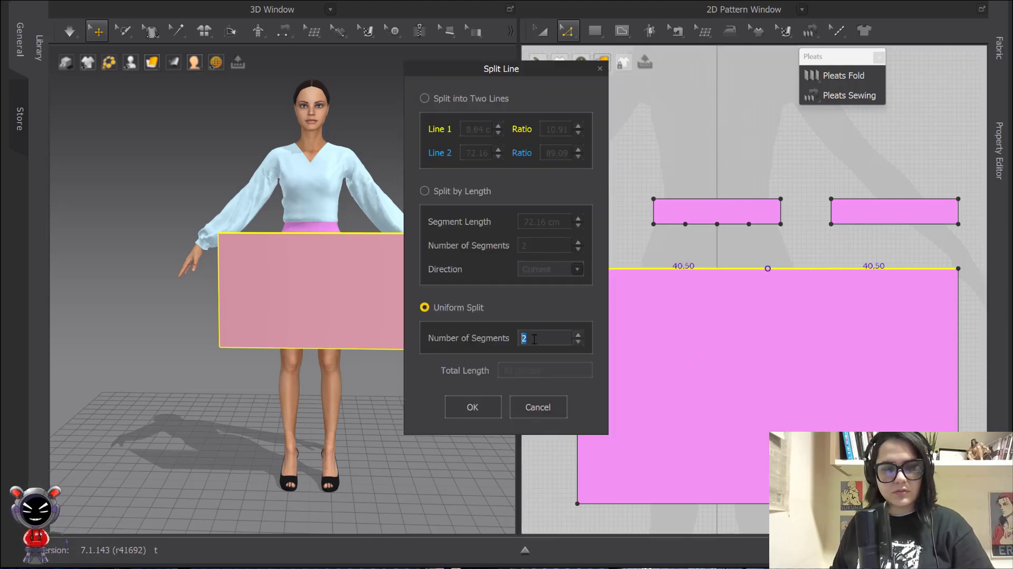
text(12)
click(482, 406)
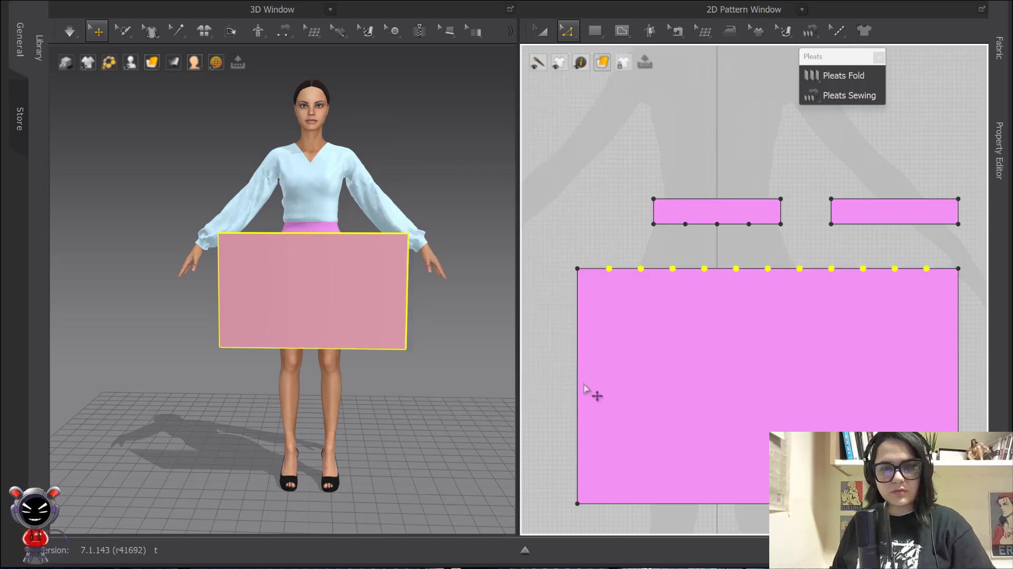
click(542, 31)
drag(769, 339, 802, 355)
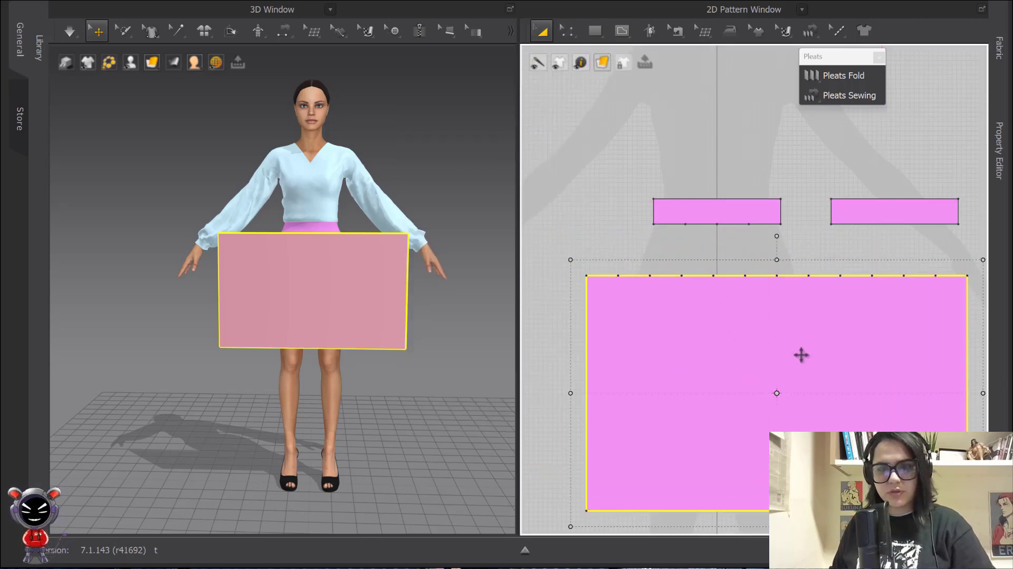
Add 11 evenly spaced vertical internal lines between the skirt rectangle's two side edges
click(640, 165)
middle_drag(776, 317, 730, 309)
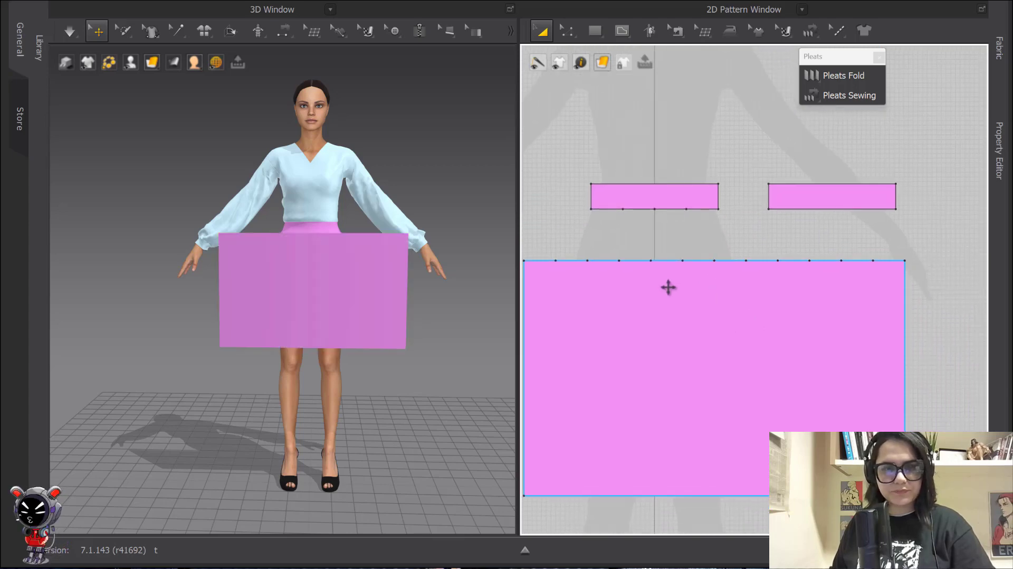
middle_drag(669, 287, 715, 286)
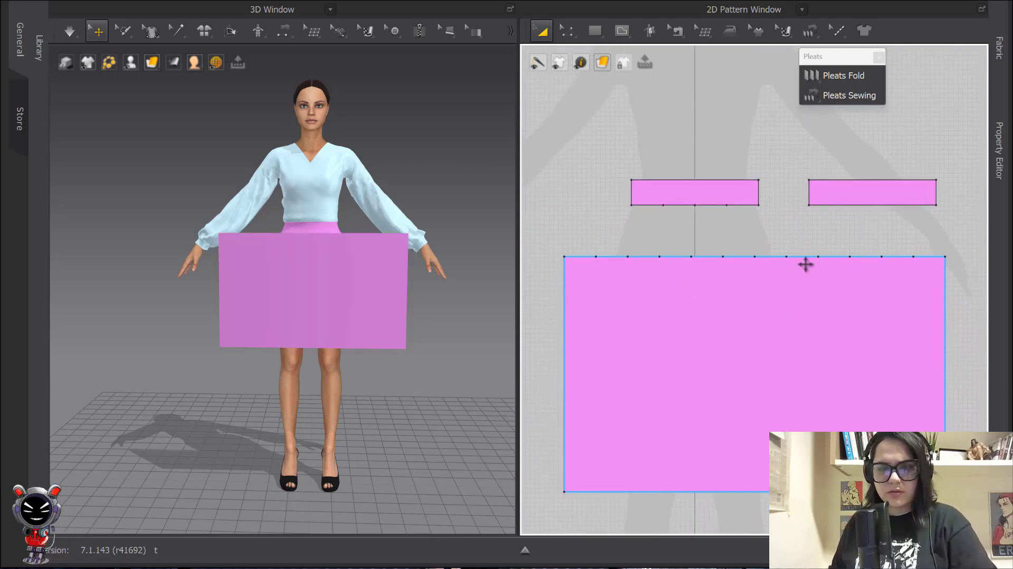
key(m)
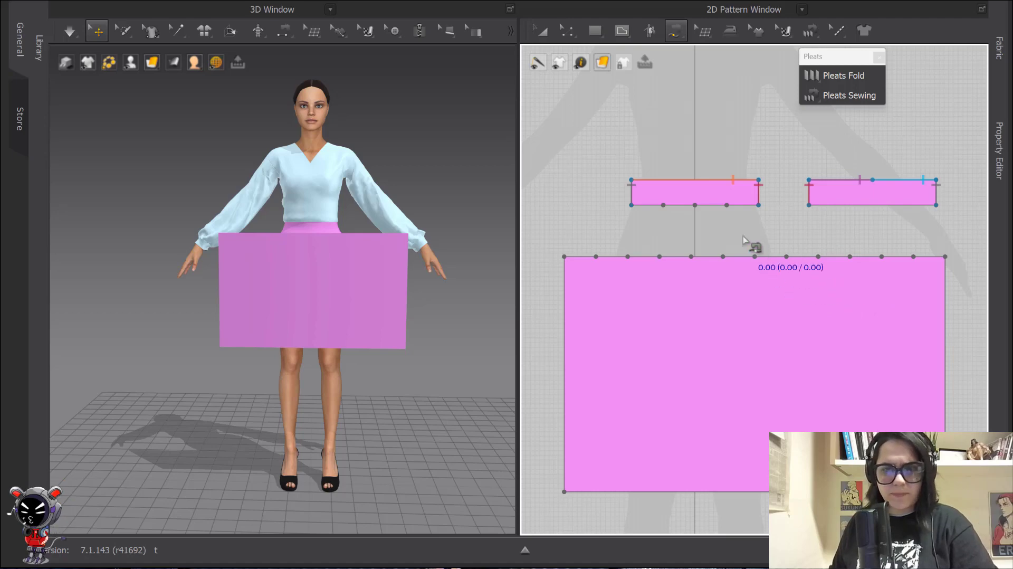
key(a)
click(849, 344)
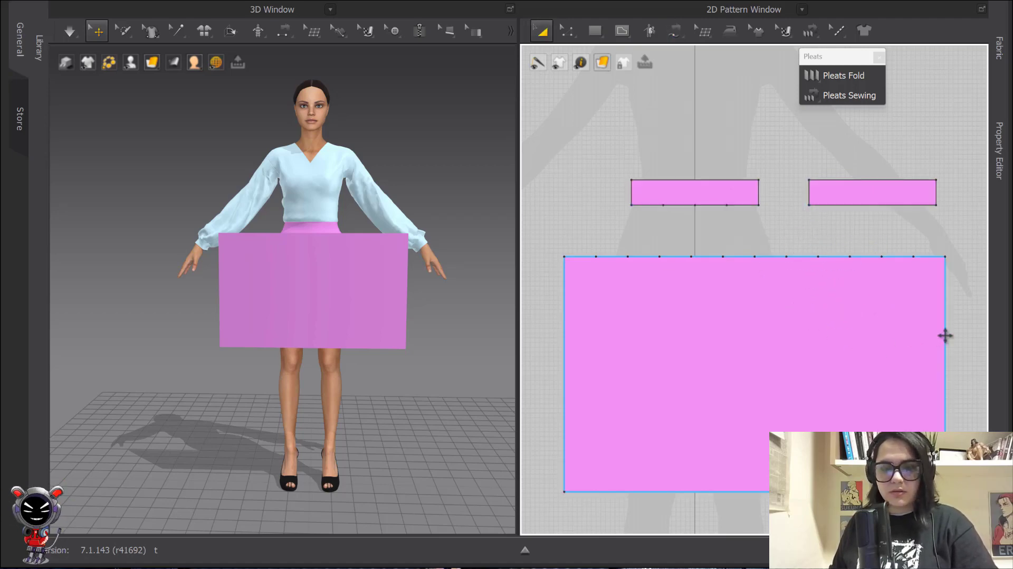
key(z)
click(945, 343)
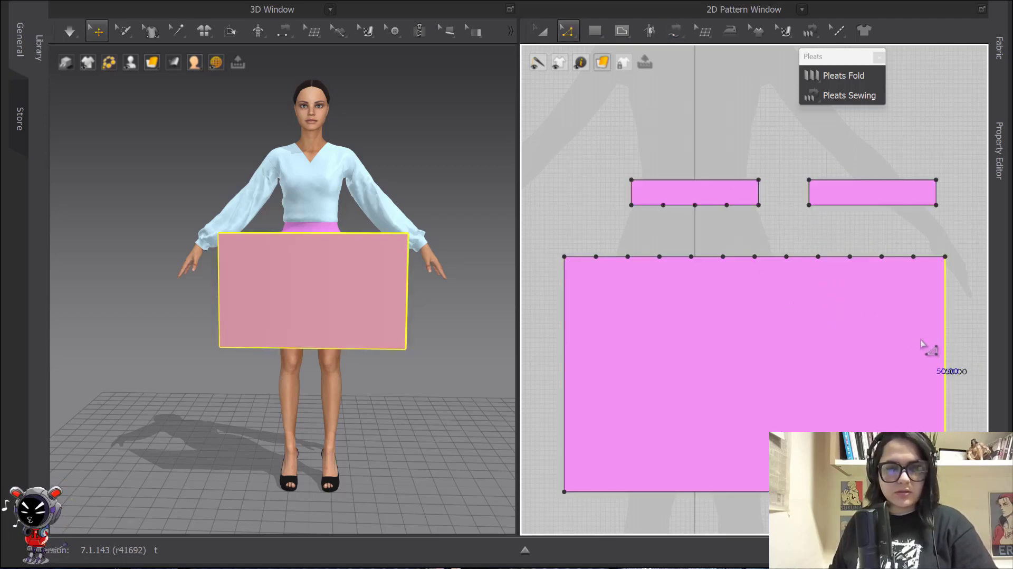
shift+click(565, 349)
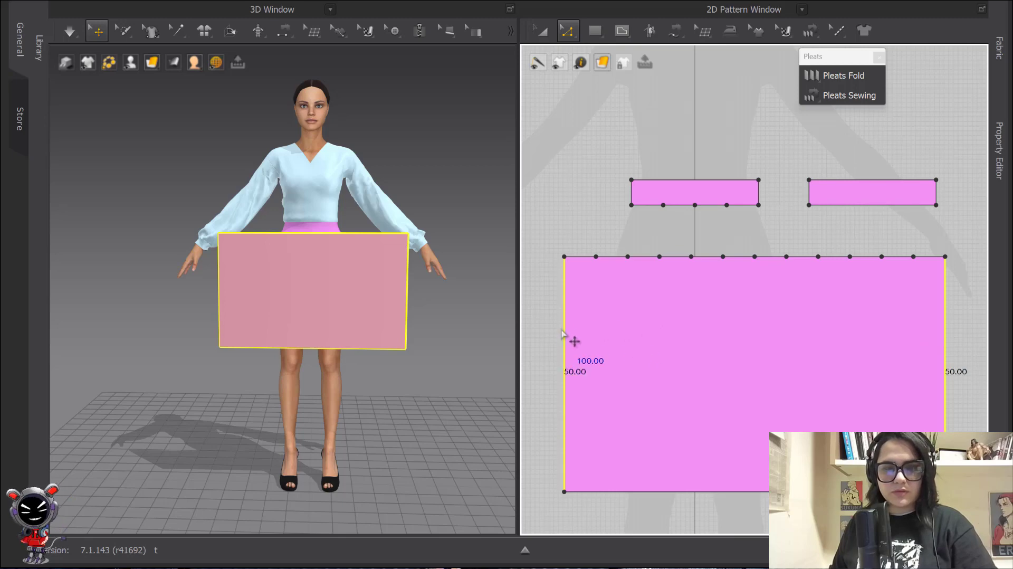
right_click(562, 333)
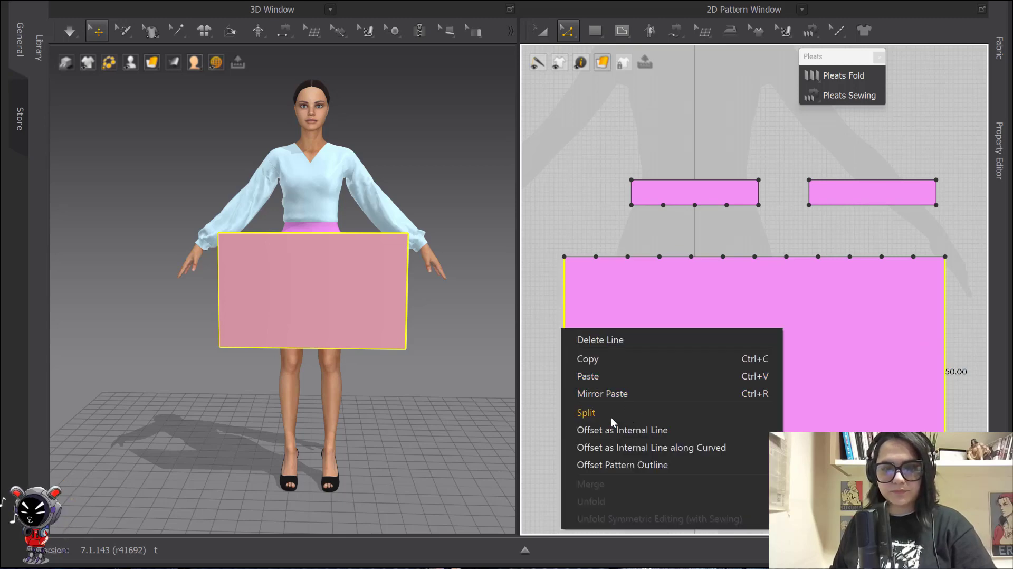
click(618, 445)
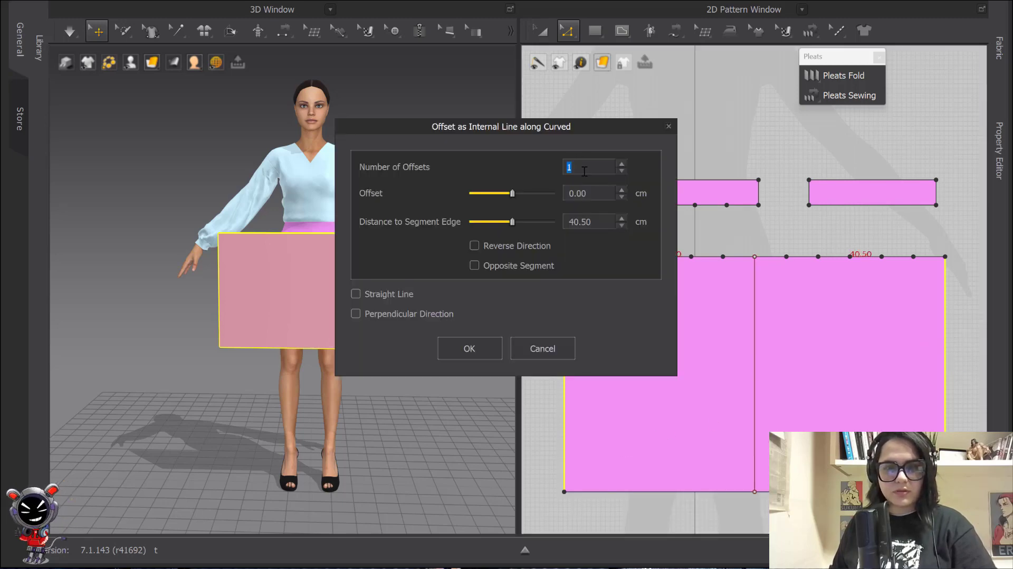
text(11)
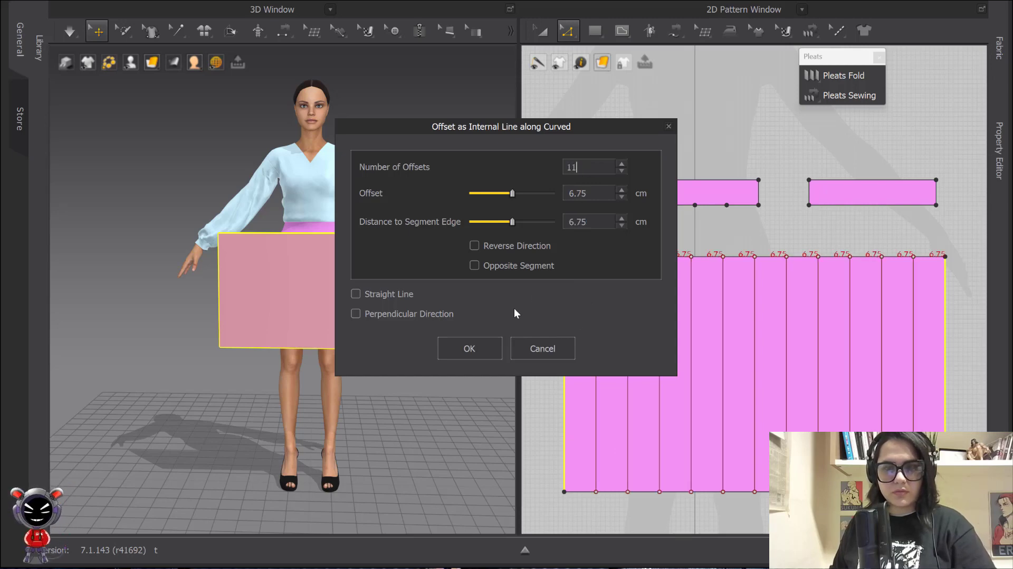
click(477, 348)
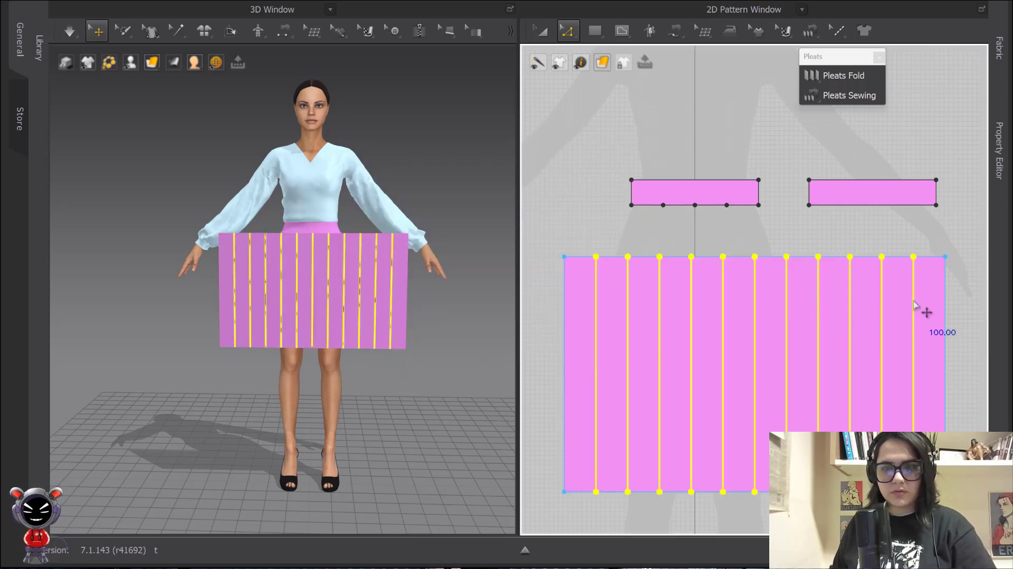
Extend the 11 internal lines to the pattern outline, adding points on top and bottom edges
right_click(914, 302)
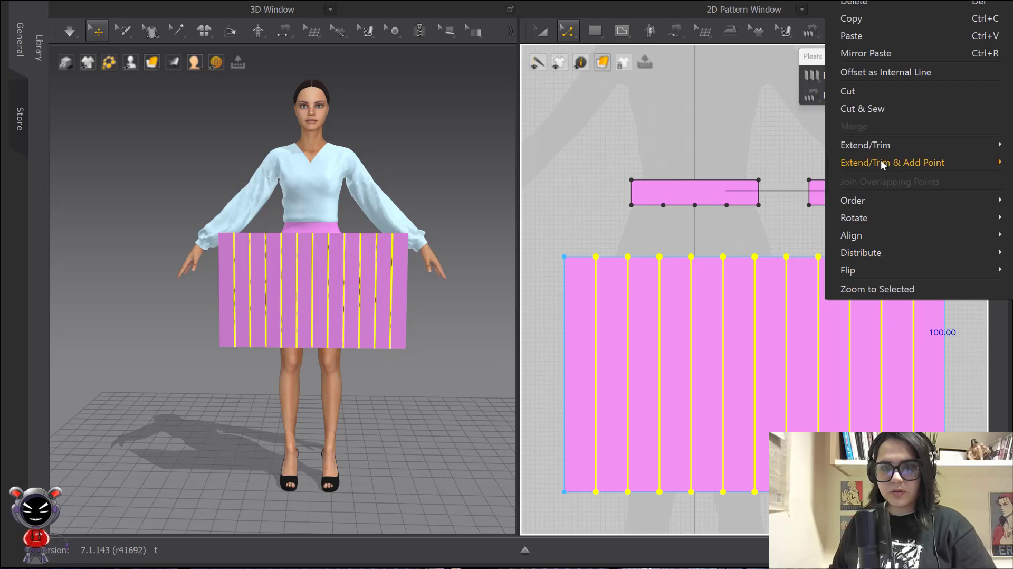
mouse_move(881, 161)
click(784, 167)
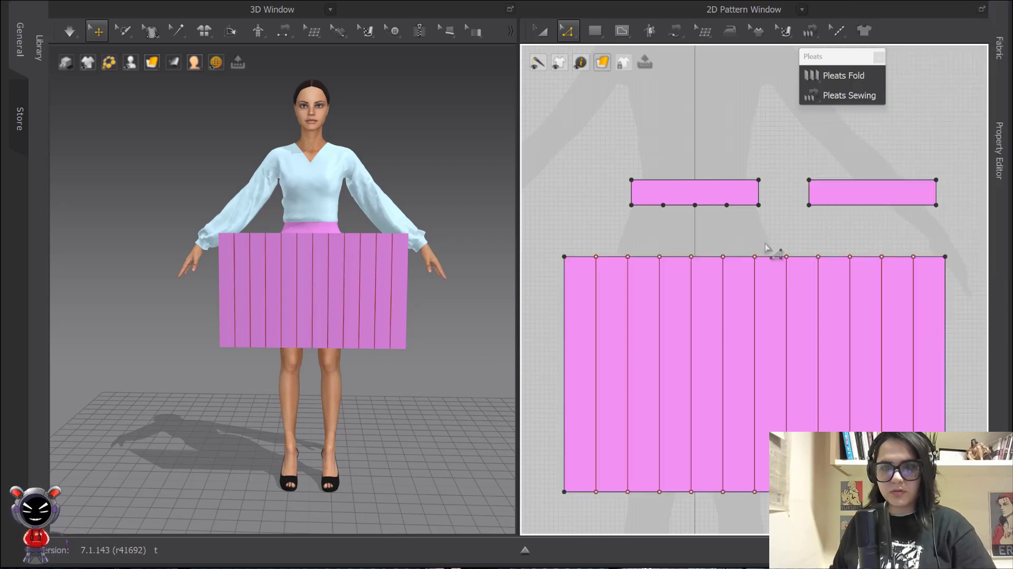
middle_drag(774, 240, 762, 188)
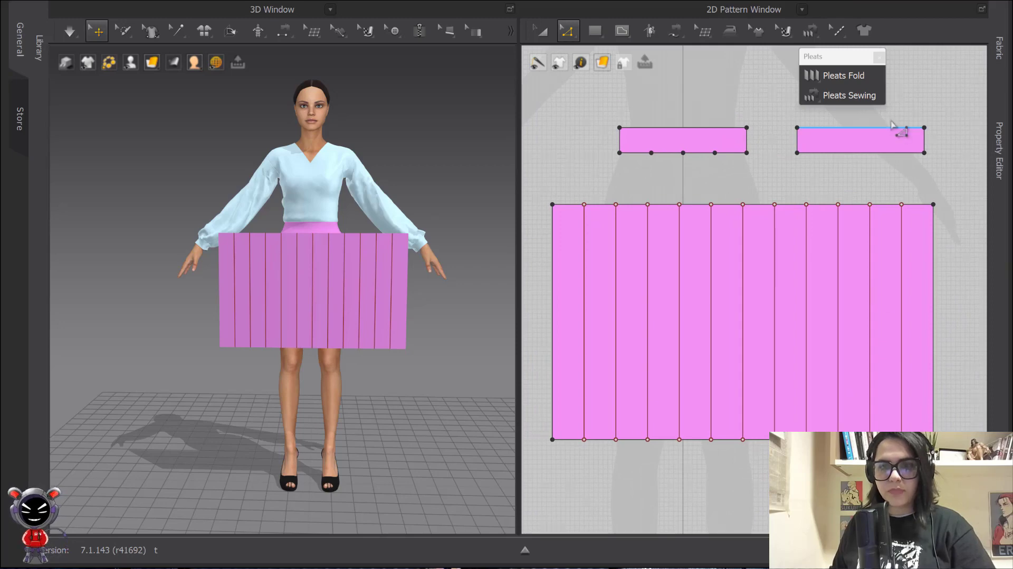
Fold the skirt panel into knife pleats across its width, 3 lines per pleat, 0–360 angles
click(839, 76)
click(567, 231)
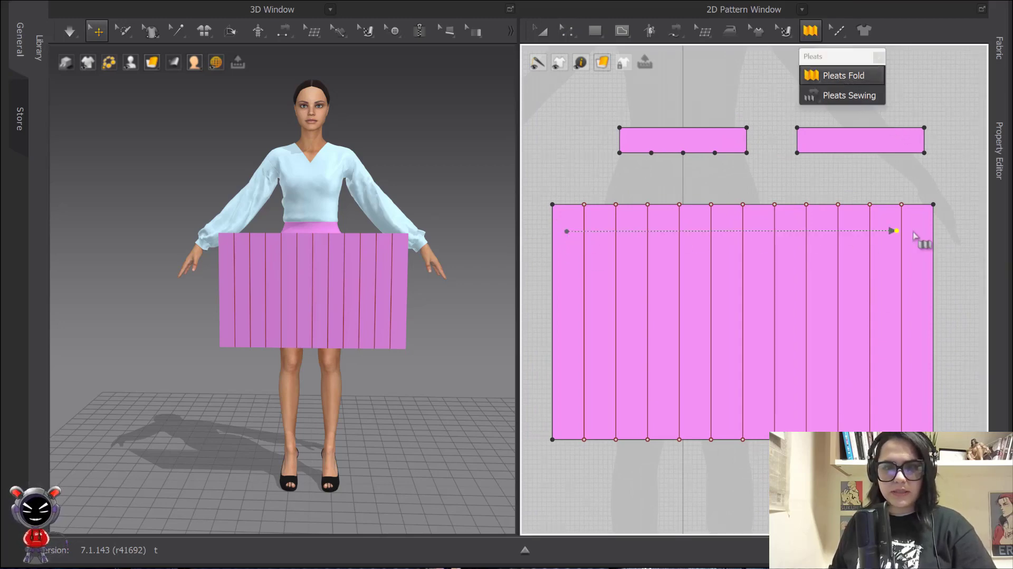
click(924, 230)
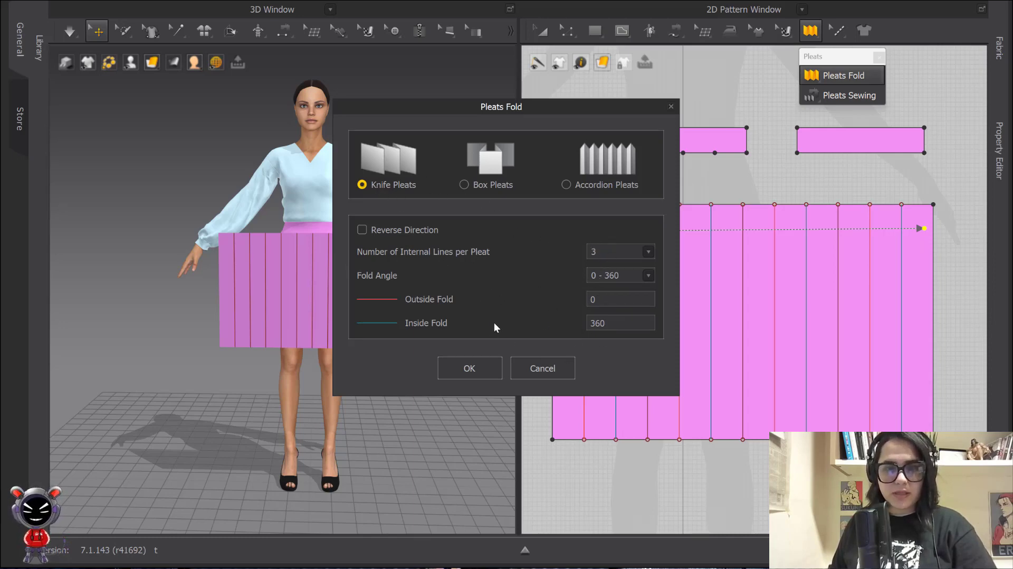
click(469, 367)
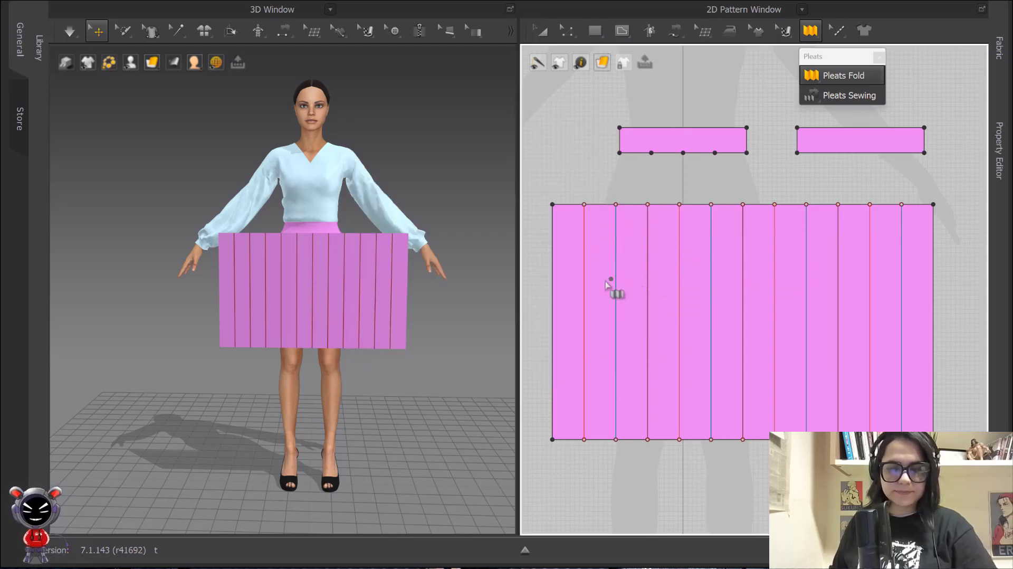
key(m)
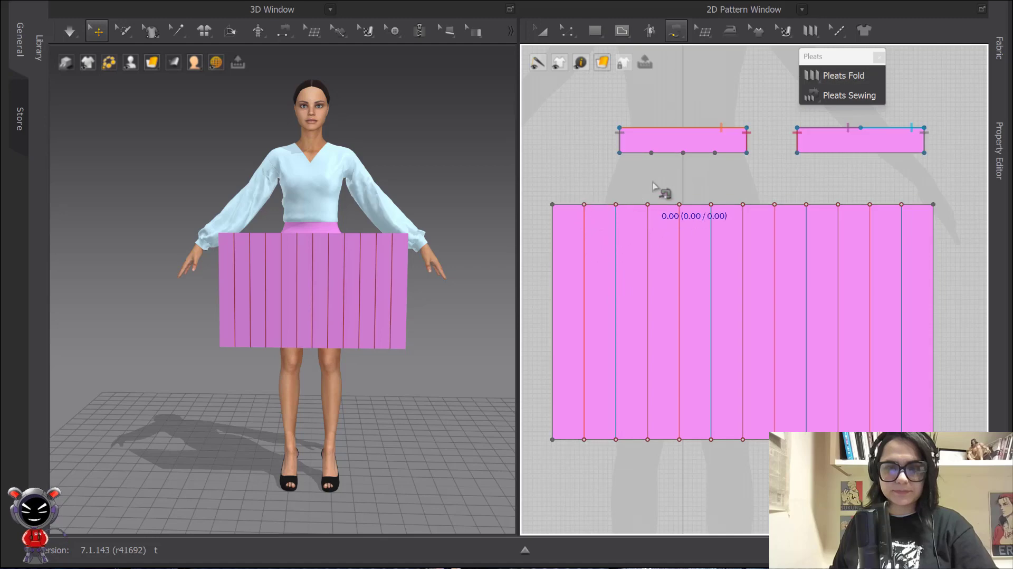
Pleat-sew the left waistband's 4-segment bottom edge to the skirt panel's entire top edge
click(620, 155)
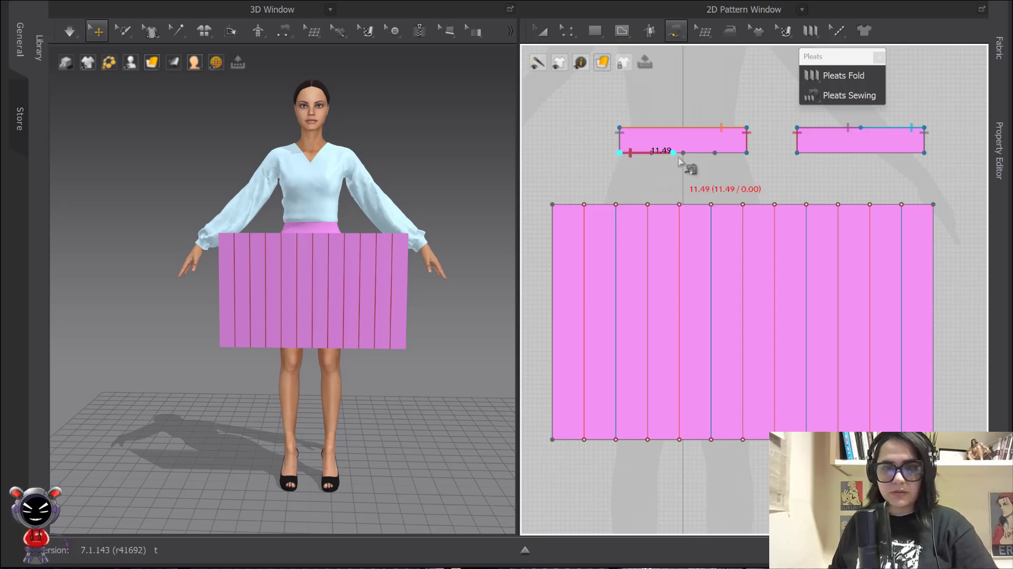
click(747, 153)
click(552, 204)
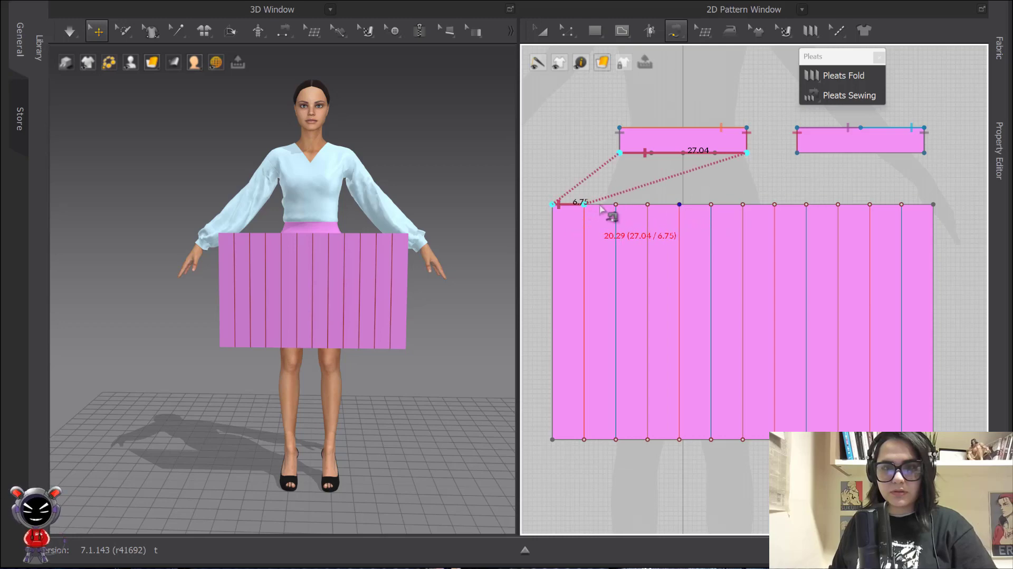
click(693, 204)
click(823, 96)
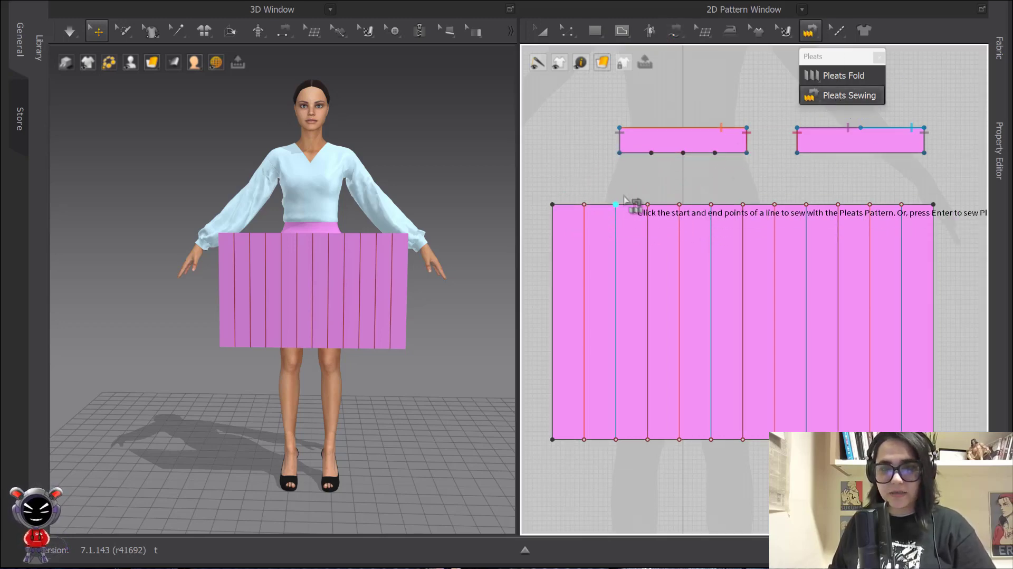
click(619, 153)
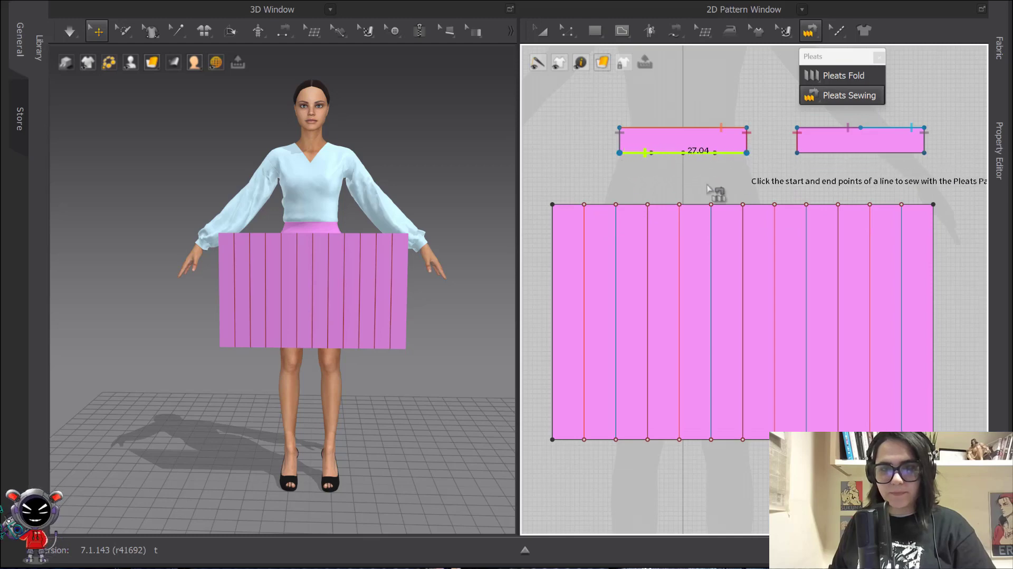
click(552, 204)
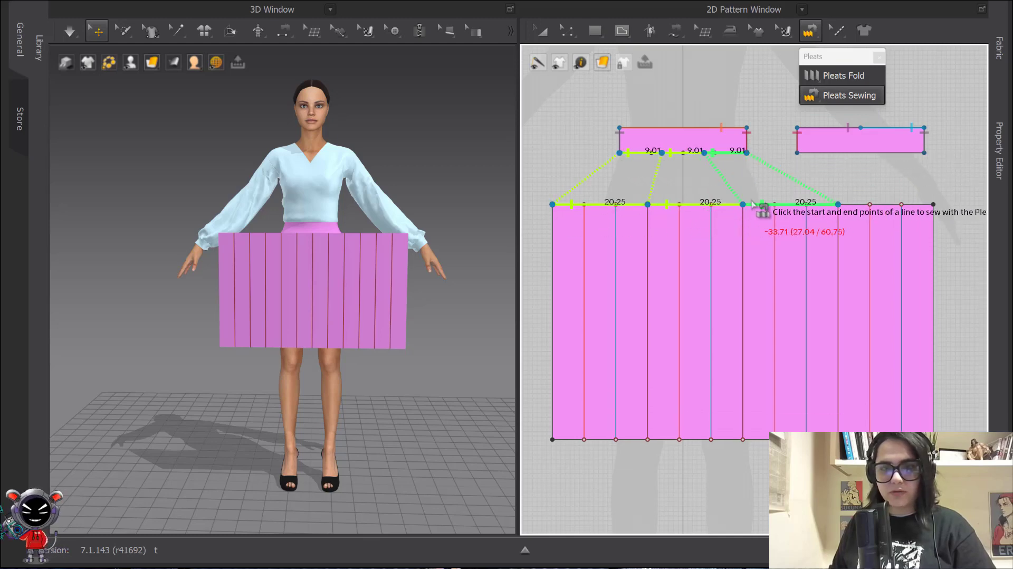
click(868, 205)
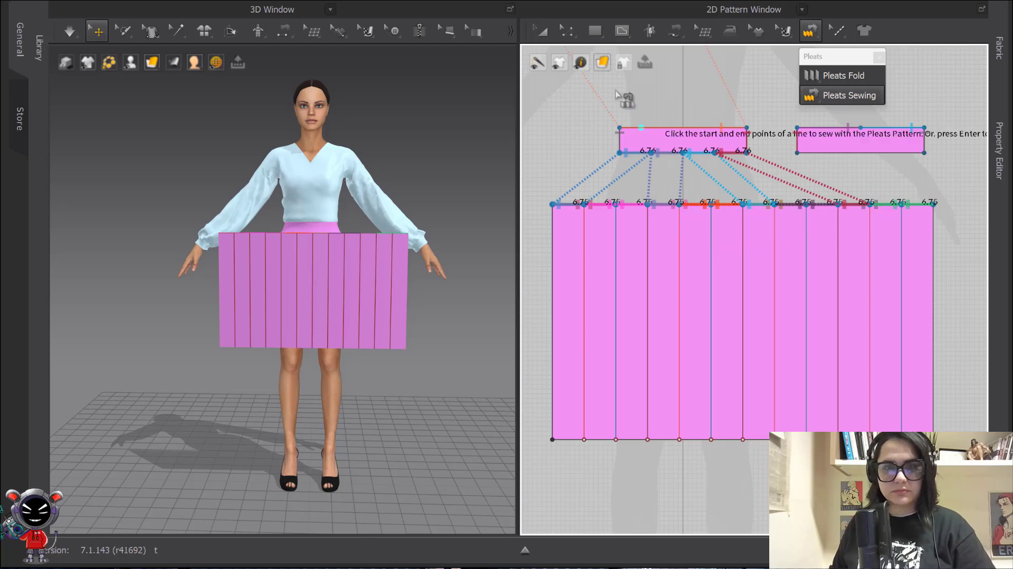
click(542, 31)
click(377, 281)
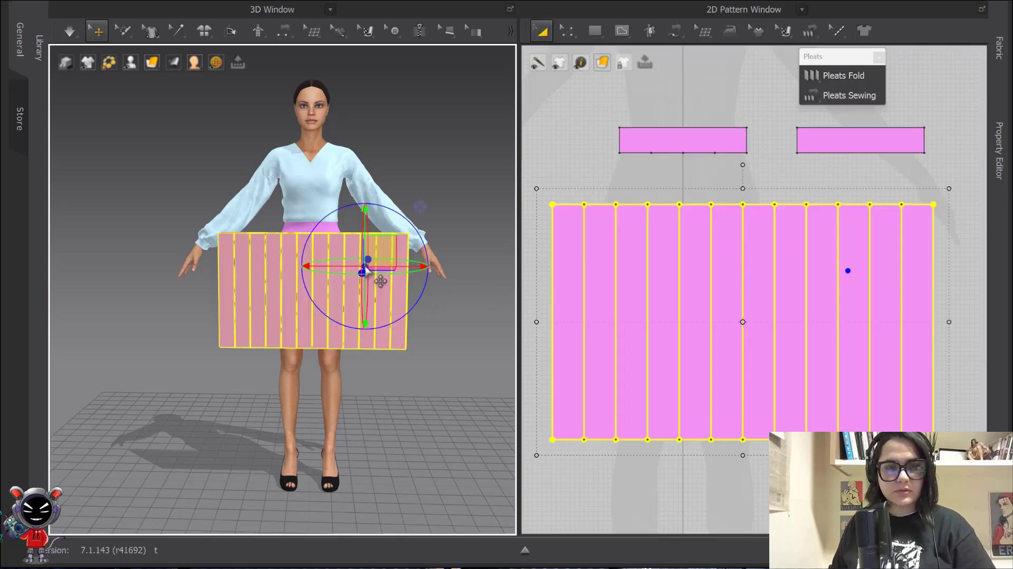
Strengthen the skirt pattern and briefly simulate so it drapes in pleats below the waistband
right_click(378, 281)
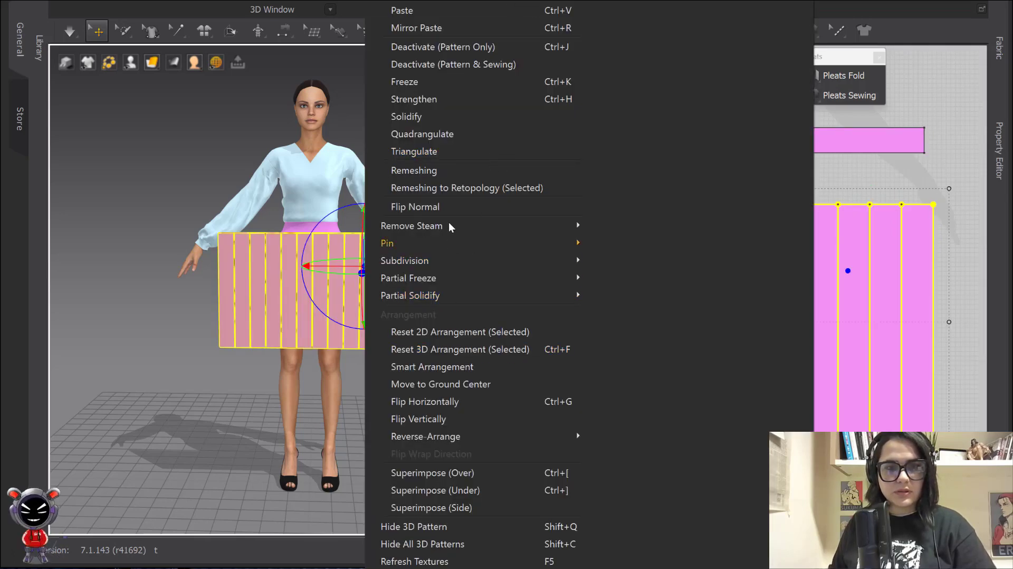
click(441, 99)
key(space)
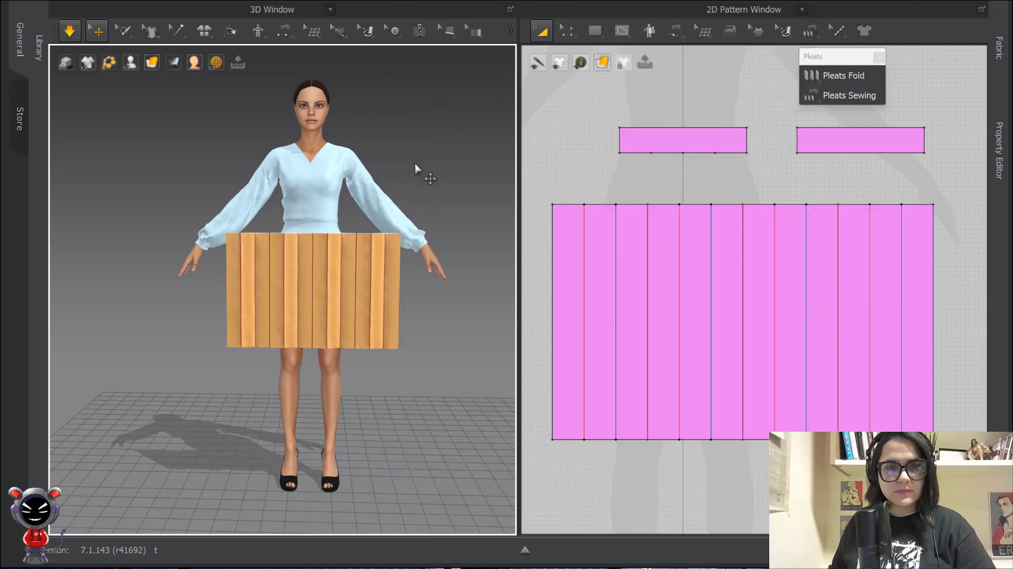
key(space)
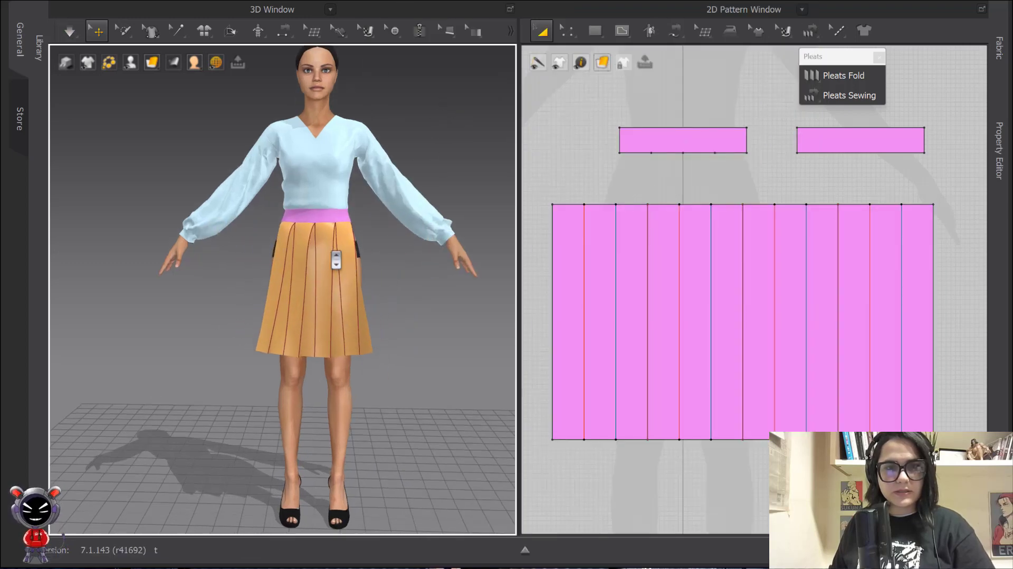
scroll(340, 261, up, 3)
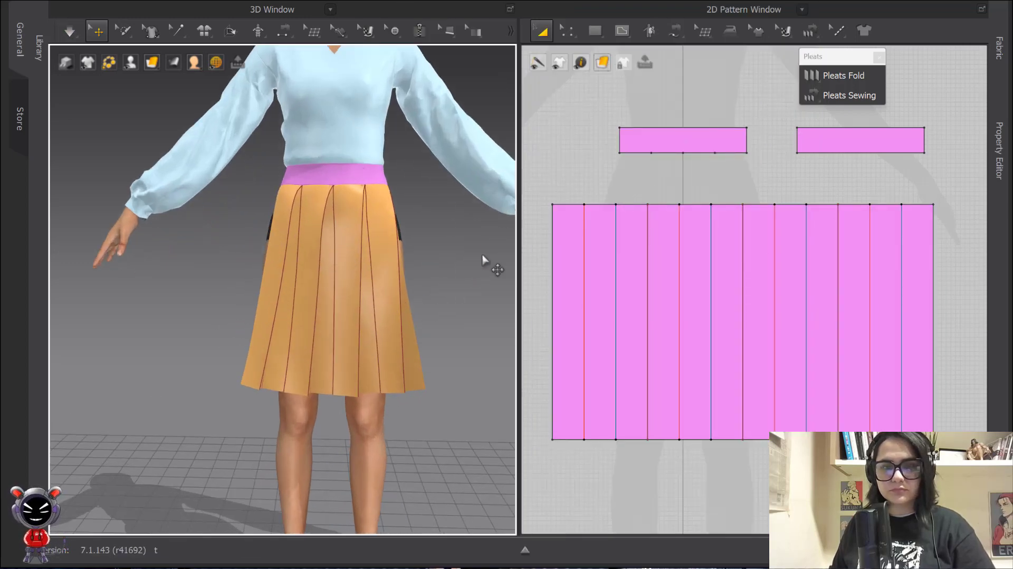
scroll(777, 233, down, 3)
click(758, 235)
Delete the seams joining the skirt's top edge to the waistband
scroll(748, 204, up, 2)
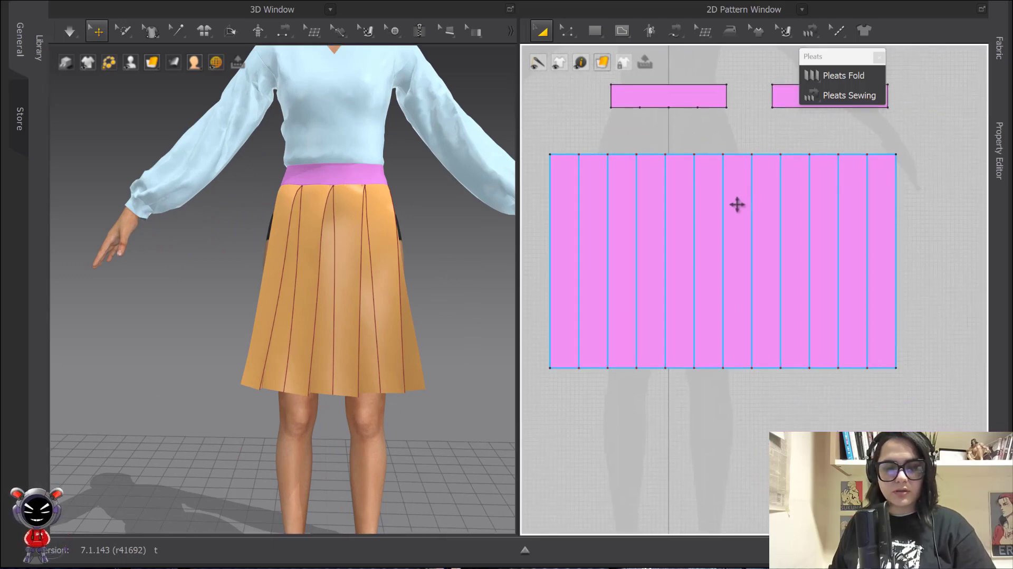
key(b)
scroll(674, 197, down, 2)
mouse_move(690, 218)
middle_down()
mouse_move(676, 203)
mouse_move(679, 228)
middle_up()
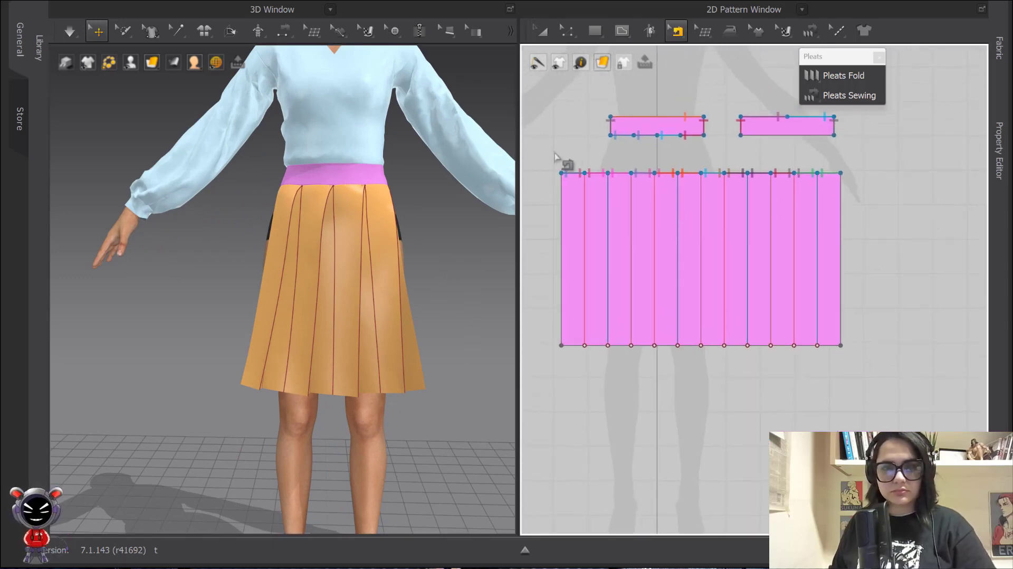
drag(555, 157, 866, 204)
key(Delete)
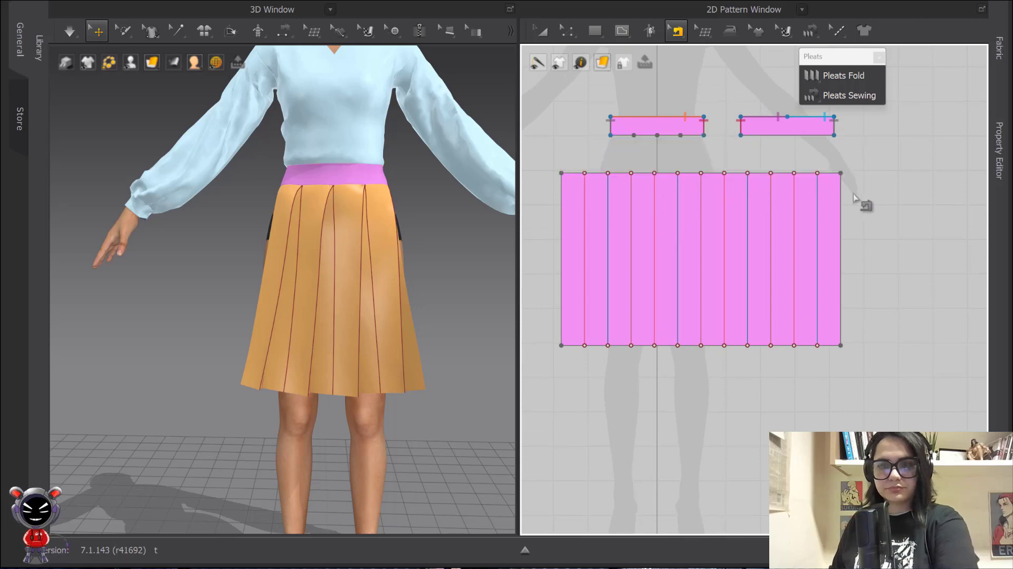
Redo the knife pleat folds in two halves, from each side edge to the skirt's centre
scroll(651, 158, up, 2)
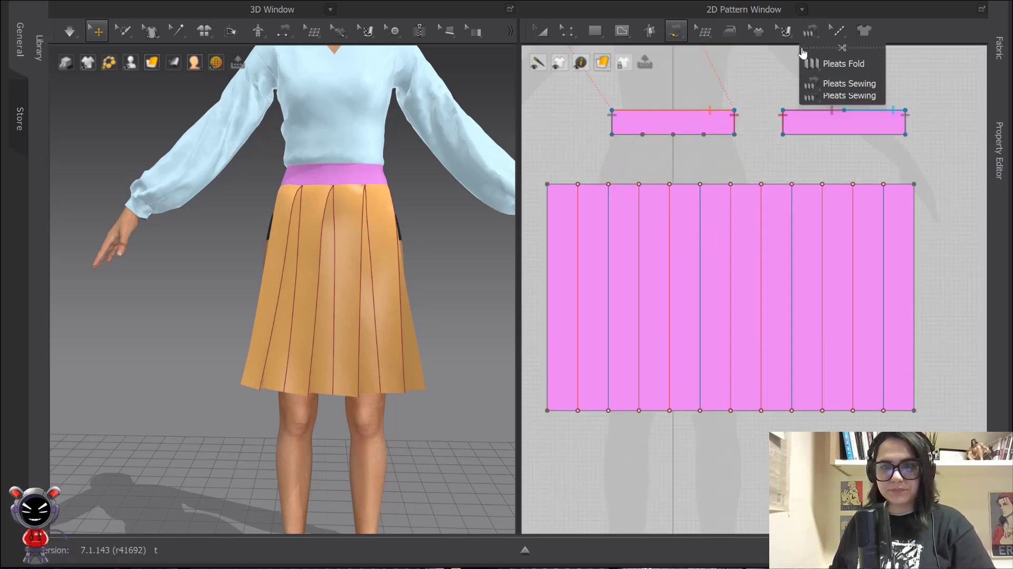
click(811, 37)
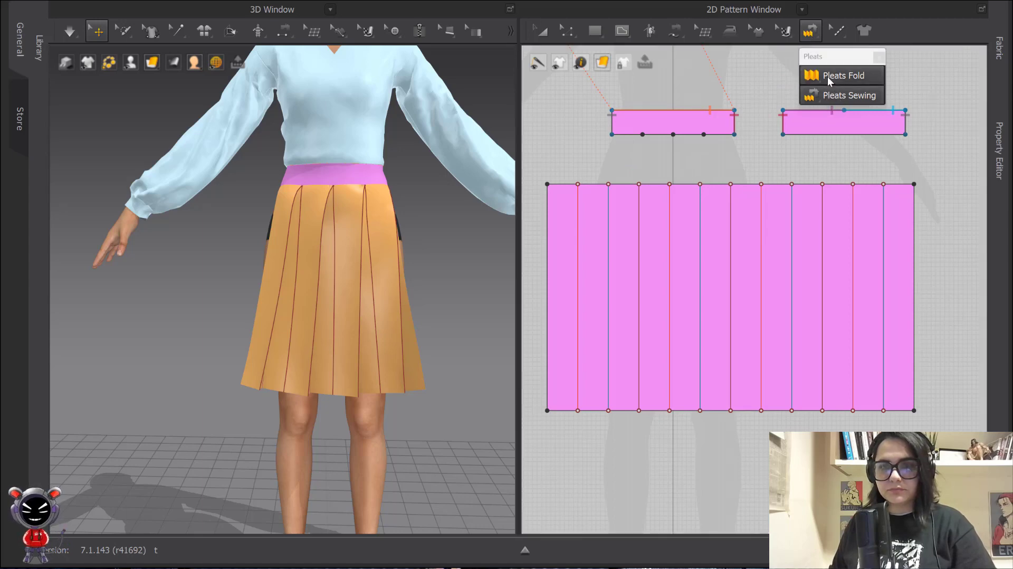
click(844, 75)
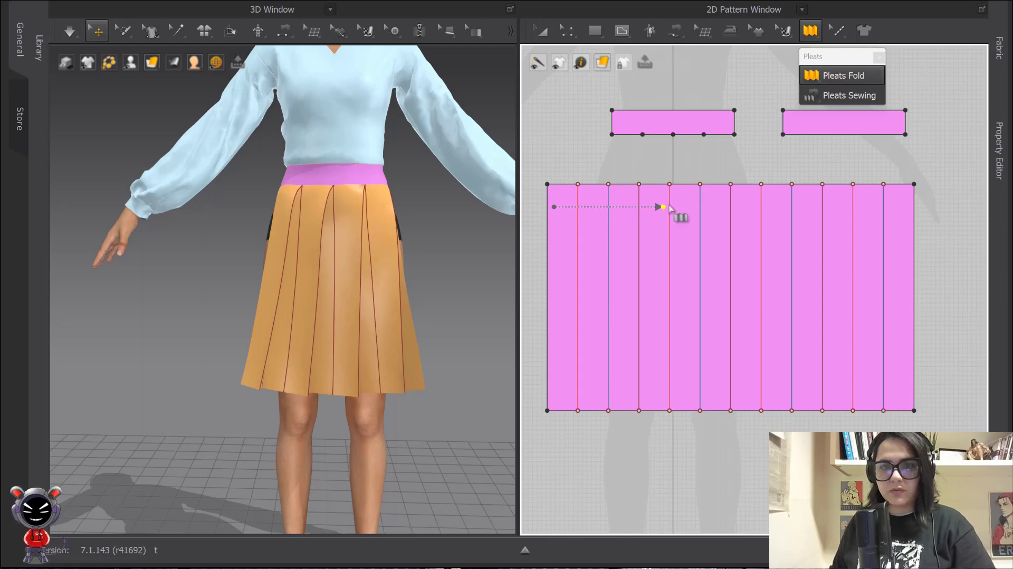
click(731, 205)
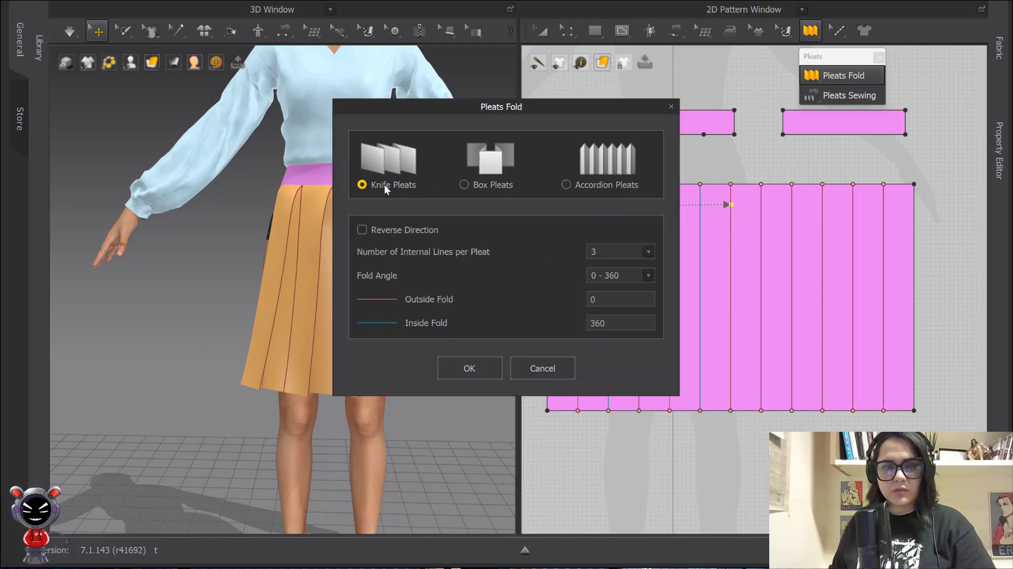
click(469, 367)
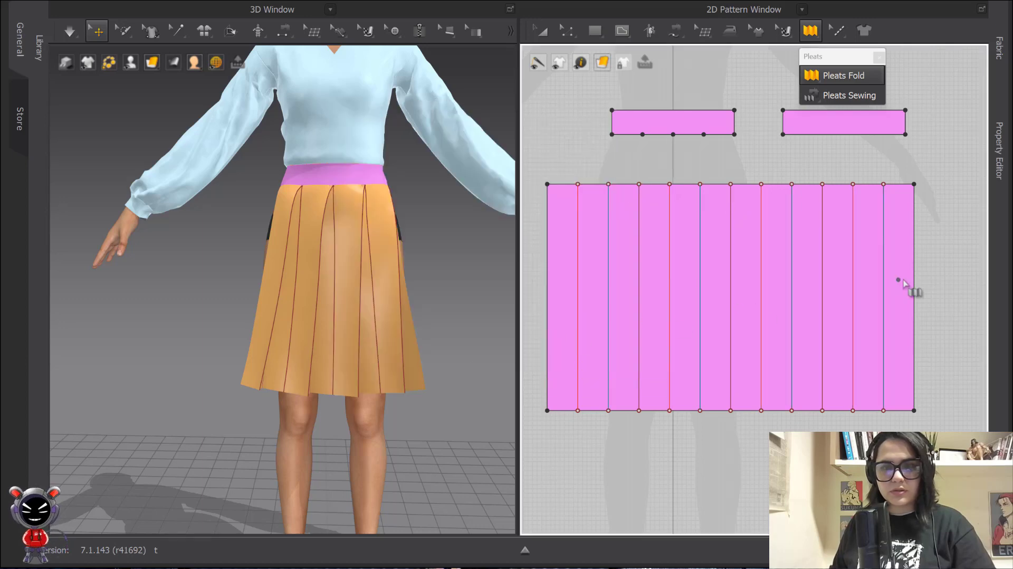
click(909, 217)
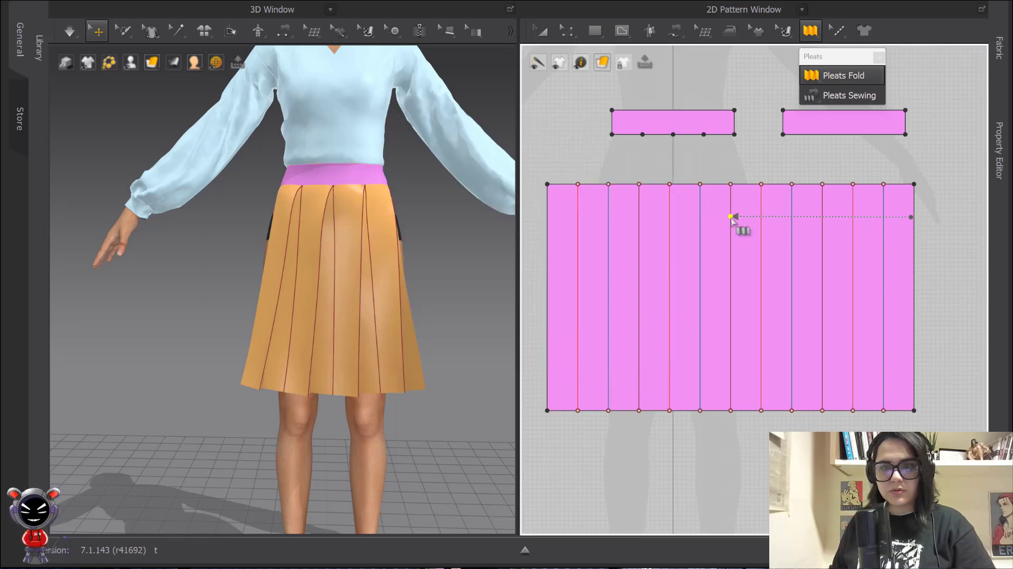
click(731, 217)
click(469, 368)
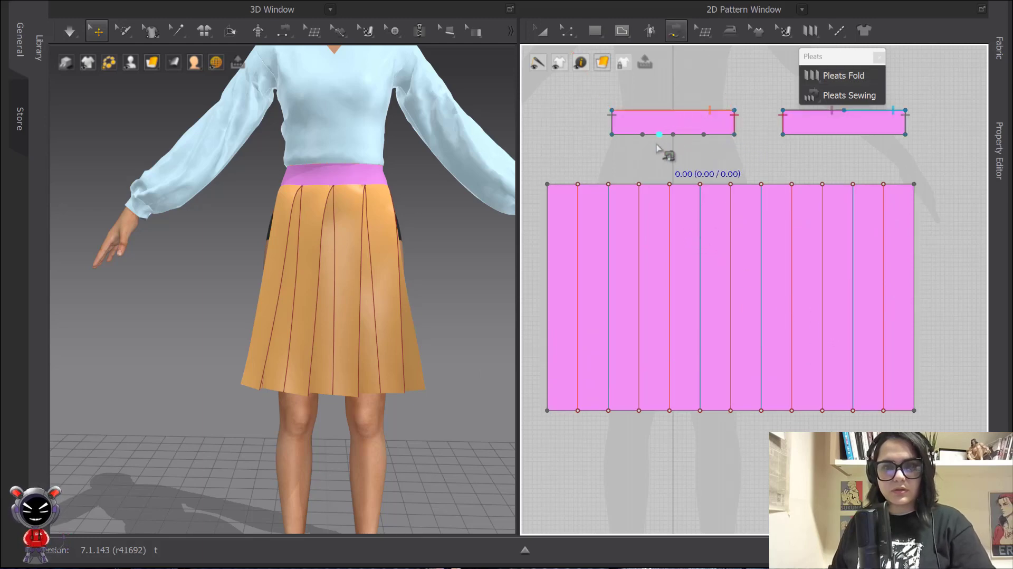
Pleat-sew each half of the left waistband's bottom edge to the matching half of the skirt top
click(839, 95)
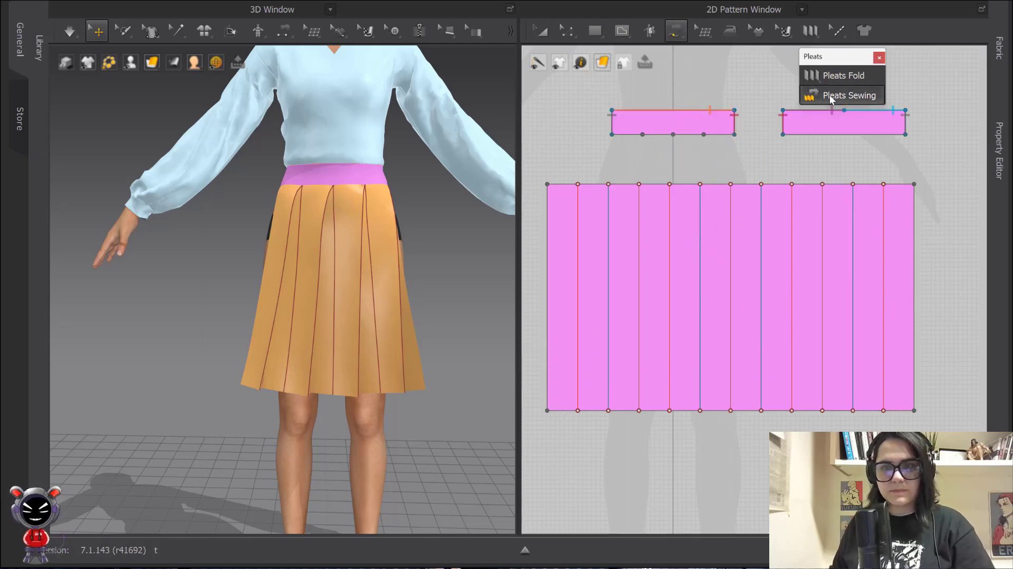
click(612, 136)
click(673, 135)
click(547, 184)
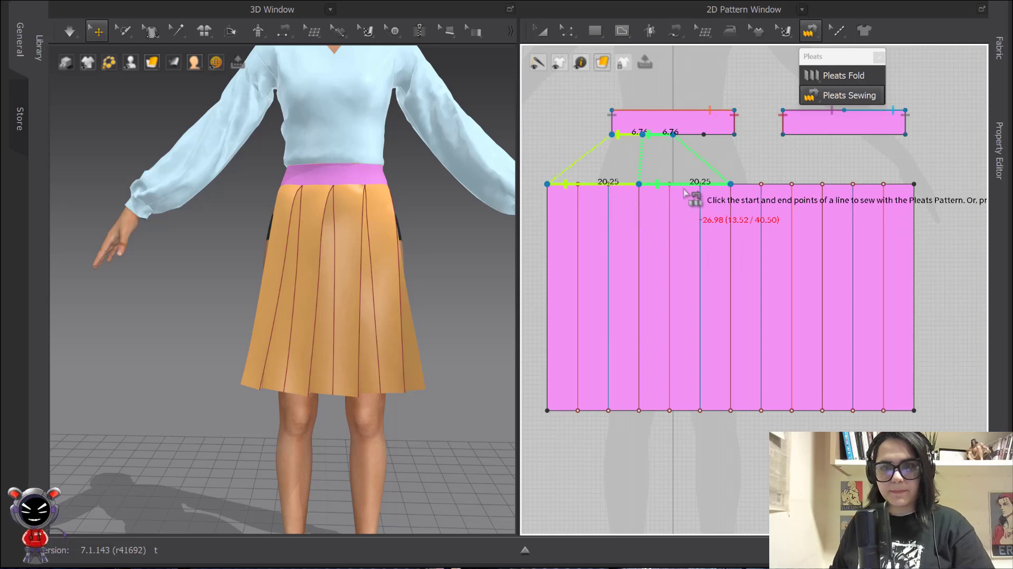
click(731, 184)
click(734, 135)
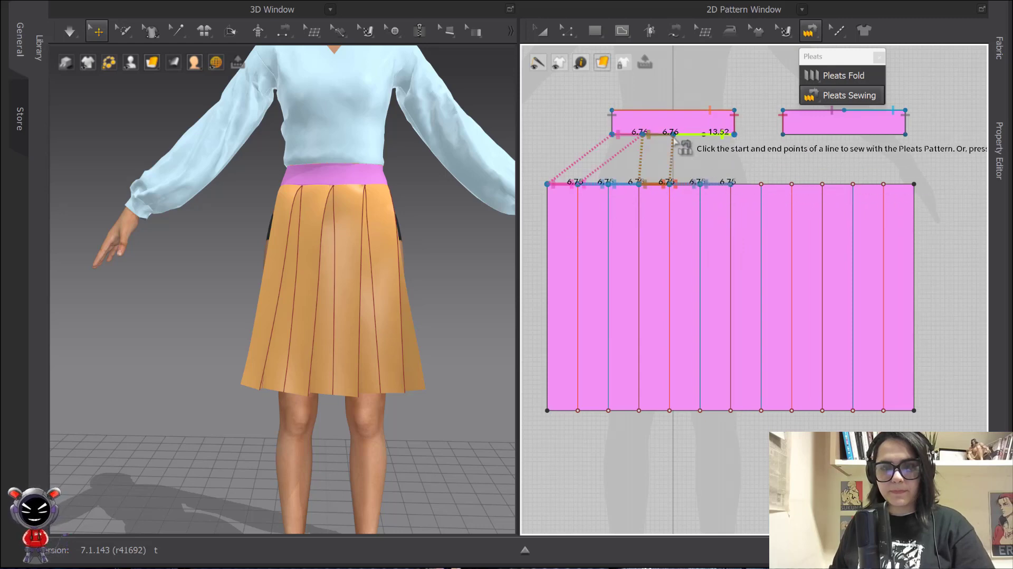
click(913, 185)
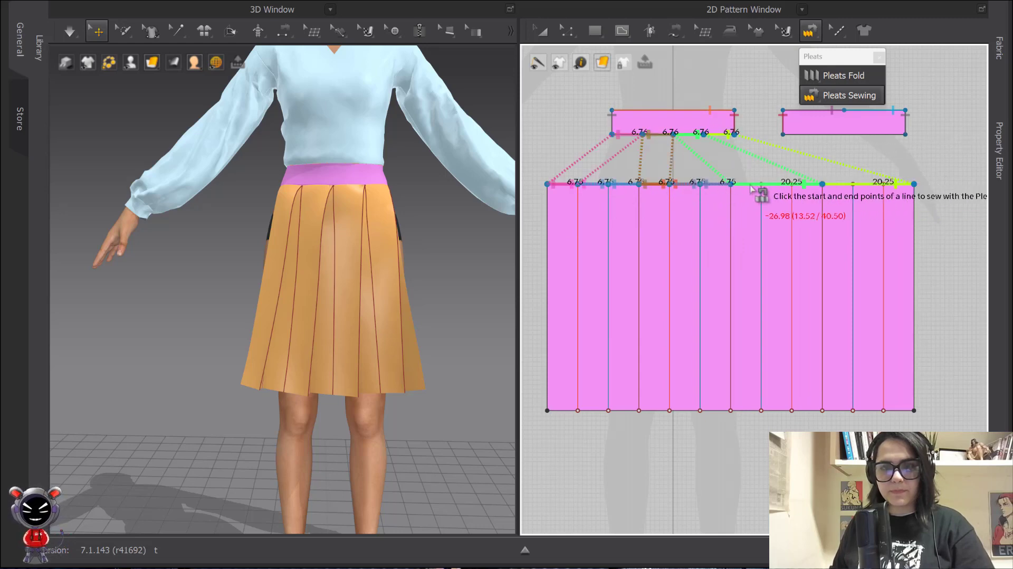
Reset the skirt's 3D arrangement, rotate it to face the avatar, and simulate until it settles
key(a)
click(372, 271)
right_click(361, 252)
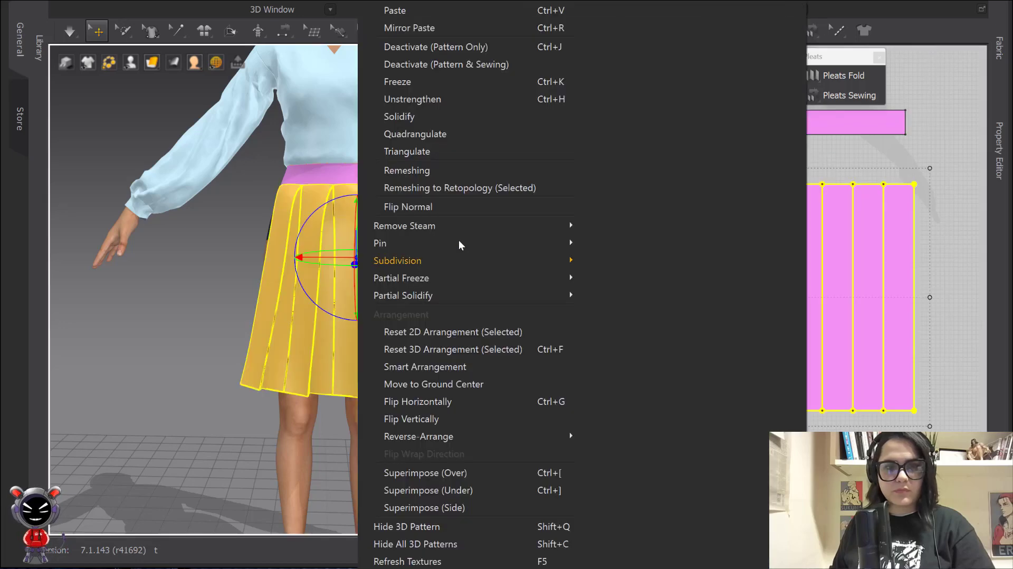
click(442, 349)
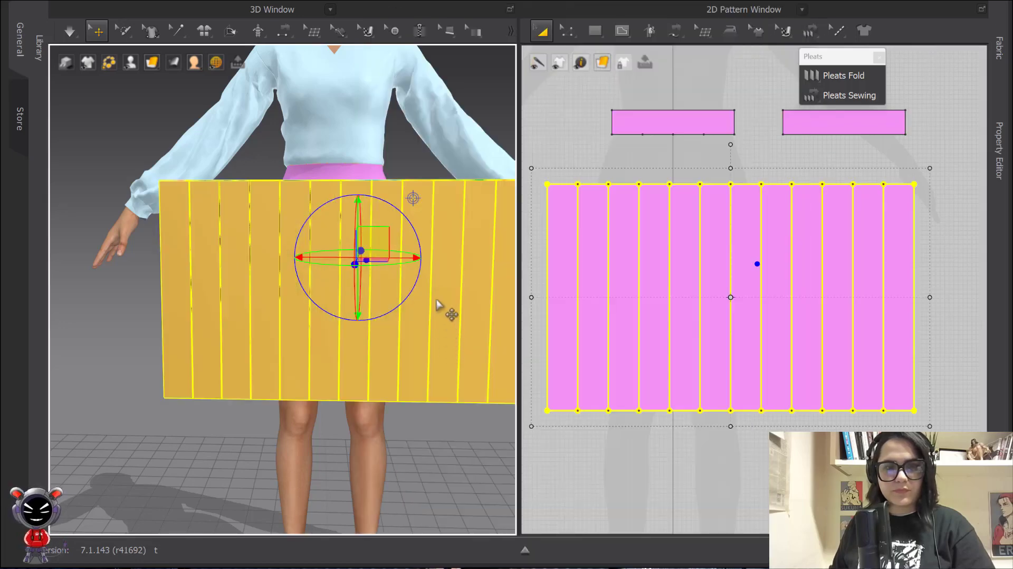
drag(418, 276, 440, 267)
key(space)
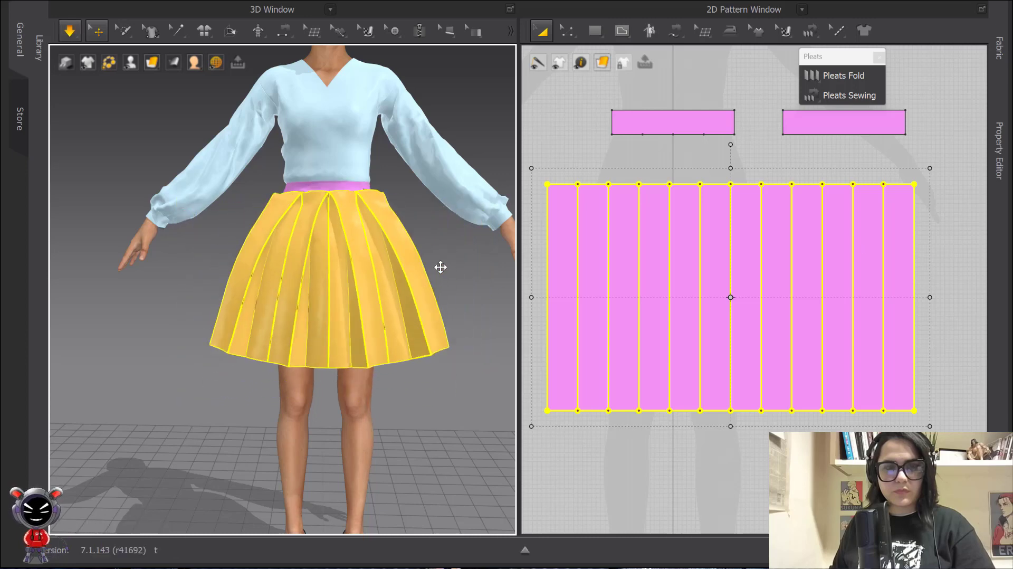
click(452, 276)
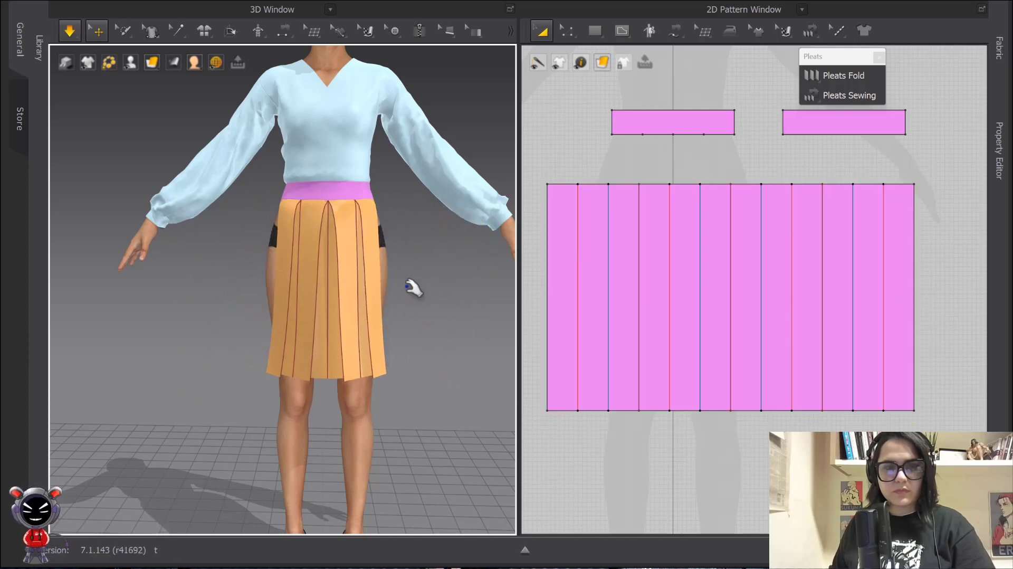
key(space)
scroll(351, 228, up, 3)
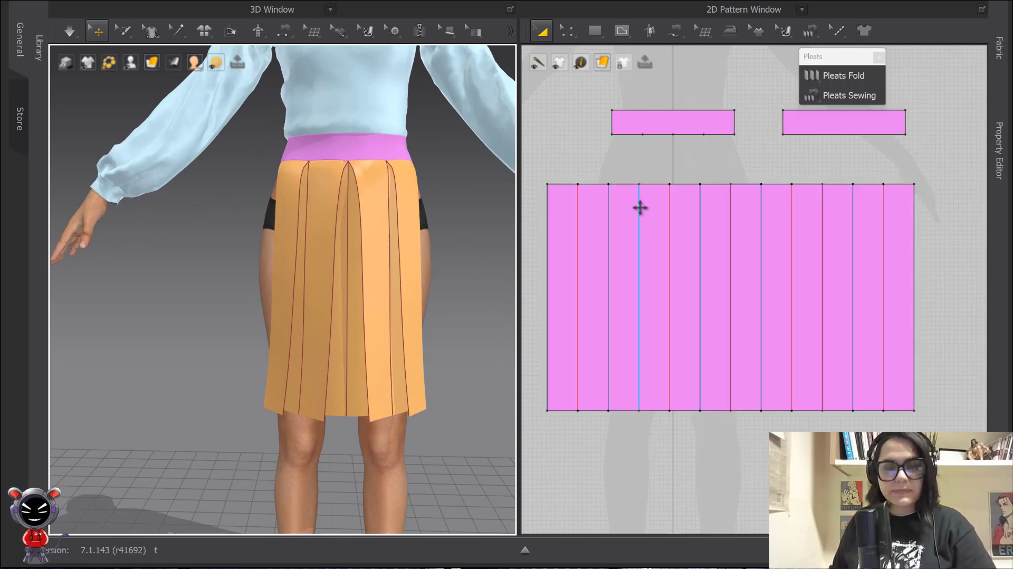
Duplicate the pleated skirt panel and place the copy beside the original
scroll(637, 207, down, 3)
right_drag(658, 174, 670, 228)
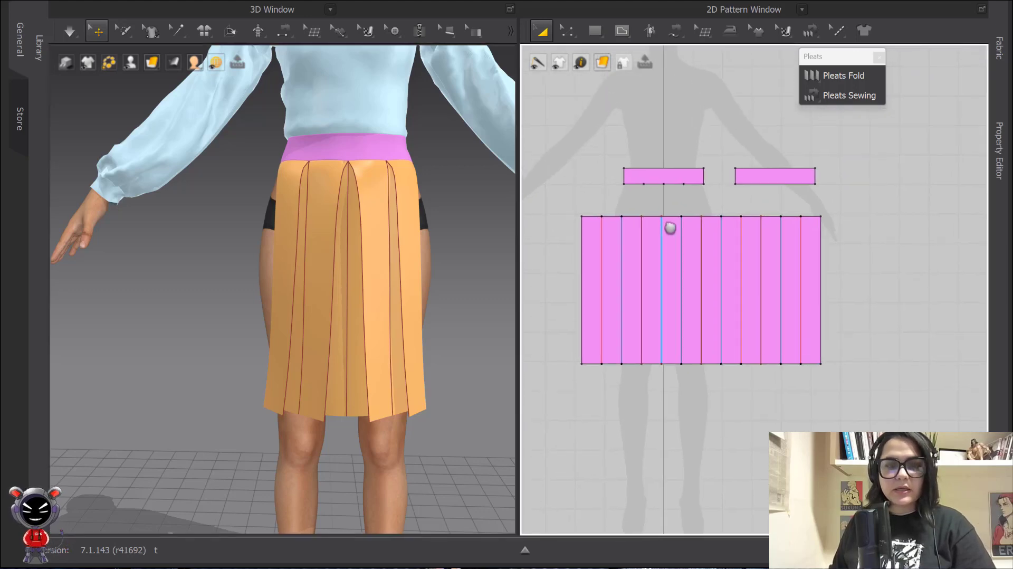
scroll(640, 198, down, 4)
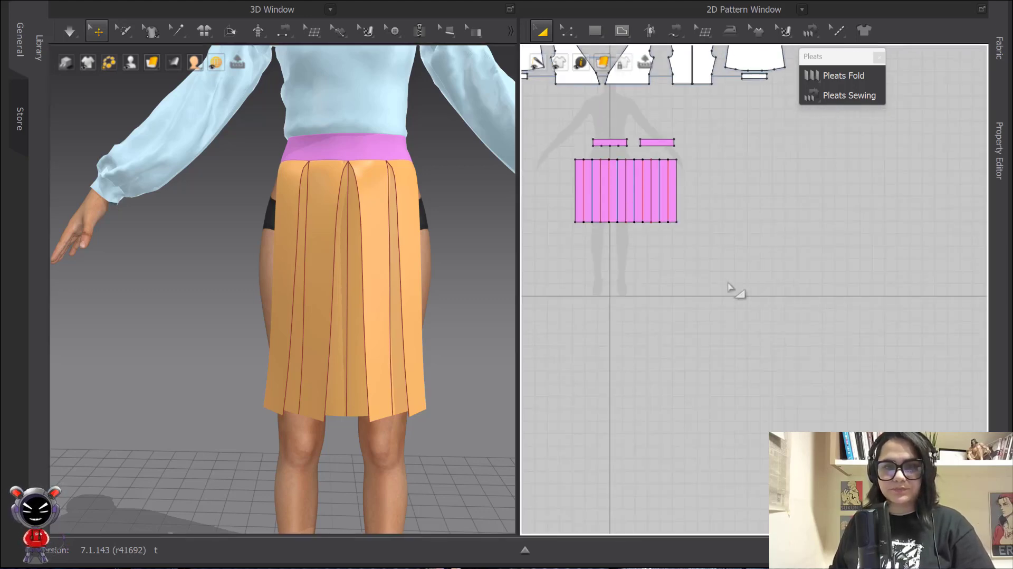
scroll(625, 163, up, 3)
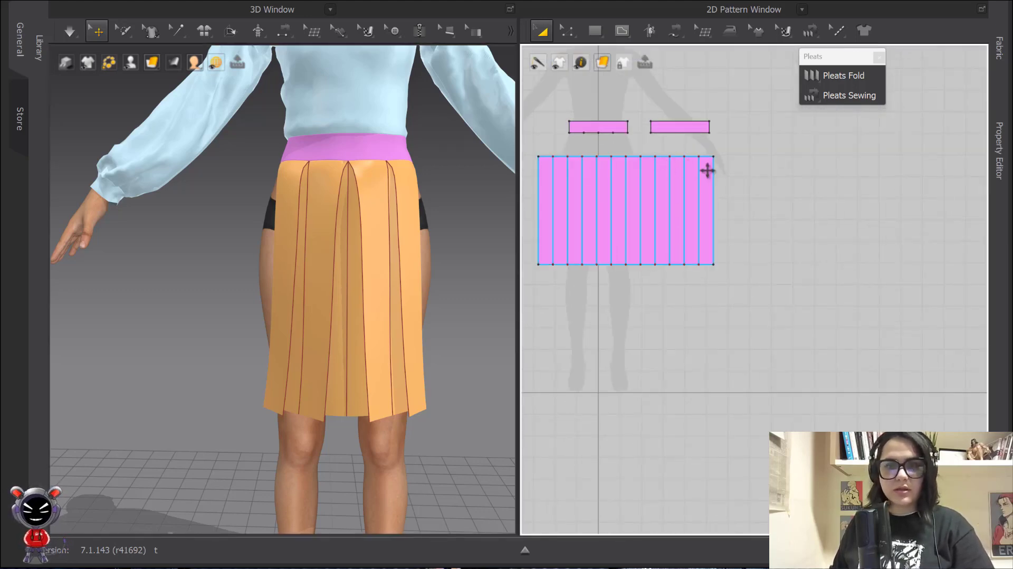
scroll(707, 170, down, 2)
drag(554, 150, 802, 287)
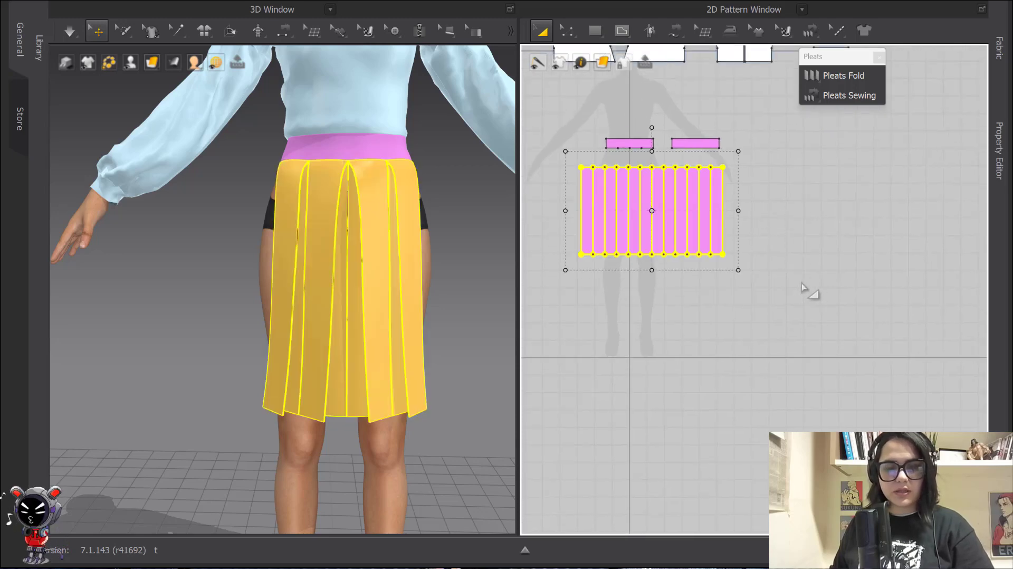
key(ctrl+v)
shift+click(825, 232)
click(804, 339)
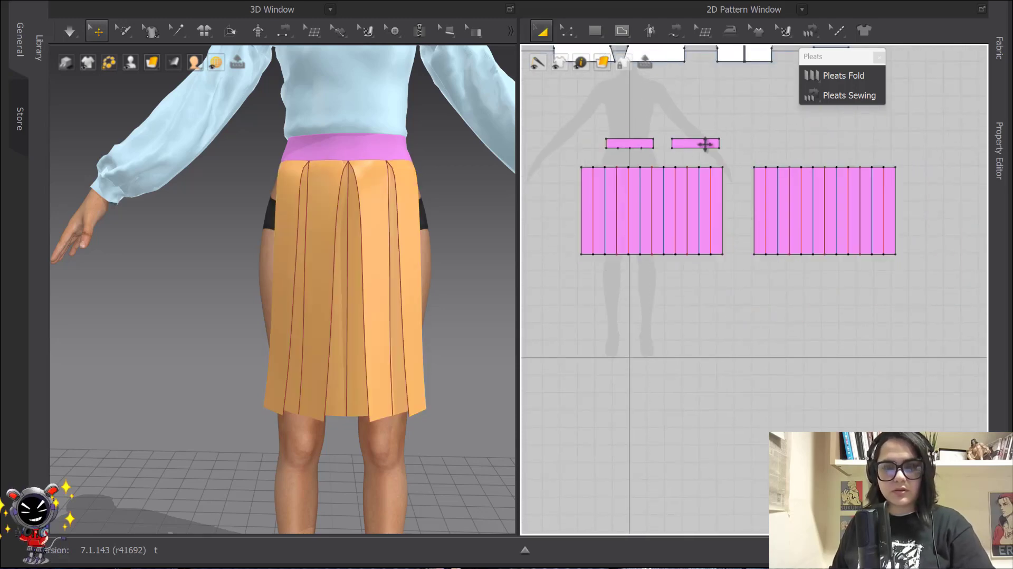
Uniformly split the right waistband's lower edge into 4 segments
key(z)
right_click(694, 148)
click(719, 235)
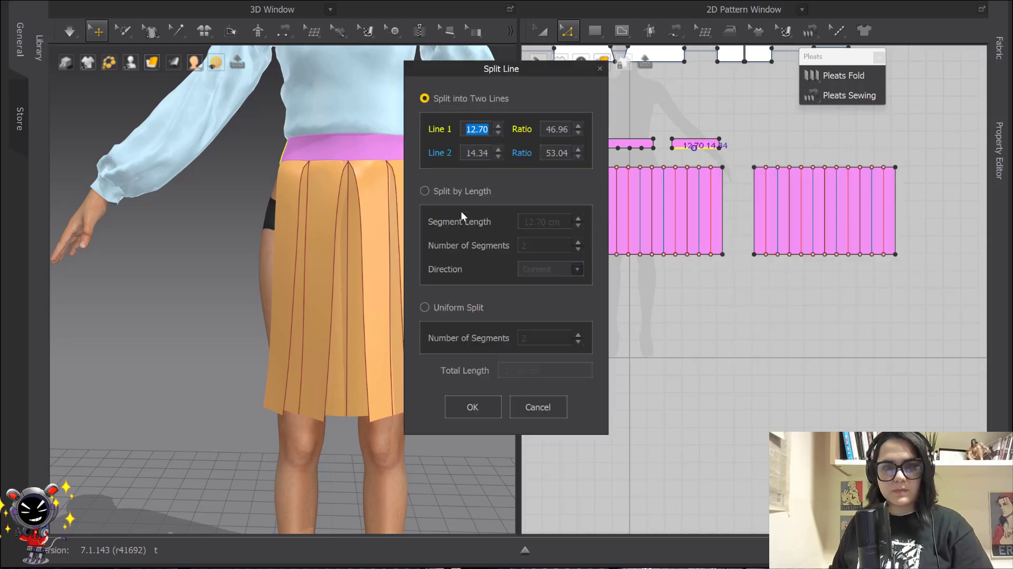
click(426, 307)
text(4)
click(472, 407)
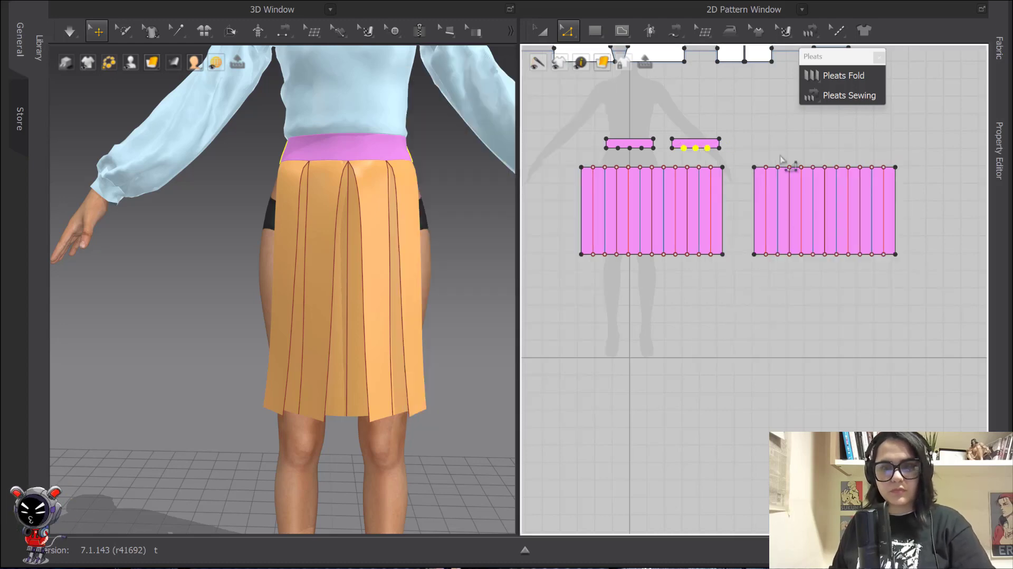
Delete the copied panel's old top seams and pleat-sew its top to the right waistband edge
click(810, 31)
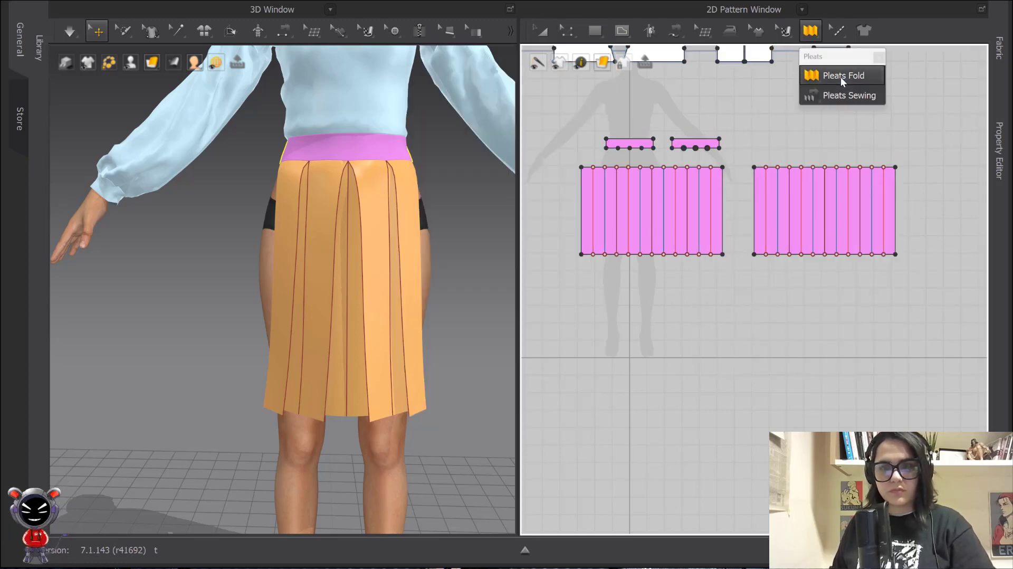
key(b)
drag(746, 147, 908, 184)
key(Delete)
click(672, 149)
click(721, 149)
click(755, 167)
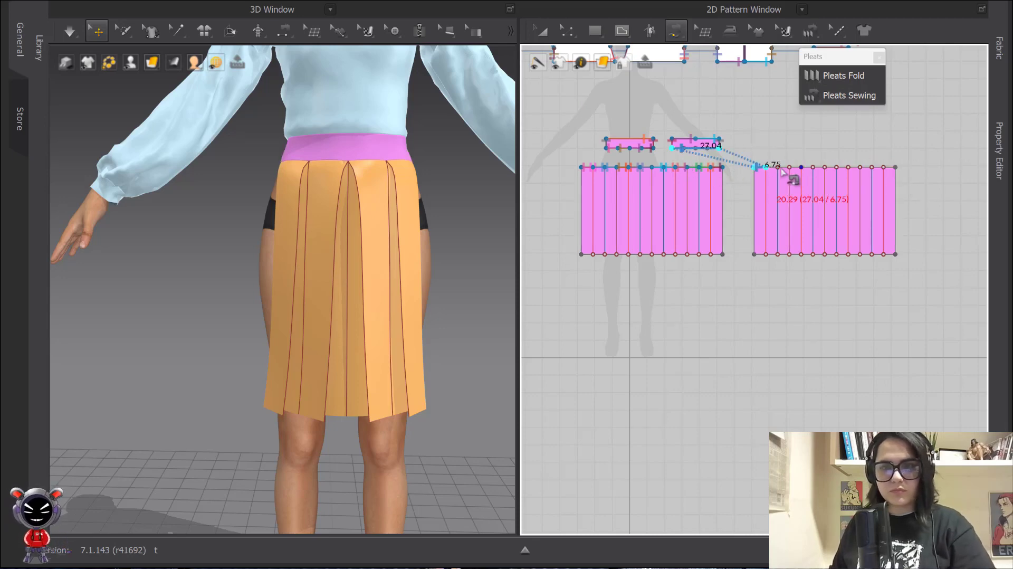
click(897, 169)
Bring the second pleated panel into view beside the avatar and open its pattern options
key(a)
scroll(445, 256, down, 5)
middle_drag(445, 255, 372, 245)
right_click(415, 257)
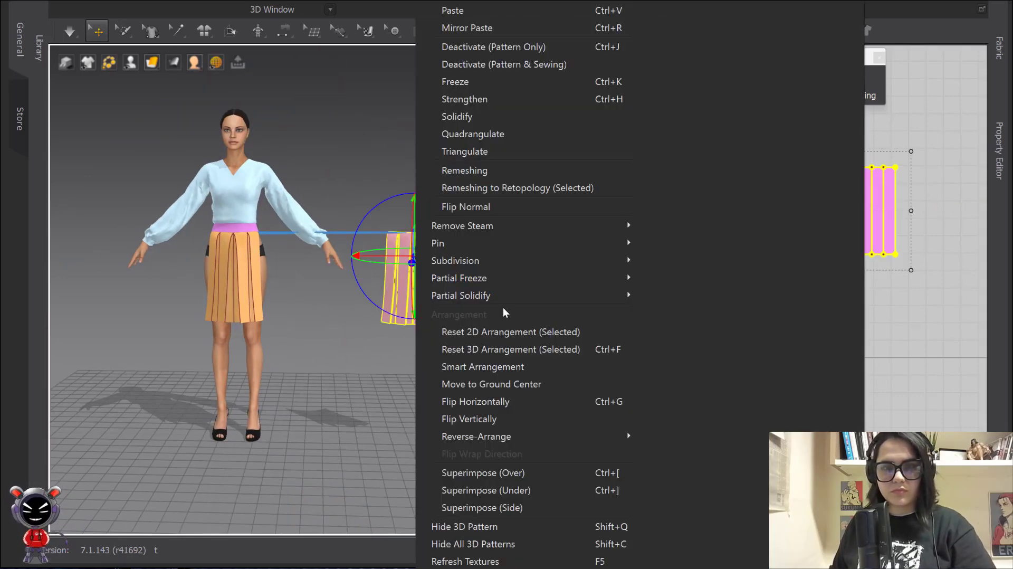
Mirror the second pleated panel horizontally and position it behind the avatar's hips
click(499, 399)
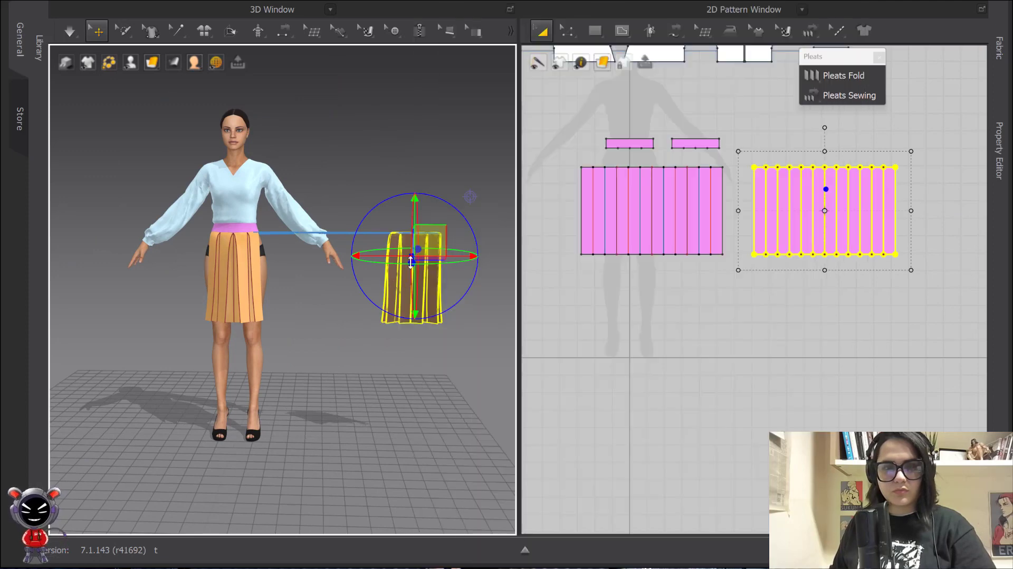
drag(396, 257, 280, 256)
right_drag(296, 232, 438, 258)
drag(432, 329, 360, 312)
drag(331, 273, 303, 317)
click(407, 298)
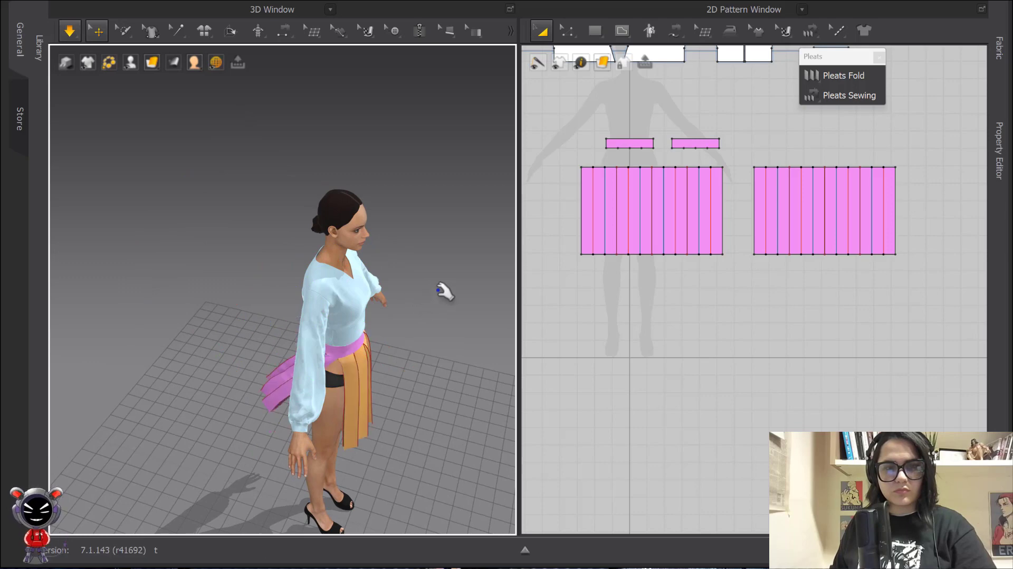
Sew the two 50 cm side edges of the back panel to the front panel's sides
key(n)
click(754, 197)
click(713, 198)
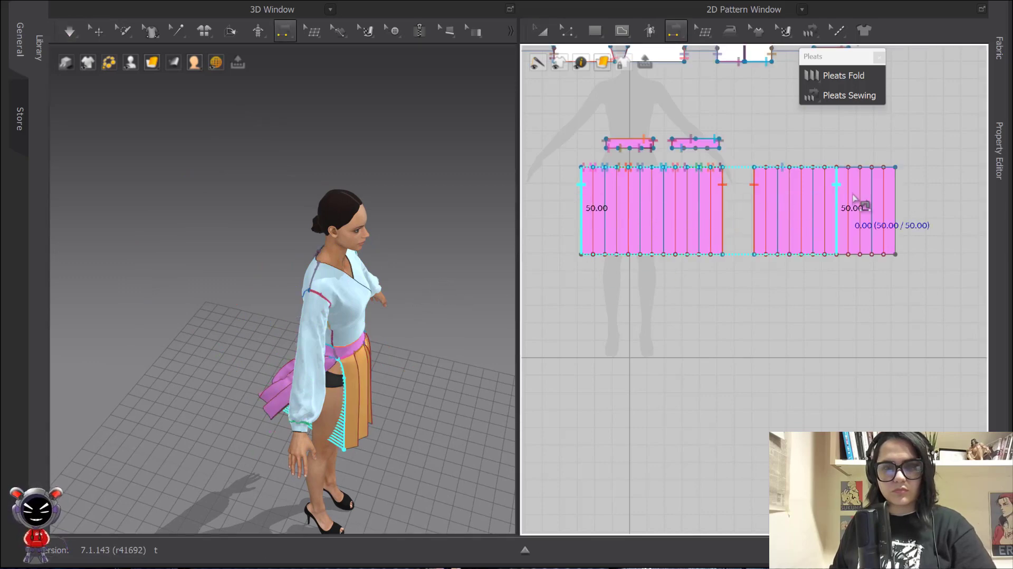
click(581, 206)
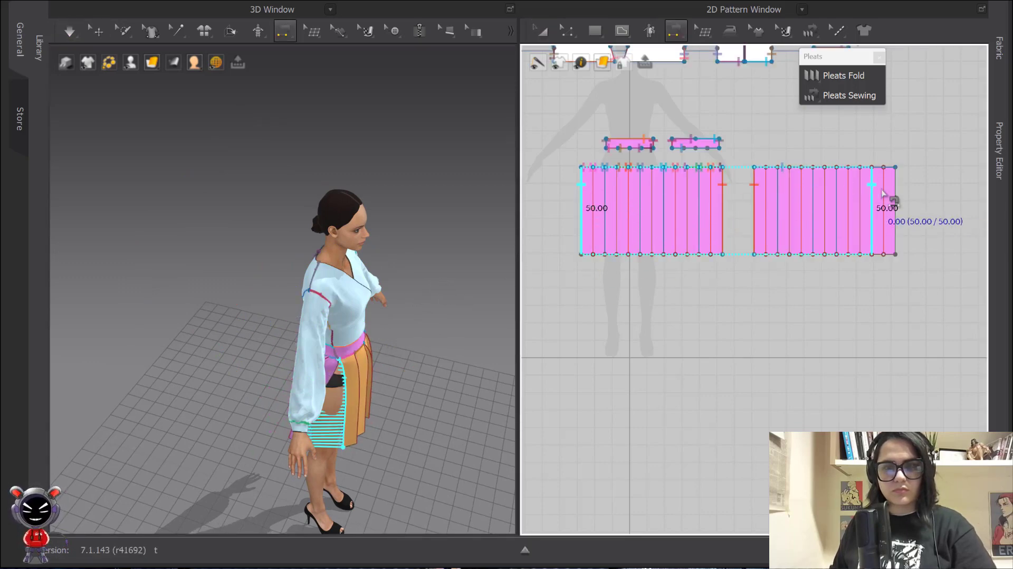
click(895, 200)
right_drag(451, 285, 378, 275)
middle_drag(379, 275, 368, 143)
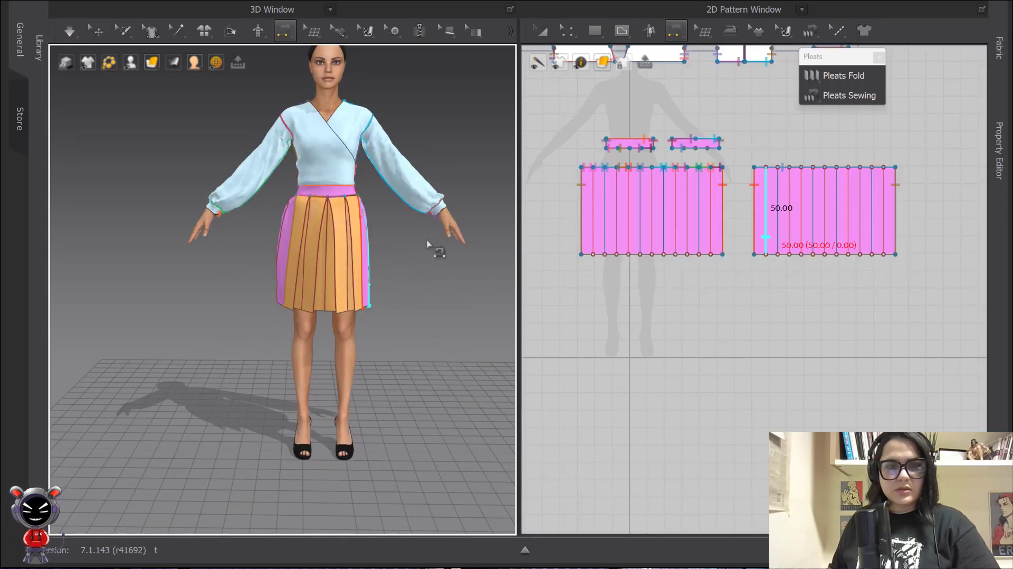
key(a)
scroll(390, 232, down, 1)
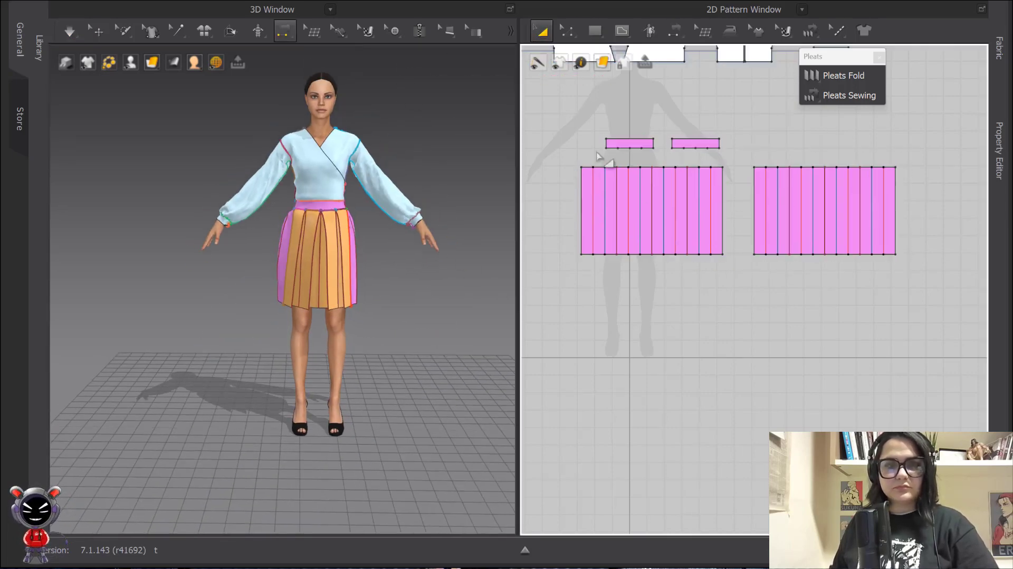
Select all the blouse pattern pieces and give them a white fabric
scroll(603, 158, down, 3)
drag(578, 124, 898, 249)
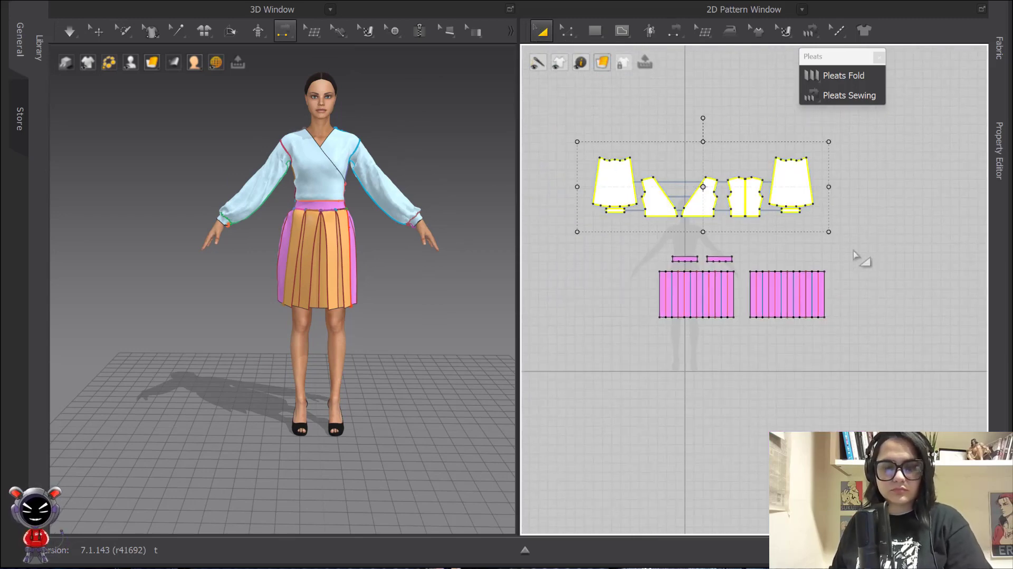
click(885, 248)
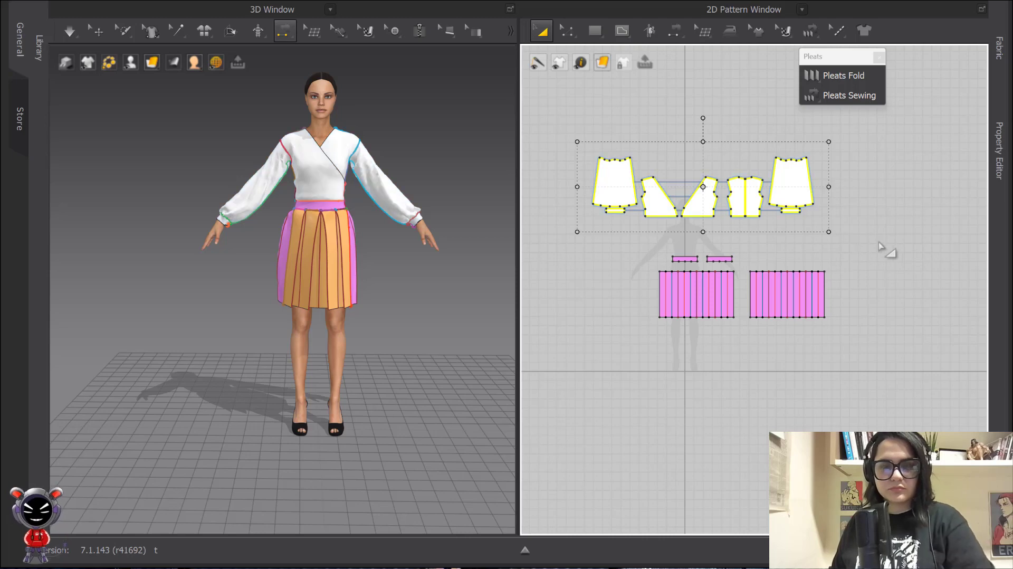
key(space)
Change the skirt to a plain pink fabric and simulate to settle the outfit
click(328, 244)
key(space)
right_click(331, 242)
click(439, 208)
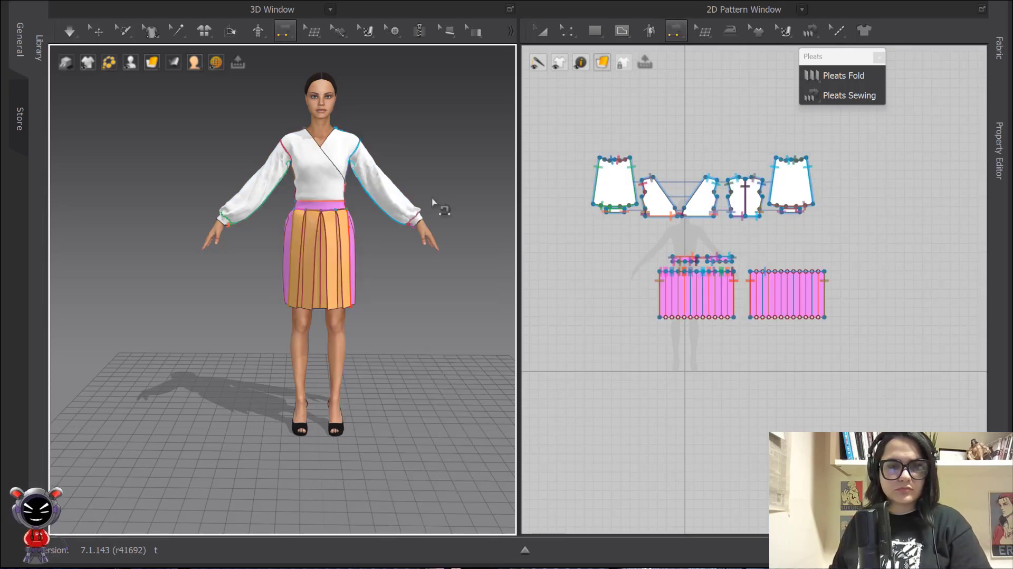
click(330, 237)
right_click(330, 237)
click(418, 97)
key(n)
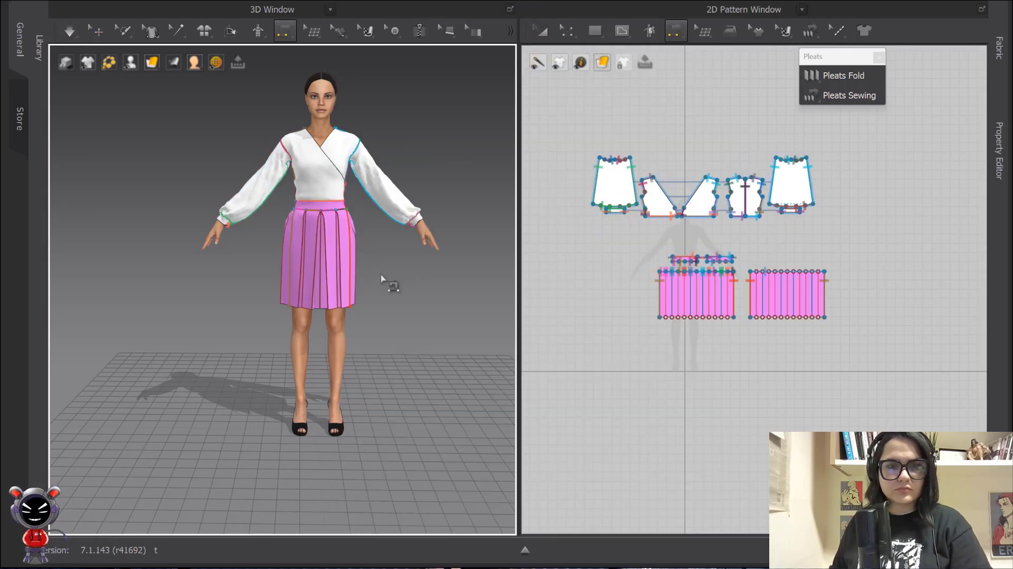
key(space)
drag(348, 296, 361, 309)
key(n)
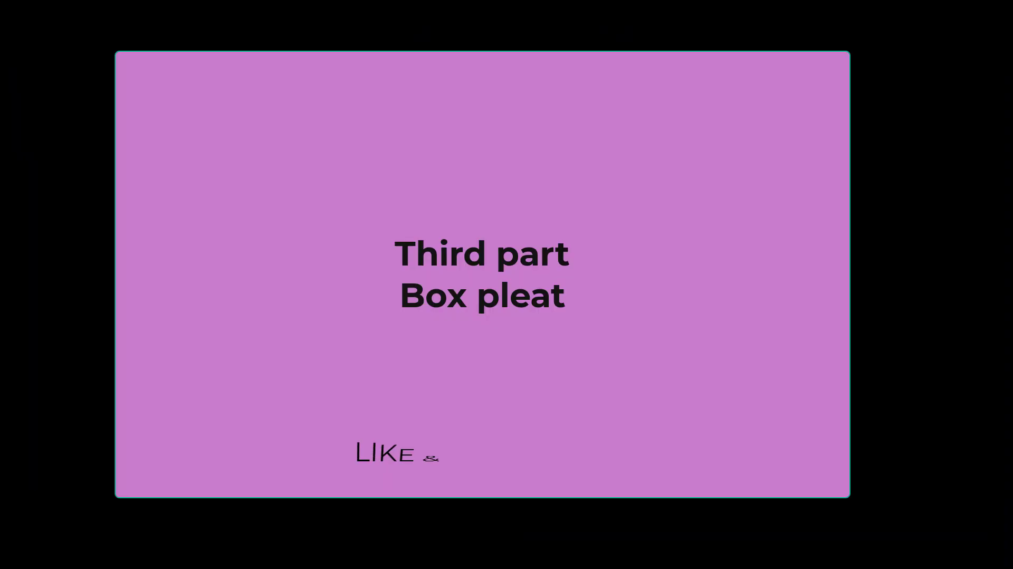
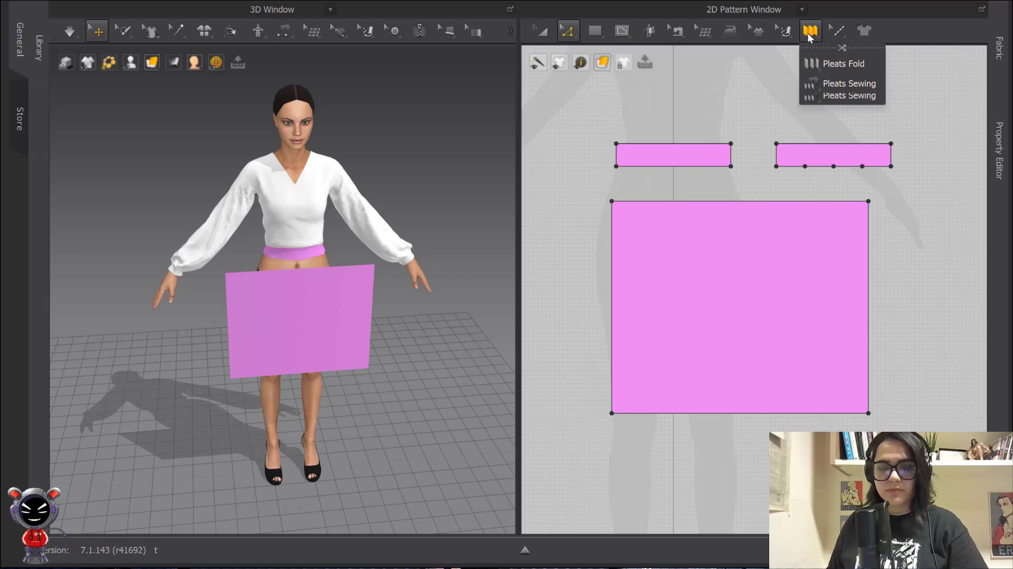
Split the left waistband's bottom edge into two equal parts
right_click(677, 165)
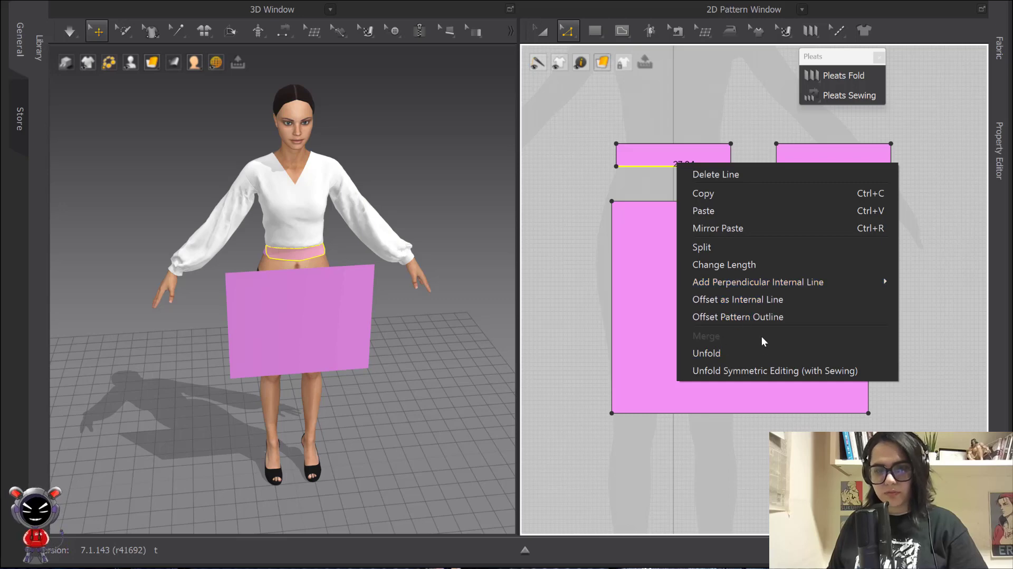
click(701, 248)
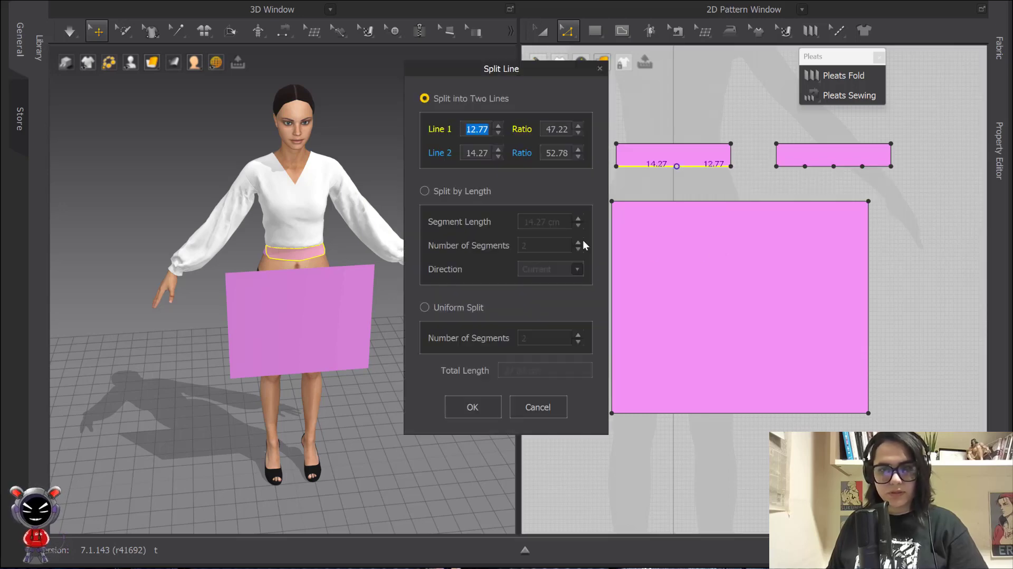
click(424, 307)
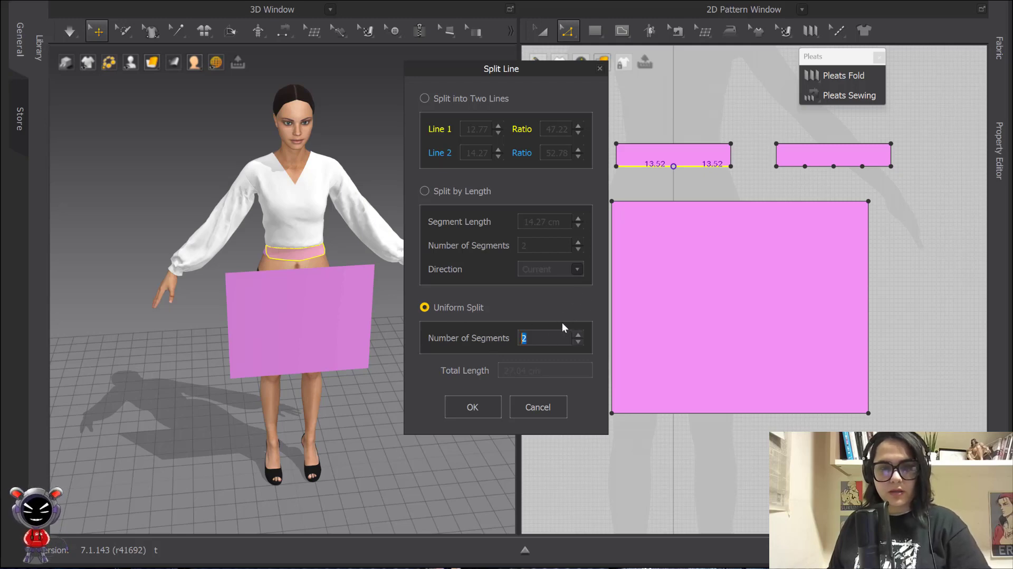
click(457, 412)
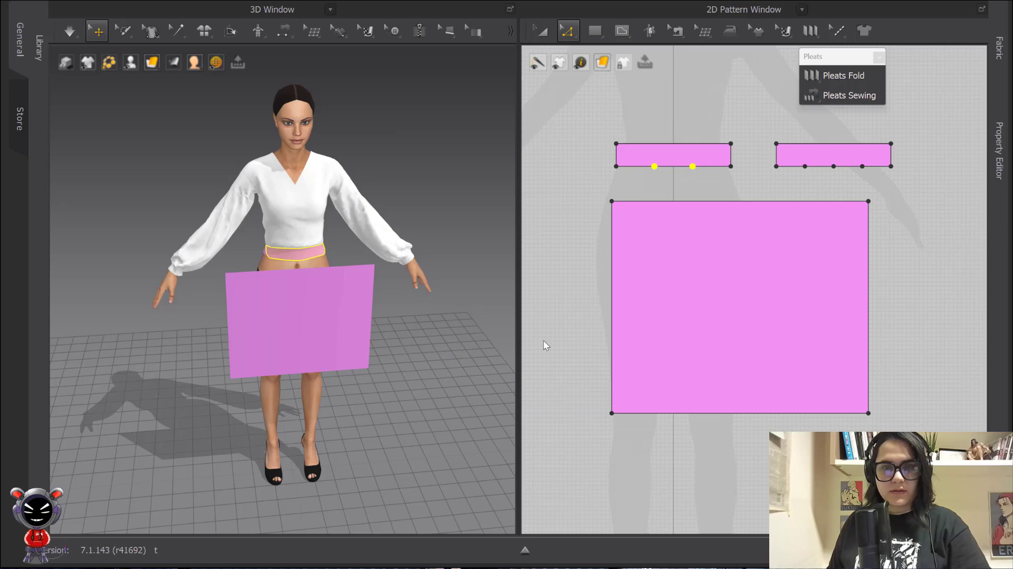
Narrow the skirt panel from both sides with Transform Pattern
right_click(677, 203)
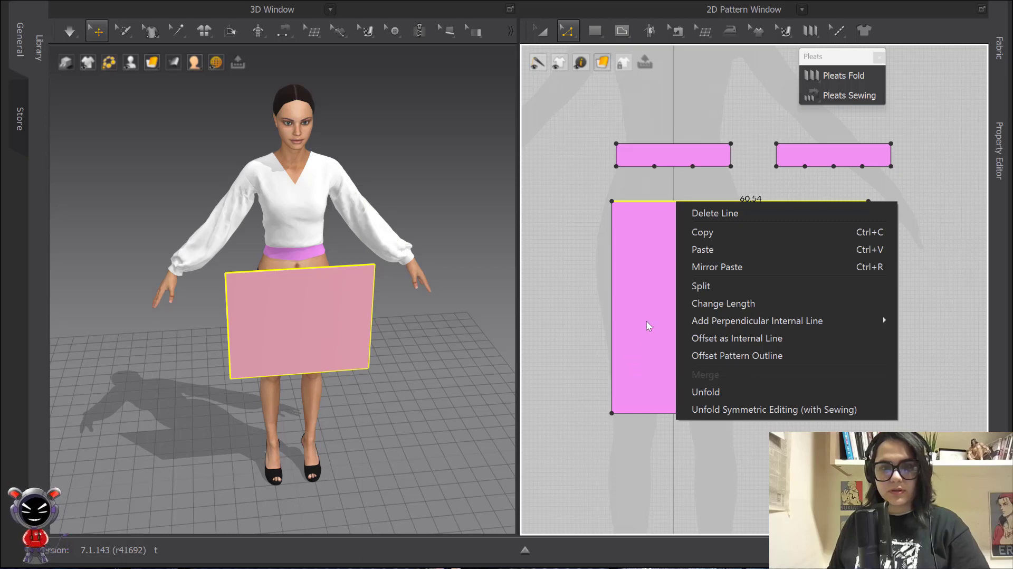
click(548, 36)
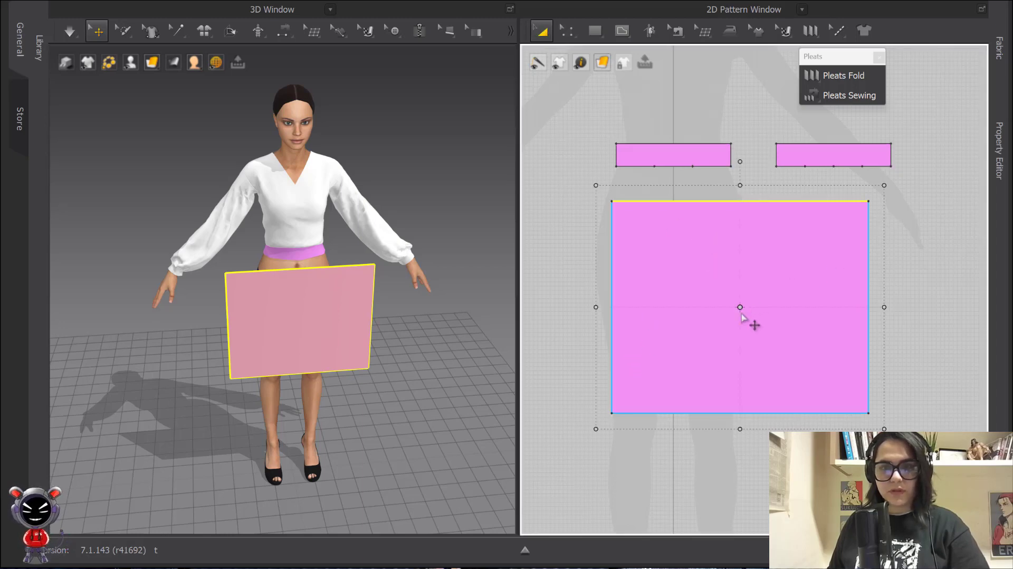
drag(884, 307, 808, 309)
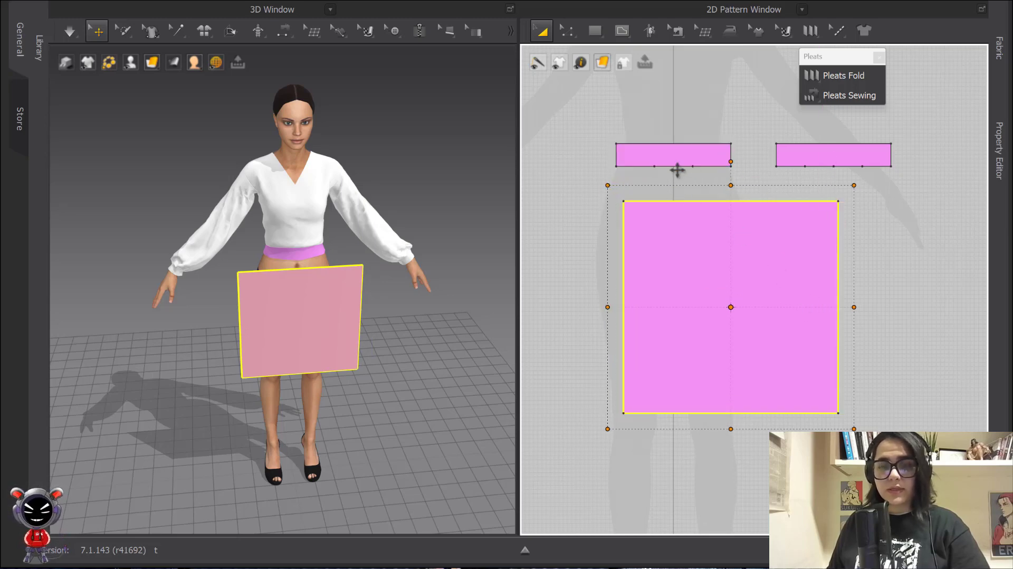
scroll(751, 206, up, 5)
middle_drag(669, 150, 720, 150)
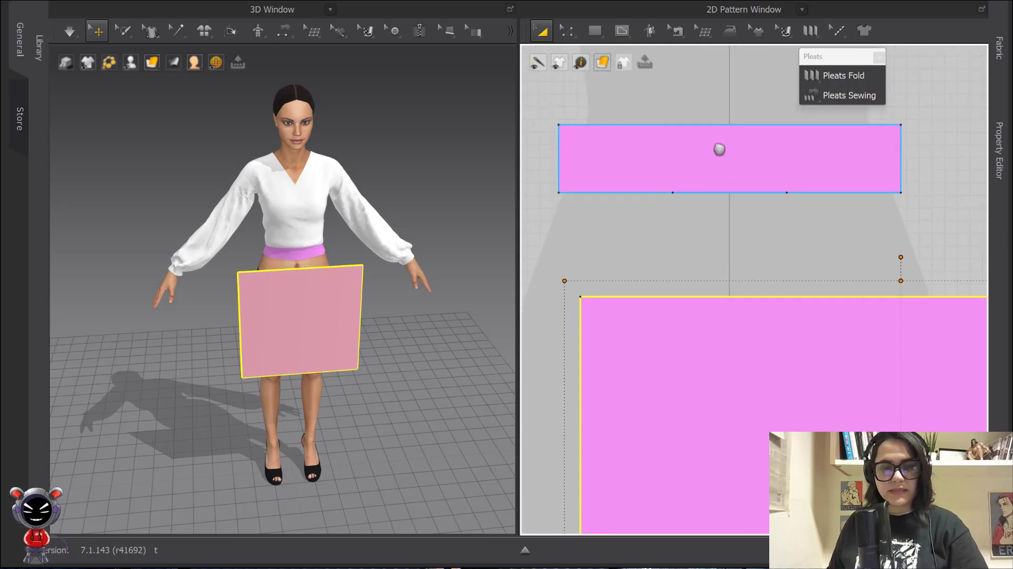
Uniformly split the middle section of the waistband edge into three
key(z)
click(722, 194)
right_click(722, 197)
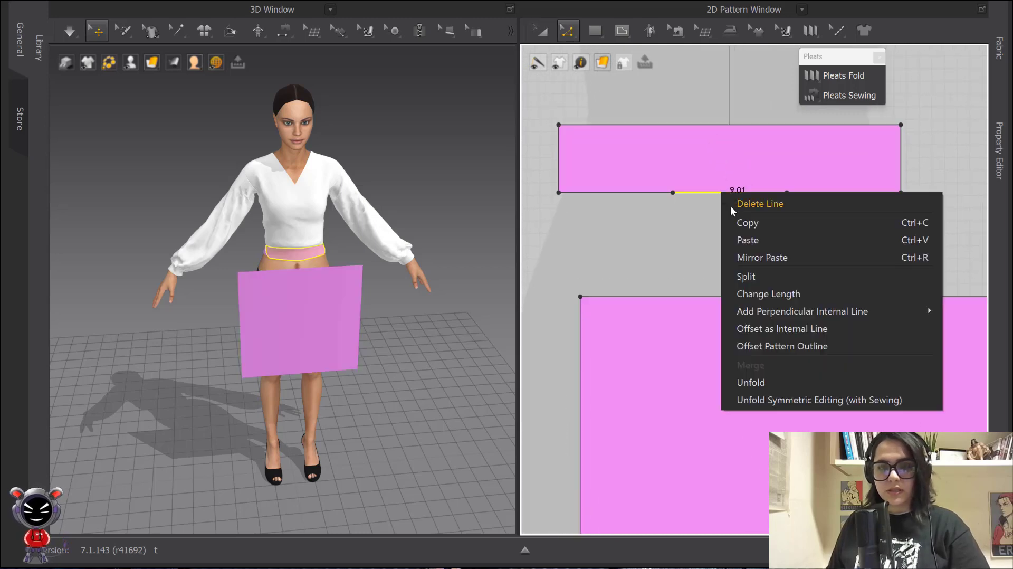
click(701, 213)
right_click(703, 192)
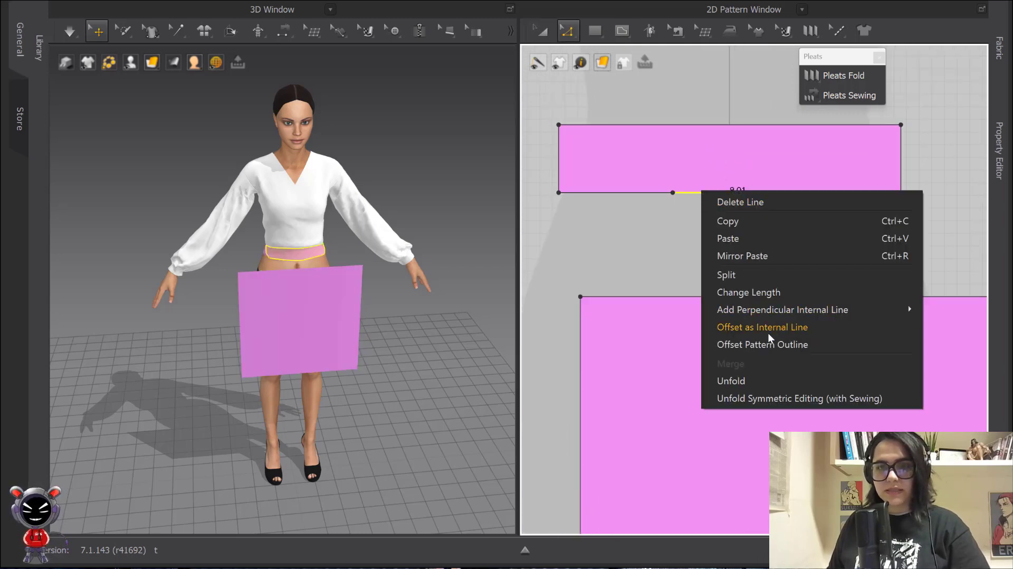
click(752, 274)
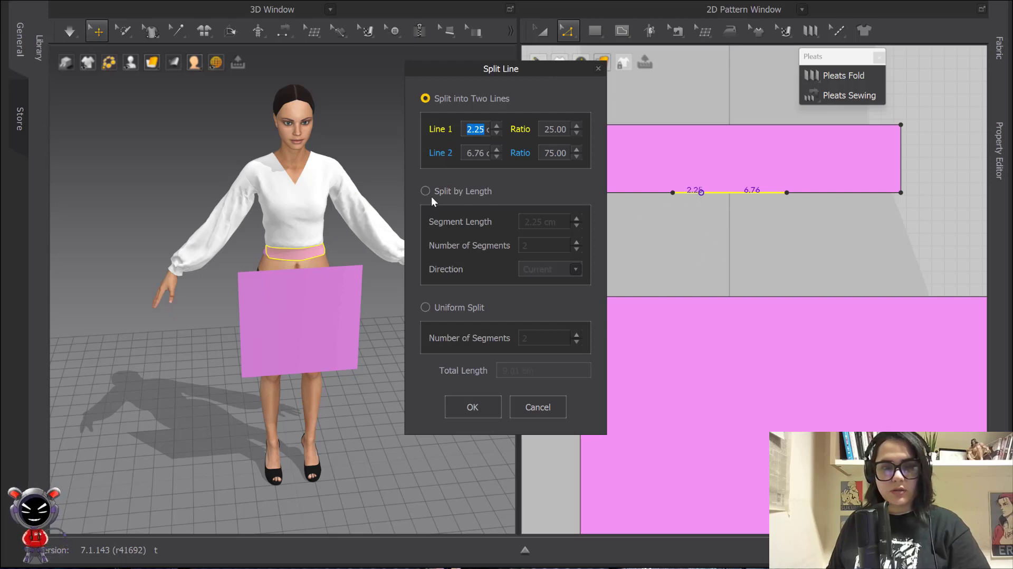
click(426, 306)
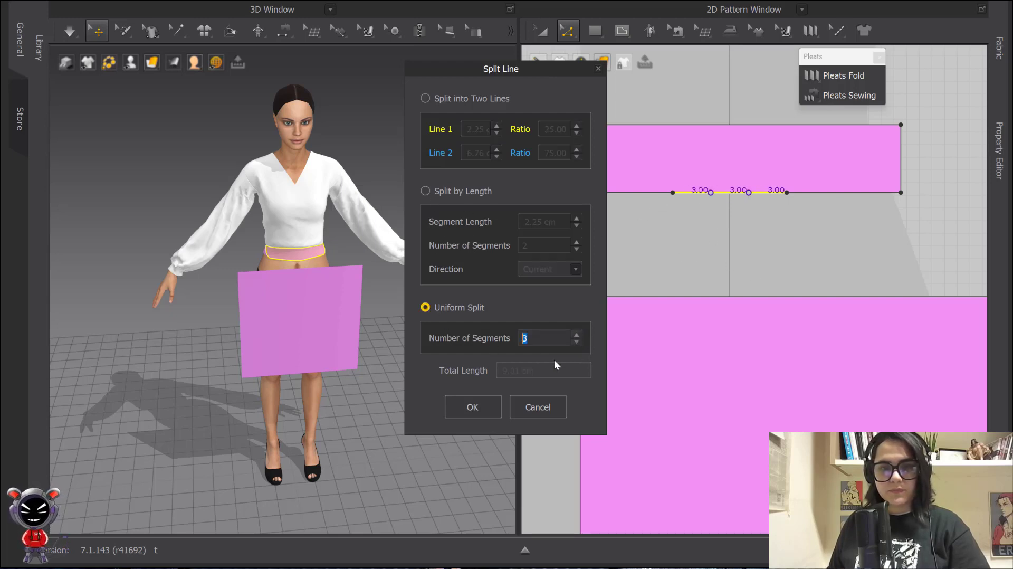
click(472, 407)
scroll(644, 147, down, 4)
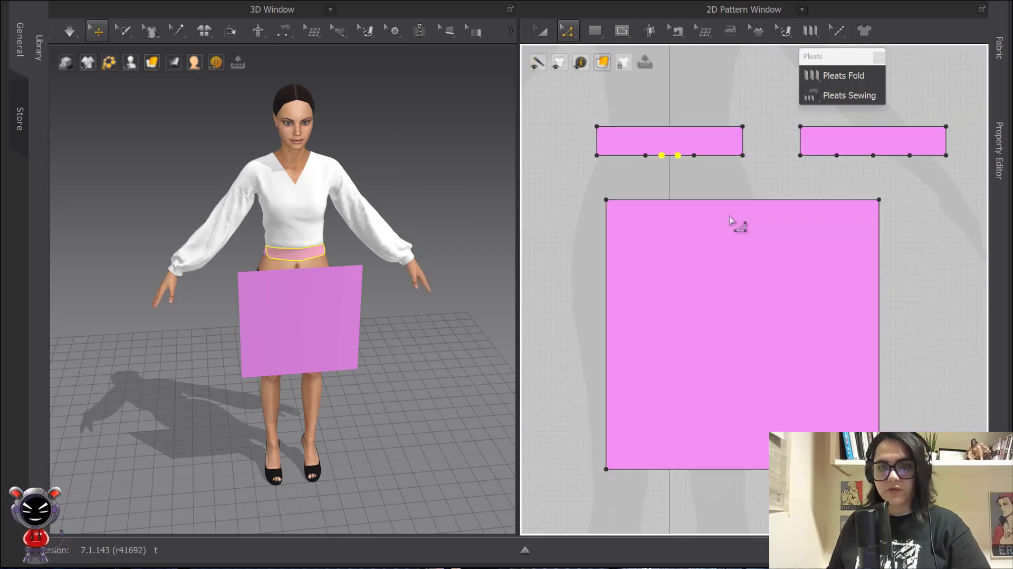
scroll(666, 175, up, 4)
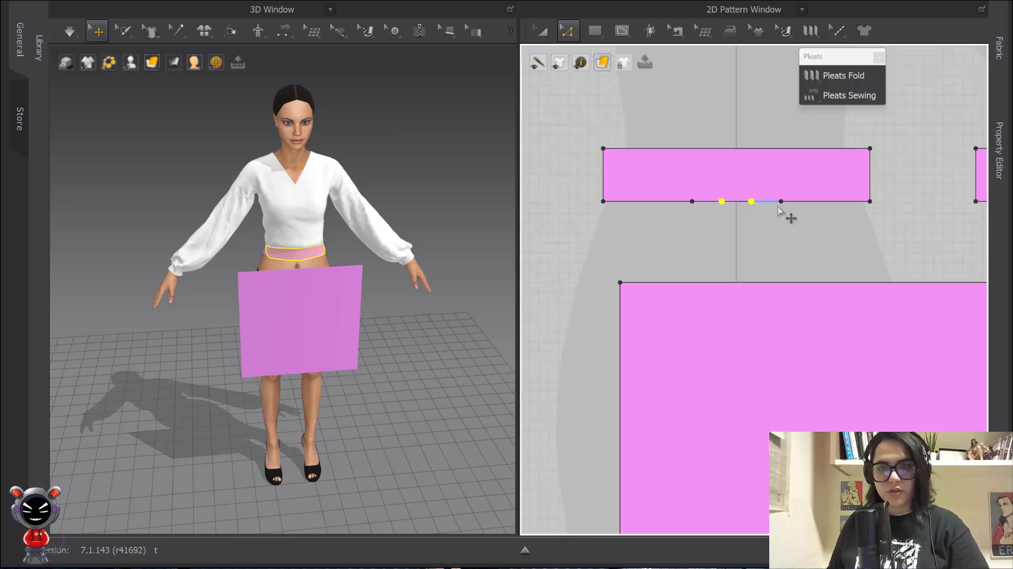
scroll(794, 243, down, 4)
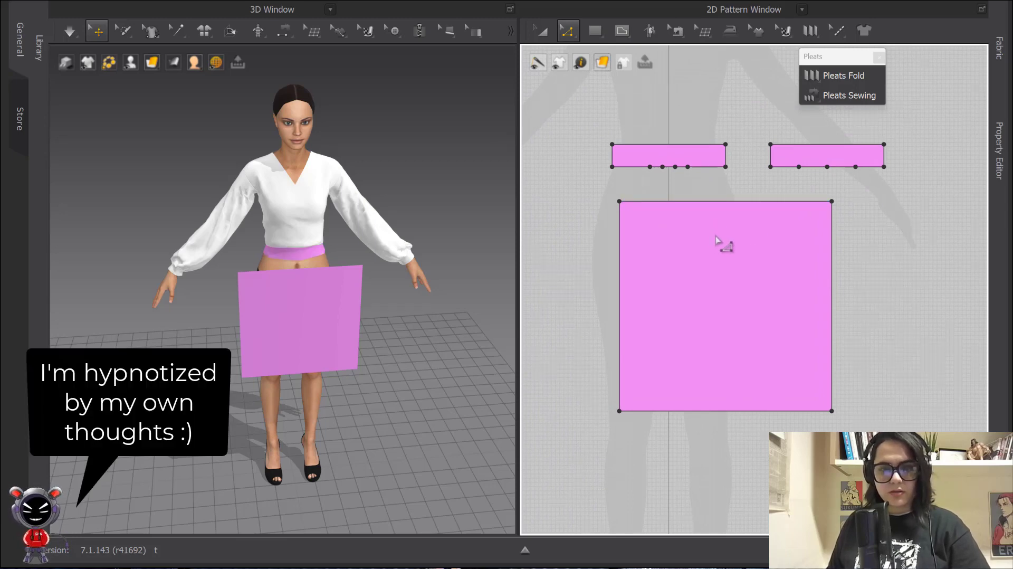
Marquee-select and delete the two extra points on the waistband edge
key(a)
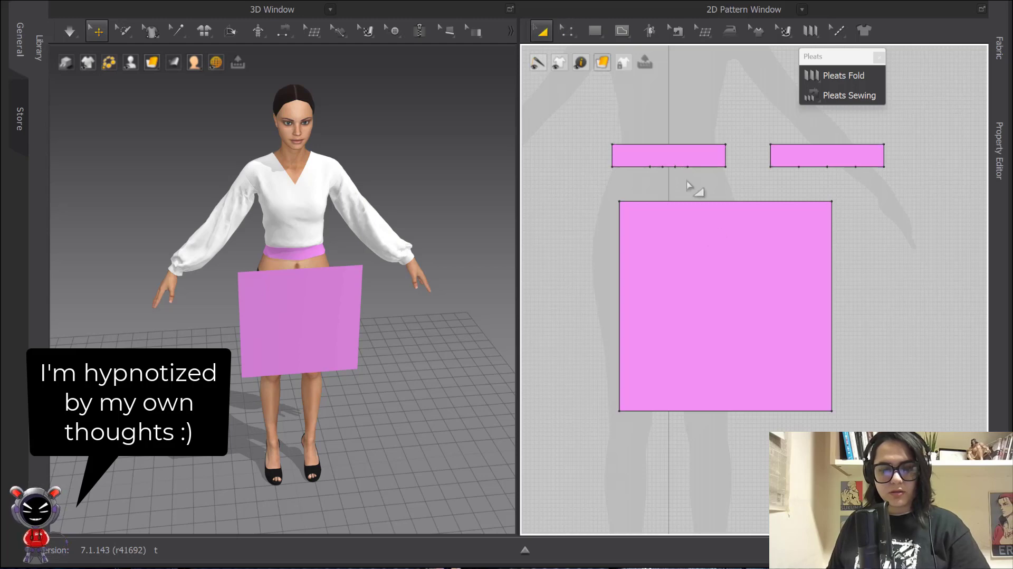
key(z)
drag(659, 158, 681, 180)
key(Delete)
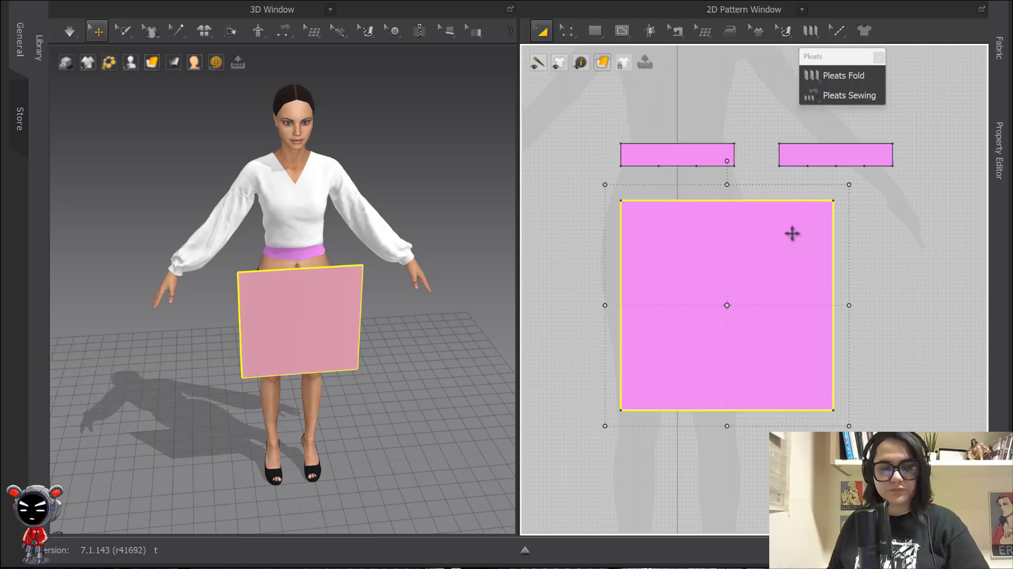
click(872, 271)
Split the skirt panel's top edge into 6 equal sections
key(z)
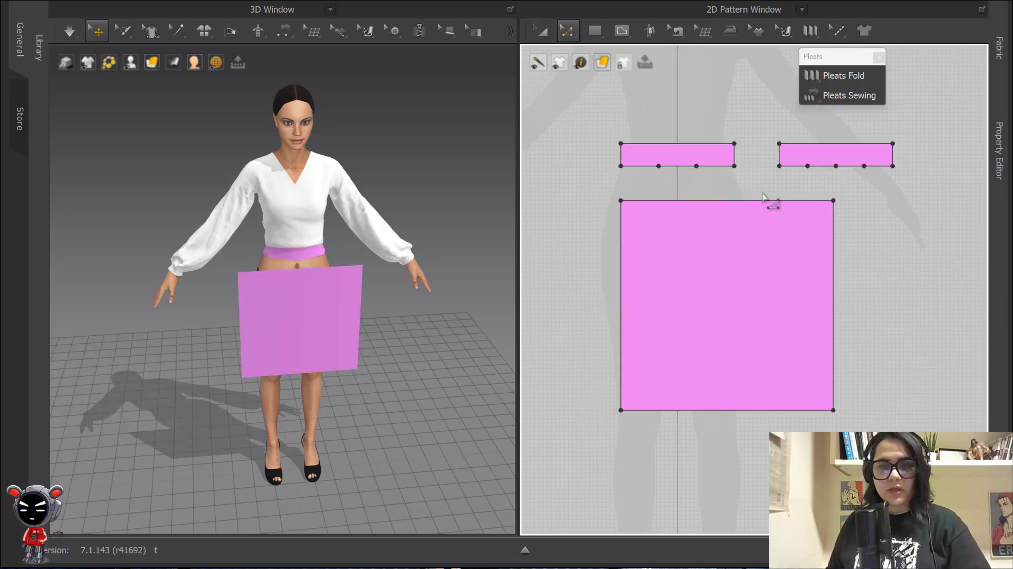
right_click(728, 202)
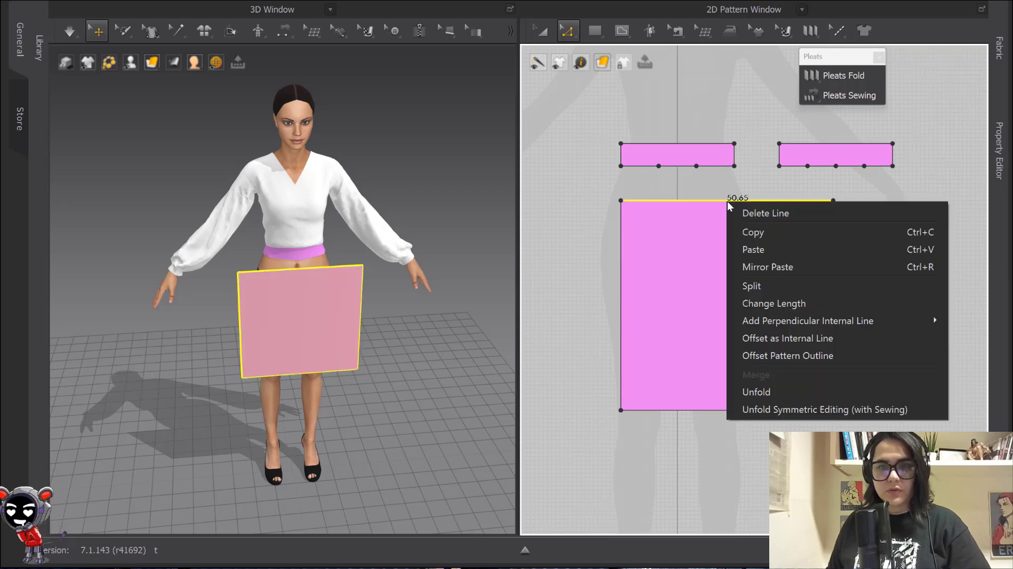
click(770, 288)
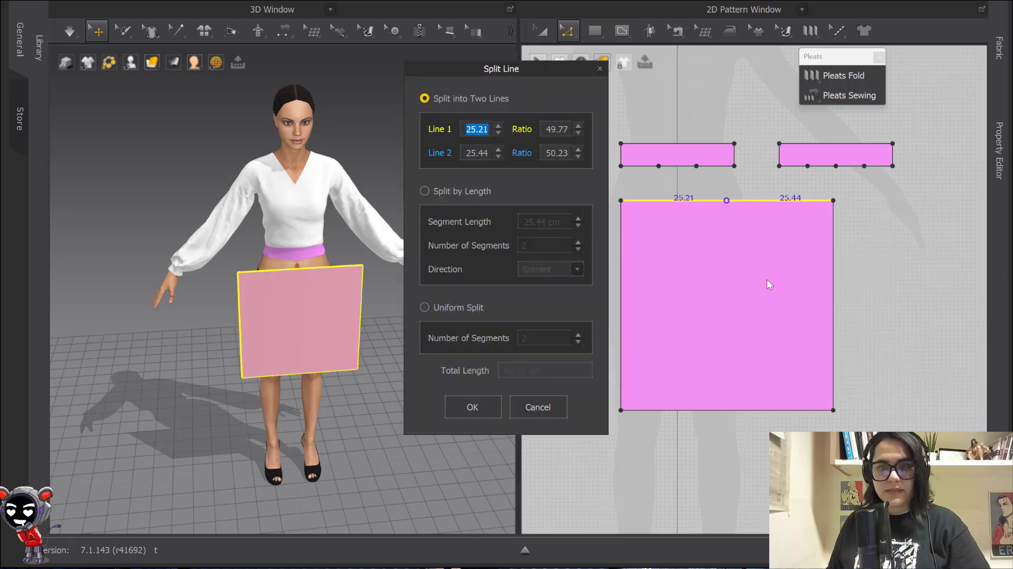
click(425, 307)
text(6)
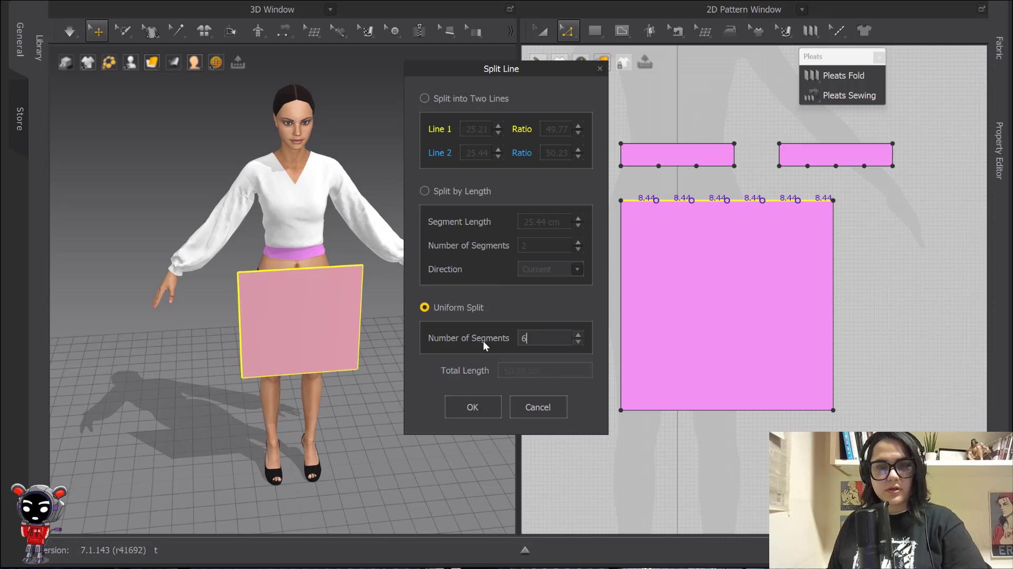
click(446, 409)
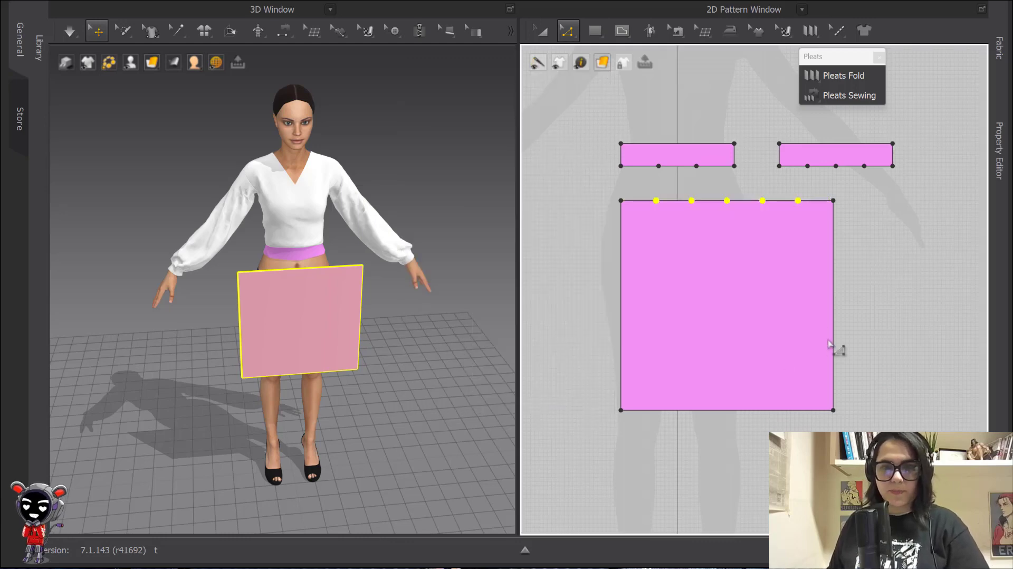
Add 5 evenly spaced parallel internal lines from the panel's left edge
right_click(625, 293)
click(704, 409)
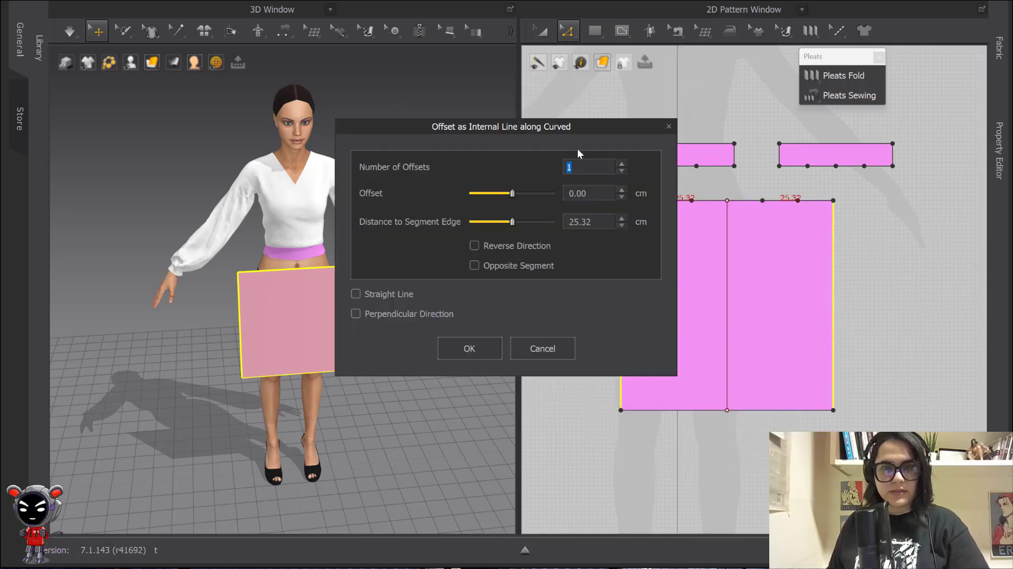
text(5)
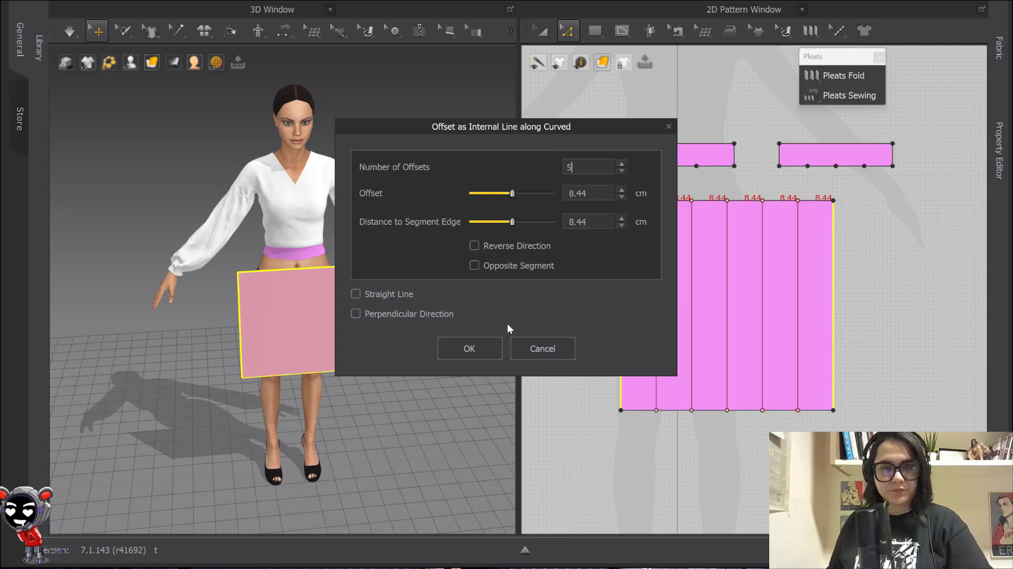
click(489, 343)
Convert the five new lines into ordinary internal lines
right_click(796, 268)
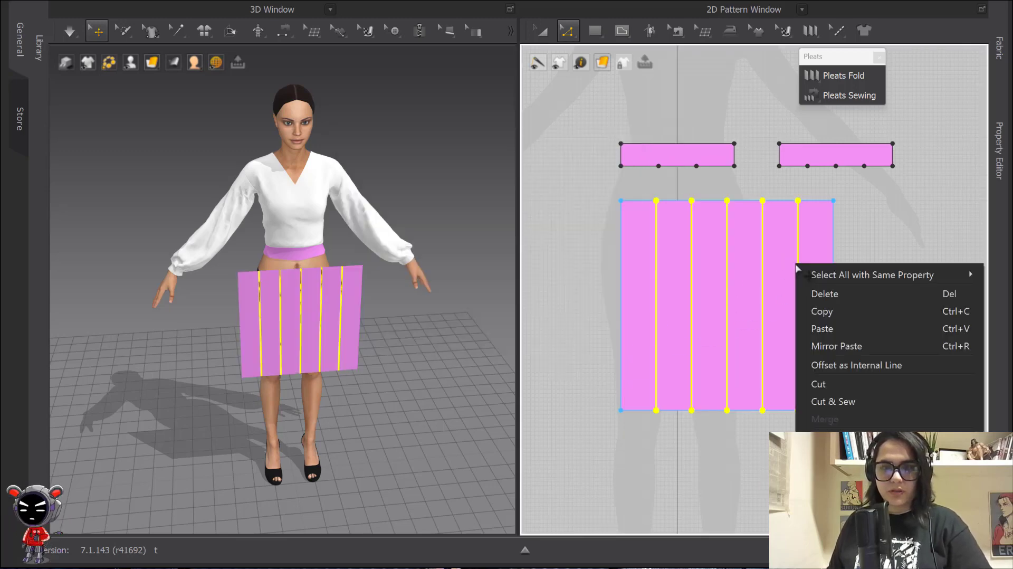
mouse_move(844, 437)
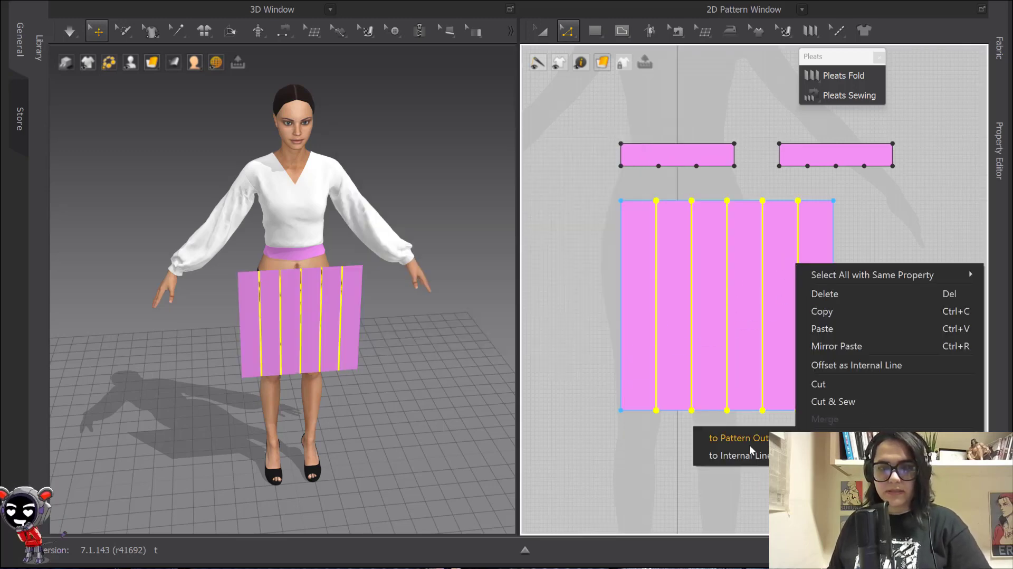
mouse_move(844, 454)
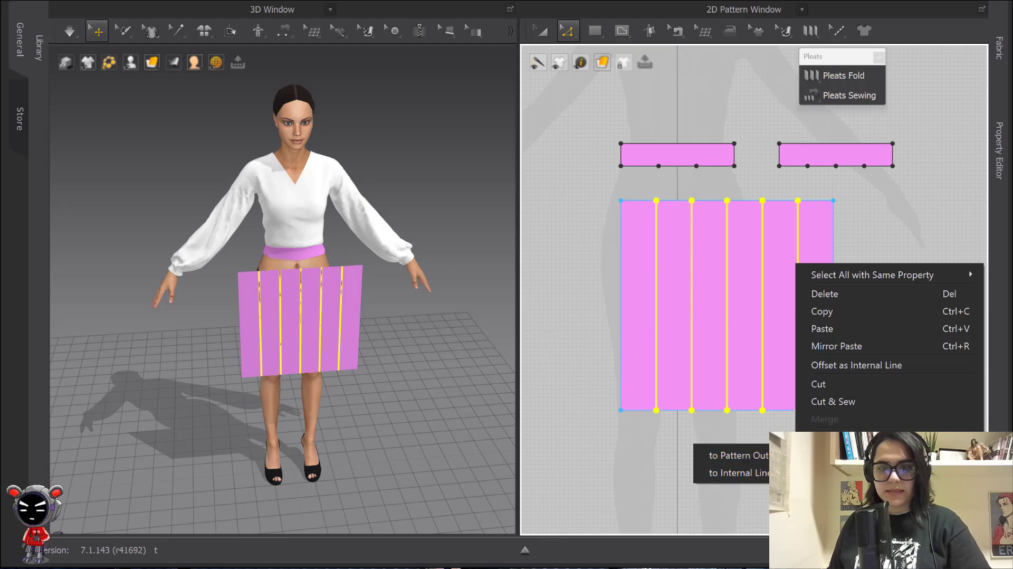
click(753, 458)
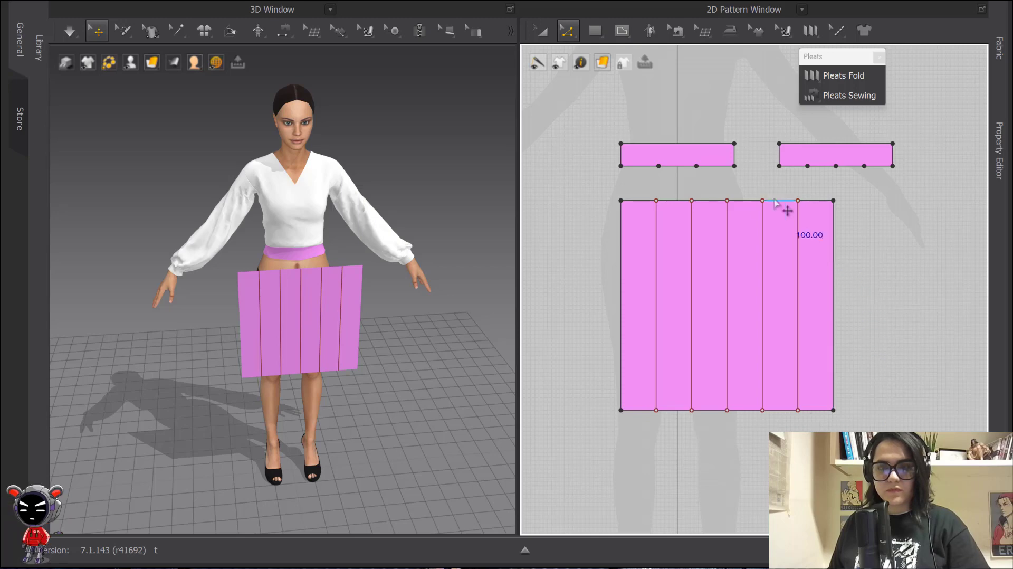
click(827, 30)
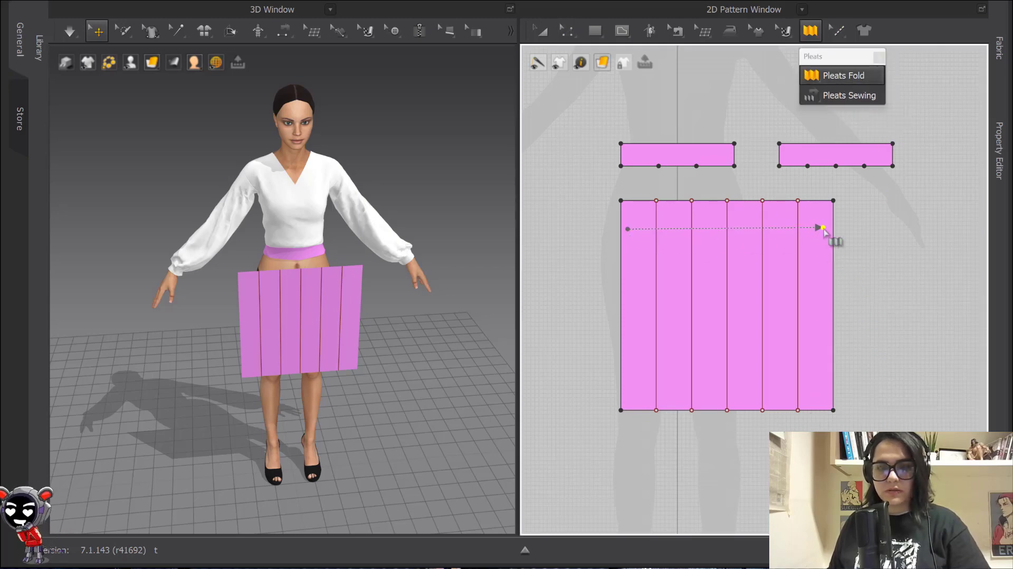
Fold the skirt panel into box pleats with 2 internal lines per pleat
click(823, 228)
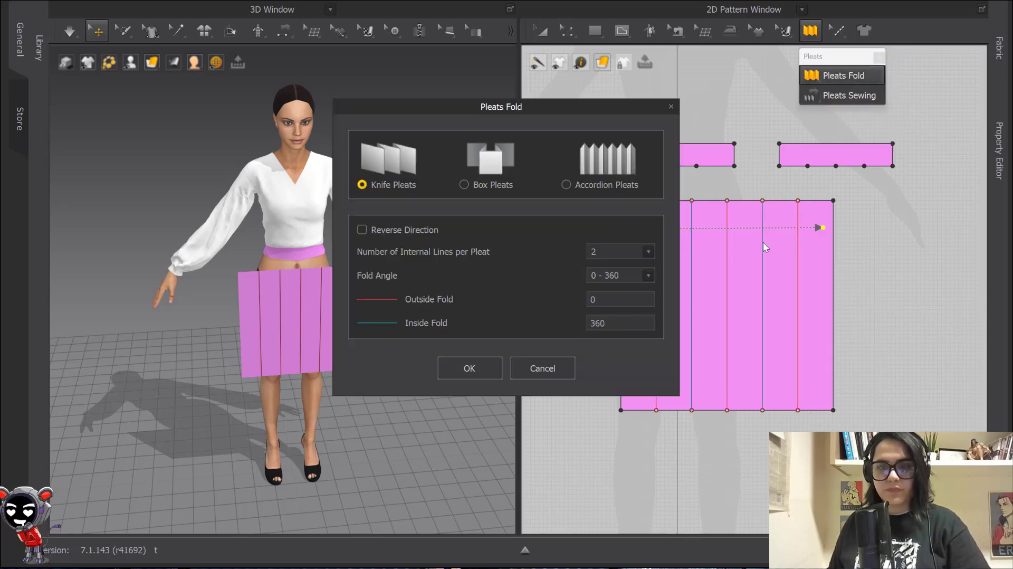
click(464, 185)
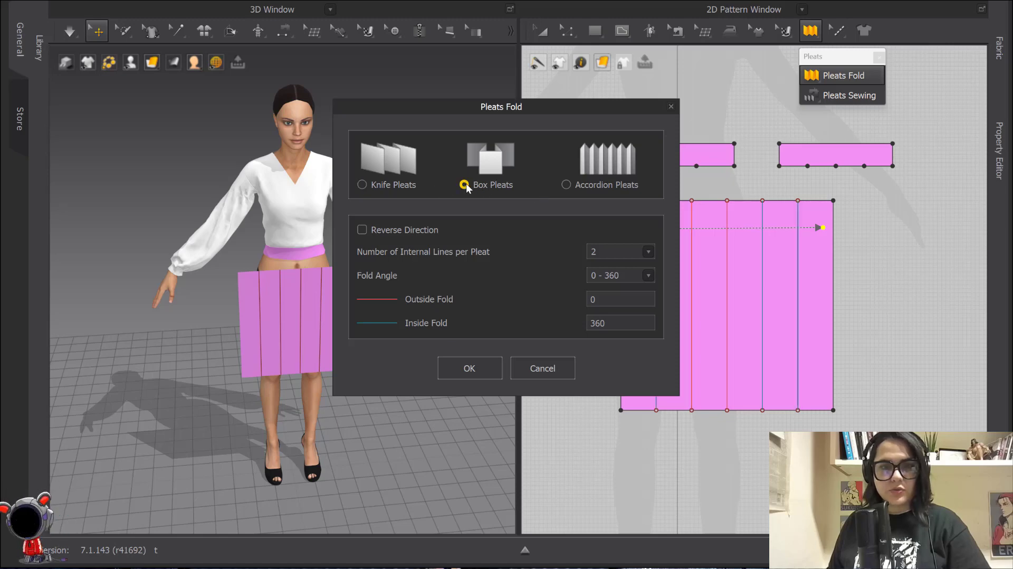
click(599, 252)
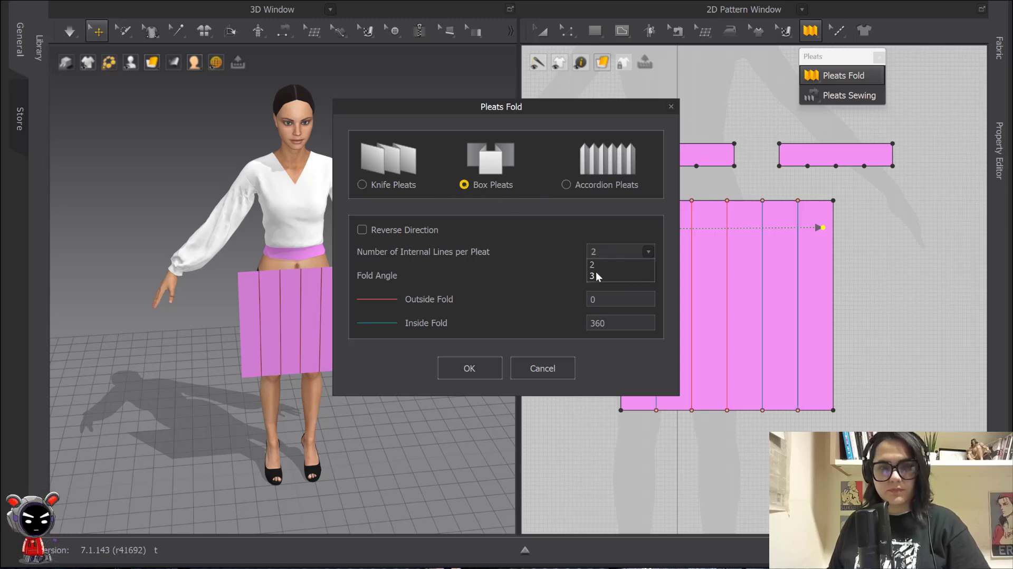
click(599, 250)
click(469, 368)
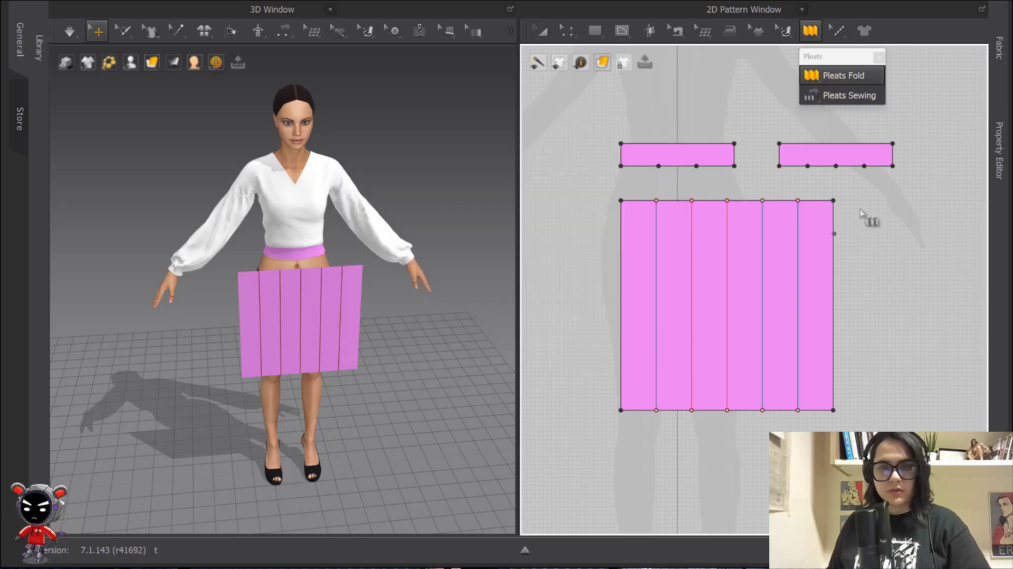
Pleat-sew the waistband's bottom edge to the skirt panel's top edge
click(846, 95)
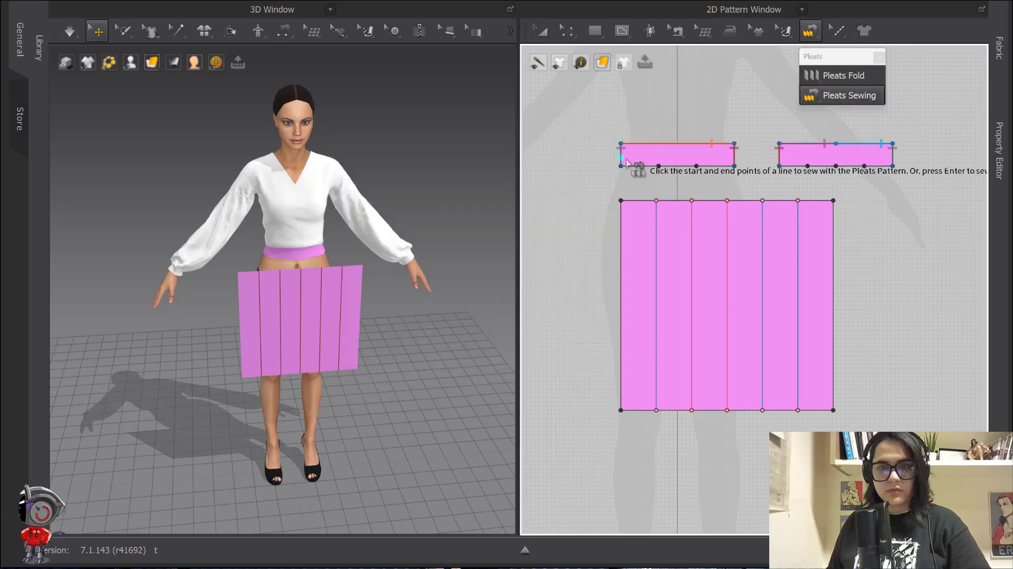
click(734, 166)
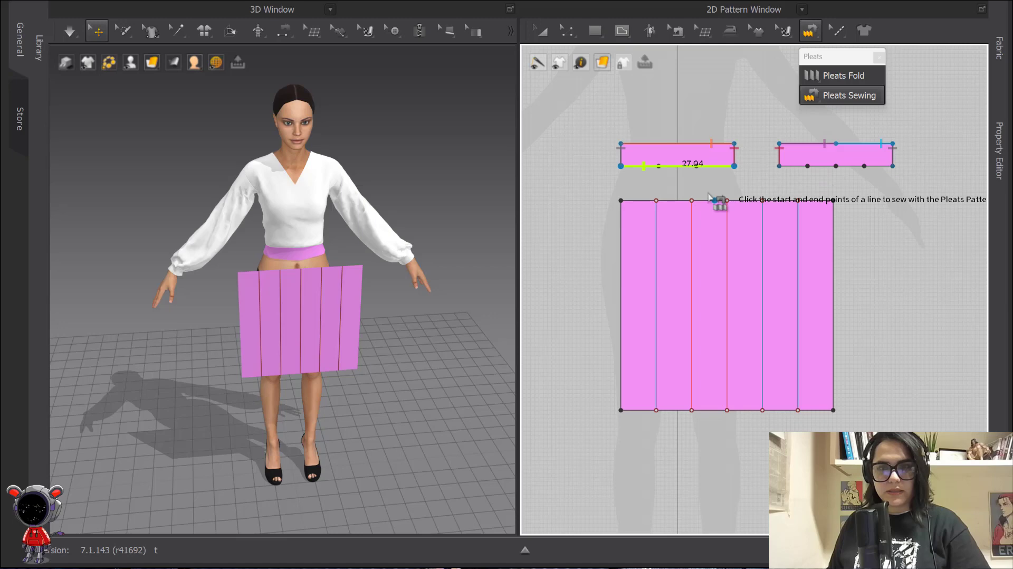
click(621, 201)
click(833, 200)
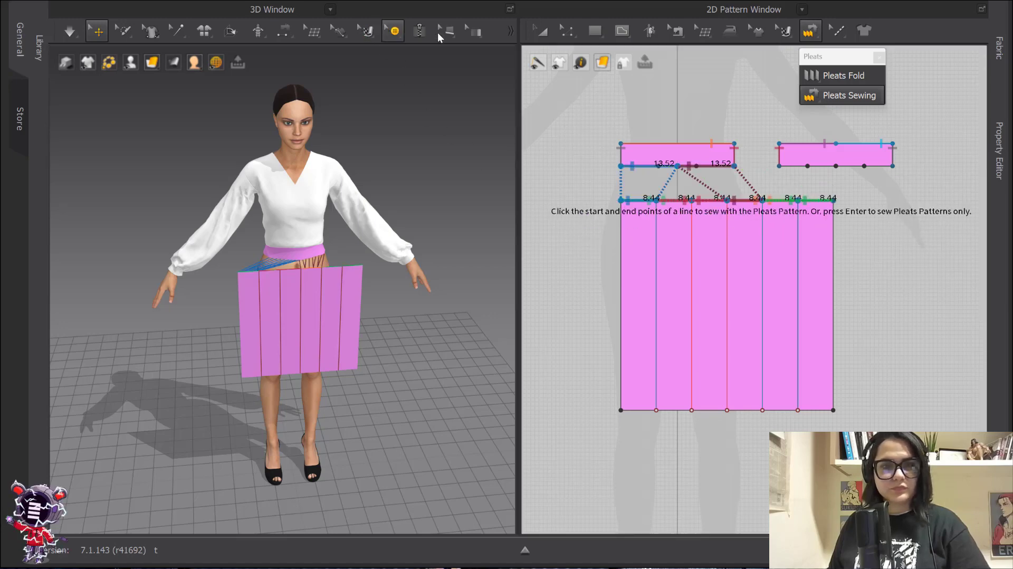
click(542, 31)
click(336, 346)
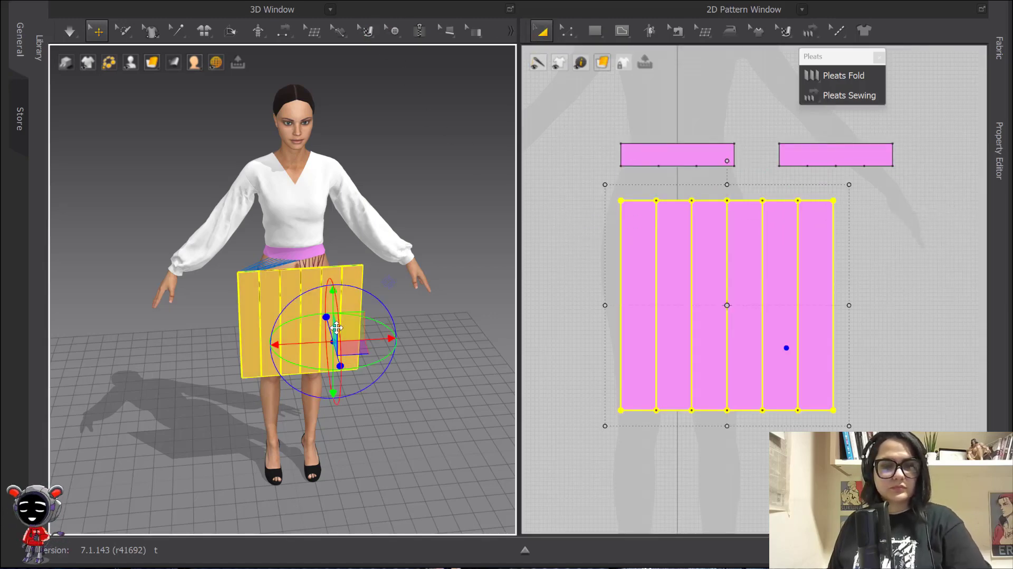
Simulate the skirt, then reset its 3D arrangement and nudge it slightly upward
click(464, 311)
key(space)
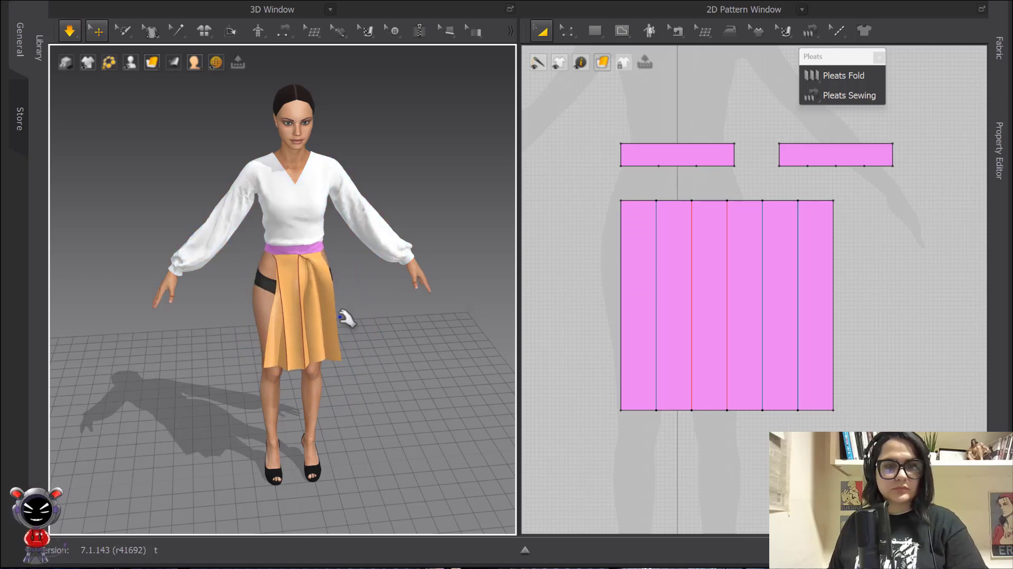
click(328, 338)
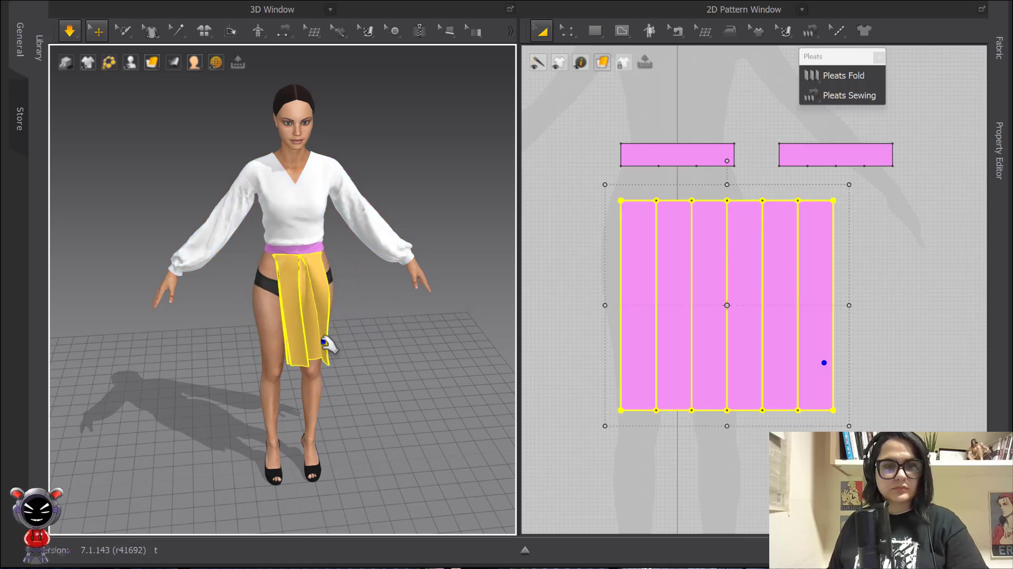
key(space)
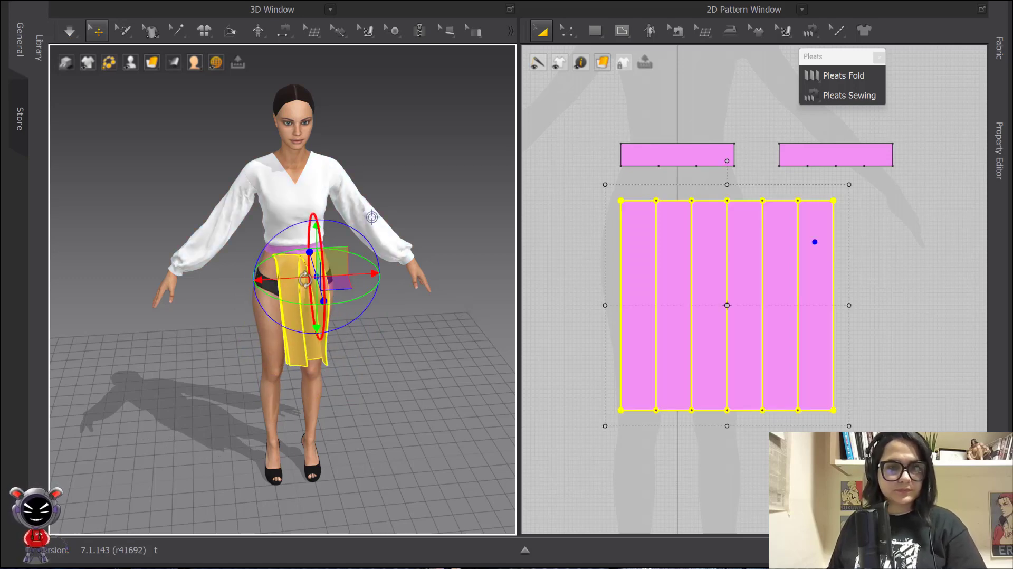
right_click(307, 284)
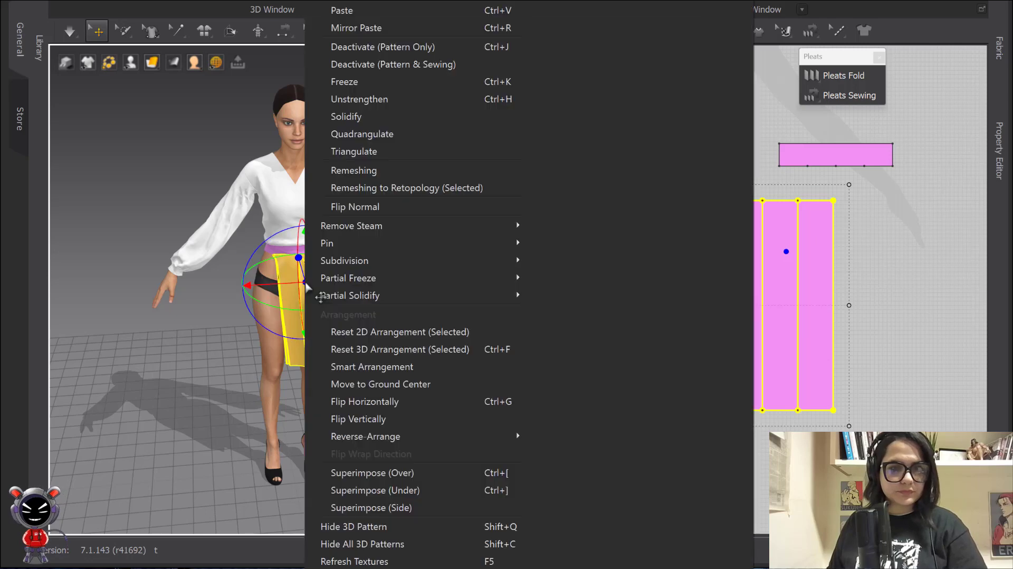
click(380, 348)
scroll(454, 330, up, 4)
click(454, 331)
drag(360, 306, 363, 298)
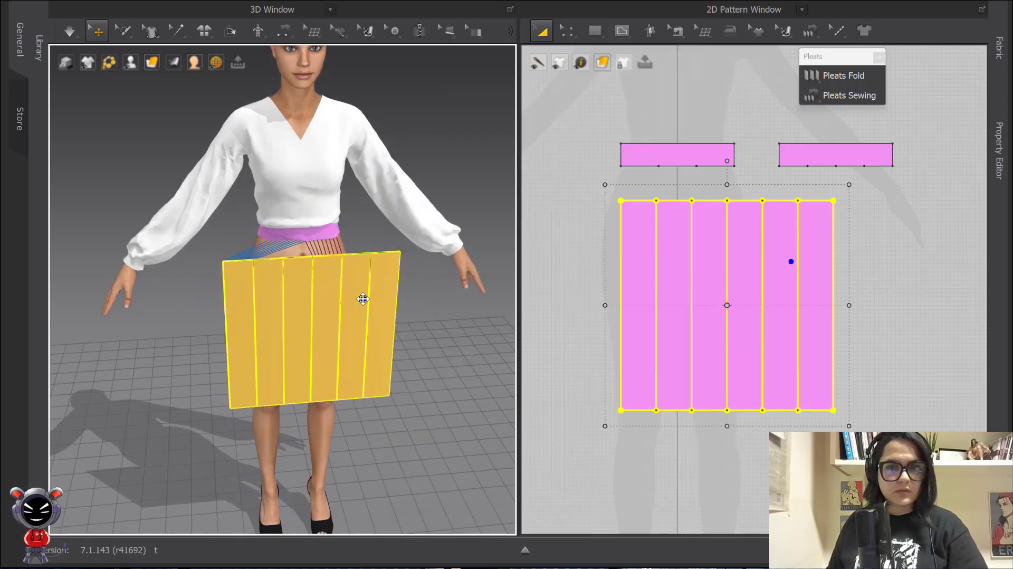
click(417, 324)
click(339, 300)
Simulate again, pulling the front flap outward so the pleated panel drapes
right_drag(327, 309, 381, 319)
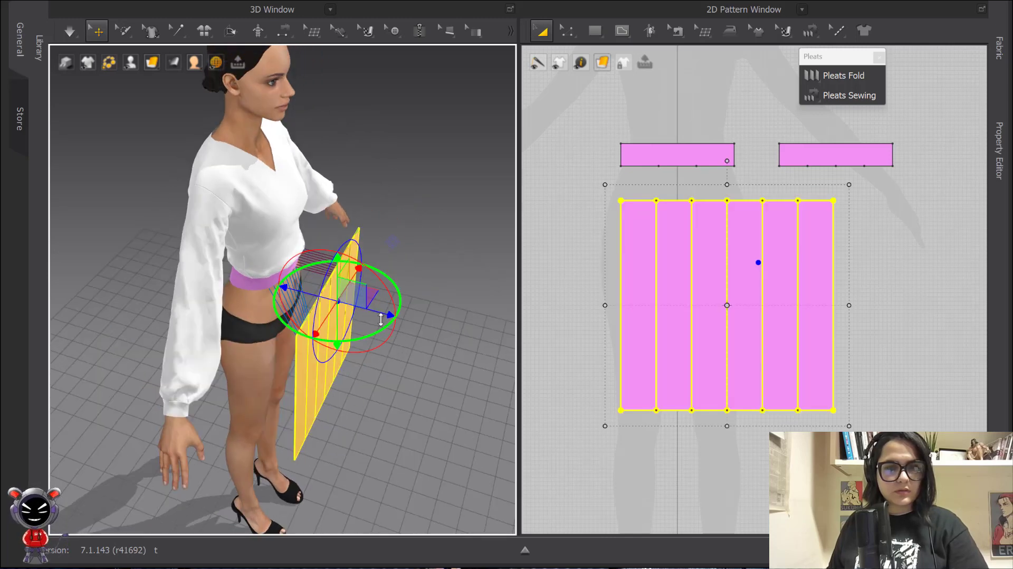
click(420, 337)
key(space)
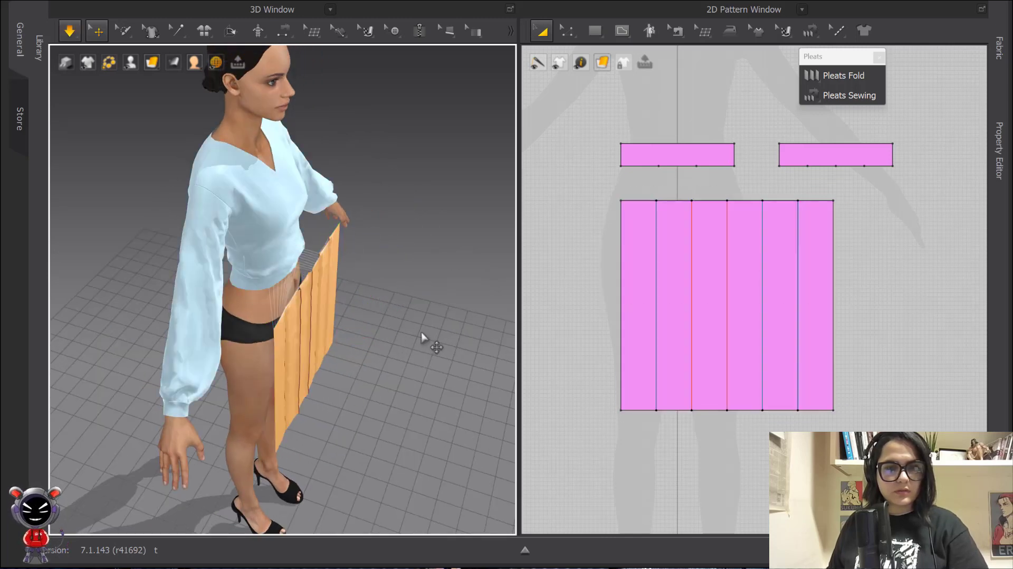
key(2)
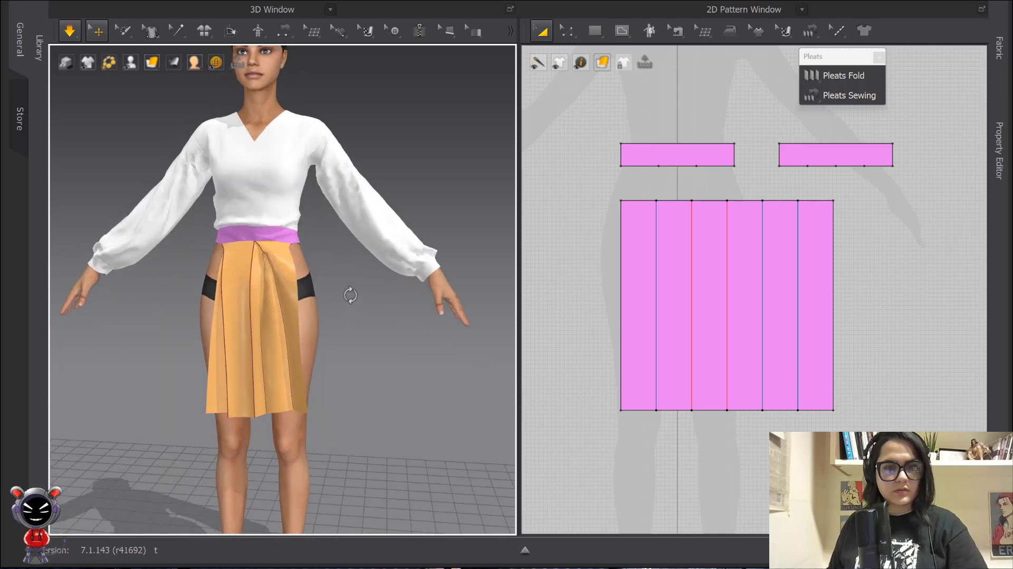
drag(287, 318, 288, 353)
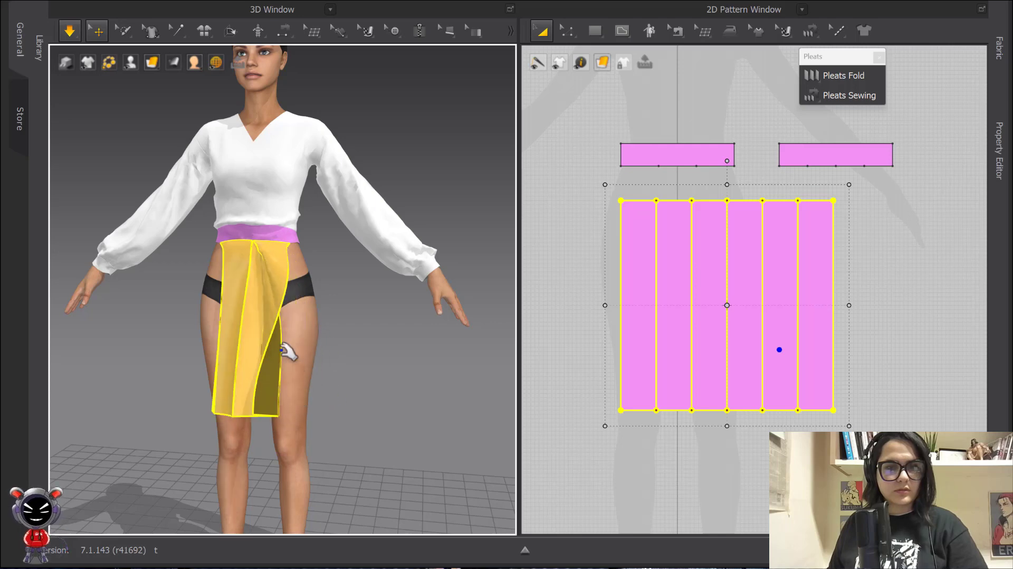
right_drag(310, 365, 302, 387)
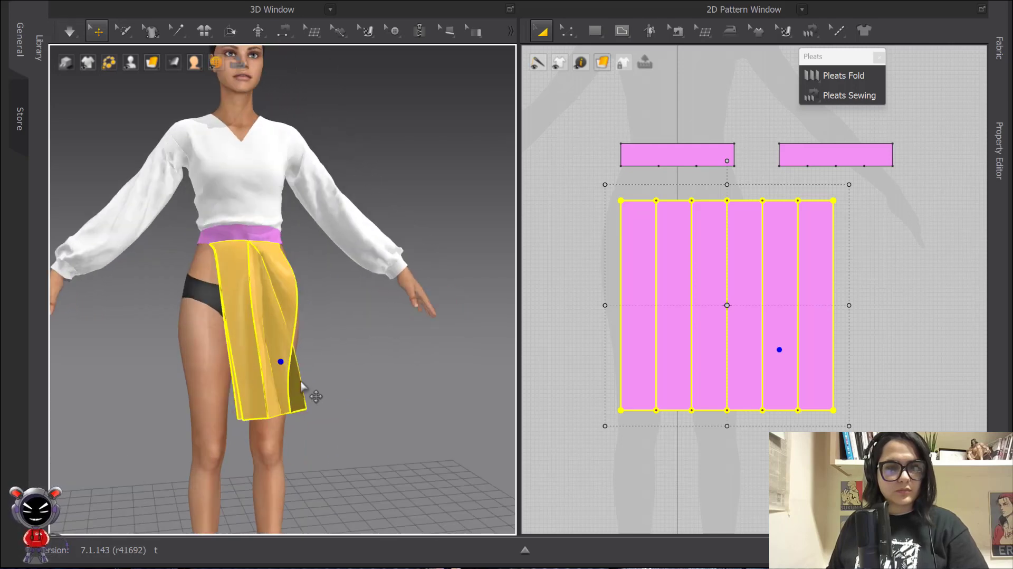
drag(295, 381, 392, 411)
key(space)
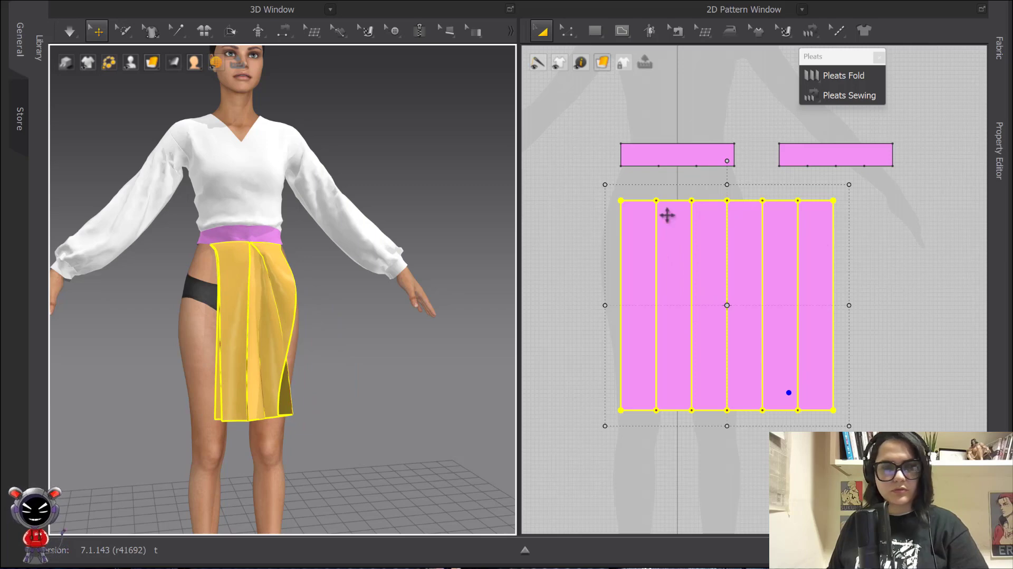
Briefly simulate and tug the skirt flap to settle it
key(space)
click(420, 233)
right_drag(360, 352, 334, 367)
key(space)
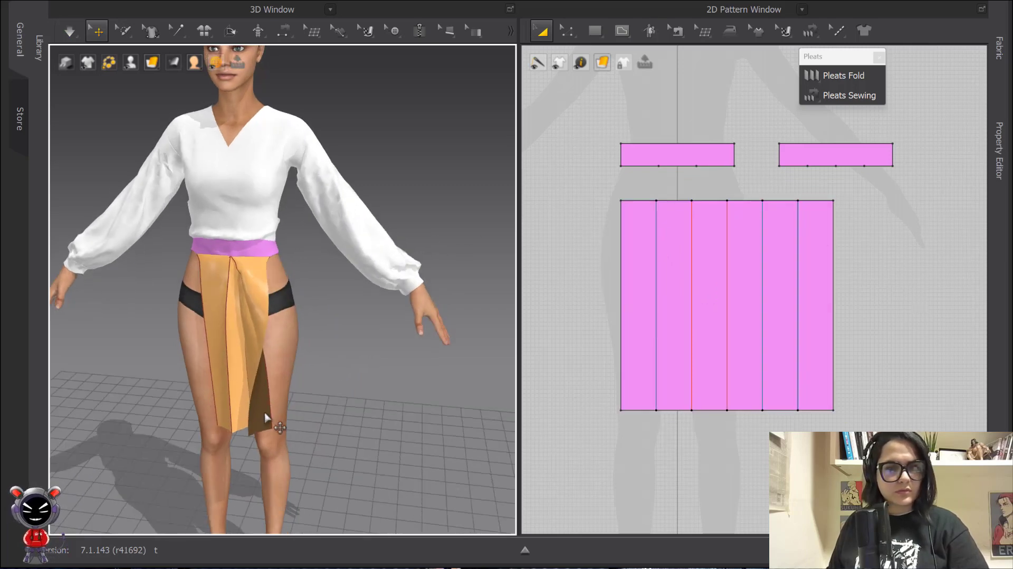
mouse_move(250, 418)
mouse_down()
mouse_move(204, 411)
mouse_move(269, 420)
mouse_up()
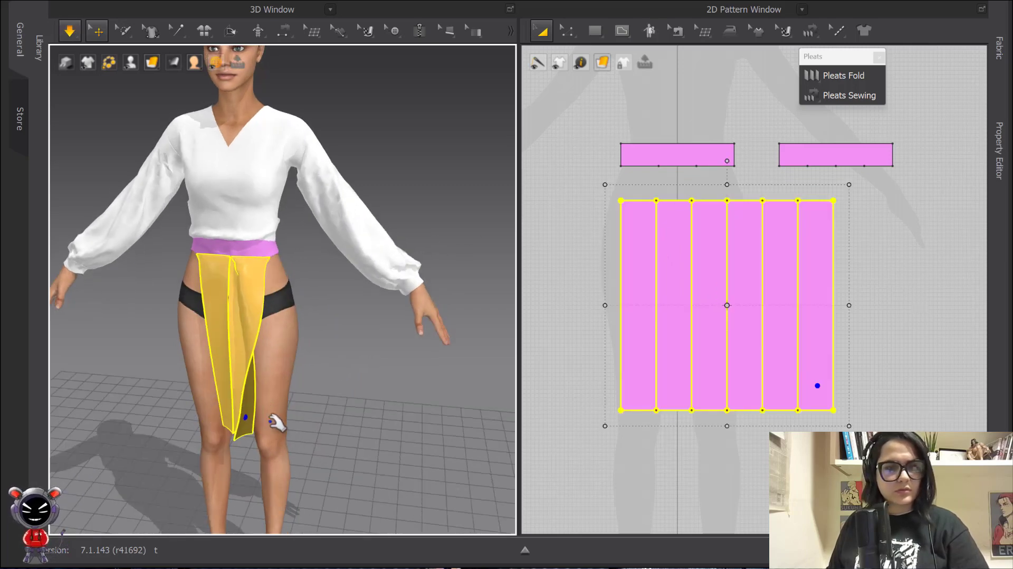
mouse_move(251, 342)
mouse_down()
mouse_move(227, 343)
mouse_move(241, 340)
mouse_up()
key(space)
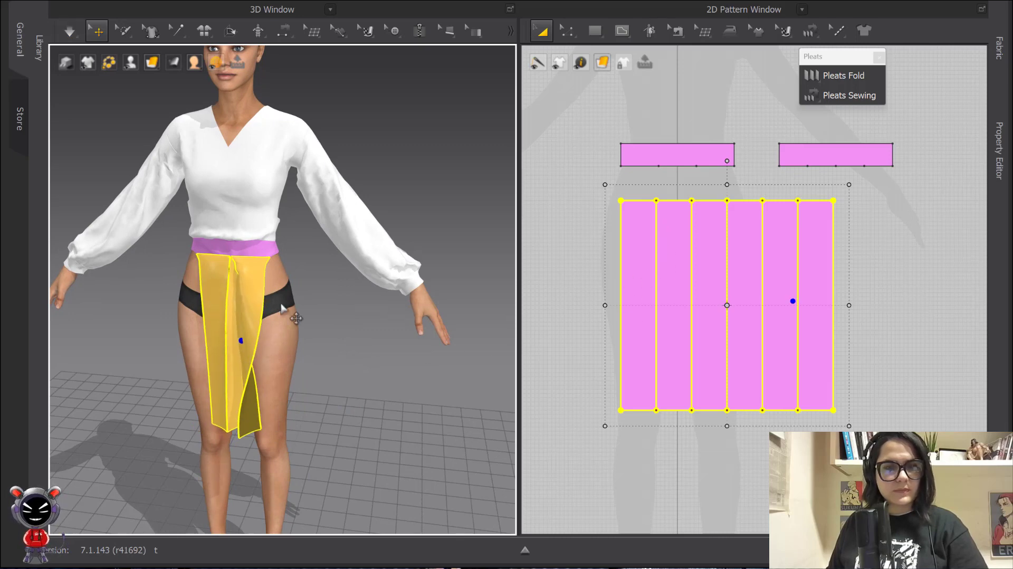
Reset the panel's 3D arrangement and re-drape it, pulling the right flap into place
click(238, 276)
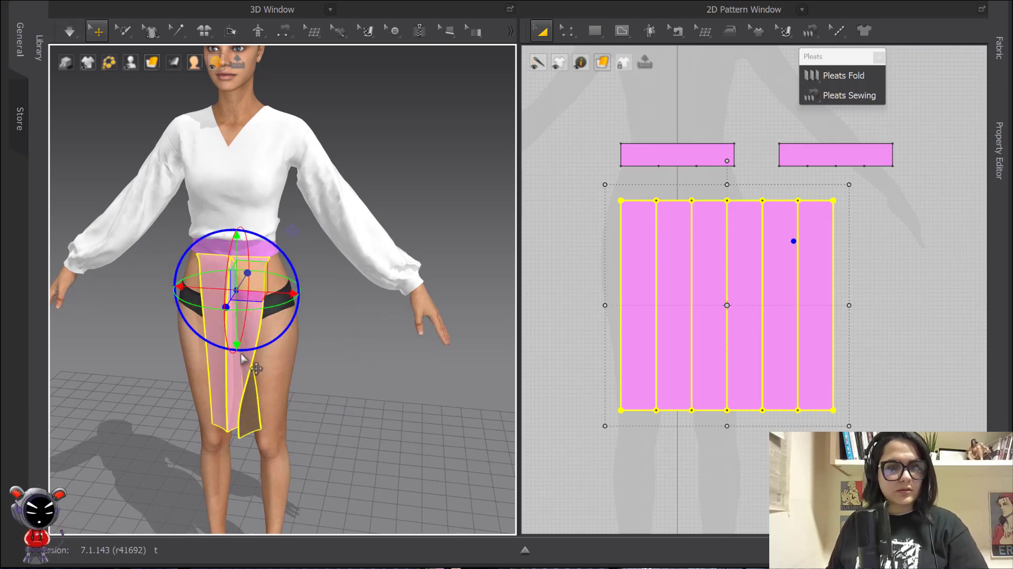
right_click(248, 279)
click(317, 350)
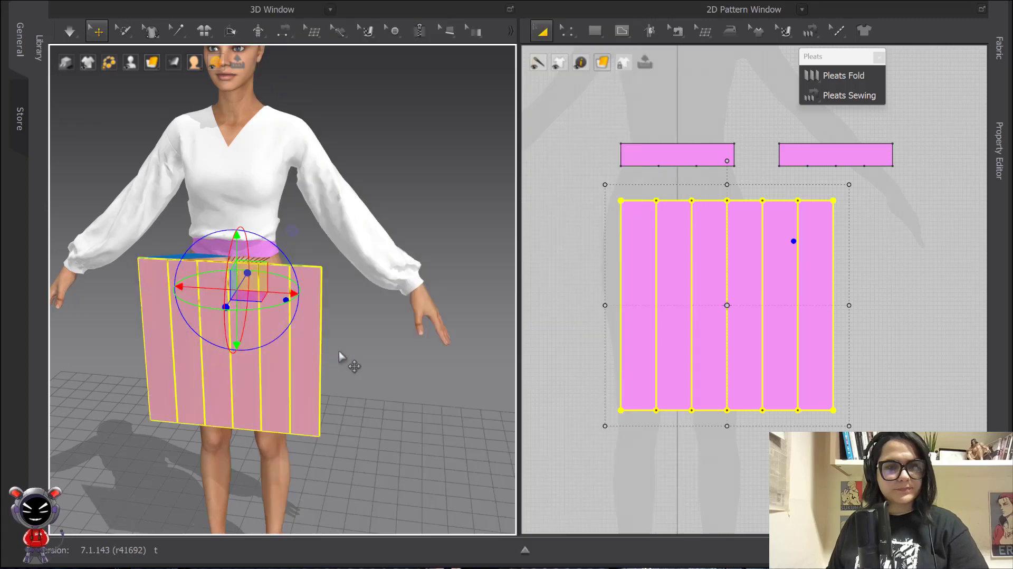
key(space)
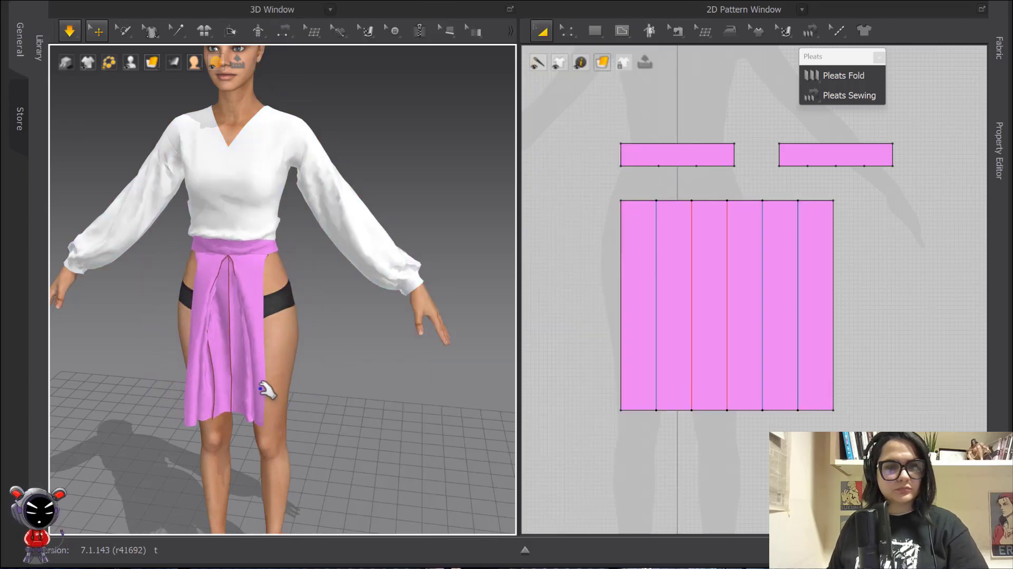
click(245, 404)
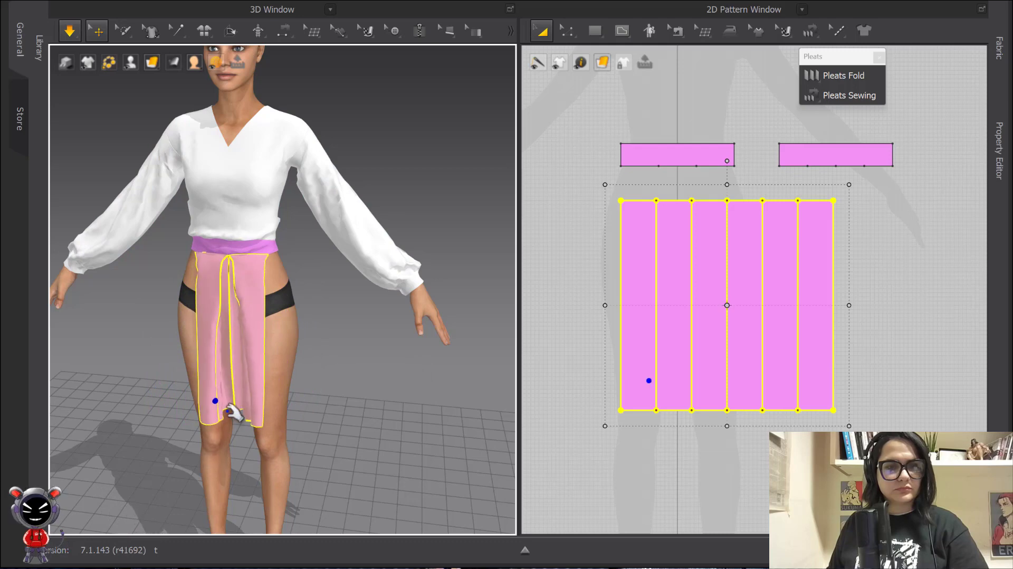
mouse_move(255, 389)
mouse_down()
mouse_move(228, 407)
mouse_move(256, 408)
mouse_up()
click(328, 400)
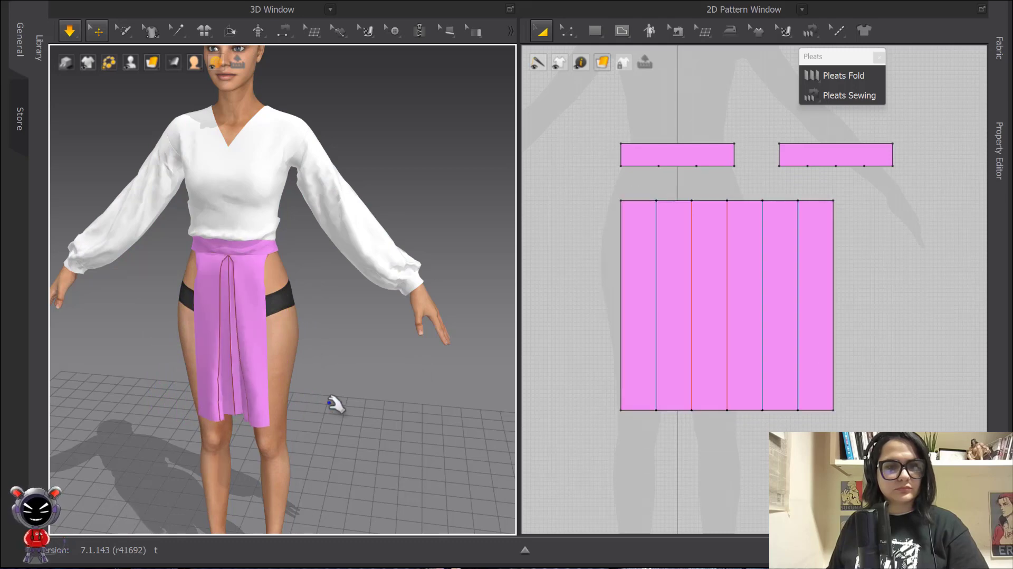
key(space)
Inspect the draped skirt from front and side, centring the box pleat
scroll(274, 388, up, 6)
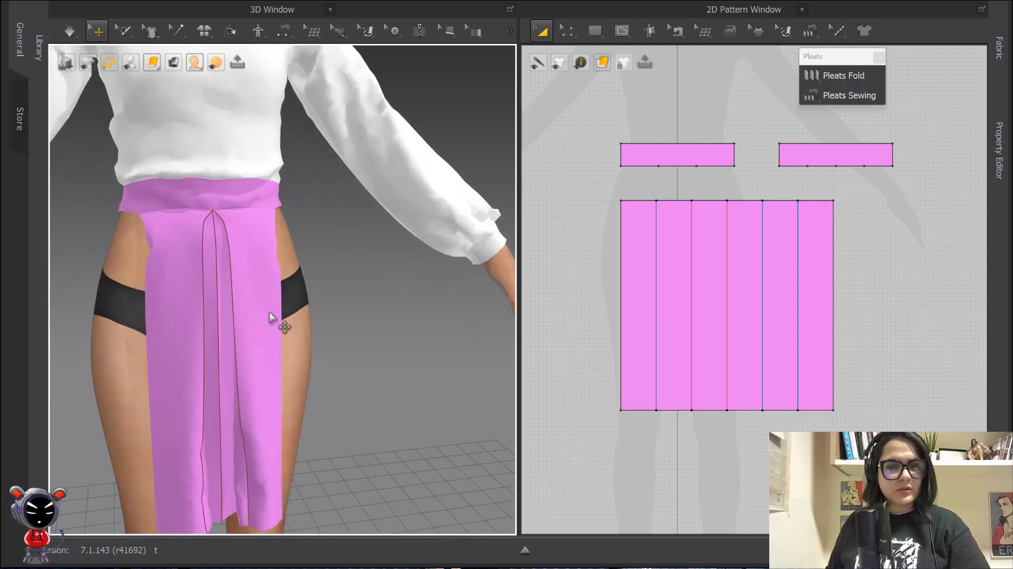
middle_drag(248, 320, 312, 280)
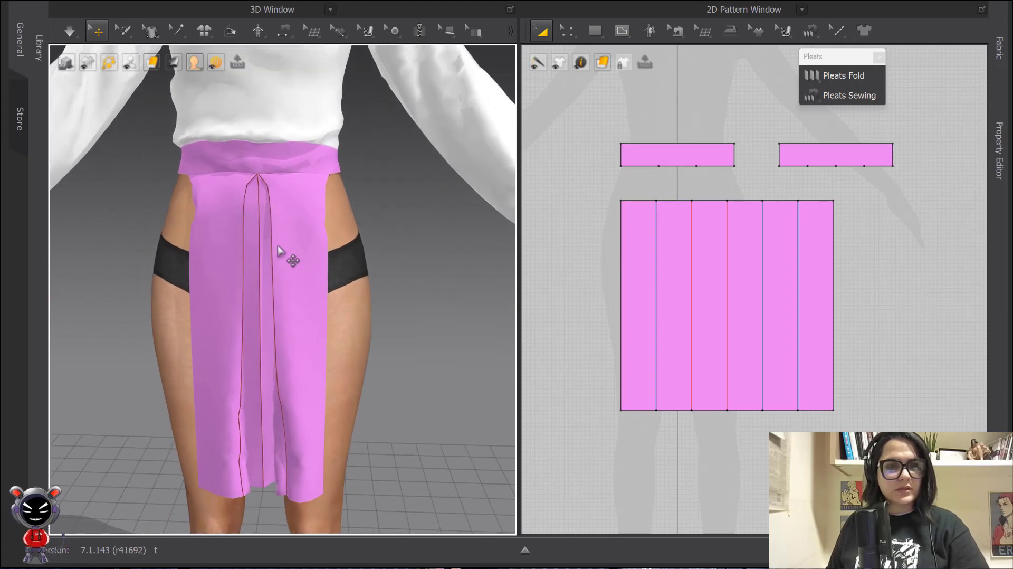
scroll(278, 249, down, 6)
right_drag(278, 305, 299, 304)
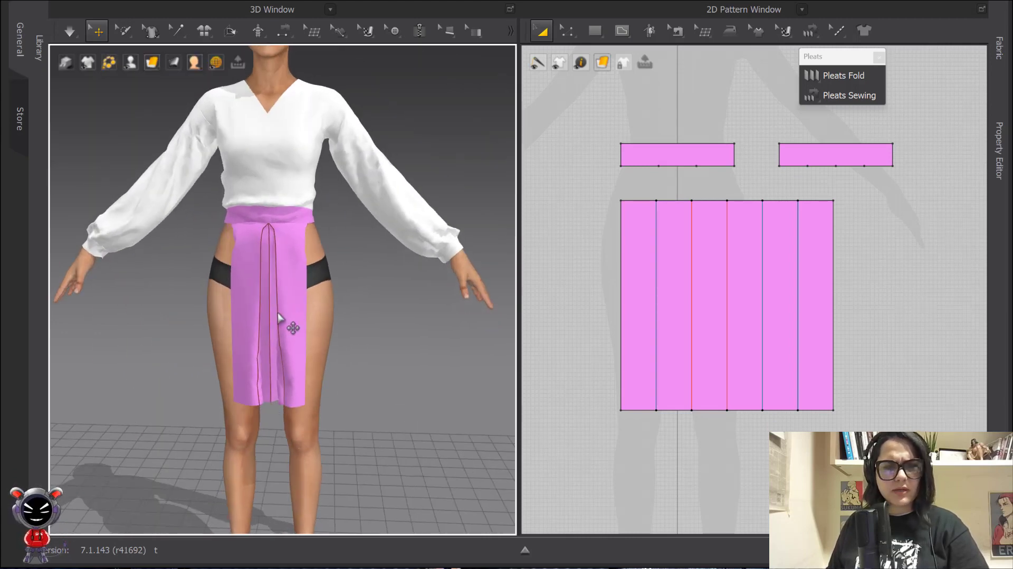
scroll(312, 254, down, 6)
mouse_move(319, 264)
right_down()
mouse_move(344, 264)
mouse_move(327, 261)
right_up()
click(880, 255)
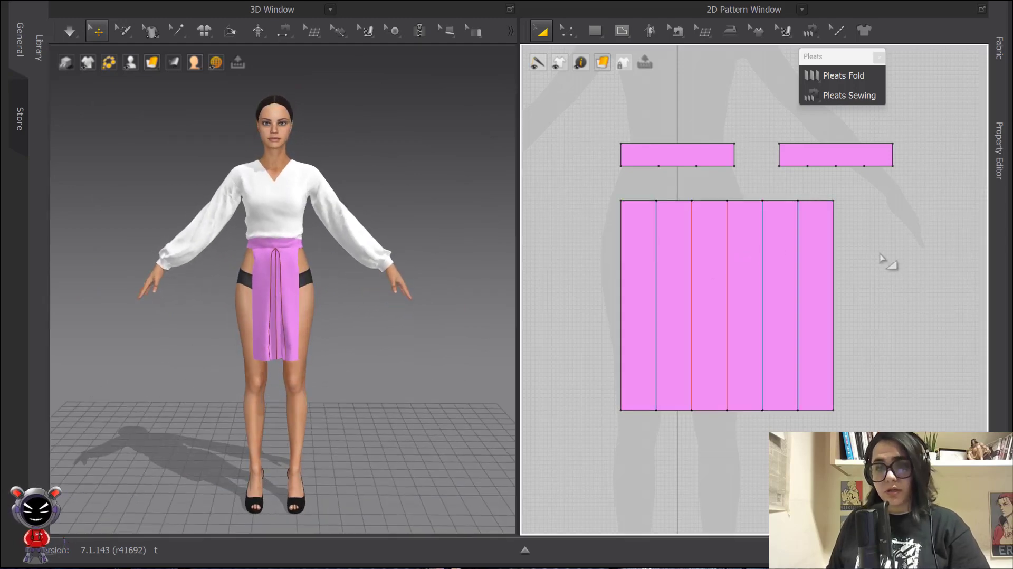
Copy-paste the pleated front pattern and delete the copy's internal pleat lines
scroll(891, 252, down, 3)
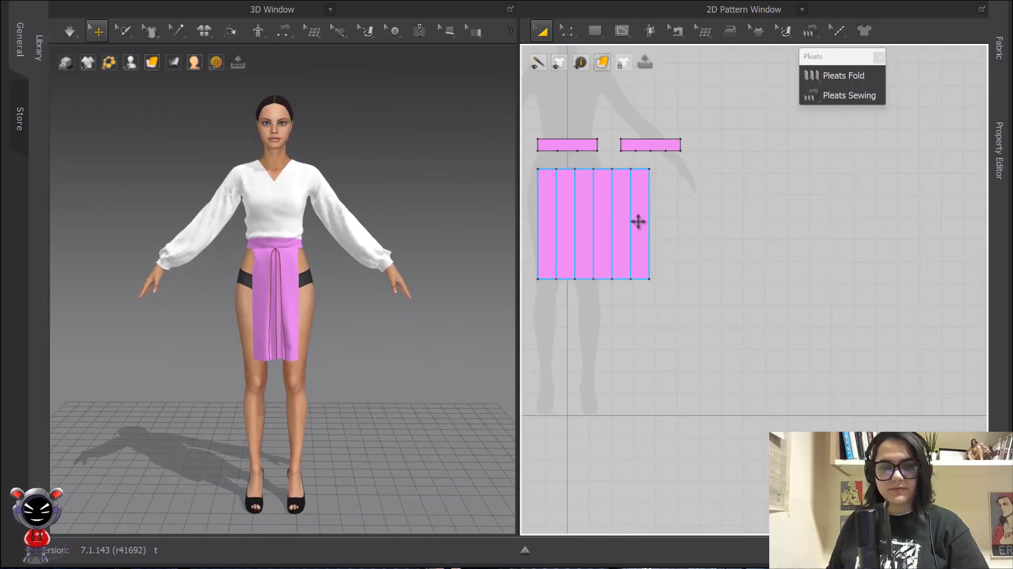
click(638, 222)
key(ctrl+c)
key(ctrl+v)
click(755, 230)
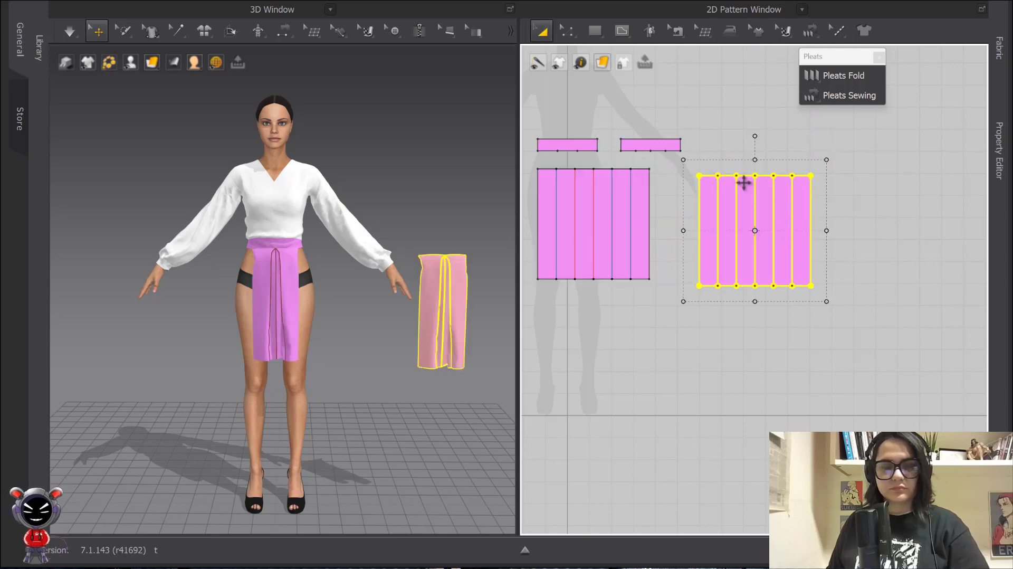
key(z)
drag(711, 152, 807, 323)
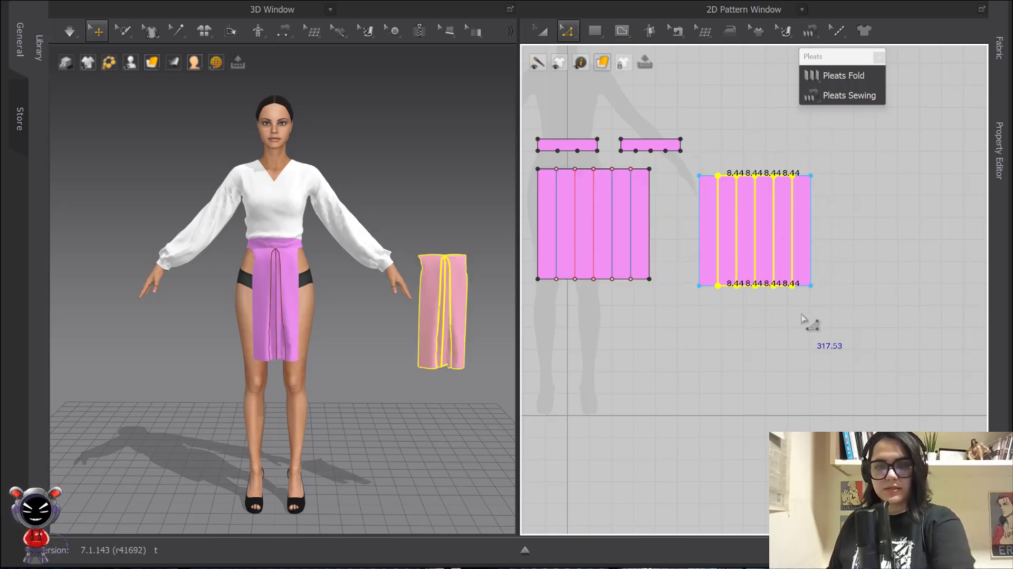
key(Delete)
Widen the plain copied pattern sideways
key(a)
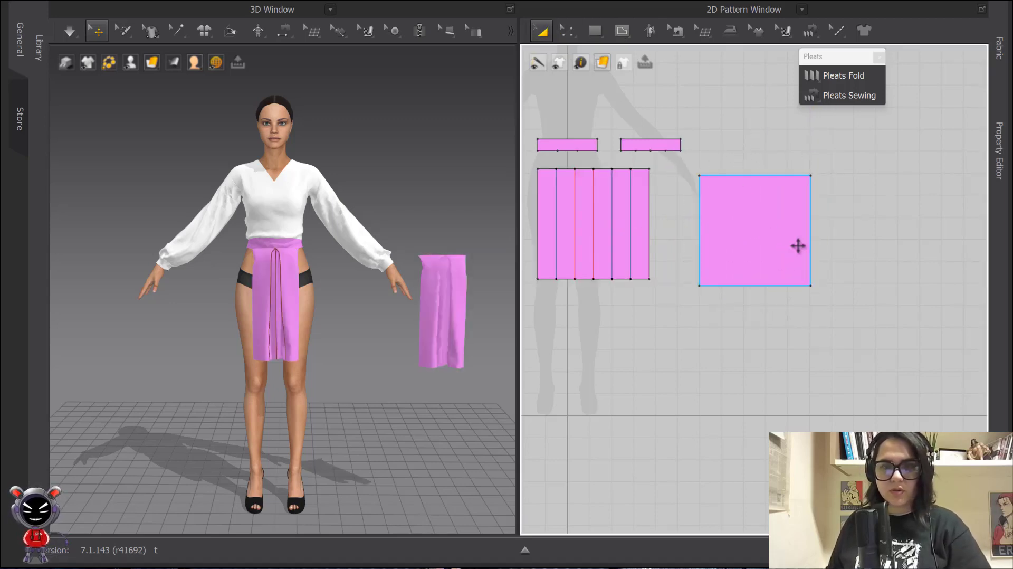
click(760, 238)
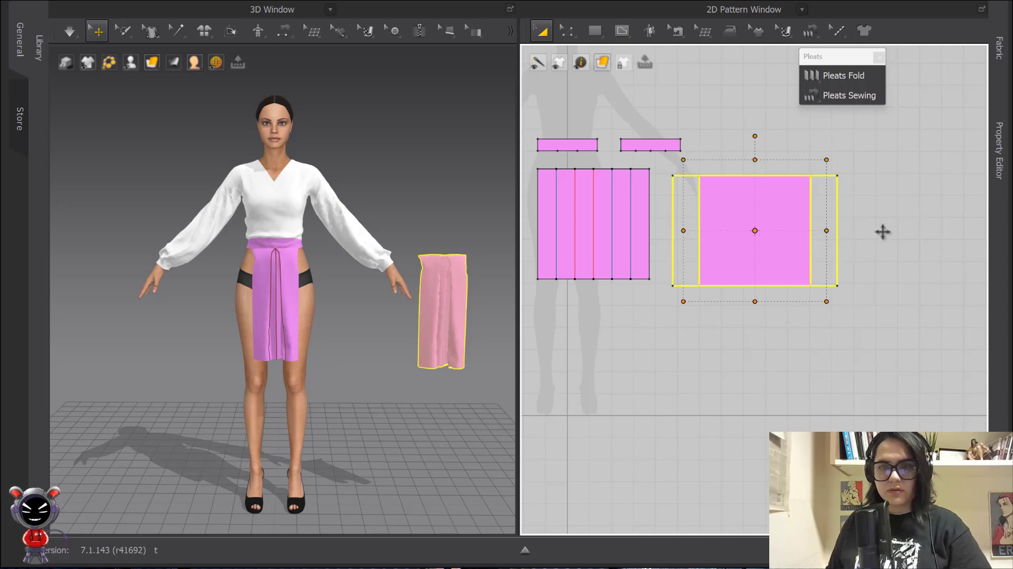
drag(883, 231, 889, 232)
click(854, 344)
Replace the old top-edge seams by sewing the back waistband to the wide panel's top
key(m)
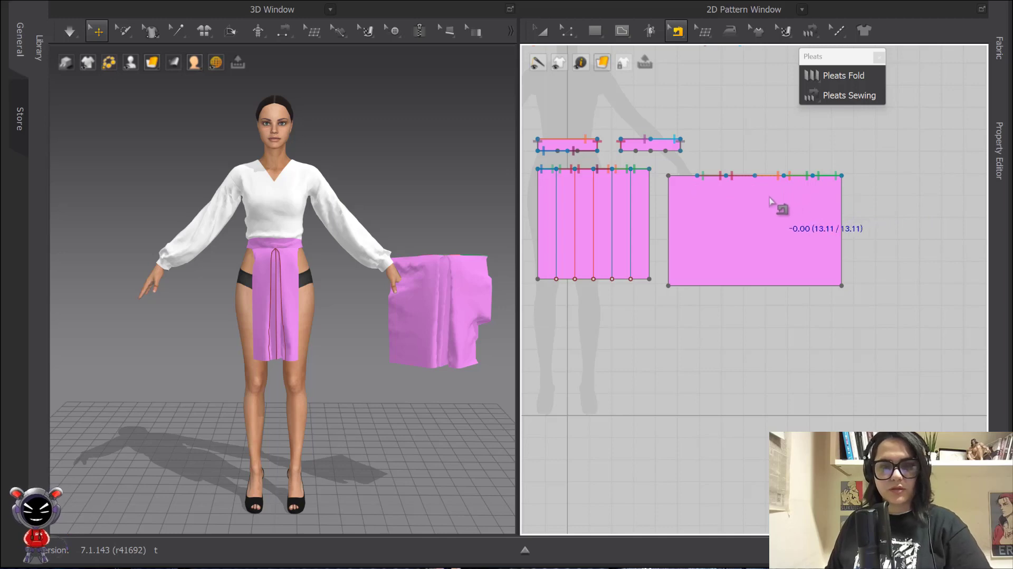
click(821, 155)
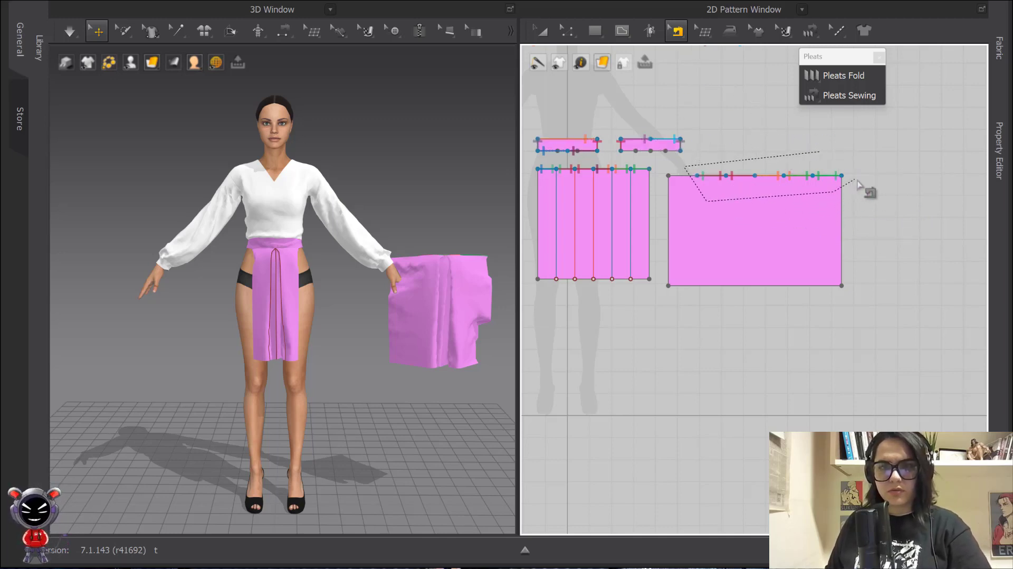
click(819, 153)
key(Delete)
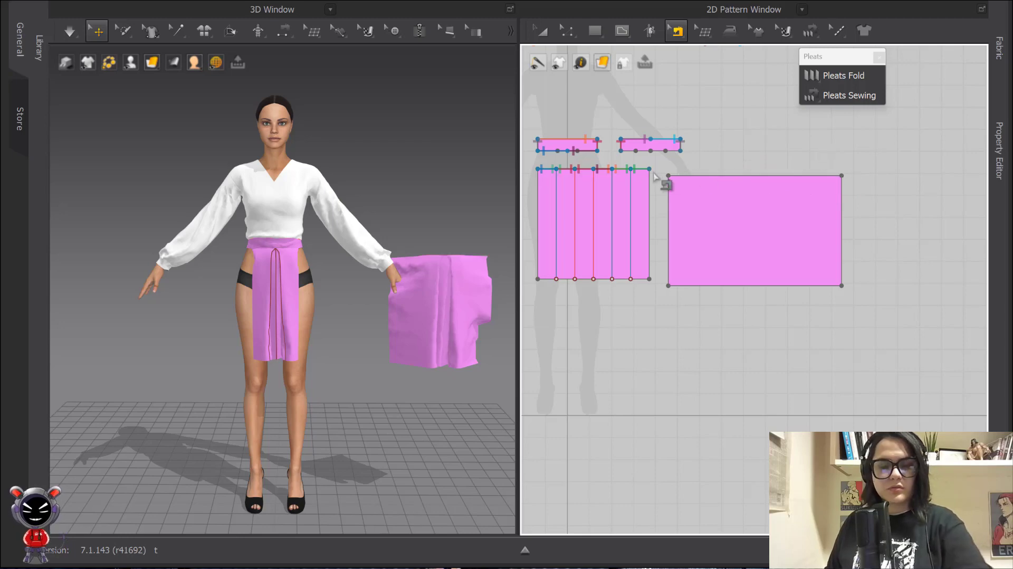
click(636, 151)
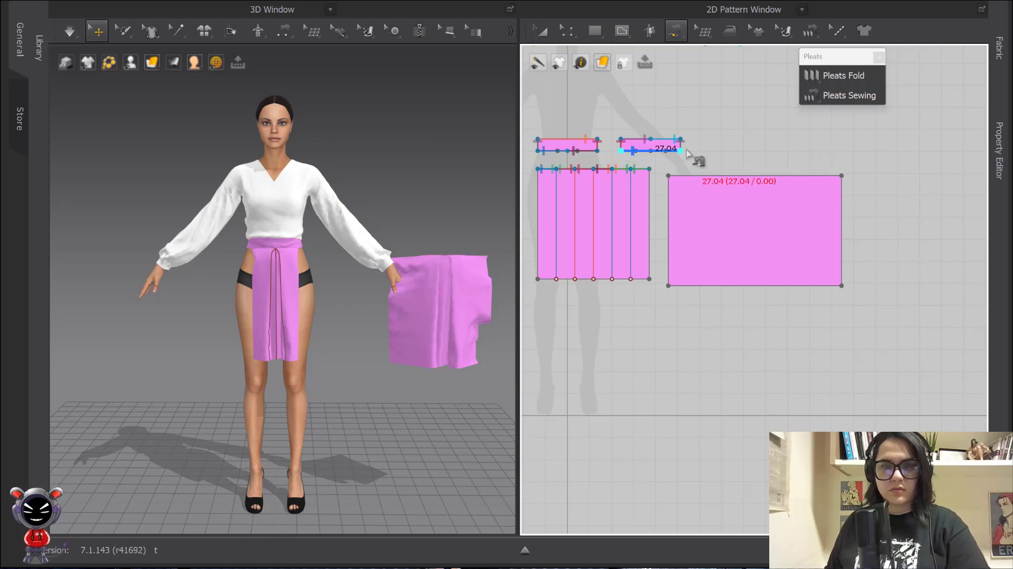
click(840, 175)
Reset and flip the new panel, then move it behind the avatar's waist
right_click(452, 290)
click(529, 352)
right_click(423, 336)
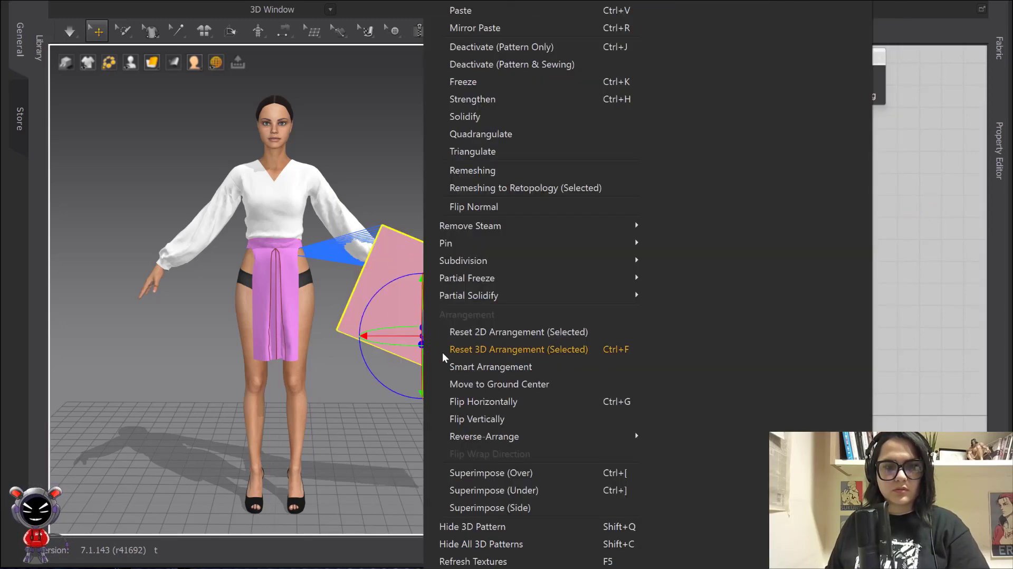
click(495, 405)
right_drag(415, 350, 460, 373)
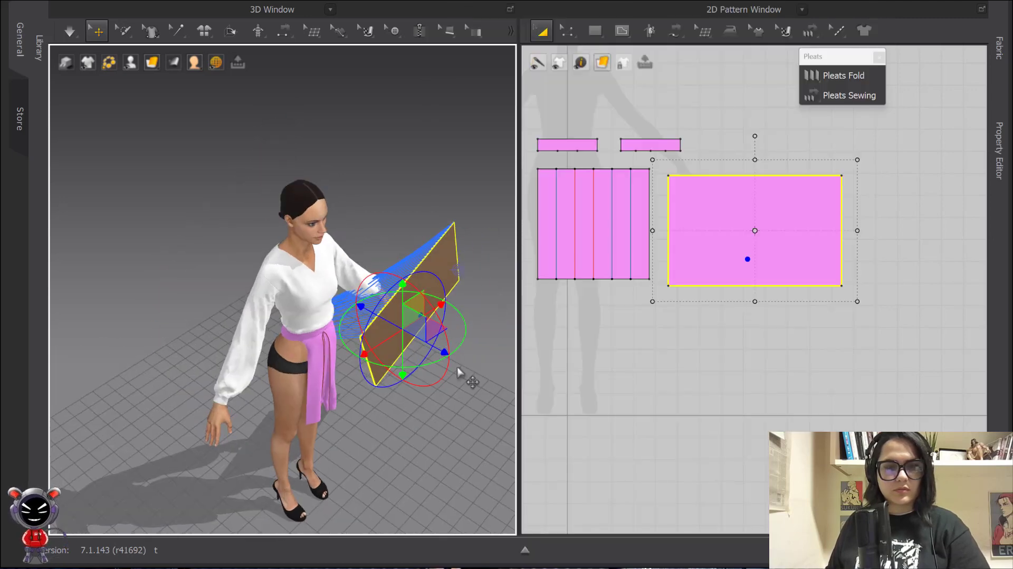
drag(376, 303, 361, 331)
key(ctrl+z)
click(416, 315)
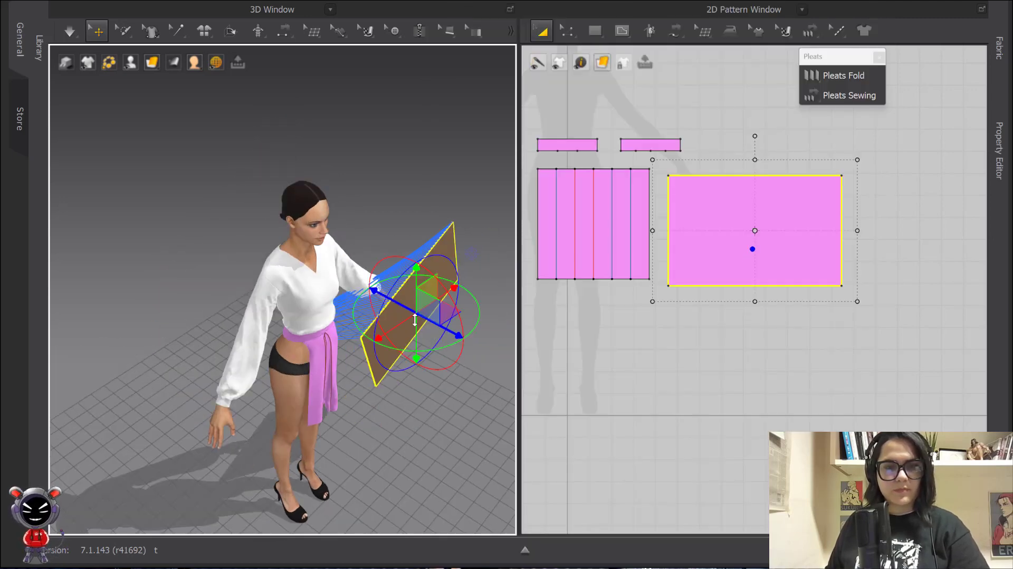
drag(438, 325, 228, 281)
drag(267, 329, 334, 365)
Sew both side edges of the back panel to the front panel's sides
key(m)
click(840, 200)
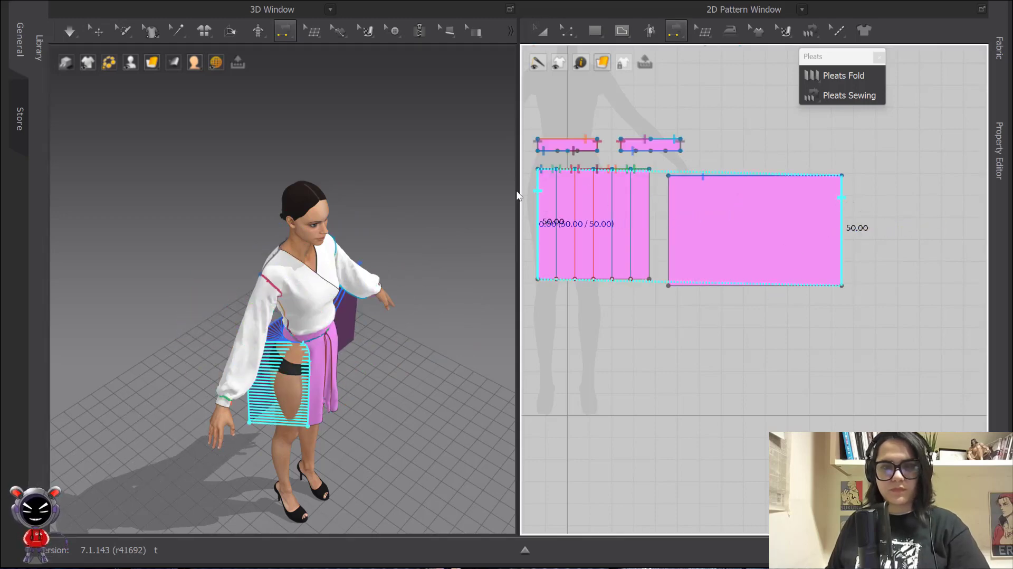
click(537, 202)
click(649, 205)
click(667, 207)
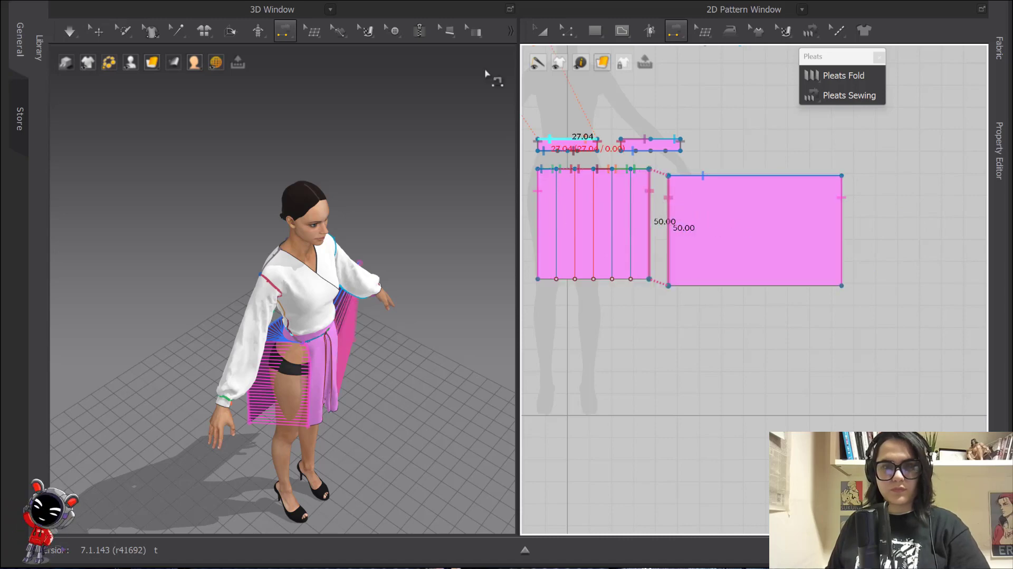
key(a)
Simulate to close the skirt, tugging the front panel into place
key(space)
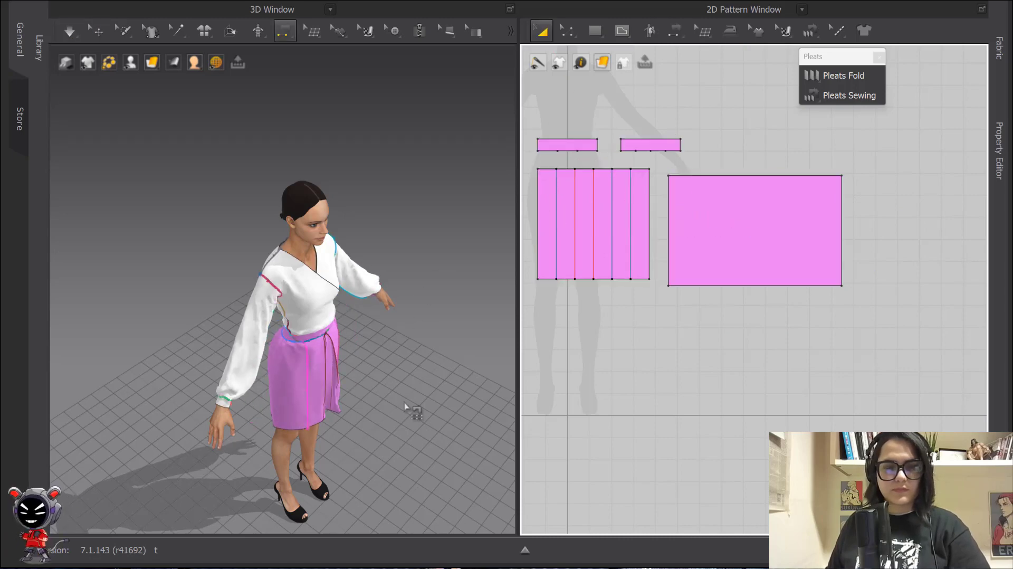
click(407, 405)
key(2)
drag(314, 416, 322, 441)
click(401, 358)
middle_drag(382, 353, 396, 293)
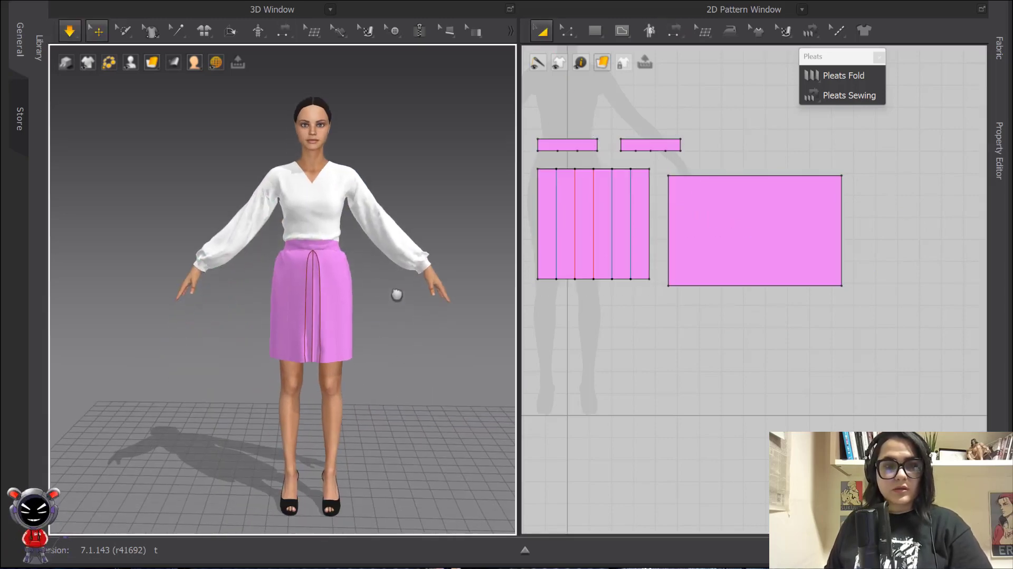
Delete the pleated skirt panel from the 2D pattern window
key(n)
scroll(402, 287, down, 2)
right_drag(406, 289, 414, 302)
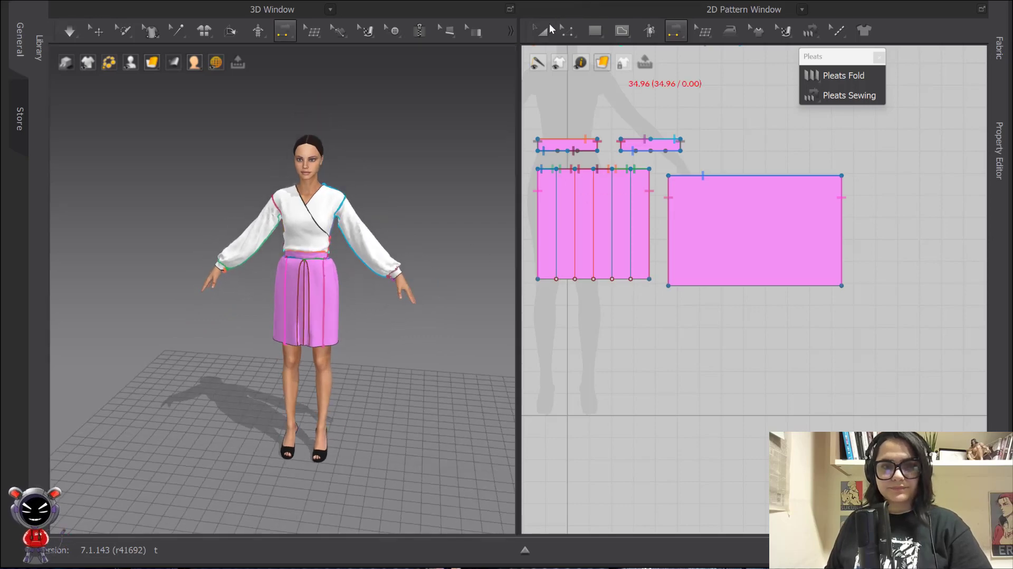
click(544, 31)
scroll(425, 233, down, 2)
right_drag(426, 232, 432, 182)
click(543, 30)
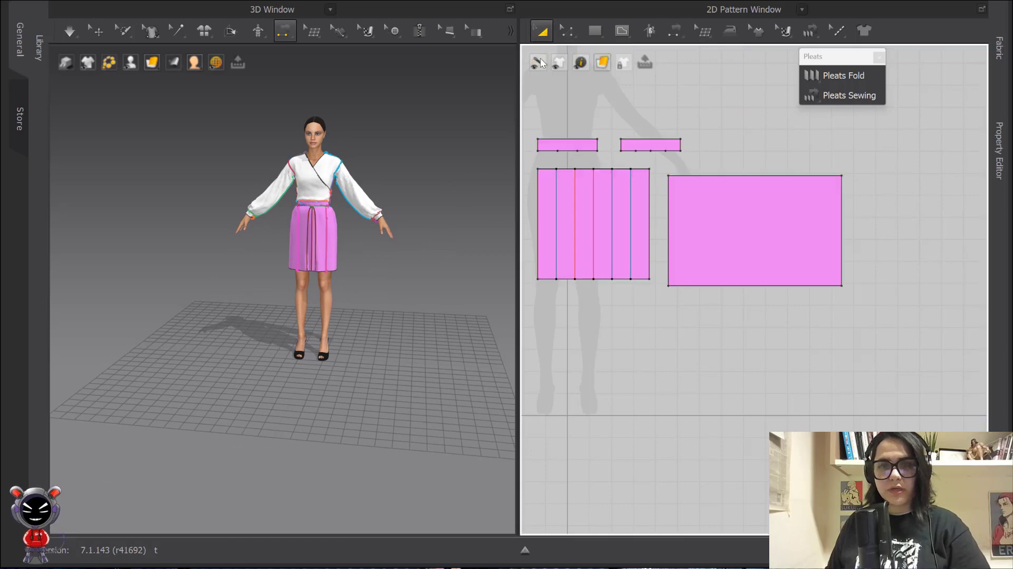
scroll(613, 225, down, 3)
middle_drag(620, 238, 681, 249)
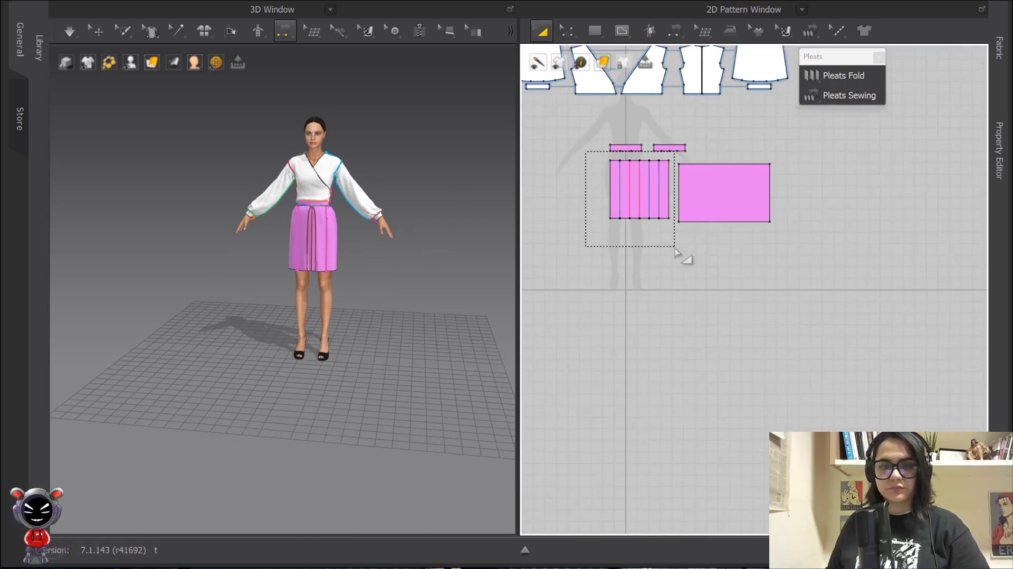
drag(675, 252, 683, 250)
key(Delete)
Copy the plain pink rectangle and paste the duplicate to its left
click(733, 190)
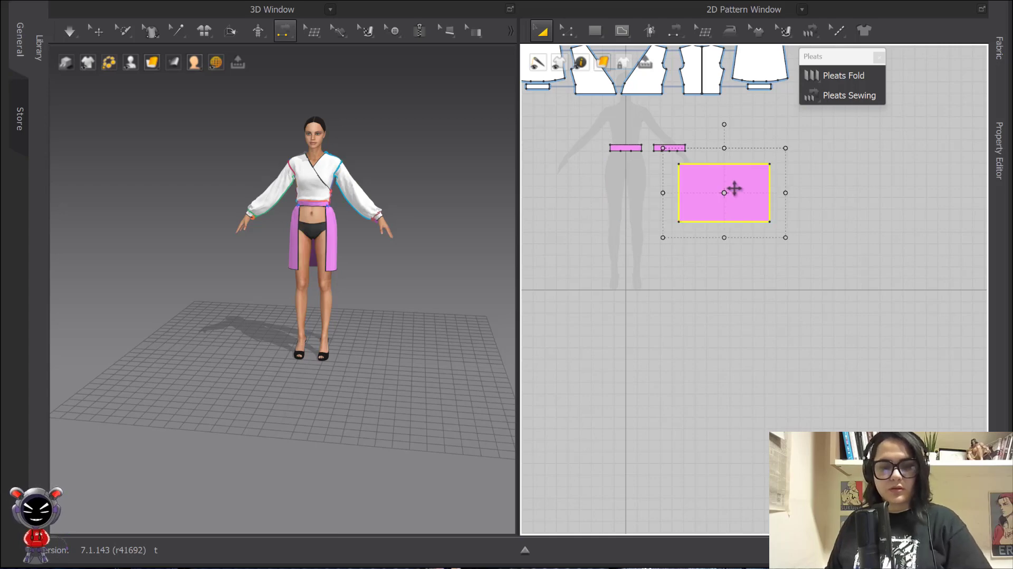
key(ctrl+c)
key(ctrl+v)
click(619, 195)
click(697, 293)
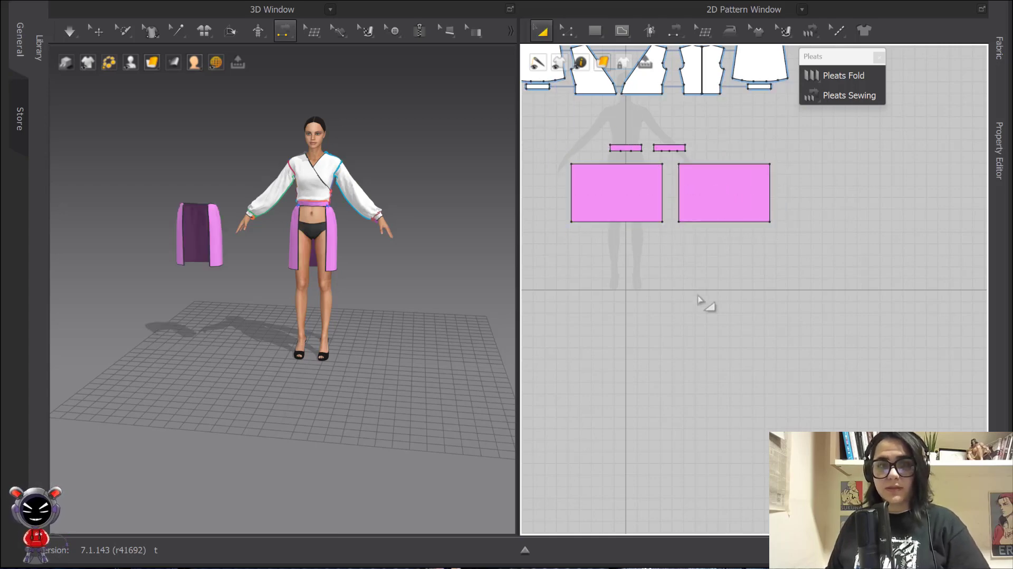
Switch the 3D window to piece selection and bring up the copied panel's context menu
right_click(193, 238)
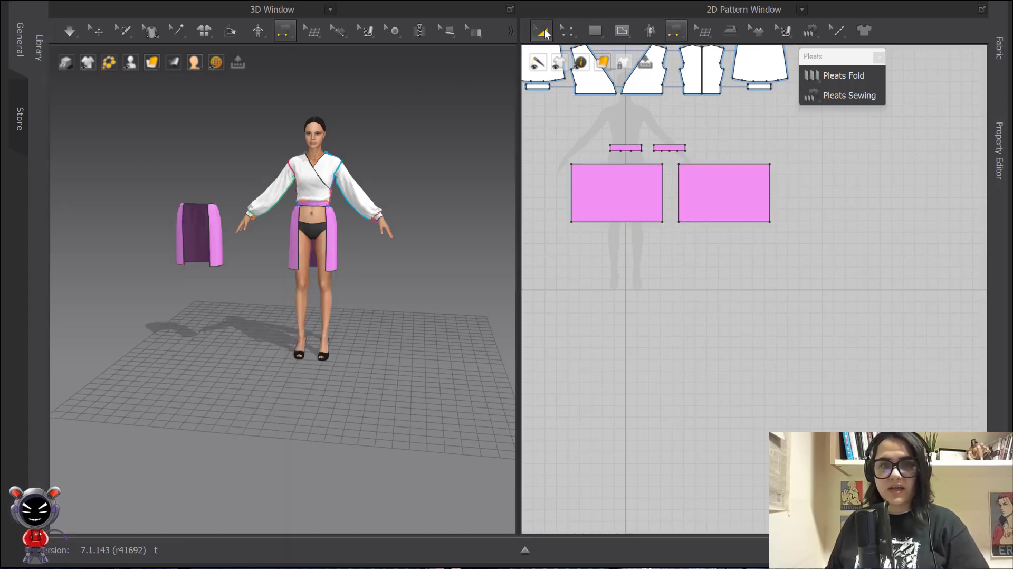
key(Escape)
right_click(195, 243)
click(102, 34)
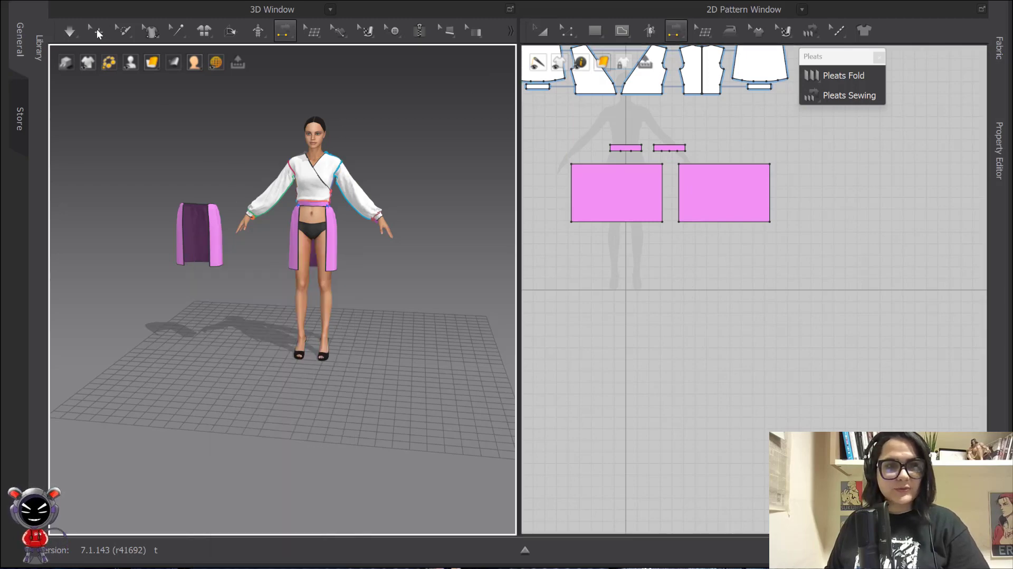
right_click(199, 232)
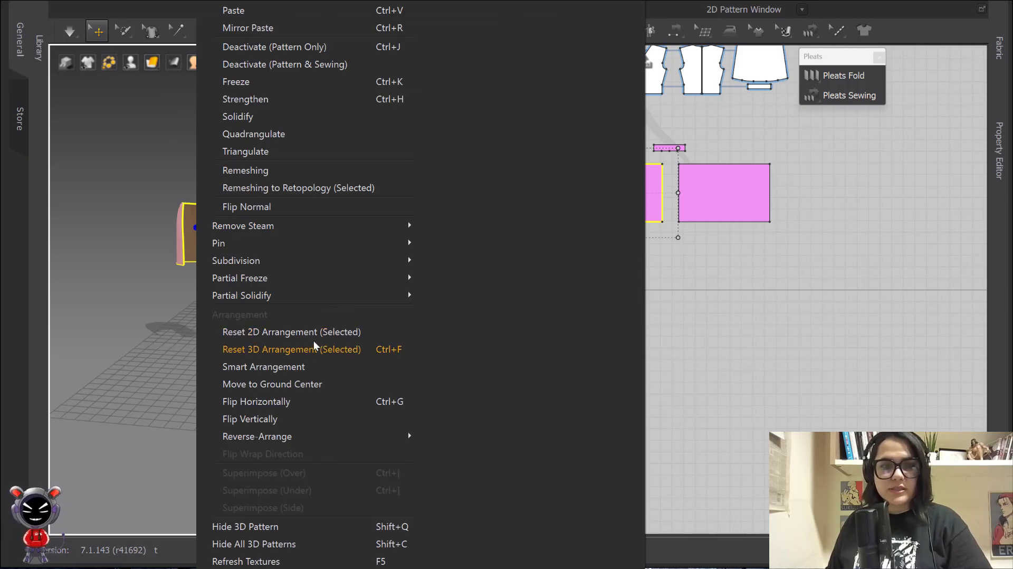
Flip the copied panel horizontally and move it around behind the avatar
click(273, 408)
drag(196, 222, 247, 228)
click(246, 252)
right_drag(248, 254, 299, 268)
drag(278, 256, 337, 264)
right_drag(338, 264, 274, 278)
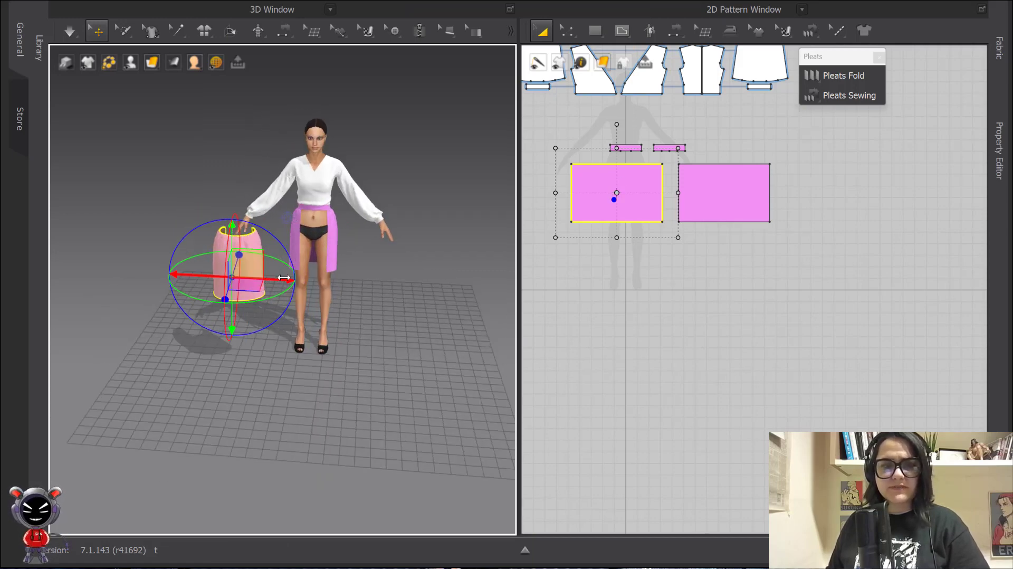
drag(283, 278, 349, 278)
scroll(319, 268, up, 3)
right_drag(319, 267, 286, 308)
drag(285, 312, 331, 302)
scroll(343, 326, down, 3)
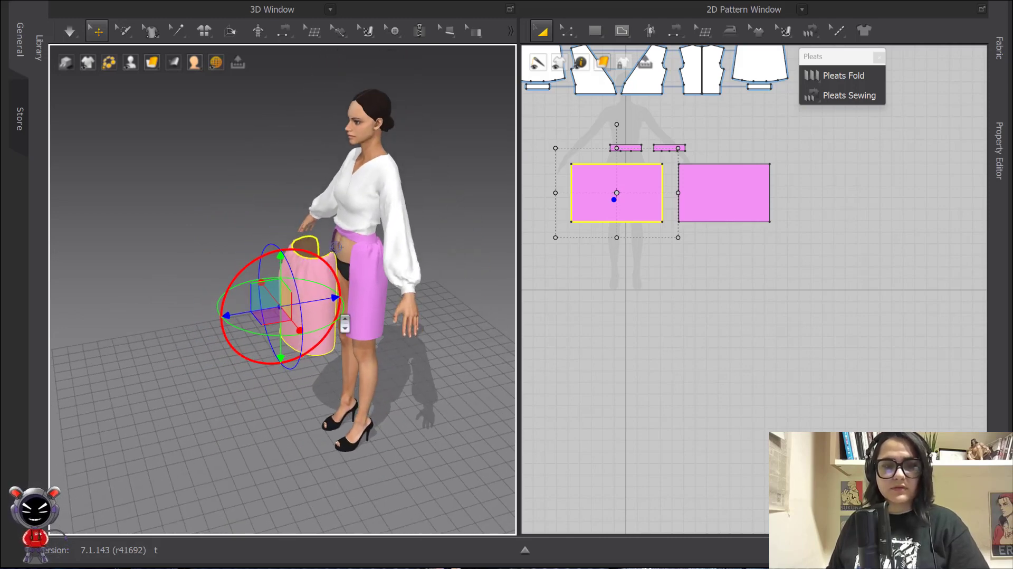
right_drag(343, 326, 389, 311)
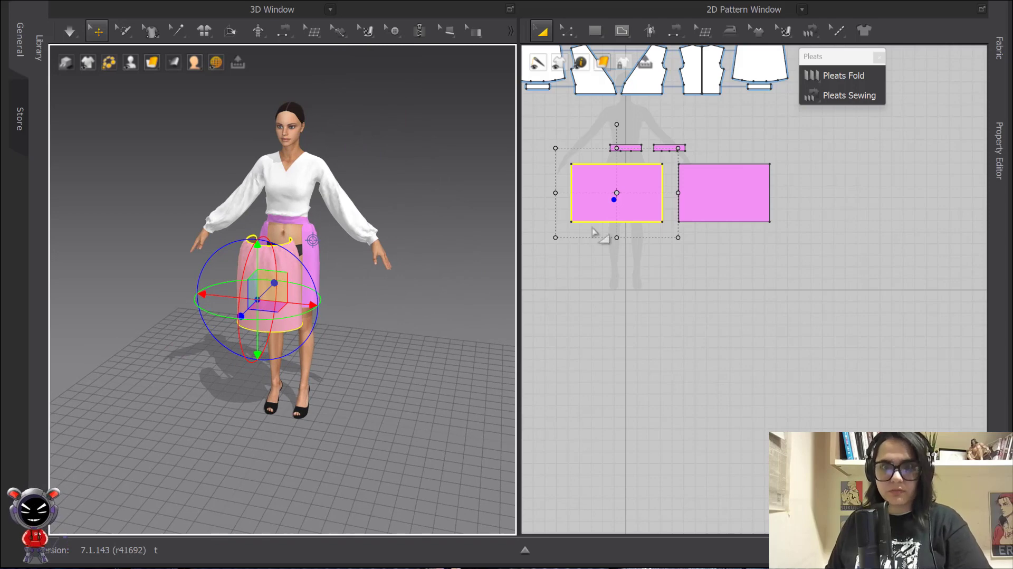
Sew the two panels' adjoining side edges together and run the drape simulation
key(n)
click(571, 183)
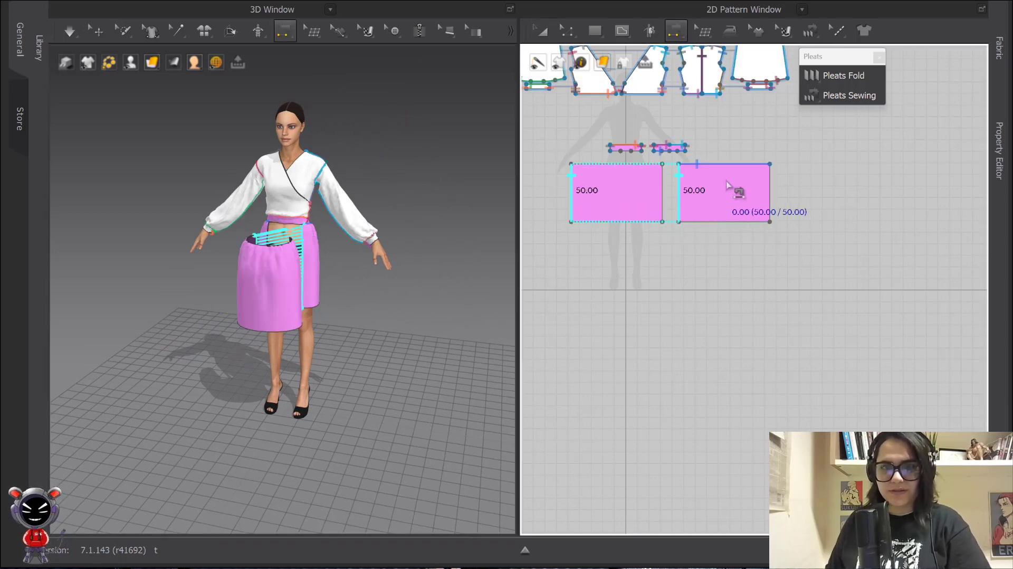
click(680, 190)
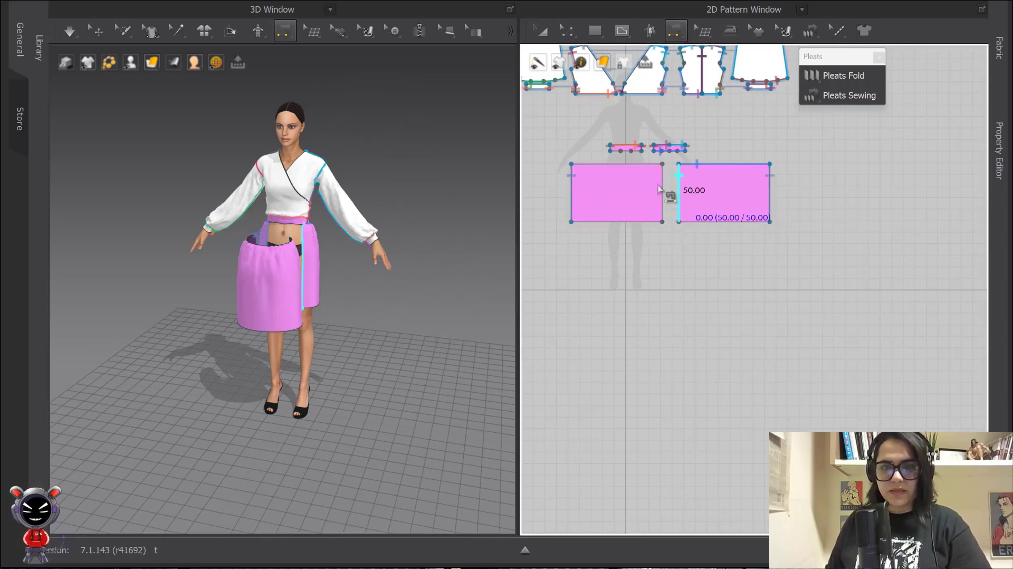
click(662, 190)
click(544, 33)
key(space)
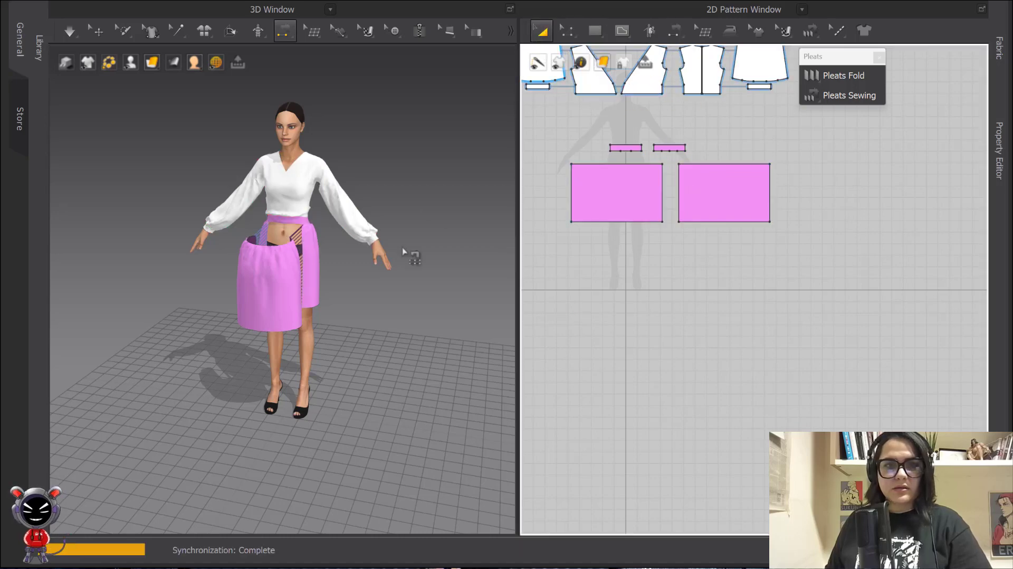
Gather-sew the left panel's top edge onto the waistband segments with a 1:N seam
key(n)
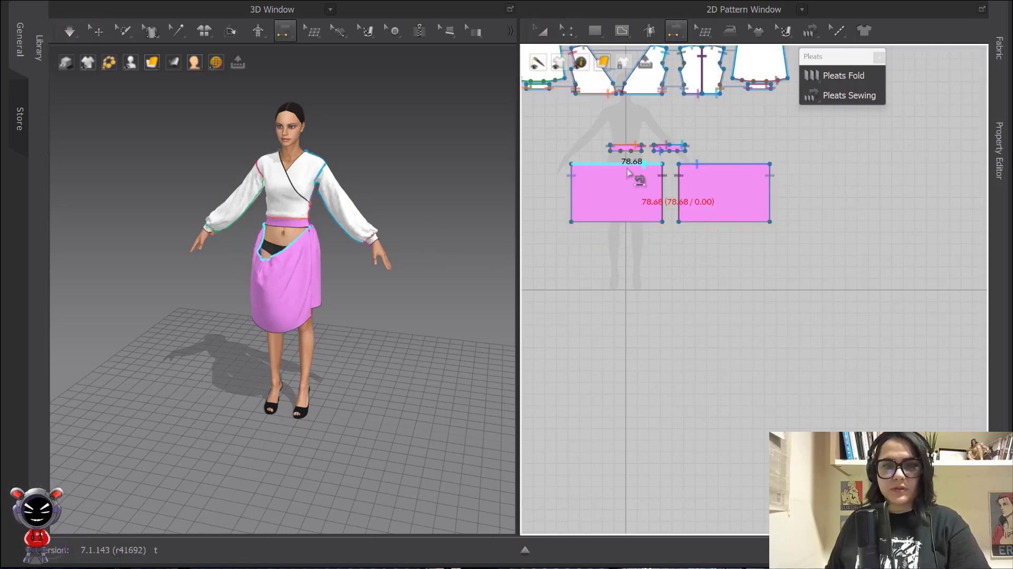
click(637, 163)
scroll(649, 174, up, 3)
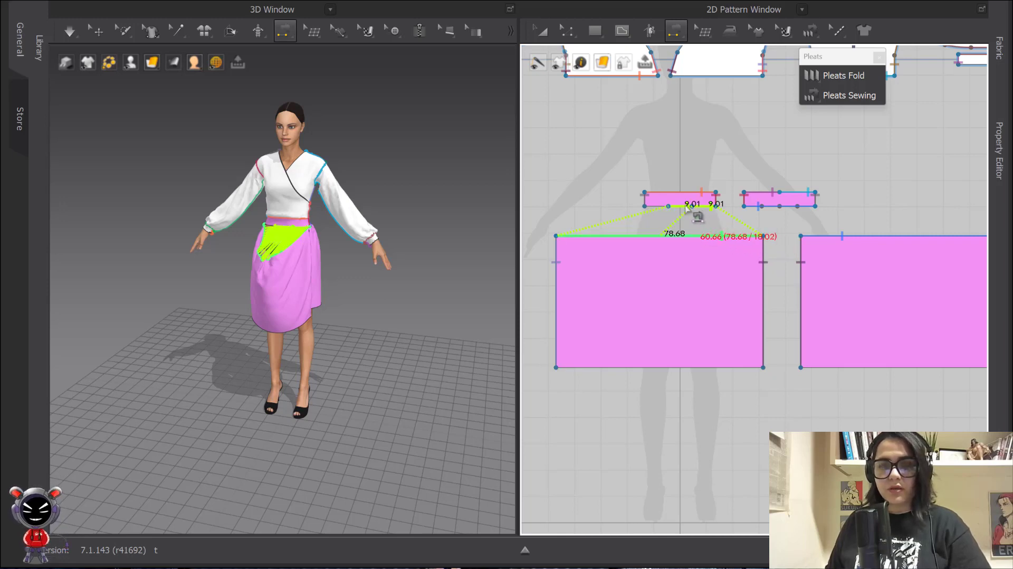
shift+click(686, 207)
click(665, 206)
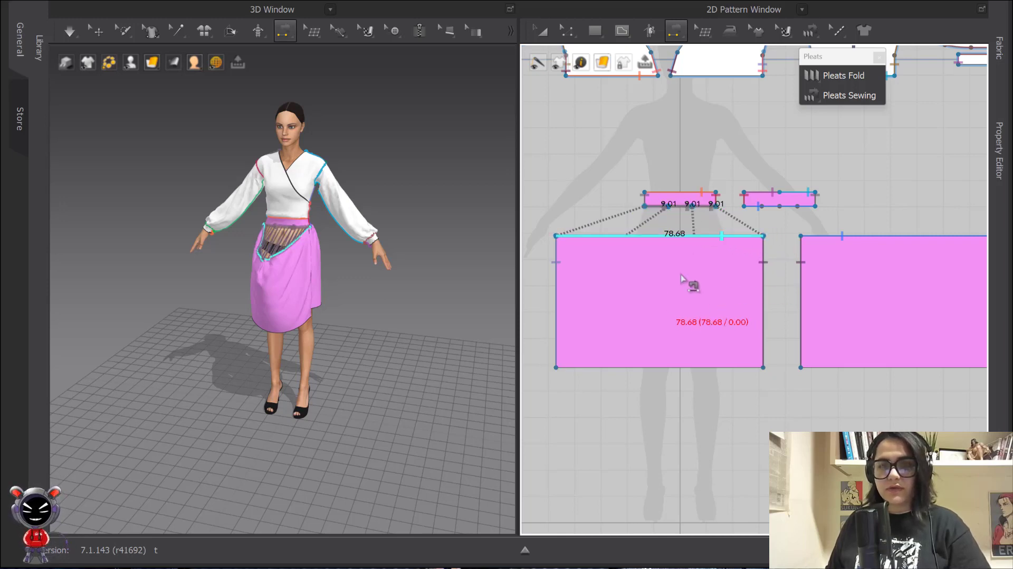
click(543, 31)
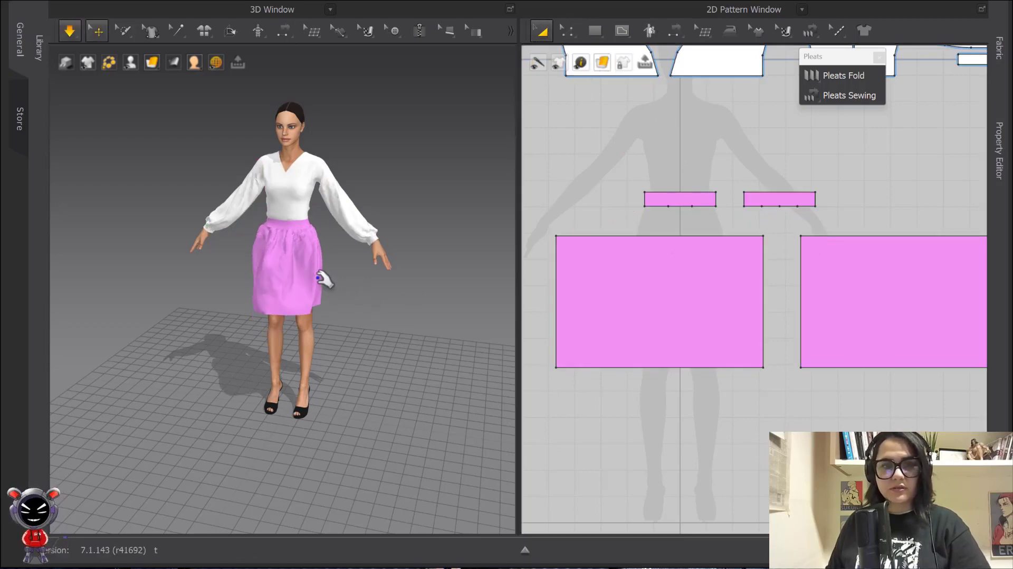
scroll(279, 246, up, 6)
right_drag(296, 235, 390, 206)
click(542, 30)
key(space)
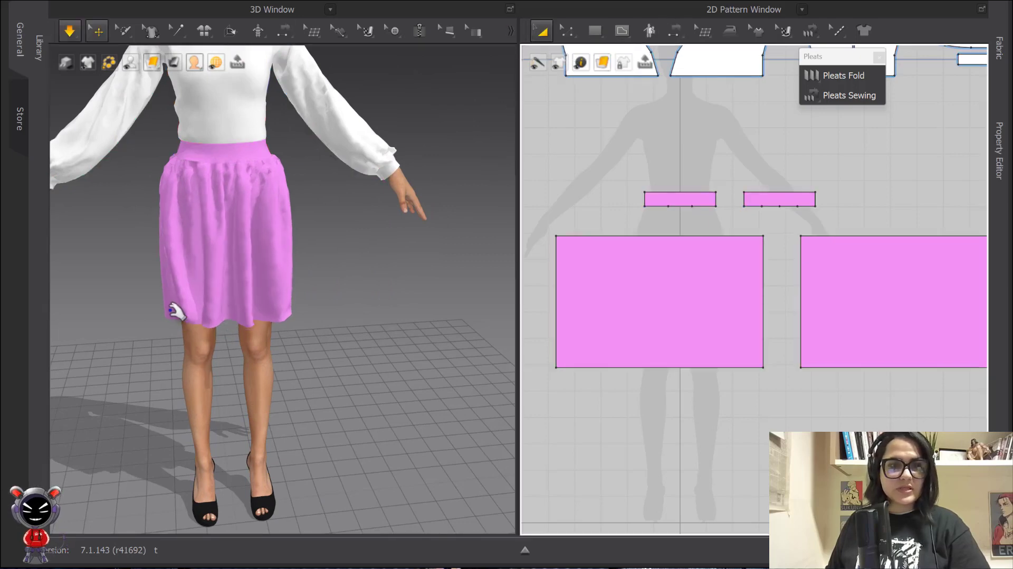
drag(174, 312, 324, 289)
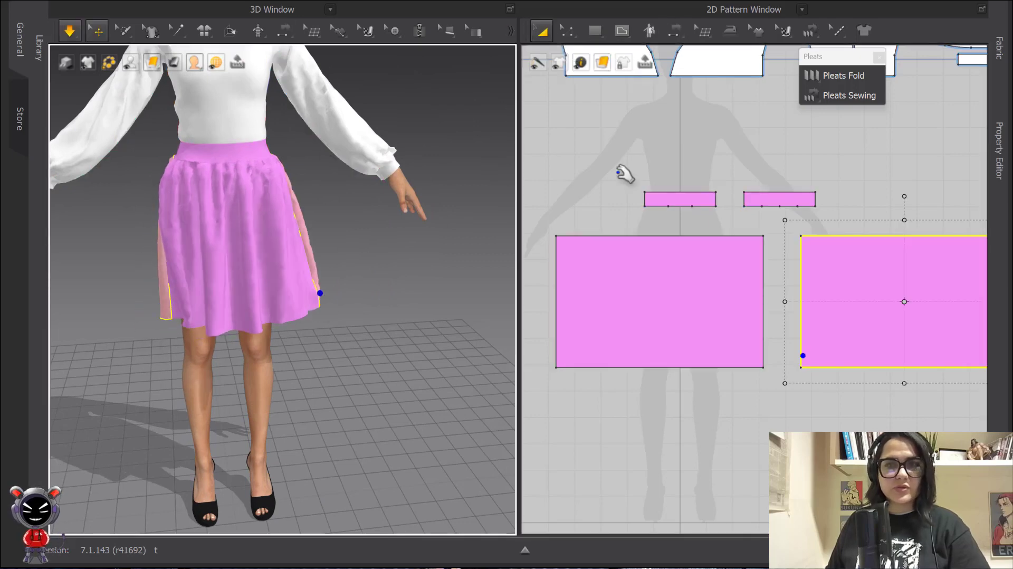
click(807, 30)
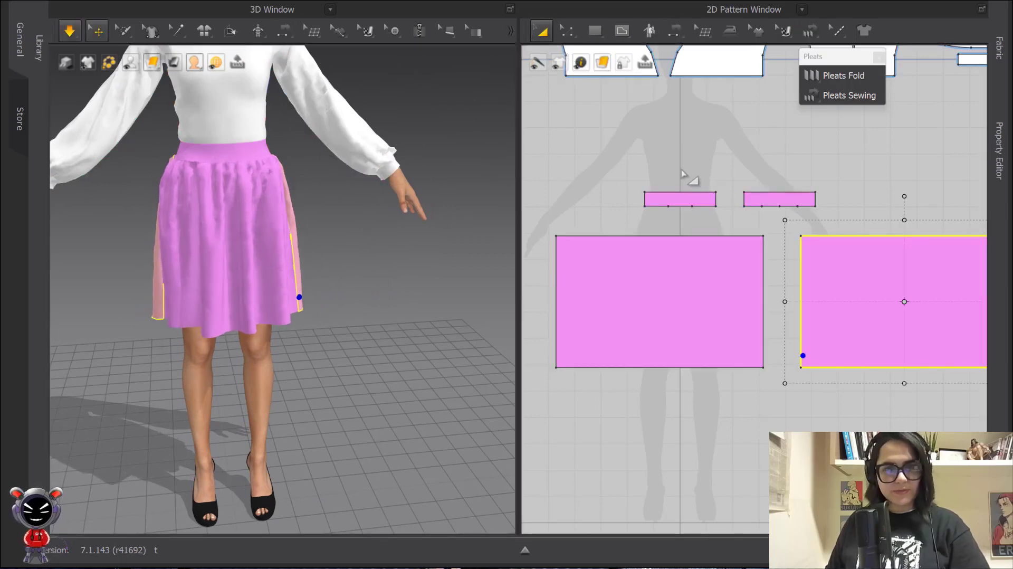
click(638, 150)
scroll(327, 221, down, 5)
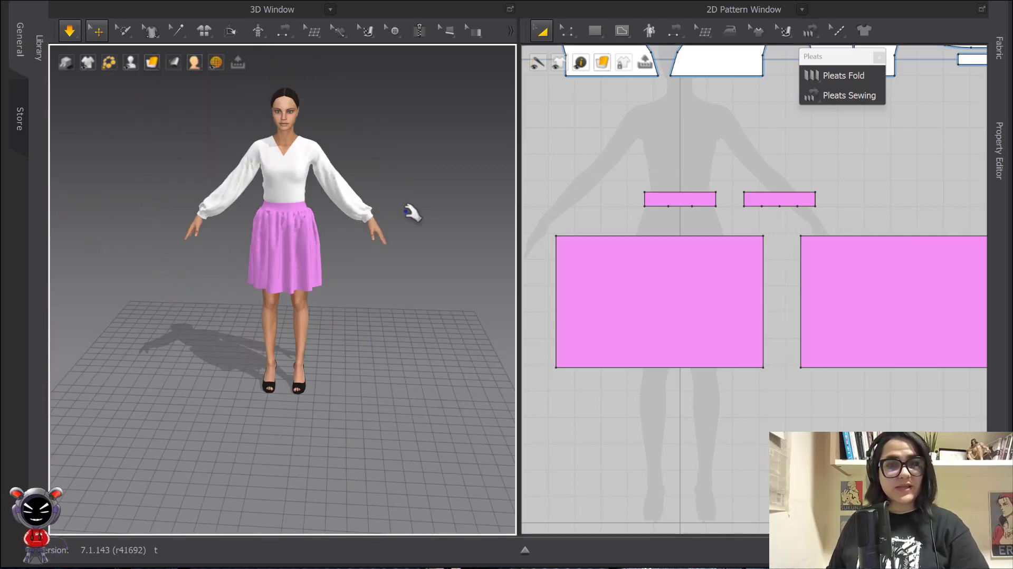
key(n)
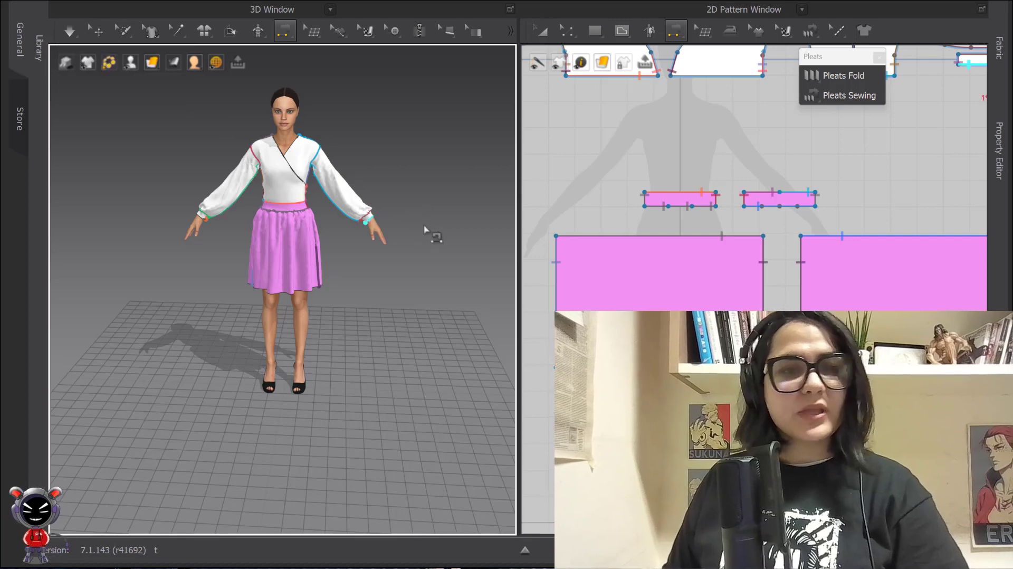